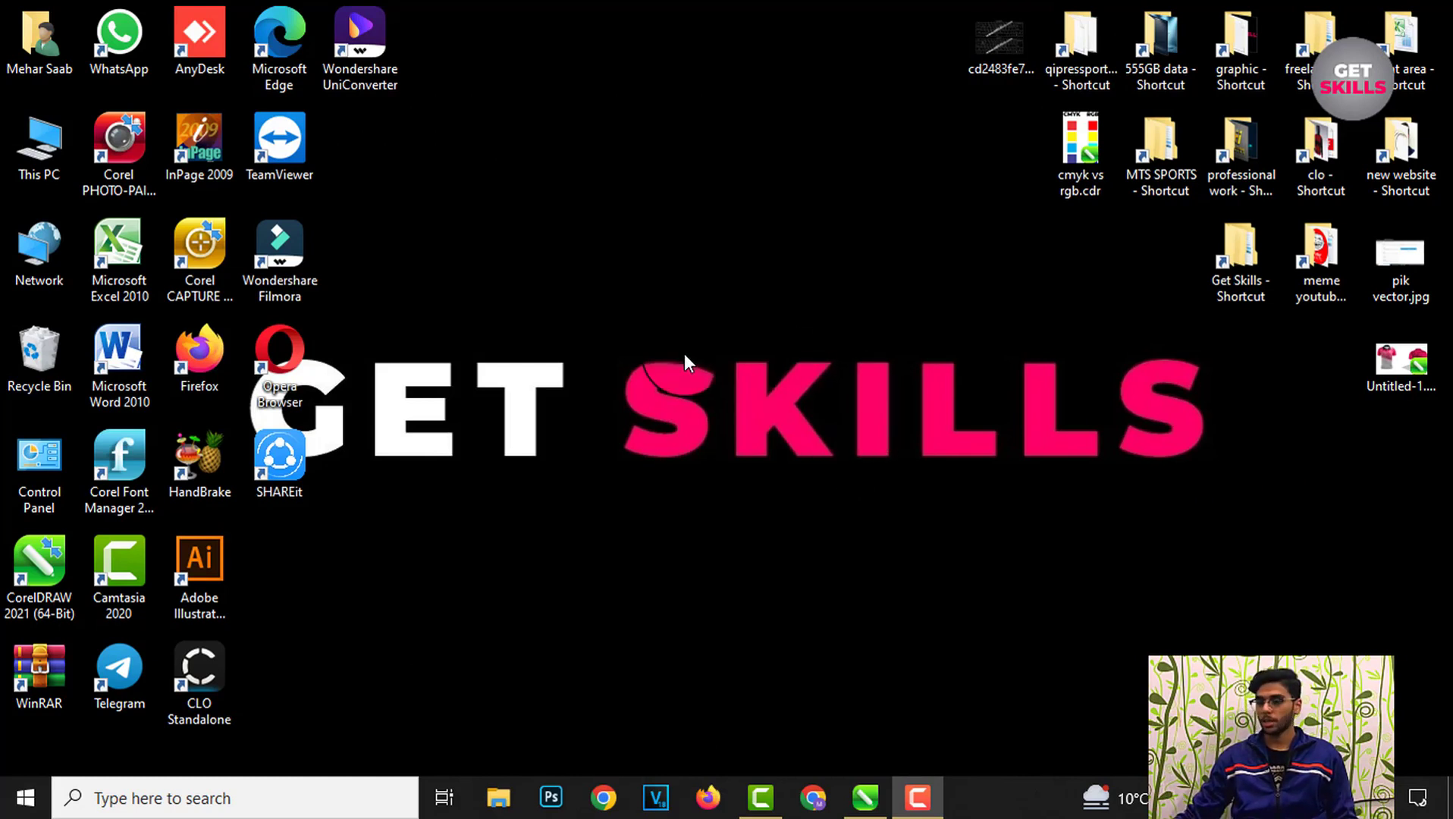
Step: Launch CorelDRAW from the taskbar
{"action": "left_click", "coordinate": [872, 806]}
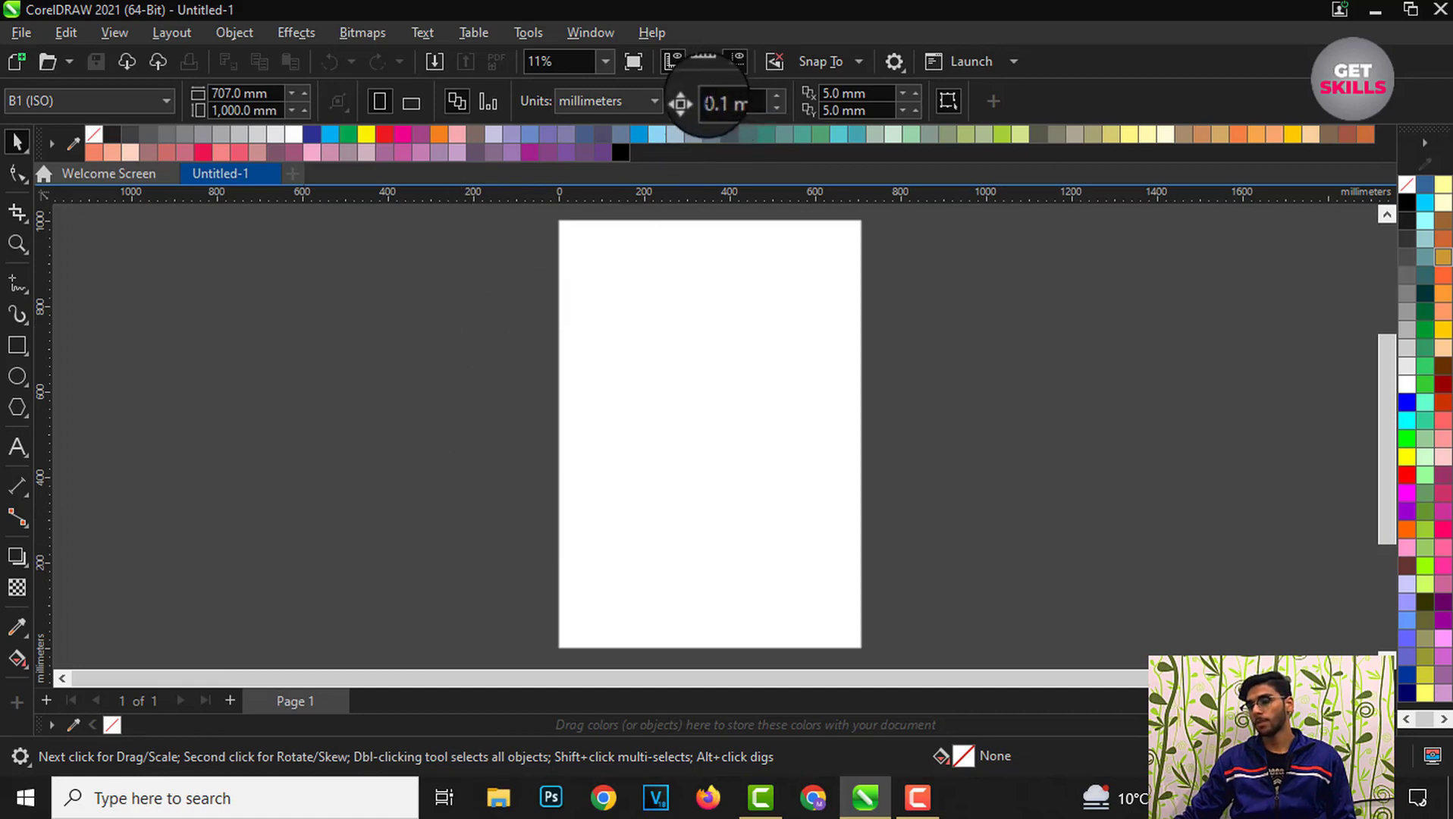
{"action": "left_click", "coordinate": [981, 351]}
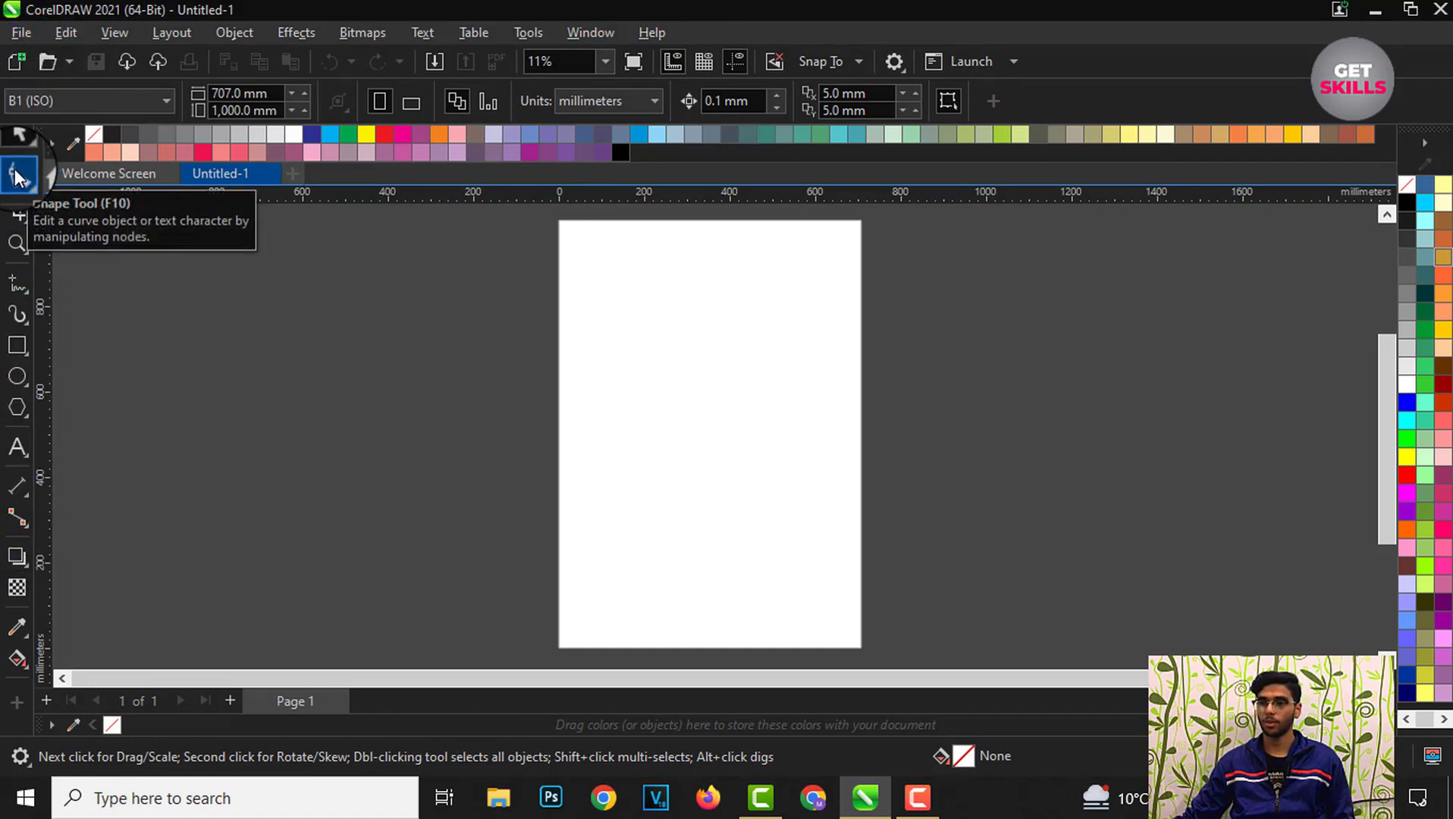
Step: Browse through the main menus from File to Help without choosing a command
{"action": "left_click", "coordinate": [36, 35]}
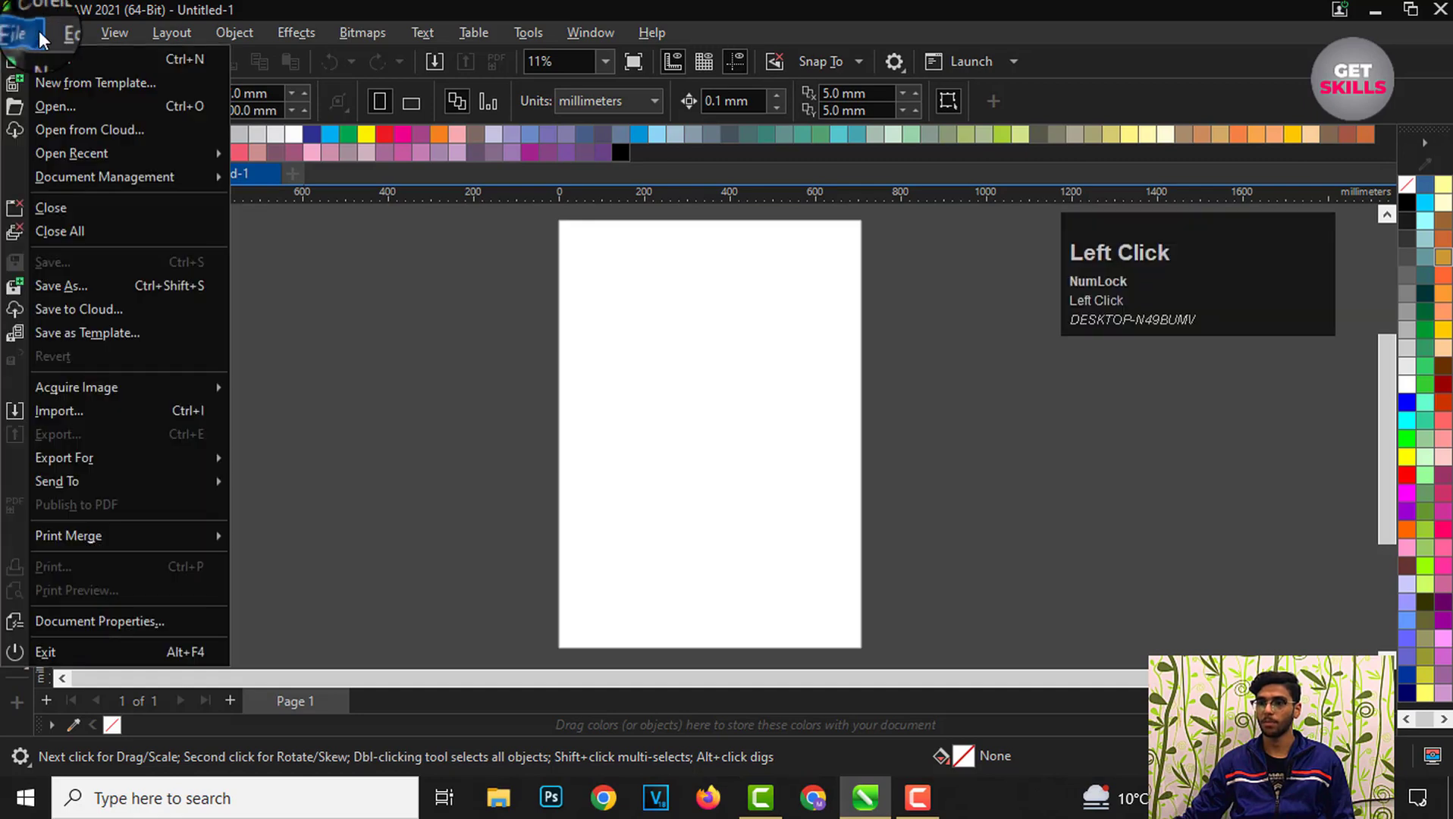
{"action": "left_click", "coordinate": [53, 31]}
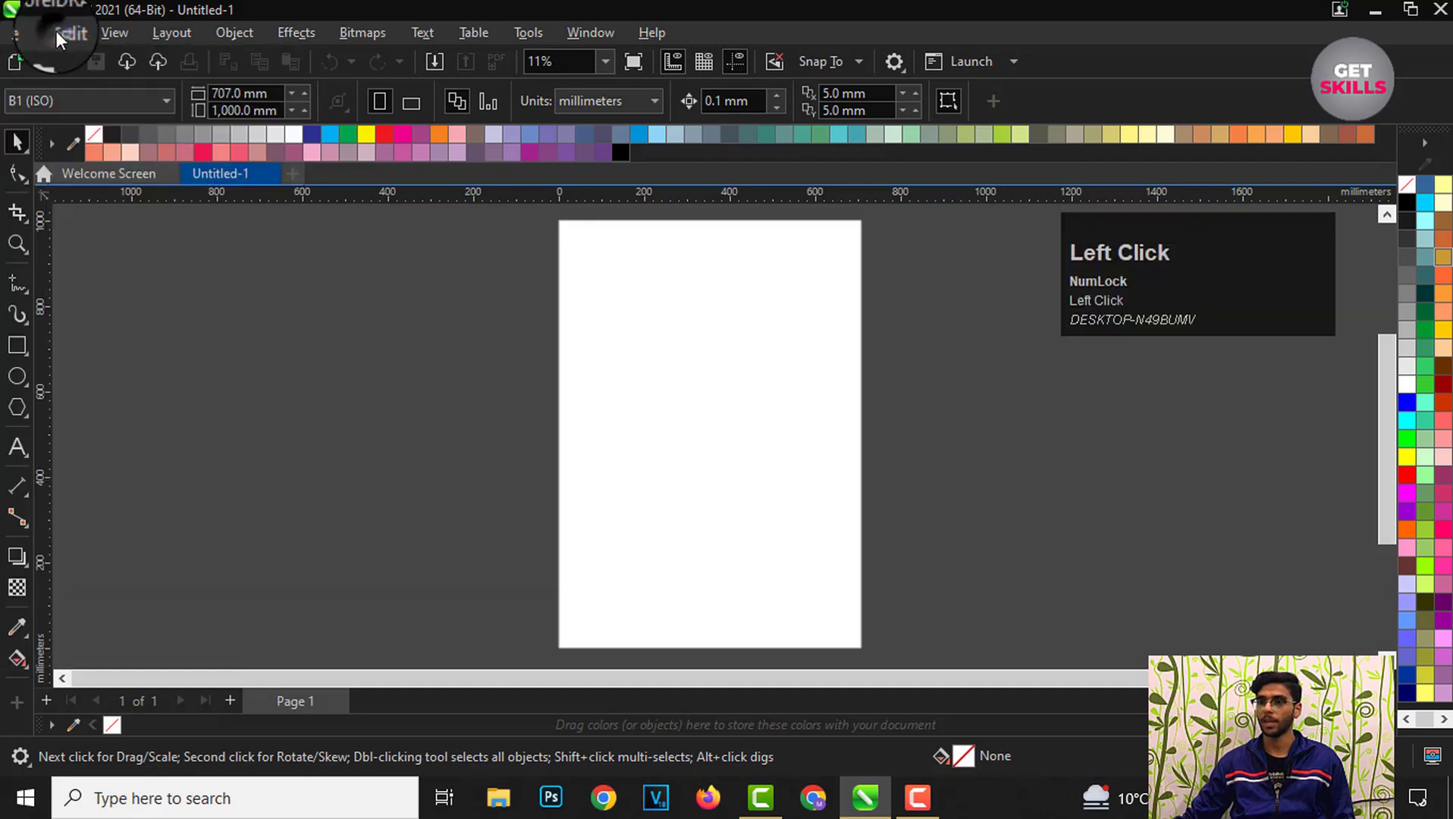
{"action": "left_click", "coordinate": [105, 30]}
{"action": "mouse_move", "coordinate": [731, 32]}
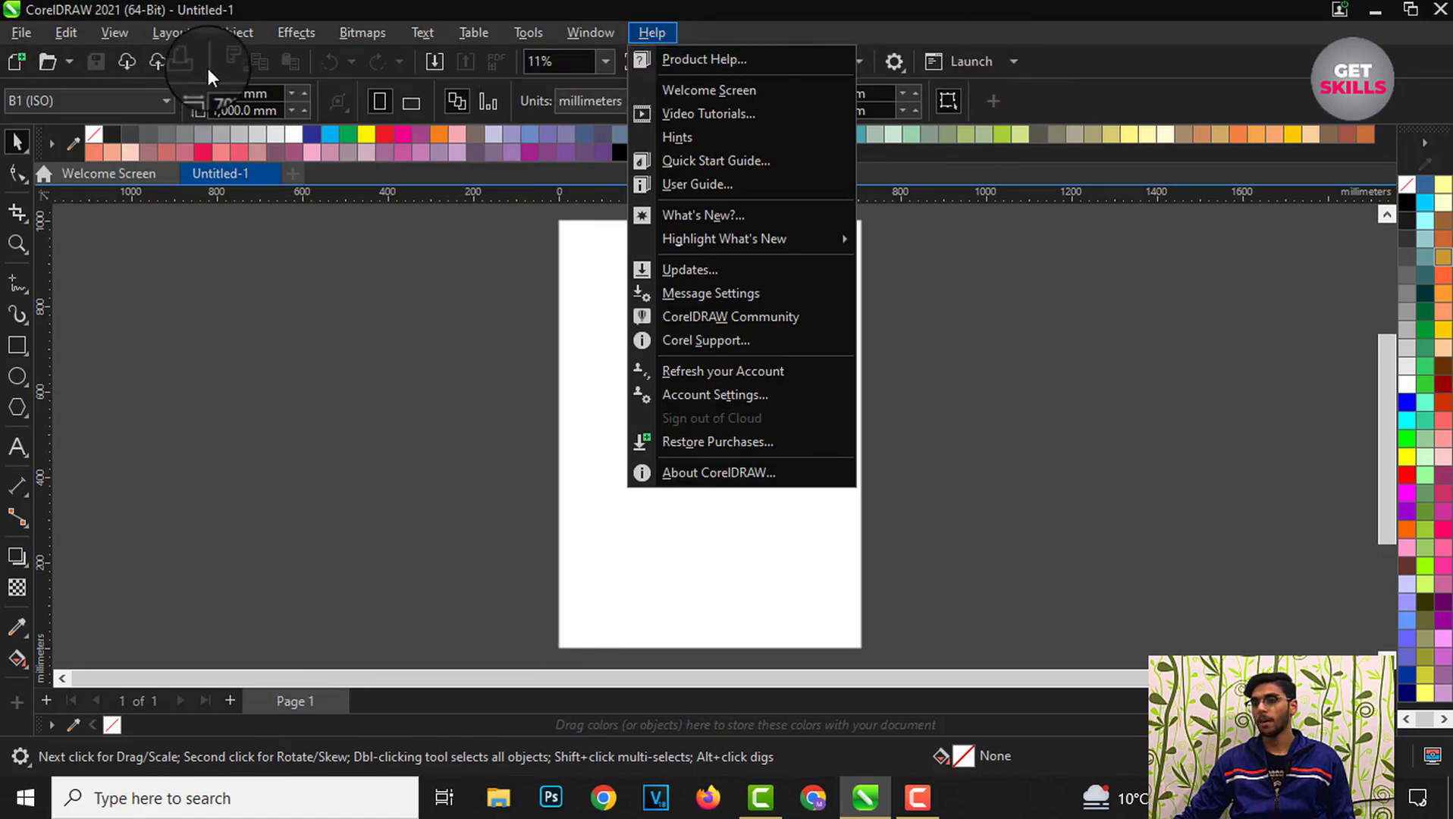
{"action": "left_click", "coordinate": [315, 279]}
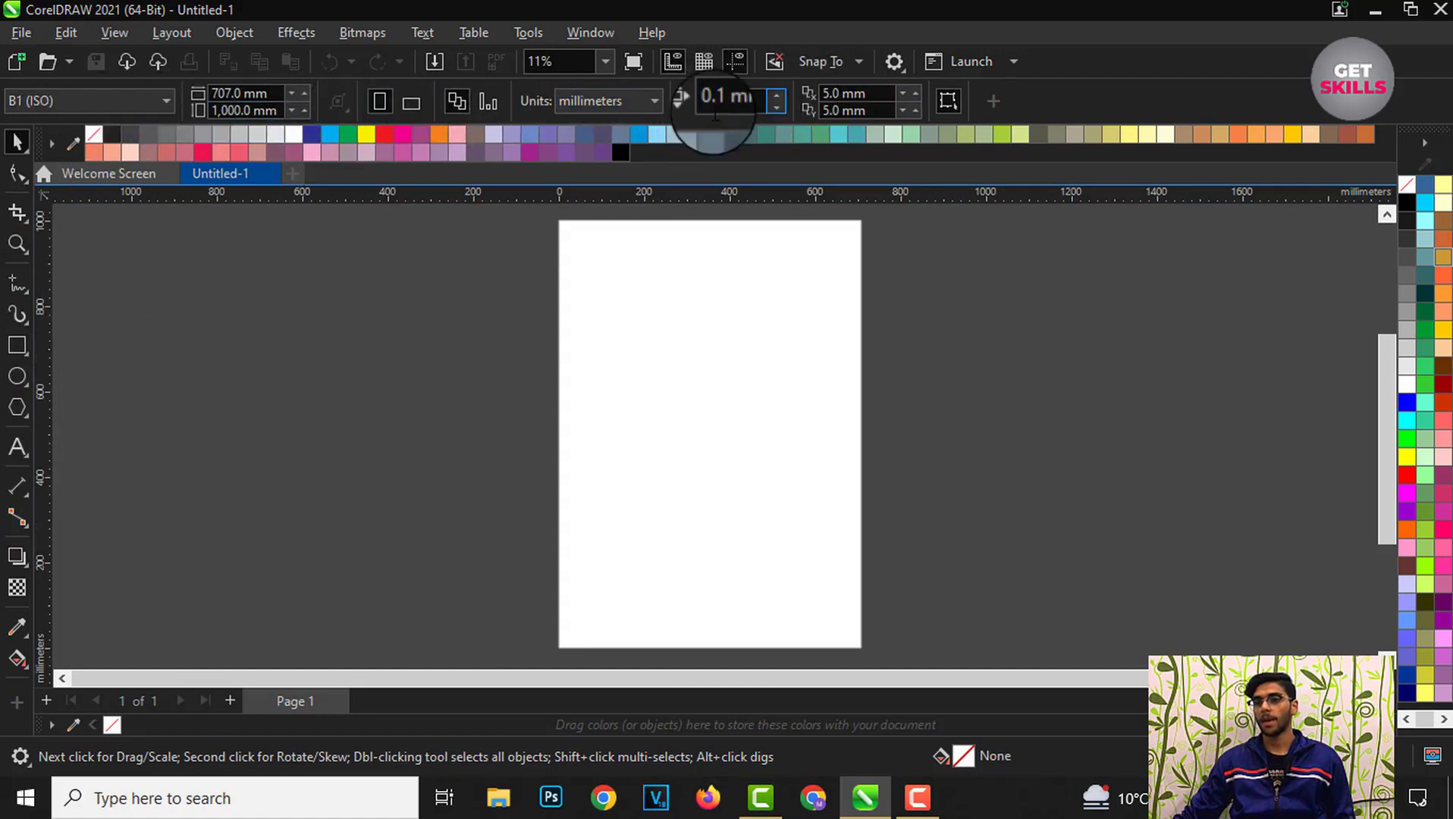
Step: Try the Shape, Zoom, Freehand and Artistic Media tools, returning to the Pick tool
{"action": "left_click", "coordinate": [14, 182]}
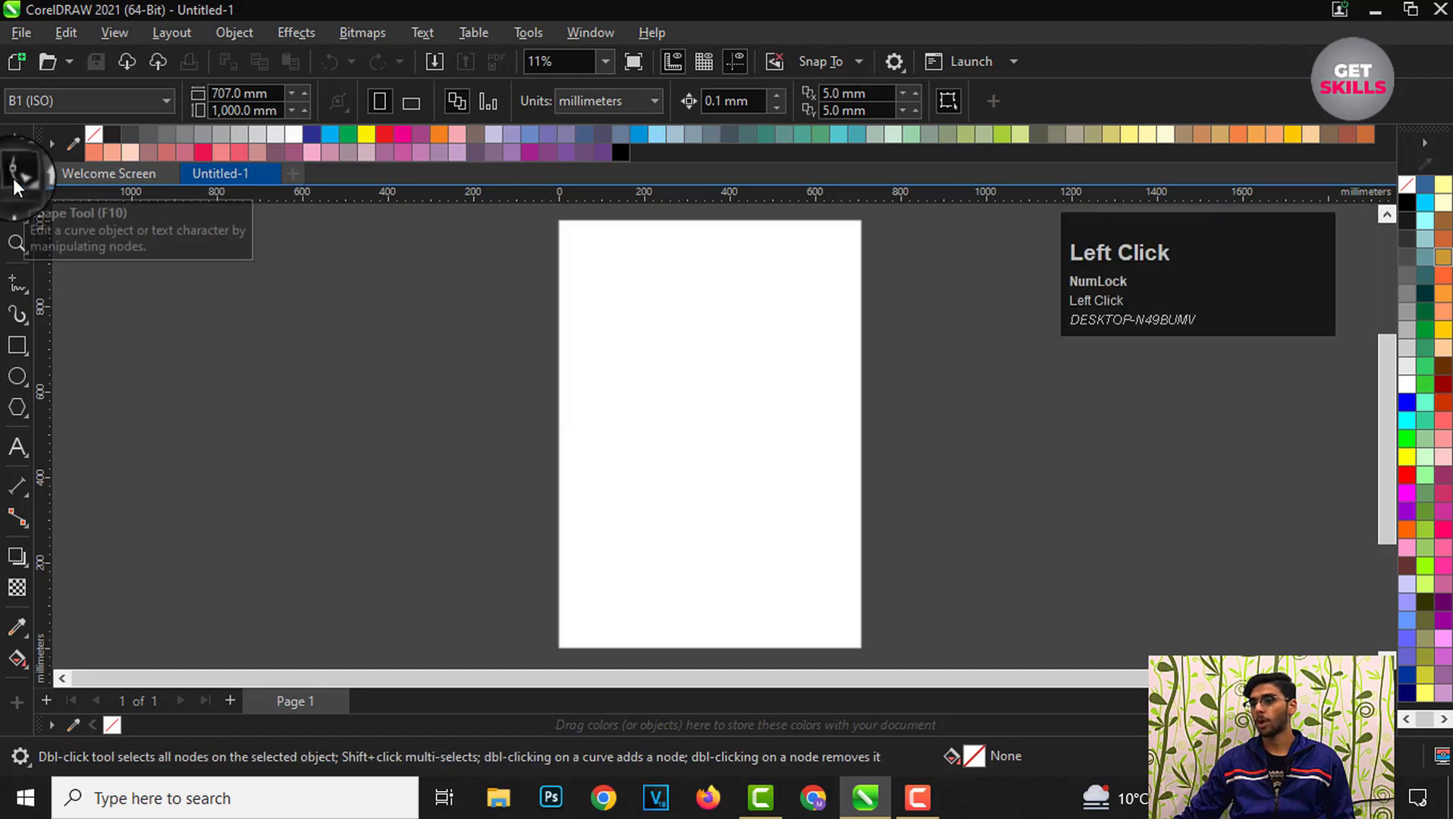
{"action": "left_click", "coordinate": [17, 245]}
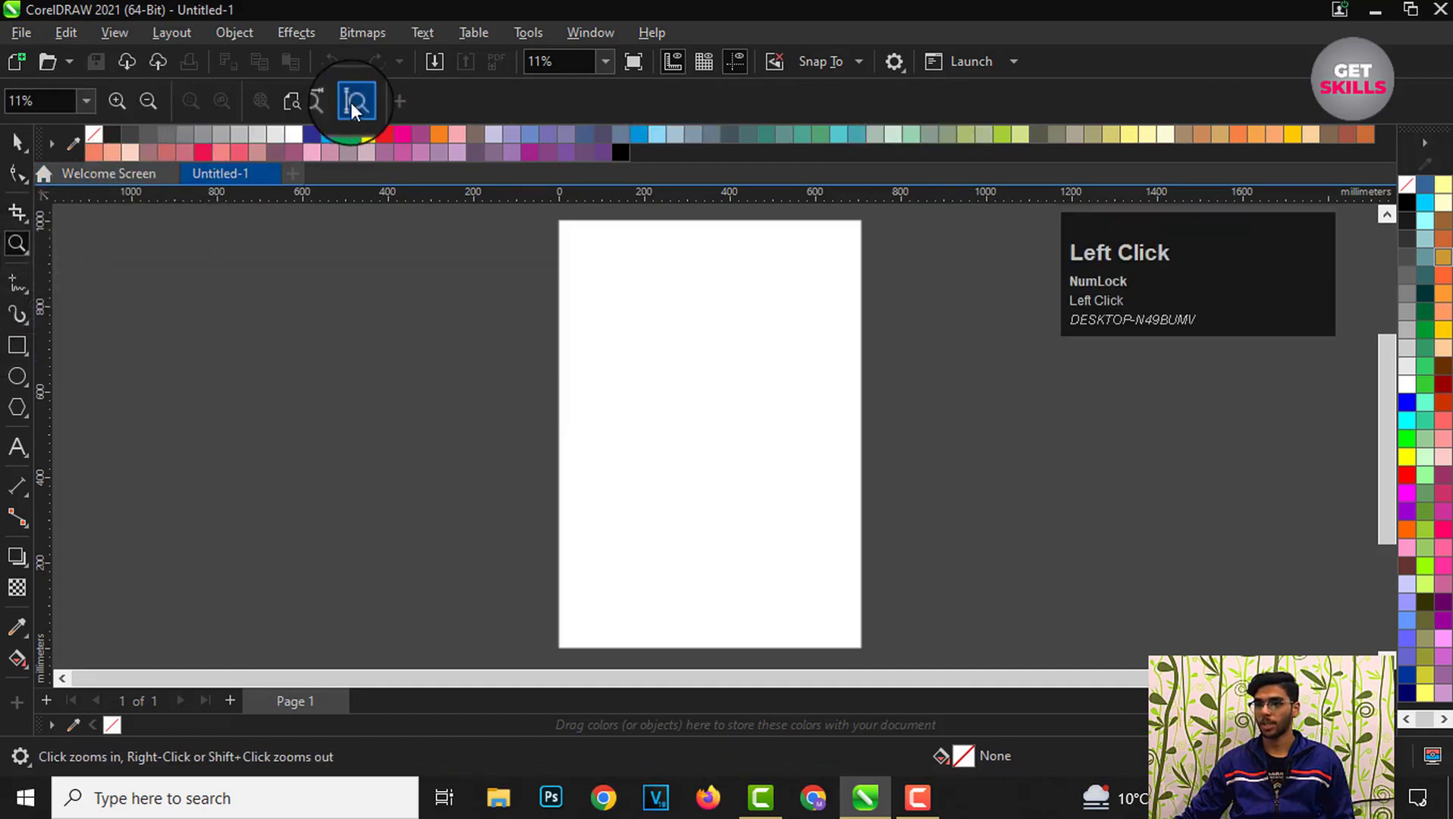
{"action": "left_click", "coordinate": [16, 282]}
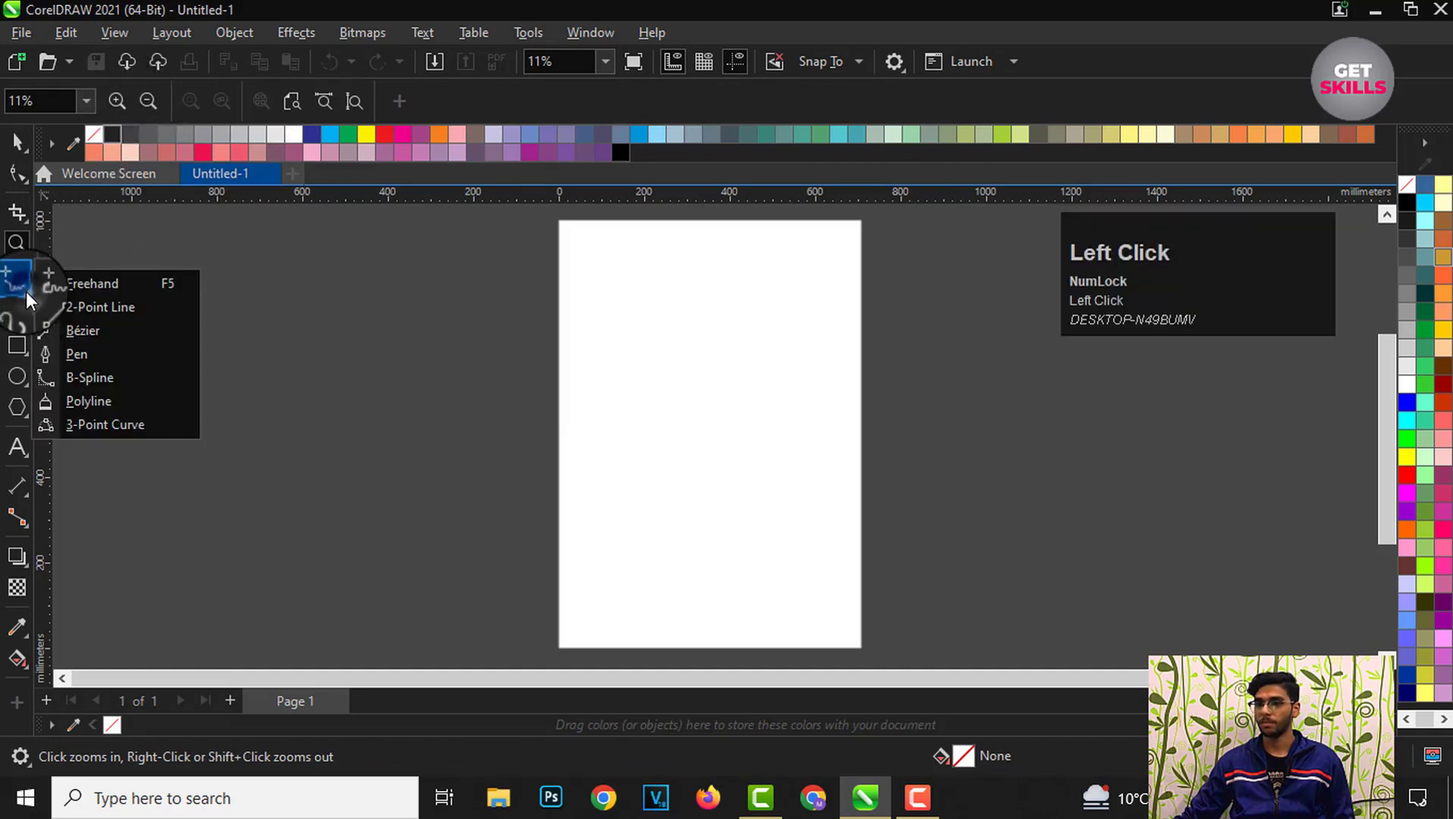
{"action": "left_click", "coordinate": [80, 282]}
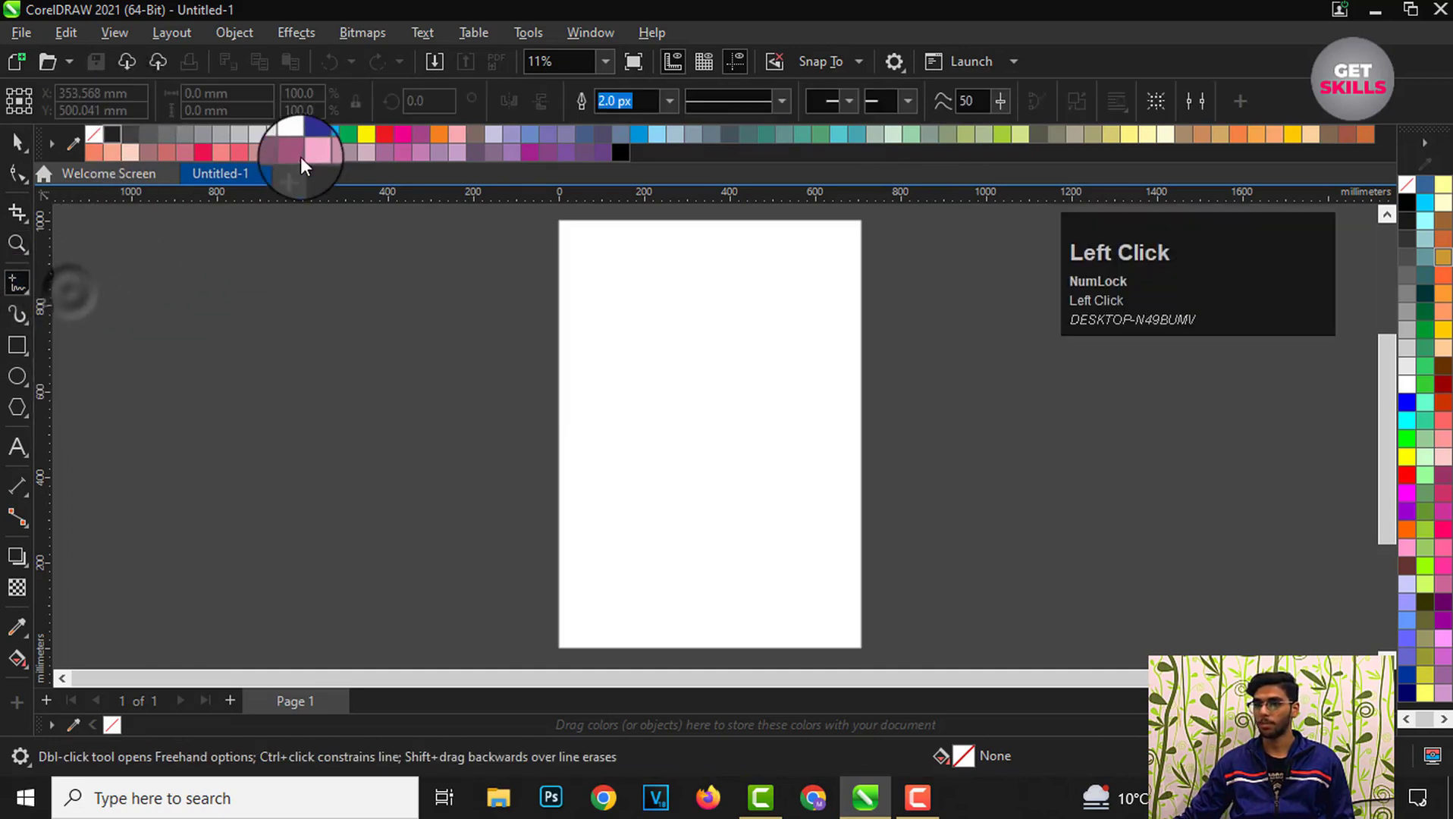
{"action": "left_click", "coordinate": [17, 313]}
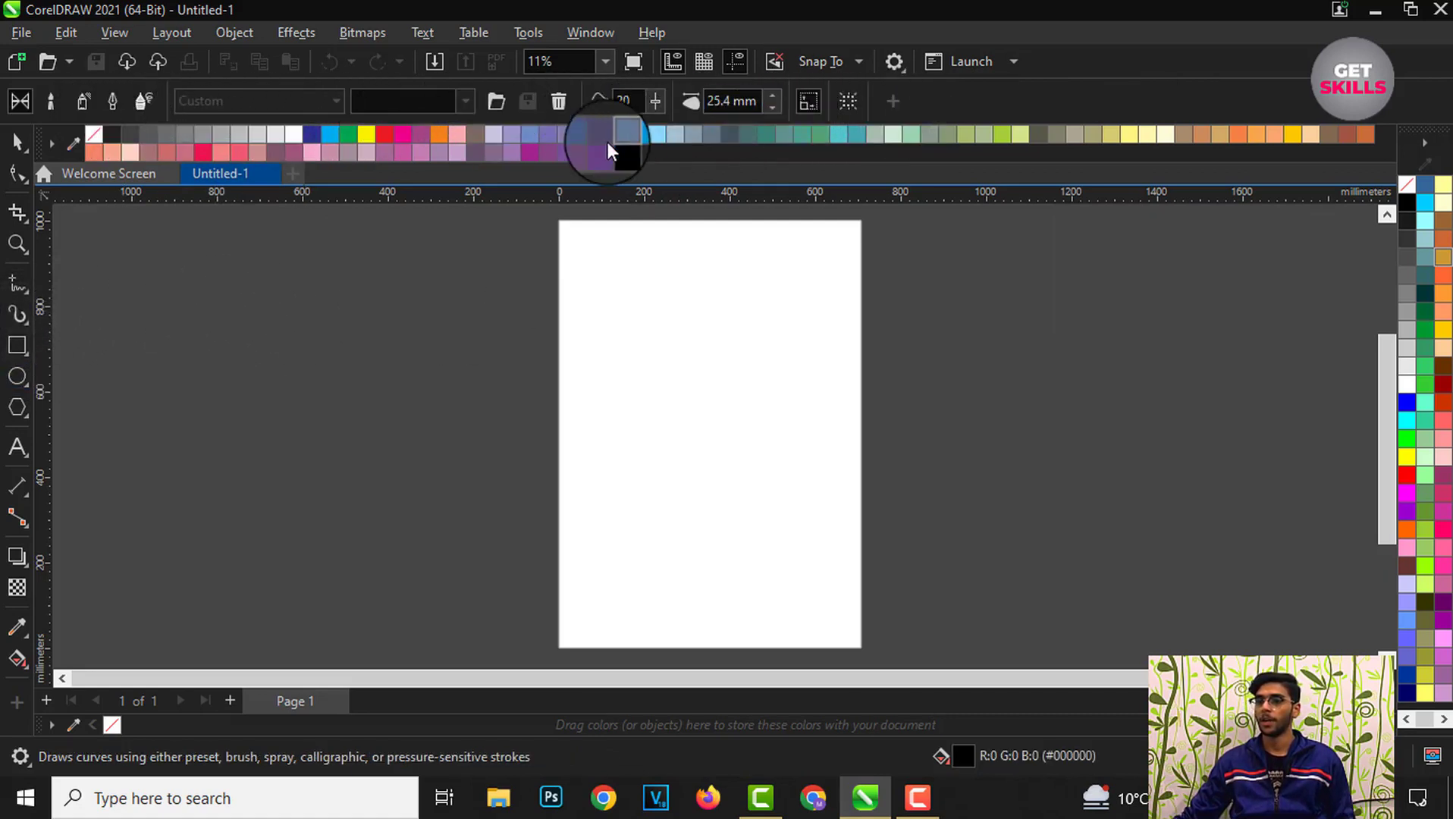
{"action": "left_click", "coordinate": [7, 142]}
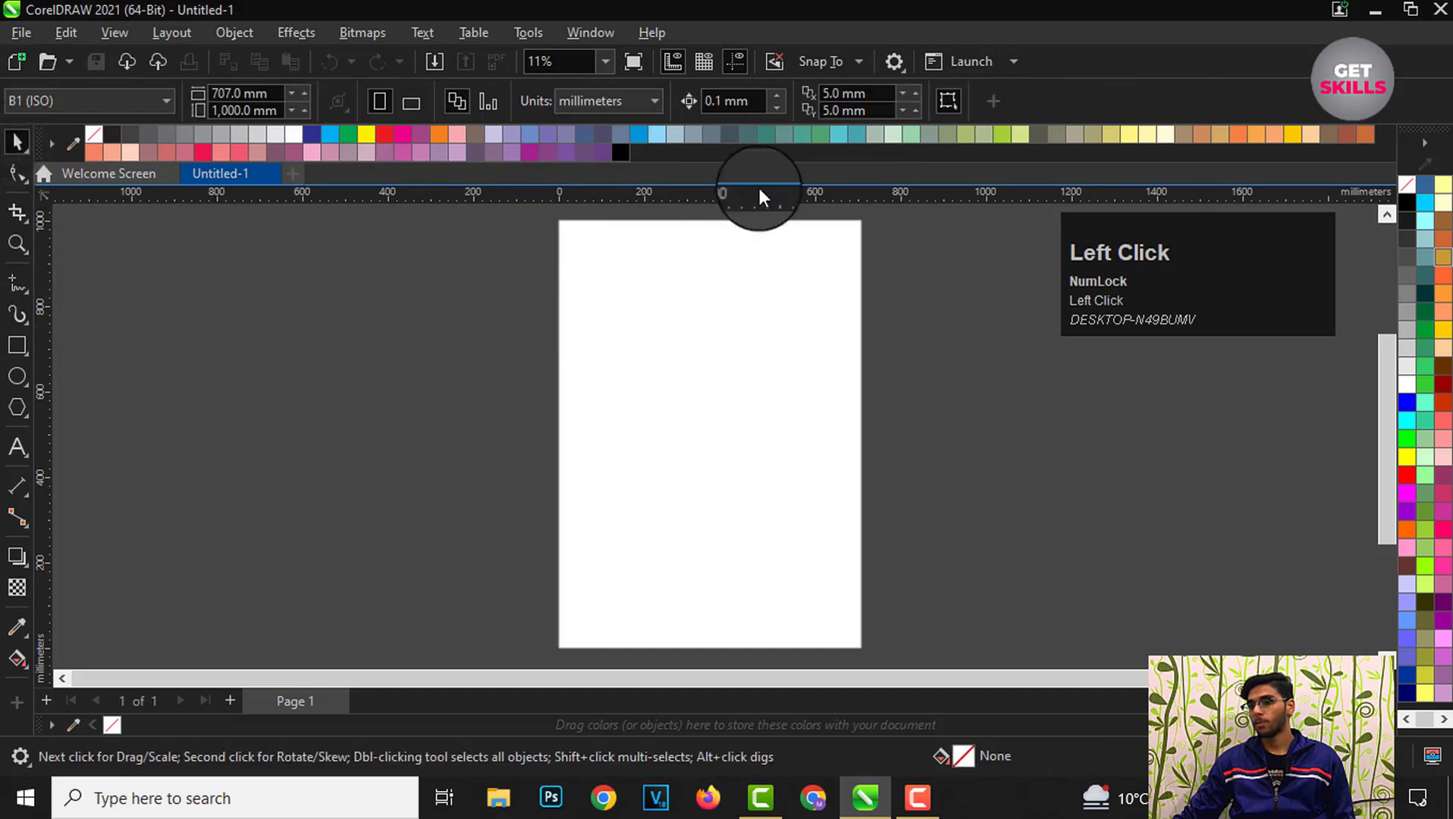
Step: Undock the CMYK color palette below the toolbars into a floating window and close it
{"action": "left_click", "coordinate": [52, 148]}
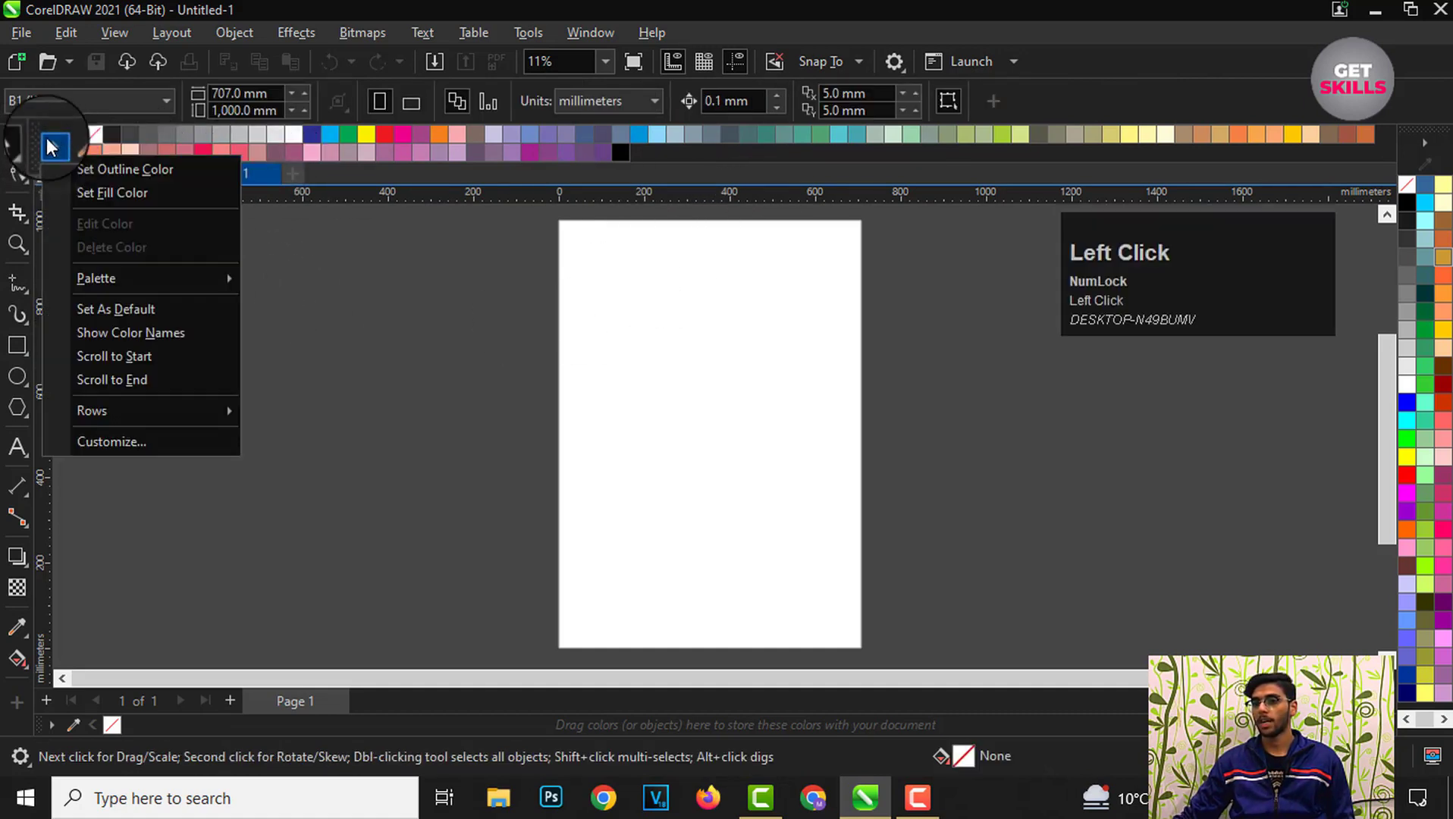
{"action": "left_click", "coordinate": [202, 274]}
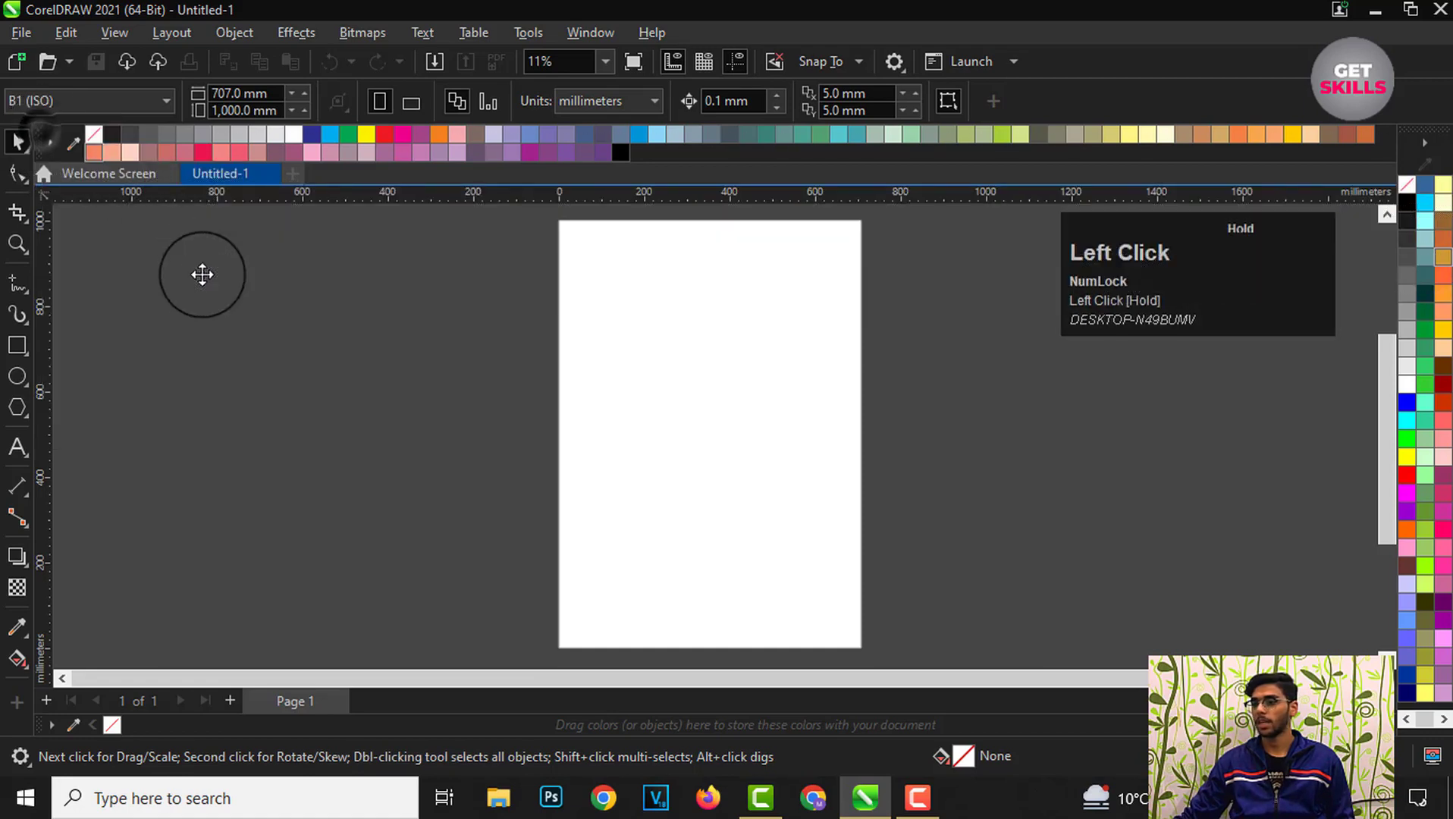
{"action": "left_click_drag", "start_coordinate": [203, 274], "coordinate": [148, 276]}
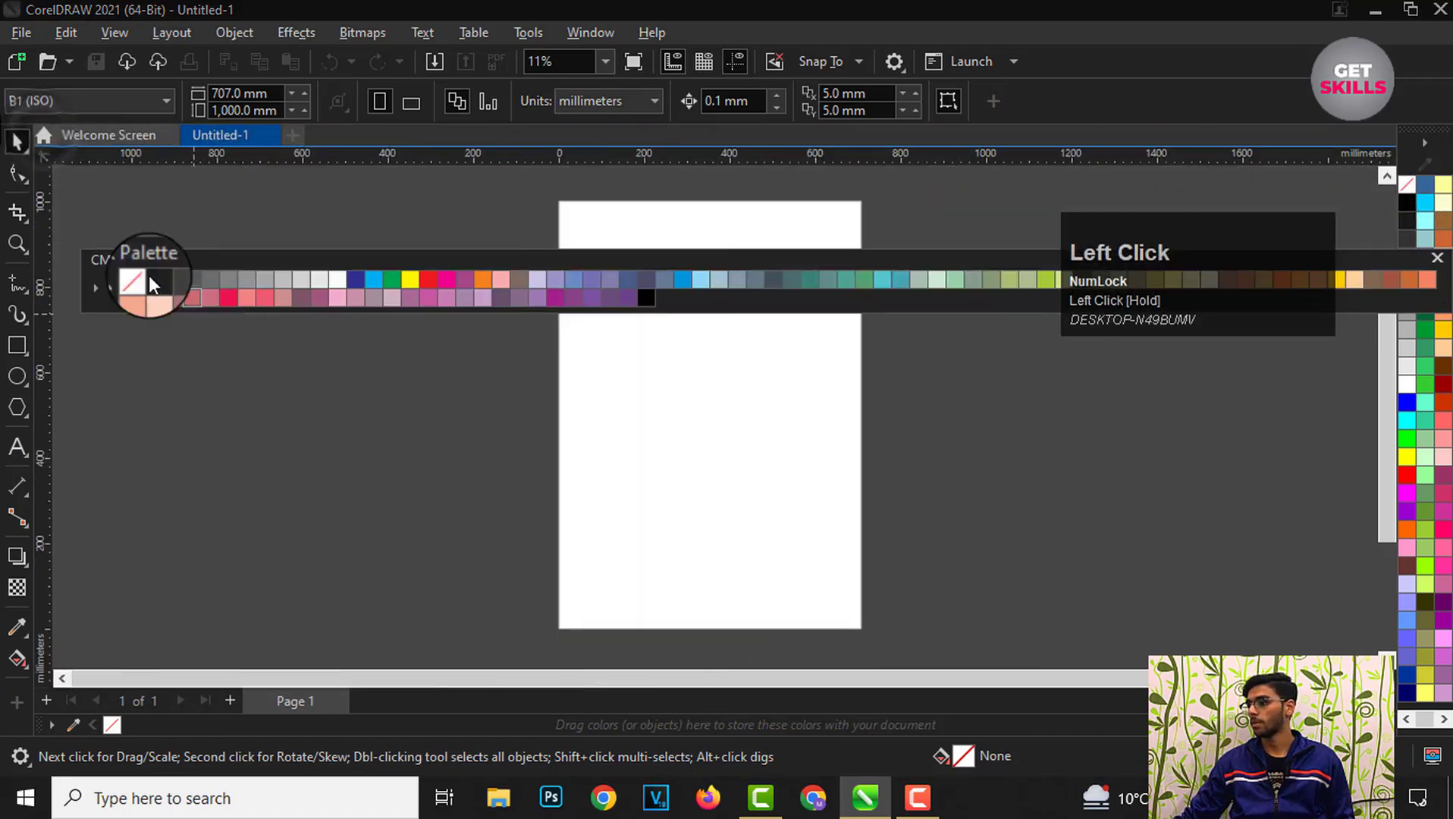
{"action": "left_click", "coordinate": [1437, 258]}
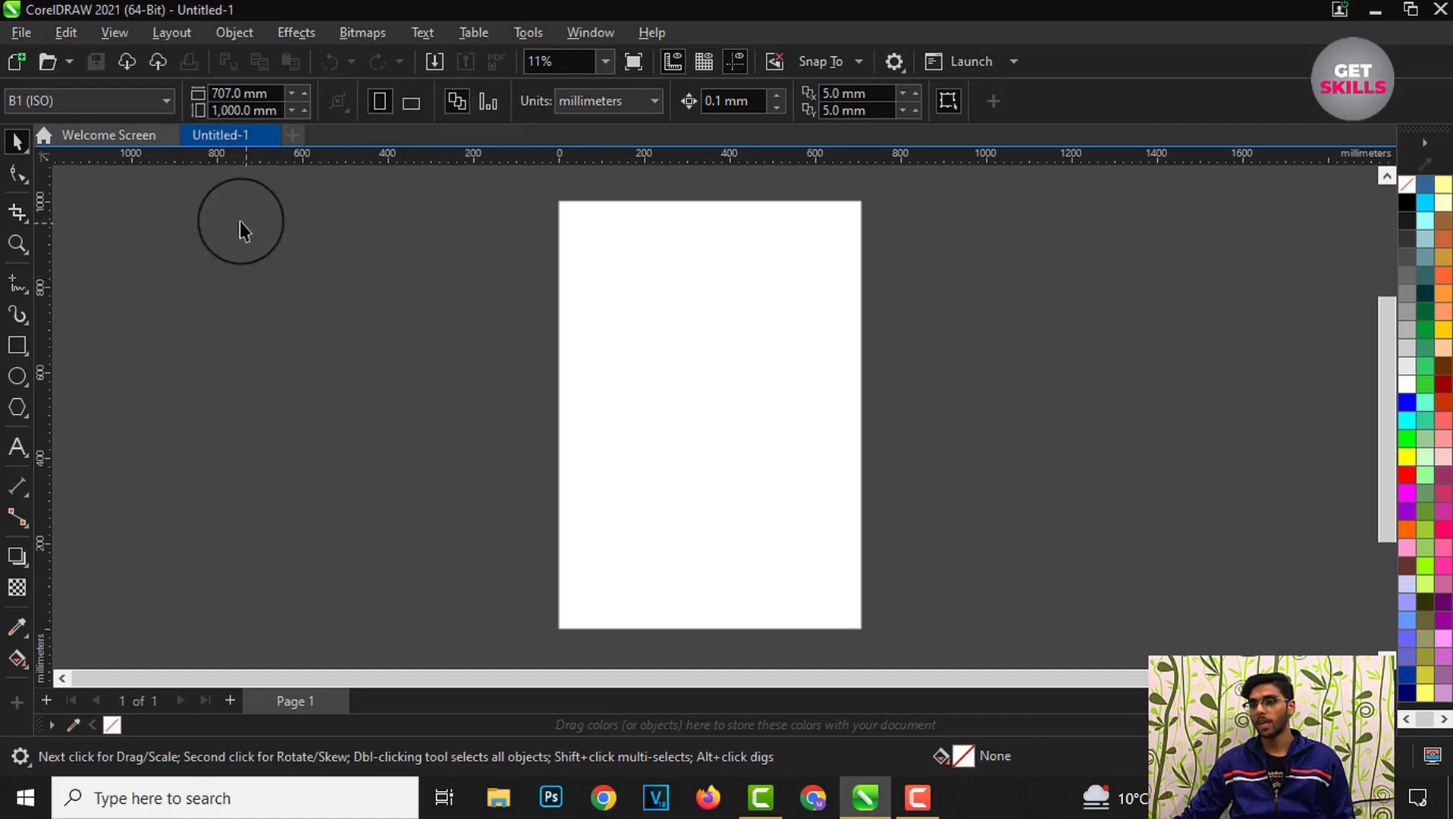
Step: Create two new documents, accepting the default B1 page size settings
{"action": "left_click", "coordinate": [292, 137]}
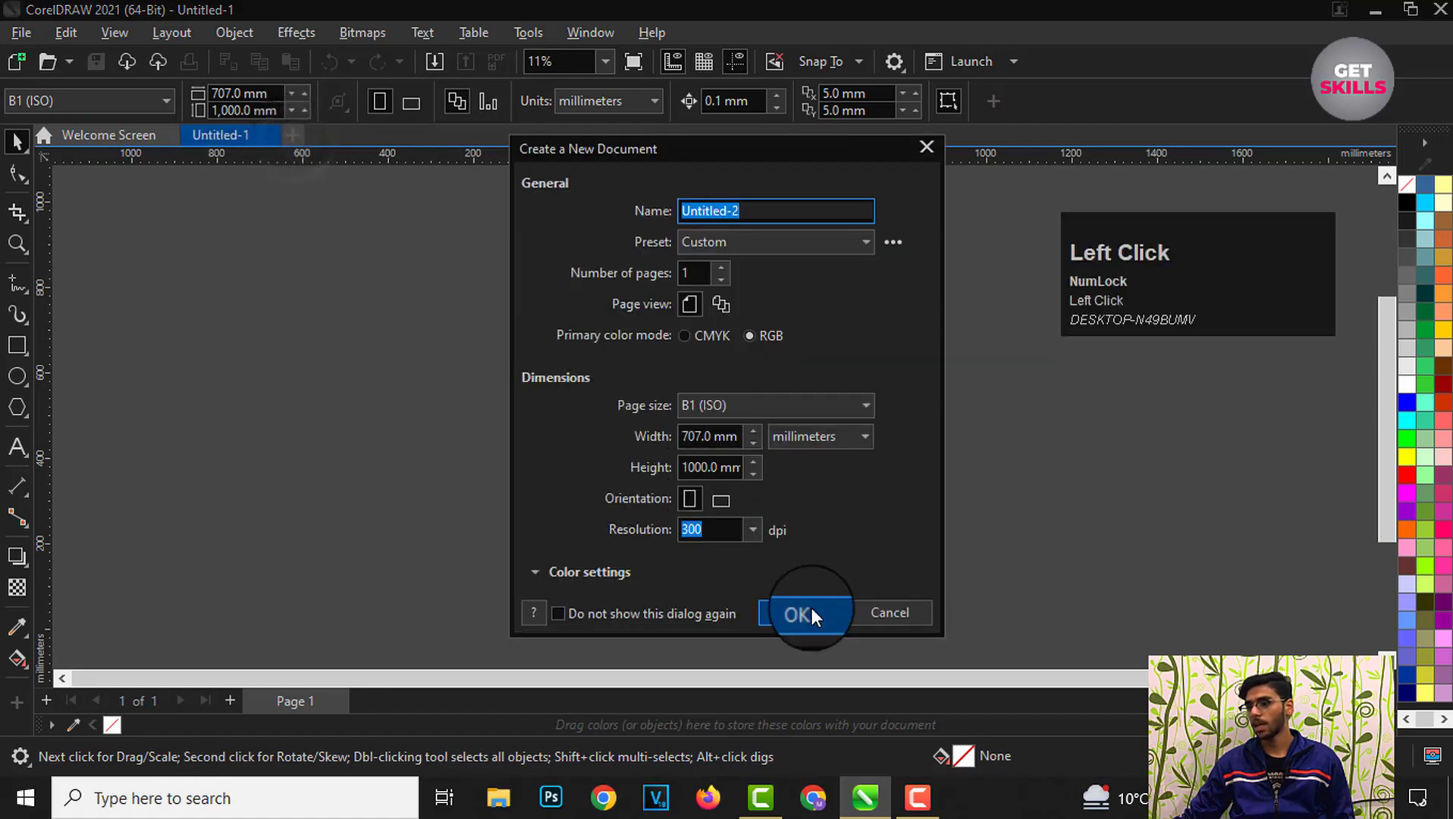
{"action": "left_click", "coordinate": [802, 613]}
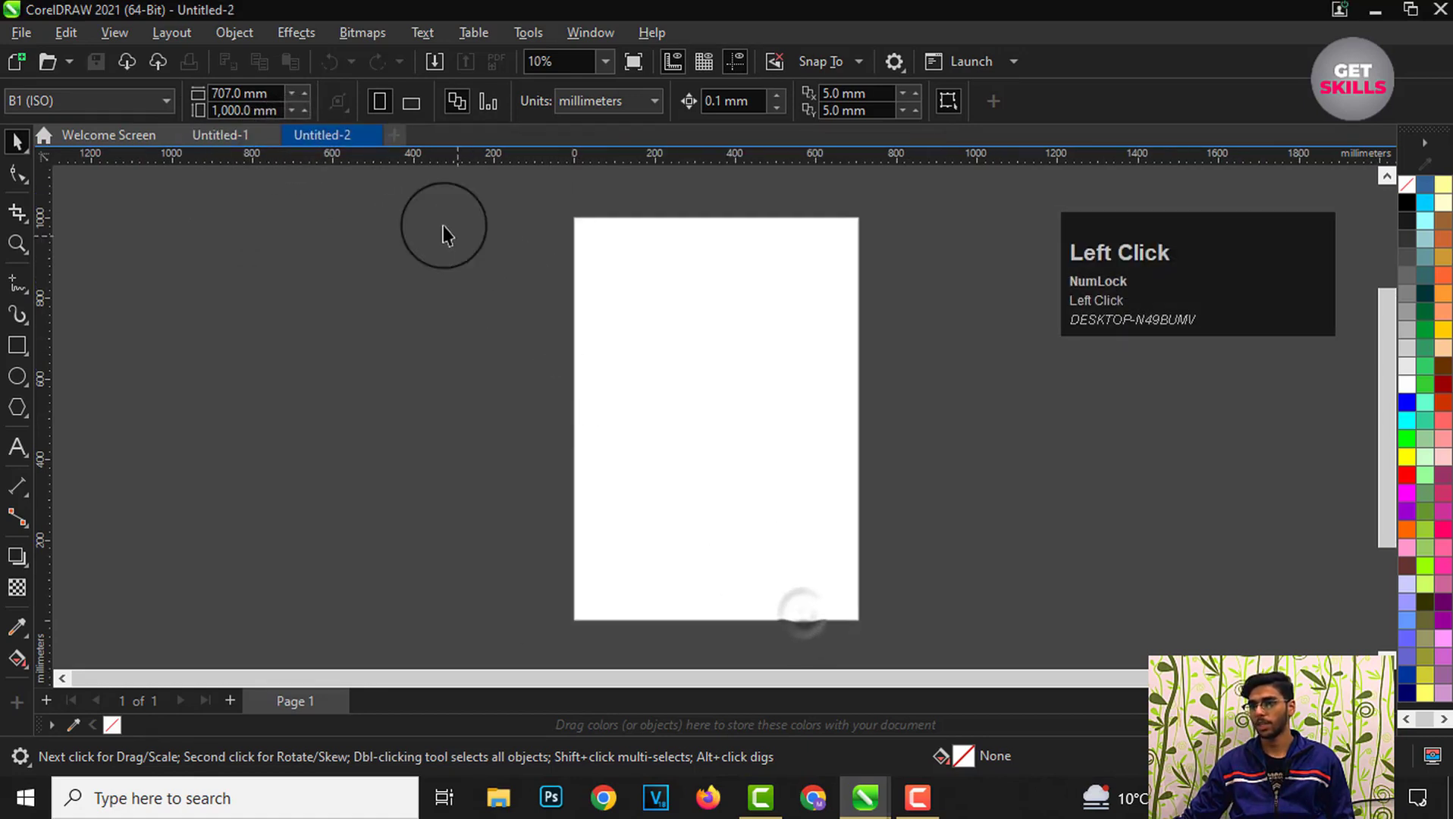
{"action": "left_click", "coordinate": [391, 143]}
{"action": "left_click", "coordinate": [758, 613]}
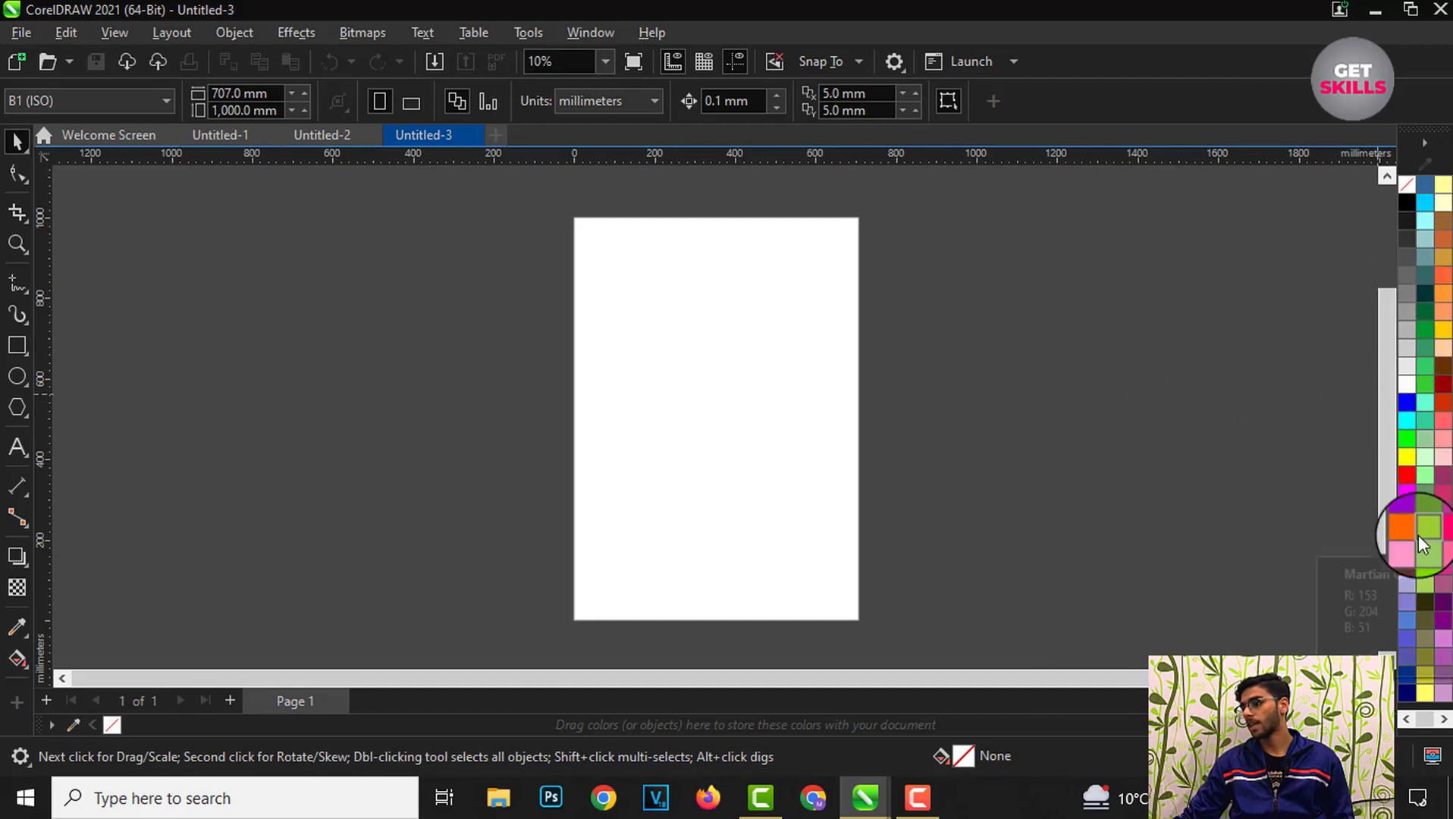
Step: Examine the color shade flyouts of the black and cyan swatches in the docked palette
{"action": "mouse_move", "coordinate": [1425, 721]}
{"action": "left_mouse_down"}
{"action": "mouse_move", "coordinate": [1439, 721]}
{"action": "mouse_move", "coordinate": [1420, 719]}
{"action": "left_mouse_up"}
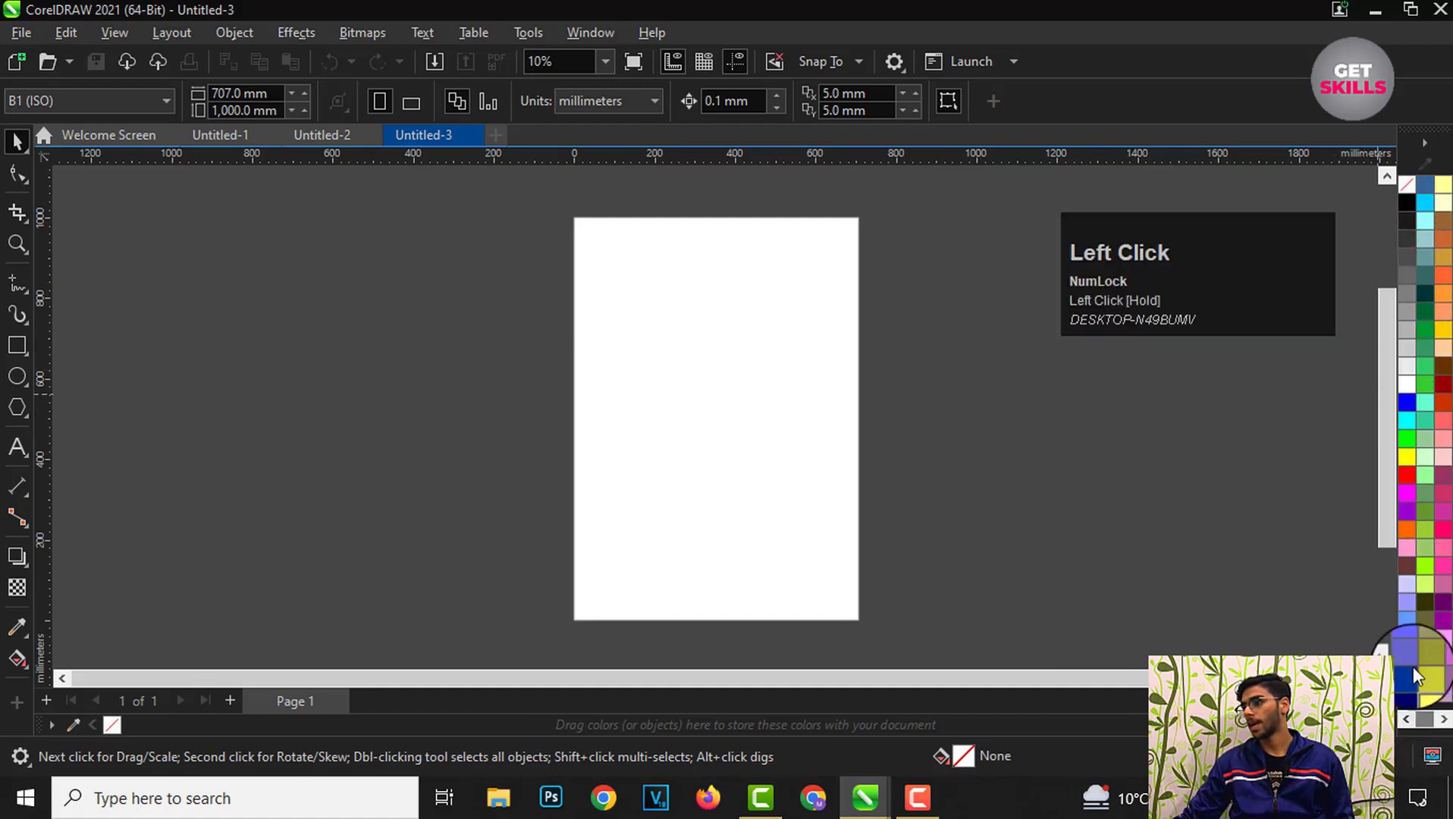
{"action": "left_click", "coordinate": [1409, 206]}
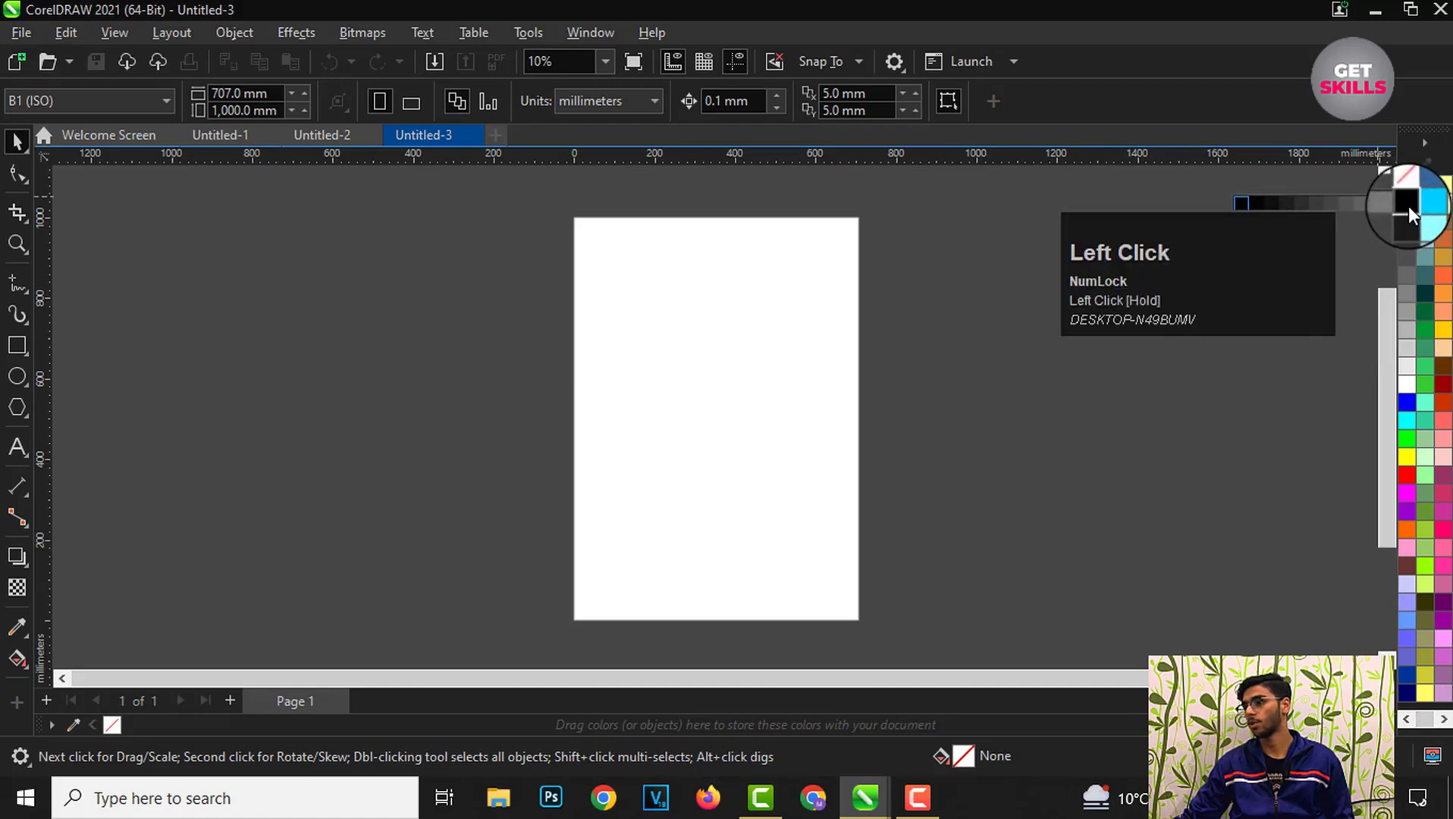
{"action": "left_click", "coordinate": [1405, 226]}
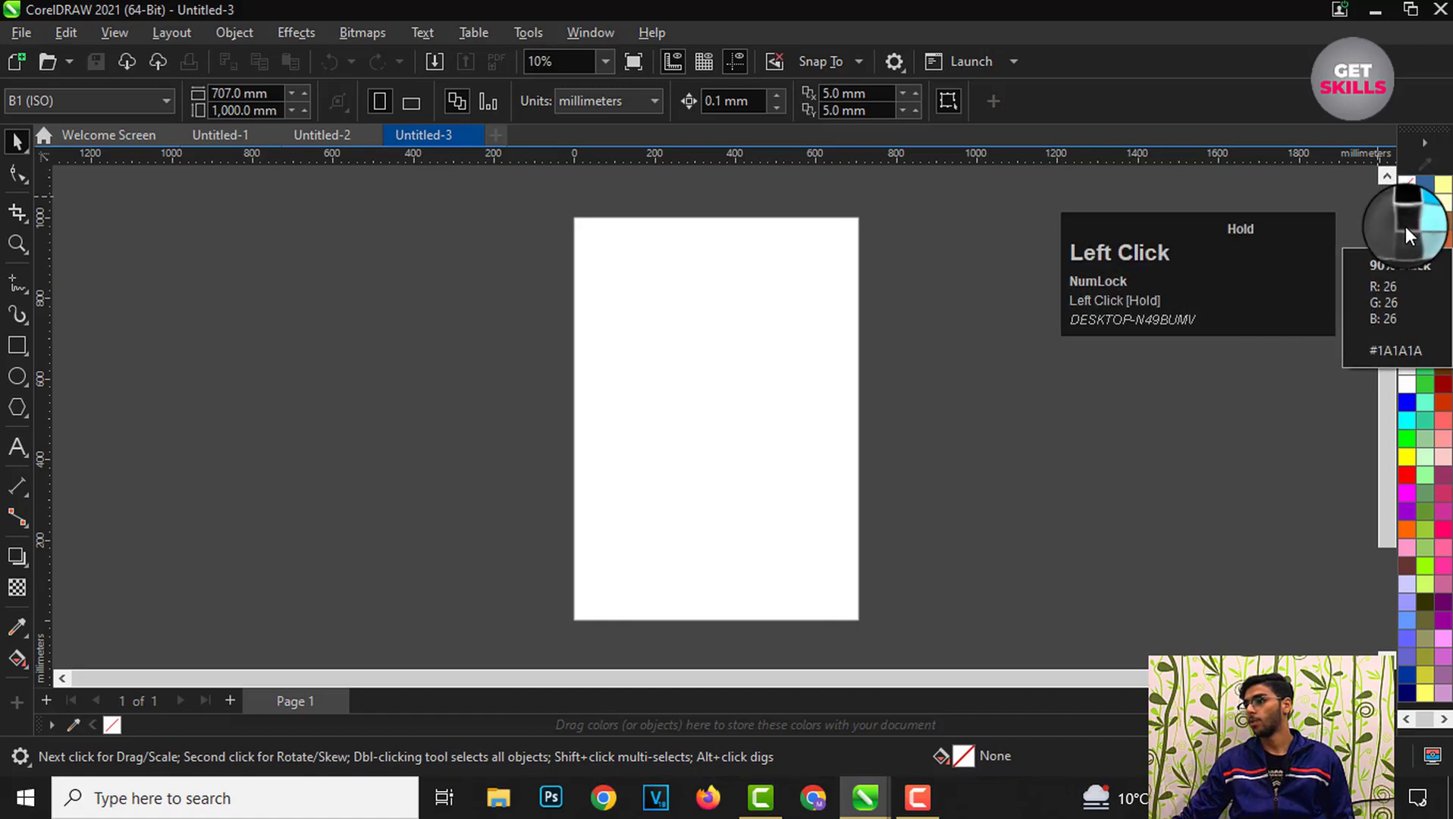
{"action": "left_click", "coordinate": [1407, 418]}
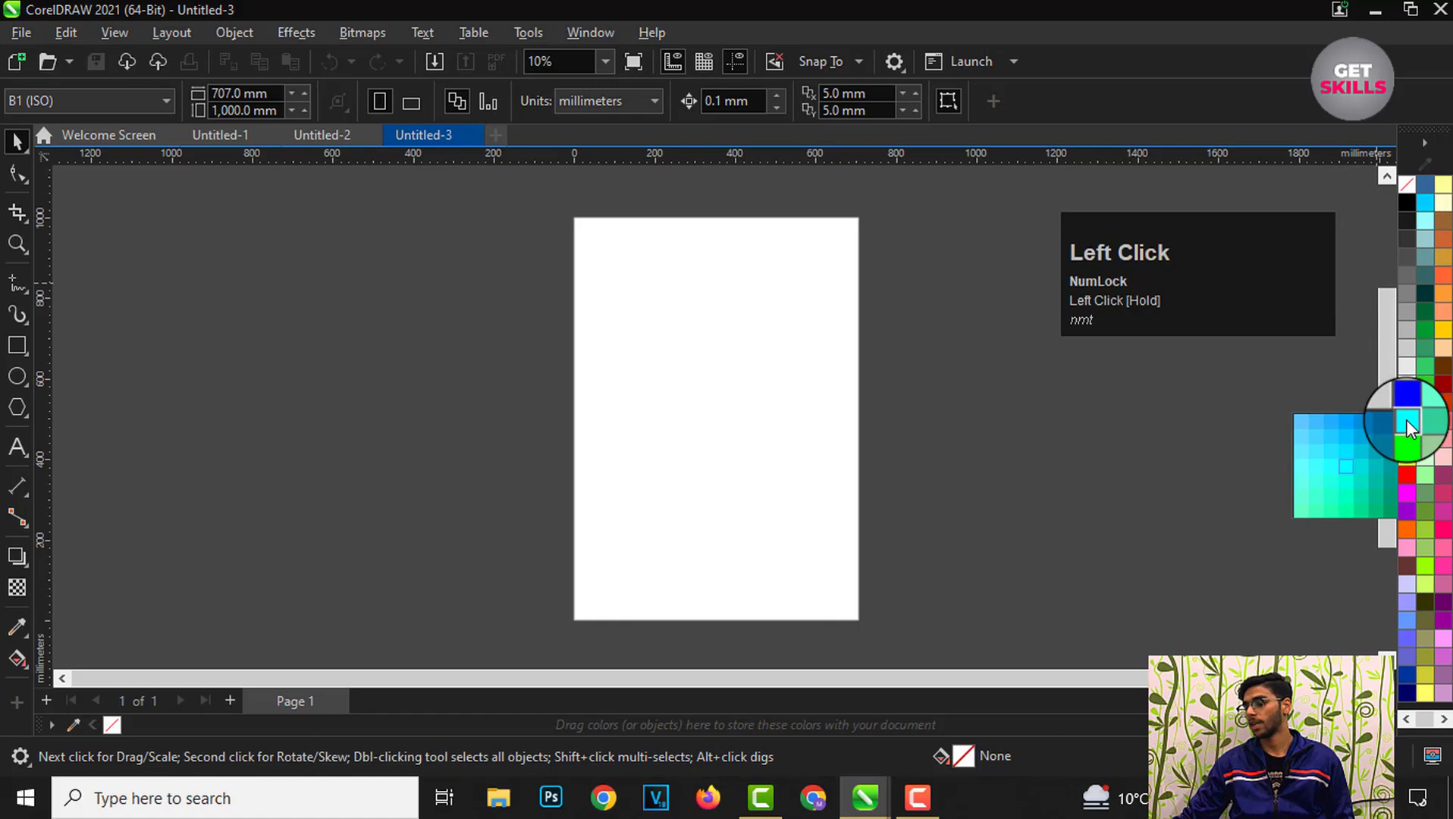
{"action": "left_click", "coordinate": [935, 433]}
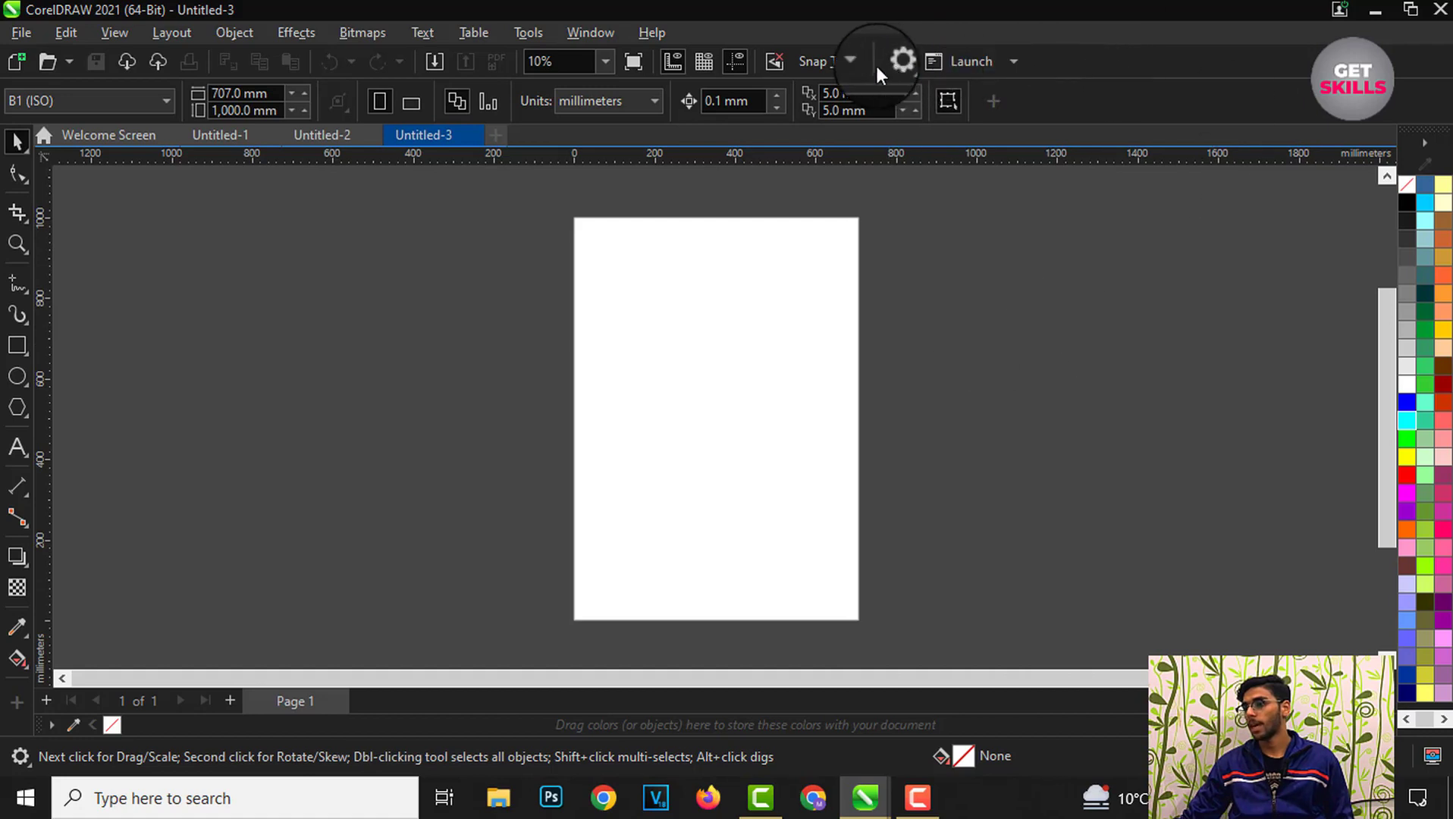
Step: Open the toolbar visibility list and turn off the status bar
{"action": "left_click", "coordinate": [1082, 67]}
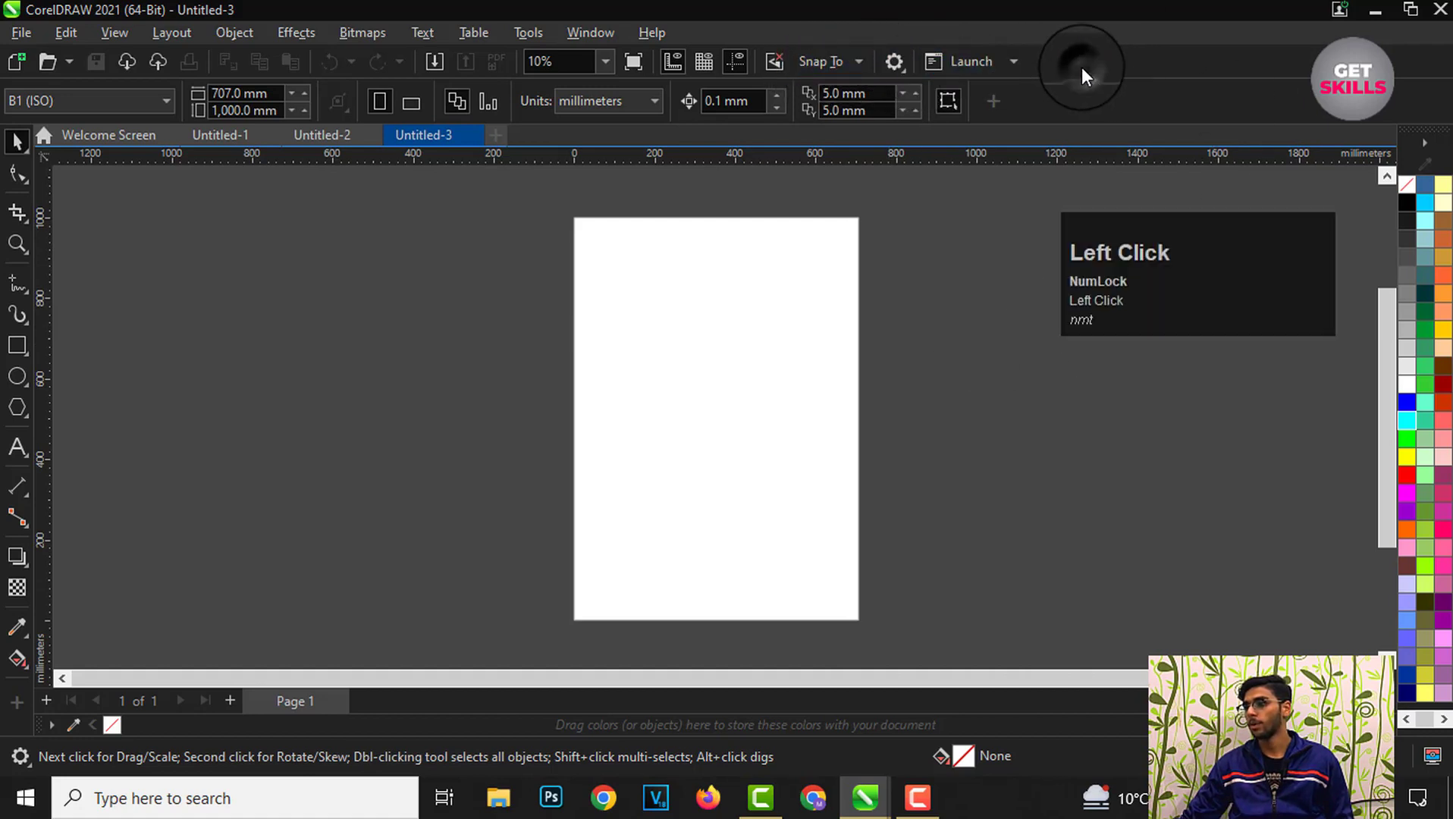
{"action": "right_click", "coordinate": [1082, 67]}
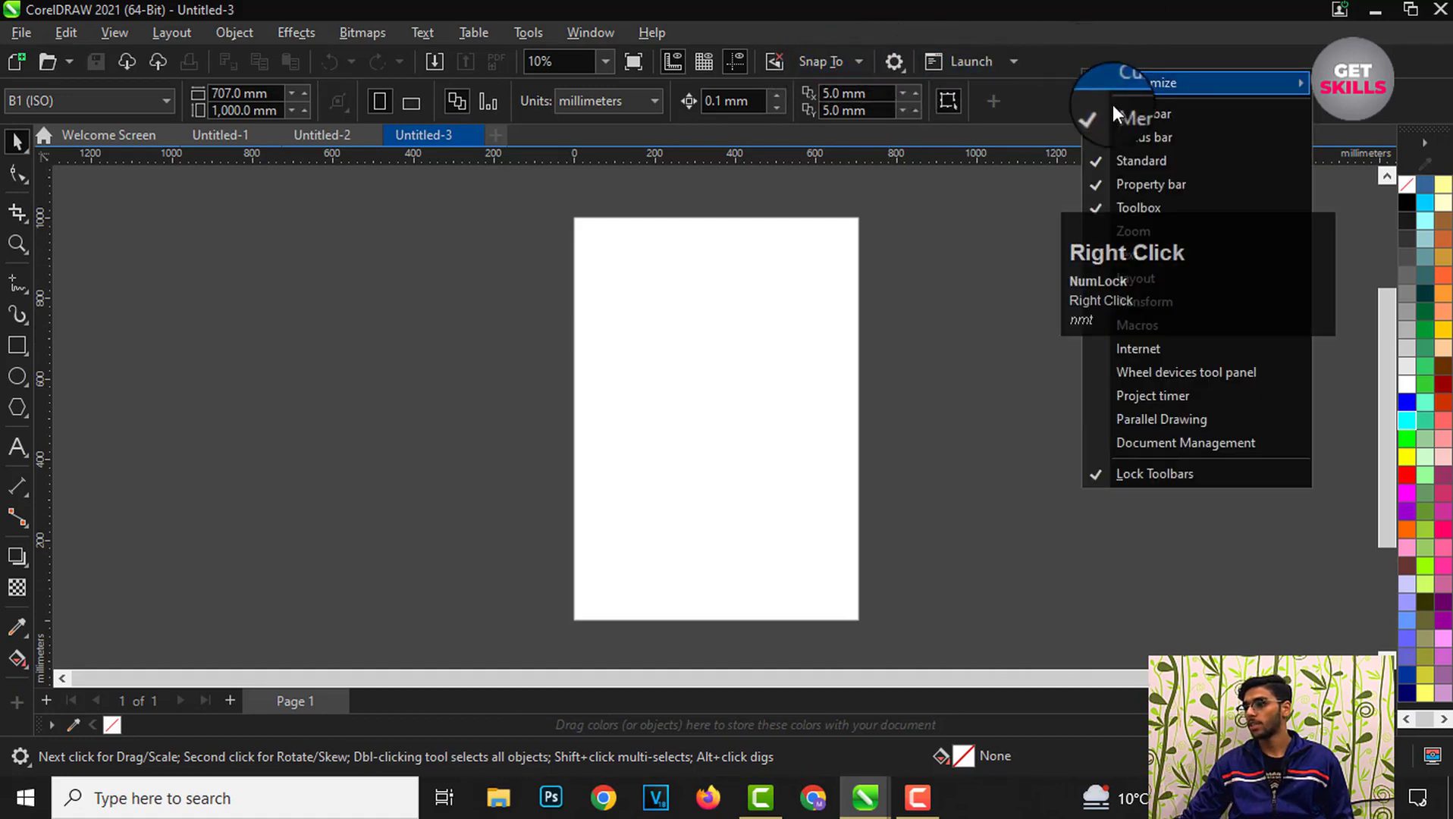
{"action": "left_click_drag", "start_coordinate": [1204, 272], "coordinate": [1244, 611]}
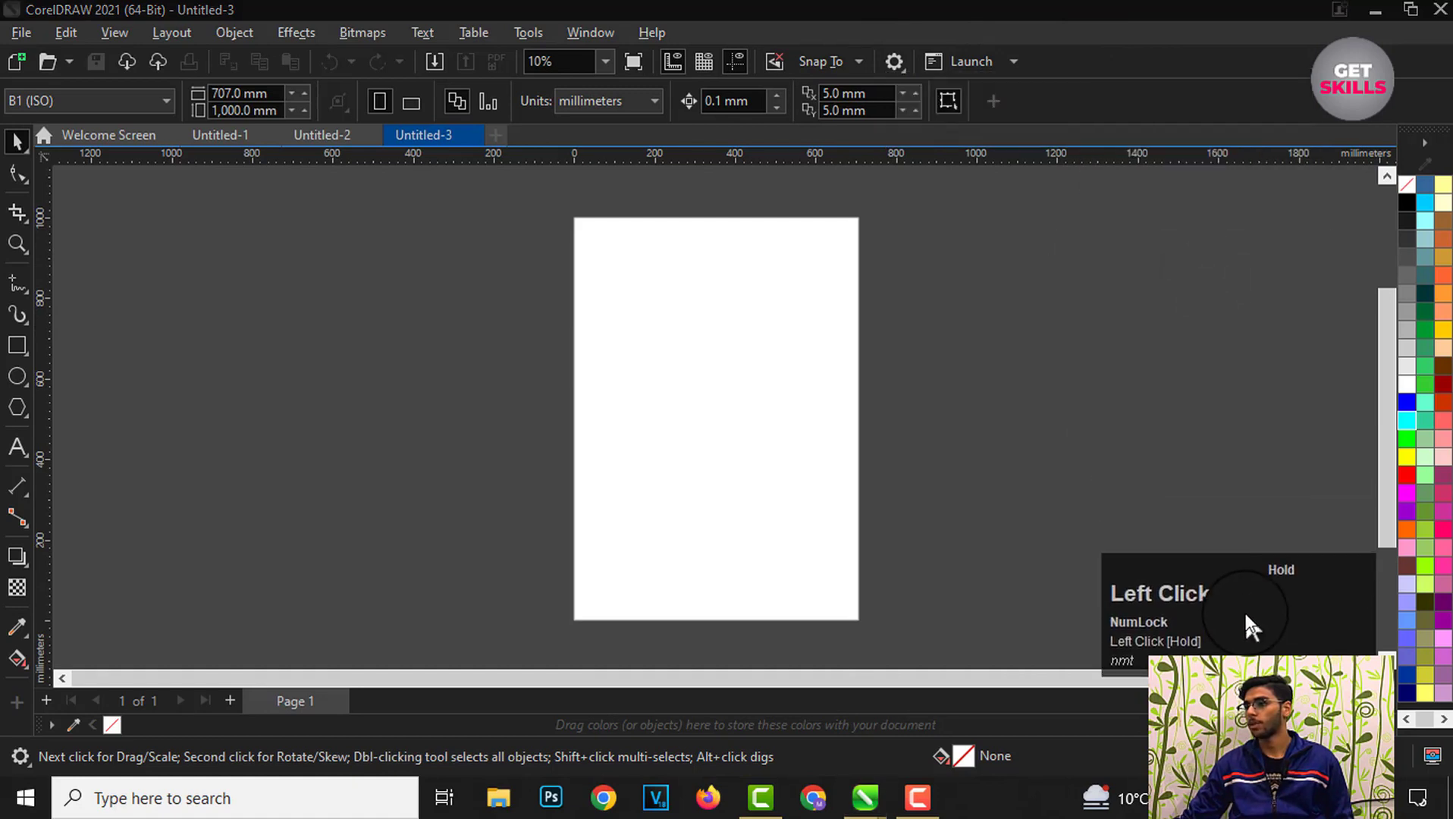
{"action": "right_click", "coordinate": [1037, 58]}
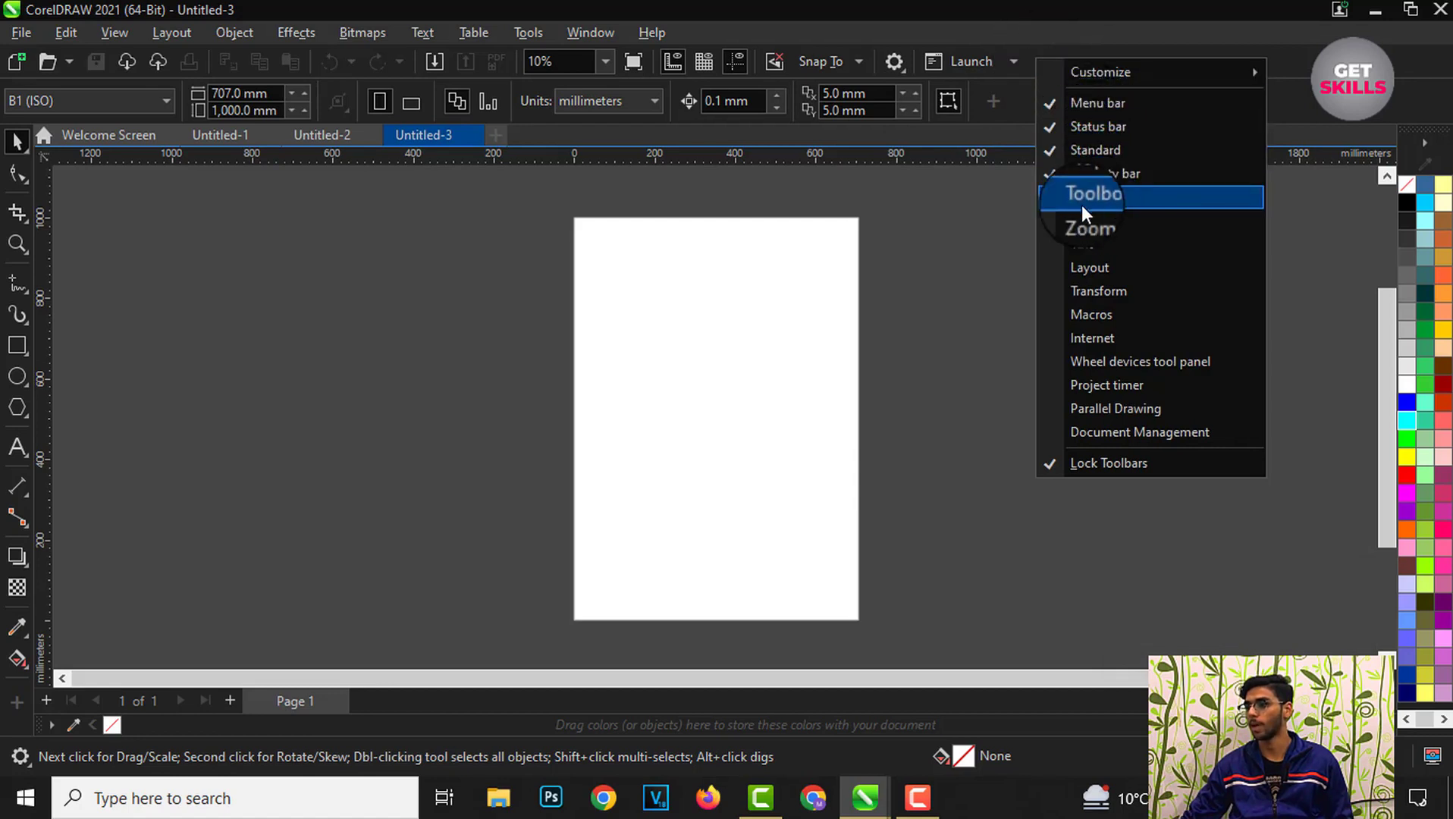
{"action": "left_click", "coordinate": [982, 259]}
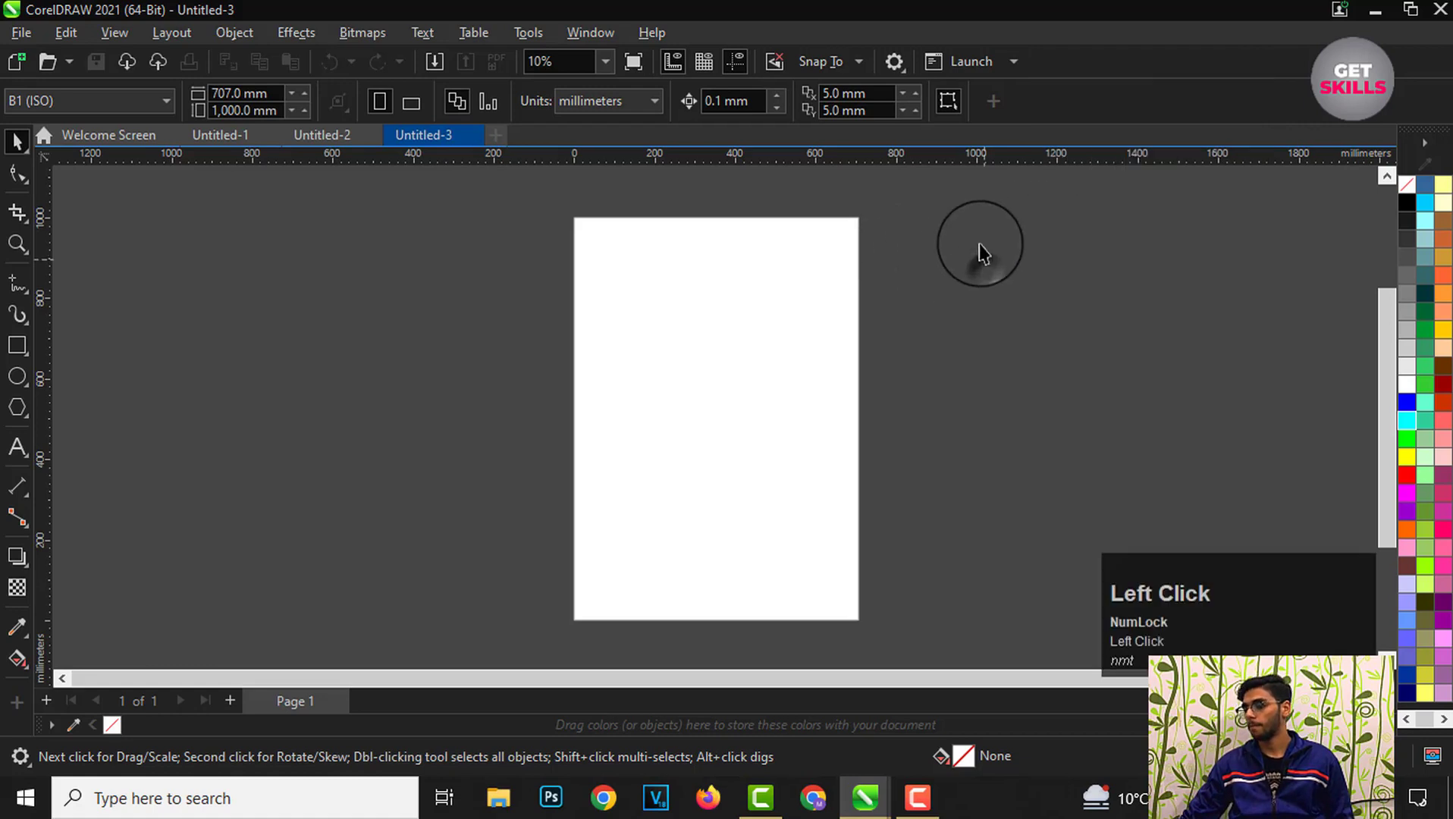
{"action": "right_click", "coordinate": [1087, 62]}
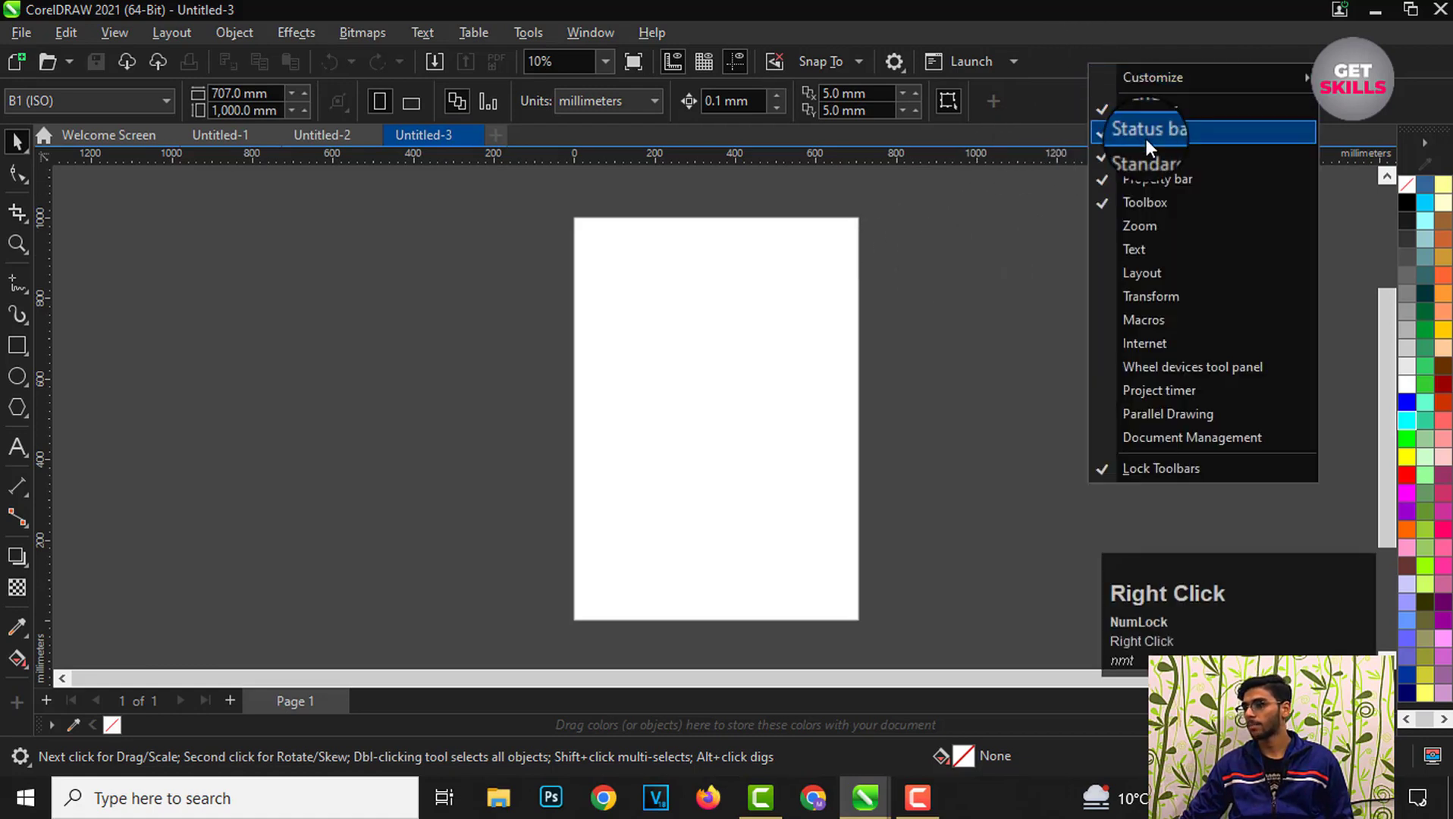
{"action": "left_click", "coordinate": [1142, 137]}
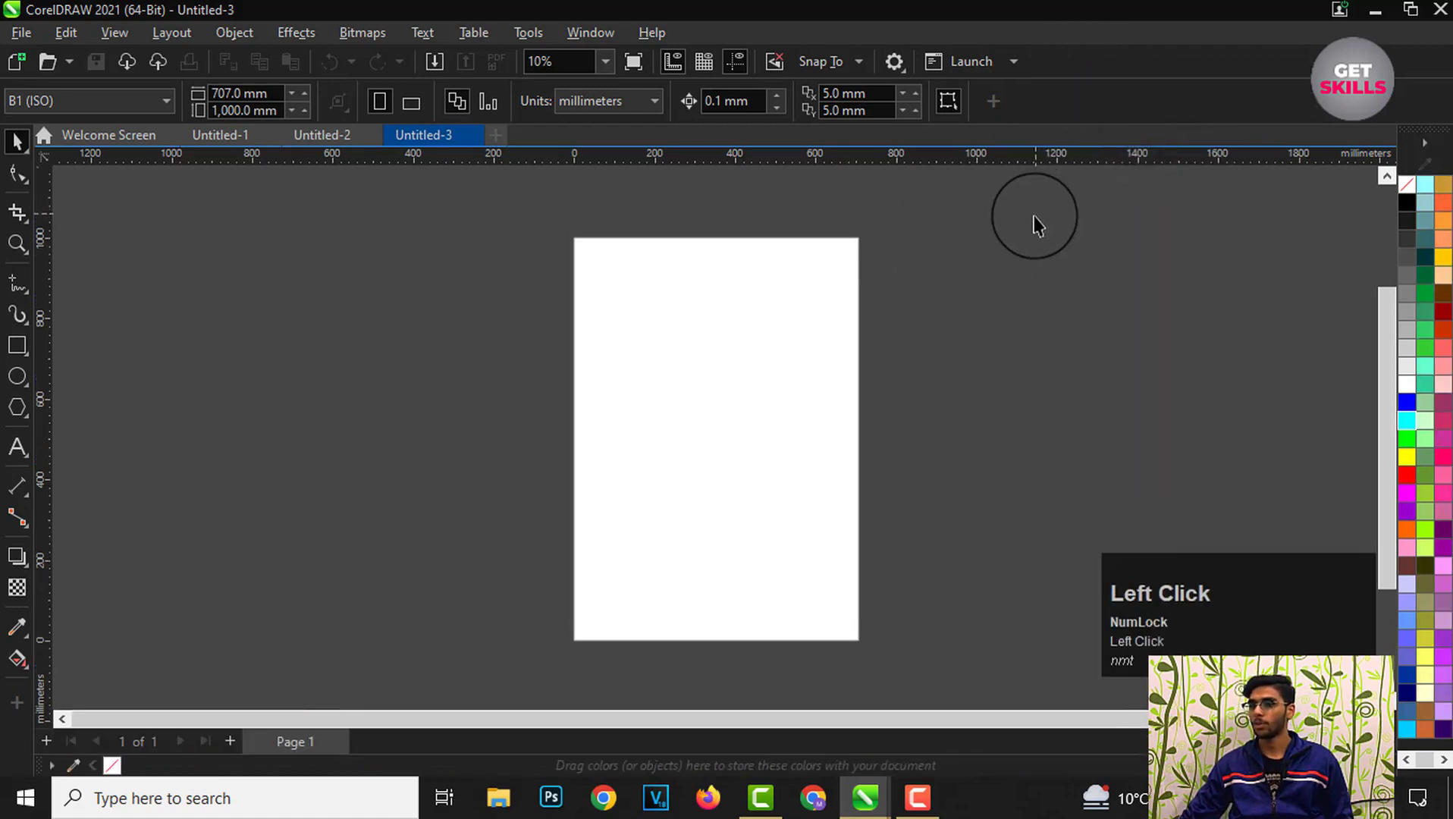
{"action": "mouse_move", "coordinate": [535, 157]}
{"action": "left_mouse_down"}
{"action": "mouse_move", "coordinate": [539, 201]}
{"action": "mouse_move", "coordinate": [546, 147]}
{"action": "left_mouse_up"}
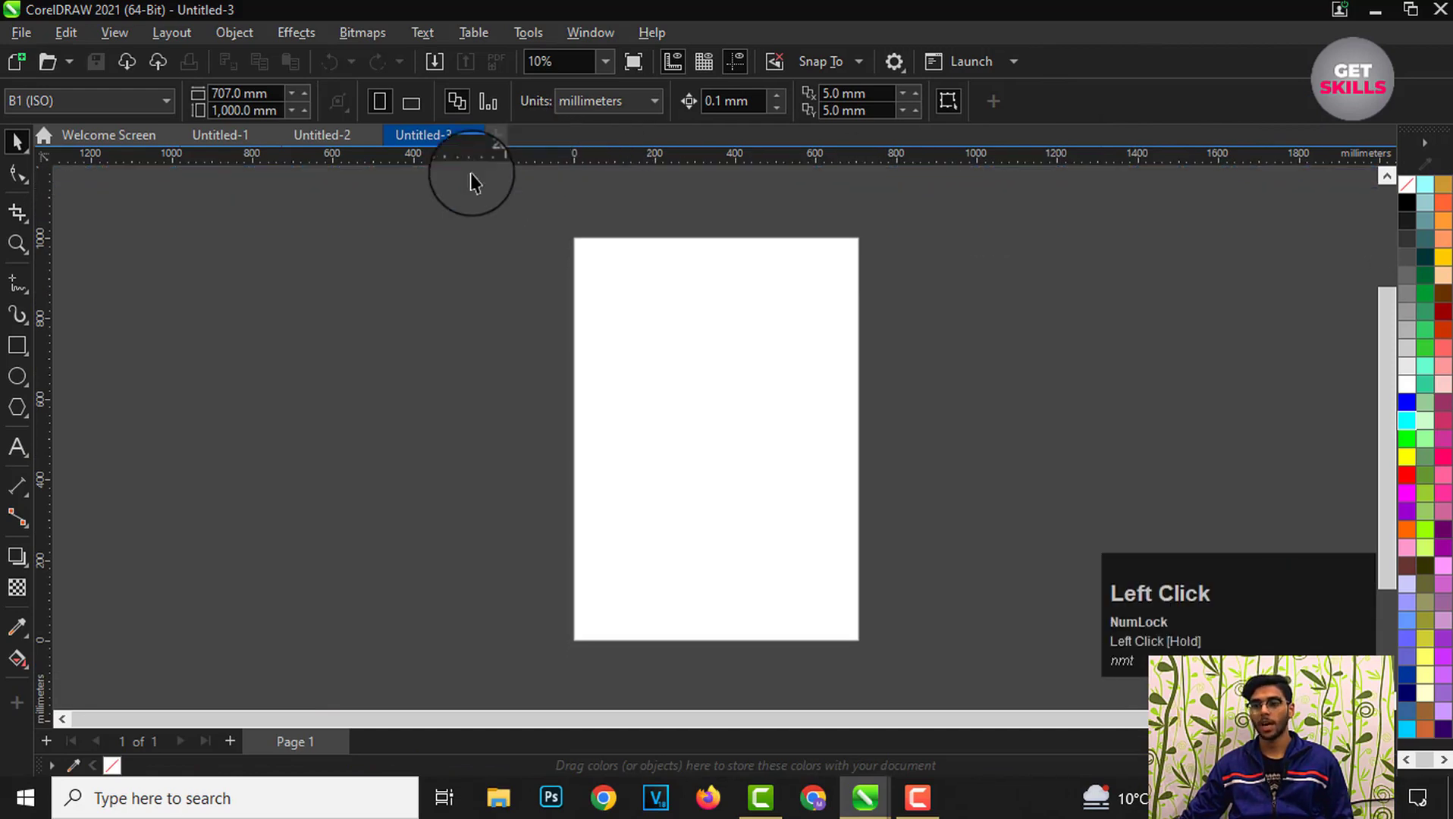
{"action": "mouse_move", "coordinate": [43, 199]}
{"action": "left_mouse_down"}
{"action": "mouse_move", "coordinate": [71, 202]}
{"action": "mouse_move", "coordinate": [40, 215]}
{"action": "left_mouse_up"}
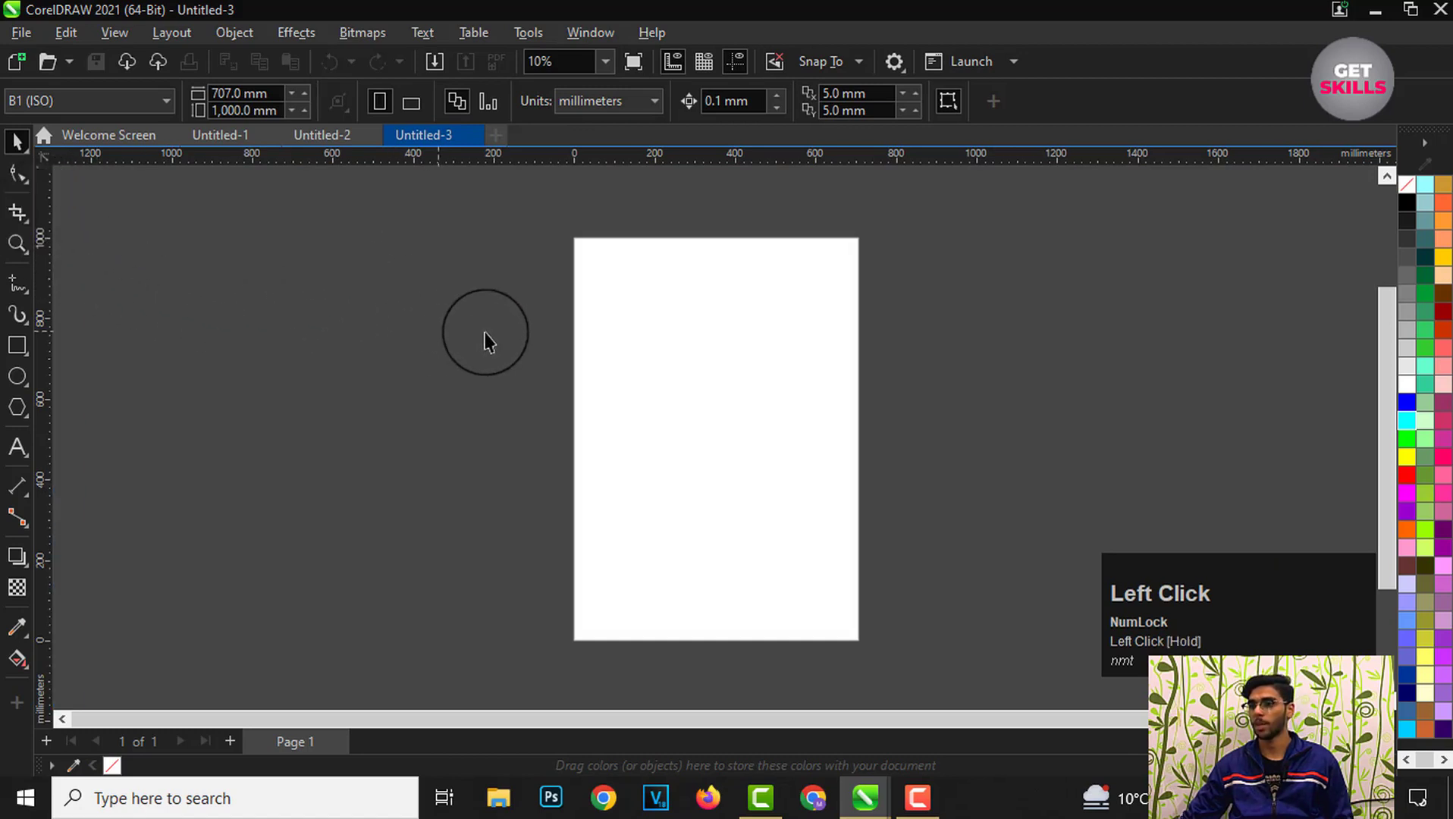
{"action": "mouse_move", "coordinate": [574, 159]}
{"action": "left_mouse_down"}
{"action": "mouse_move", "coordinate": [580, 181]}
{"action": "mouse_move", "coordinate": [590, 155]}
{"action": "left_mouse_up"}
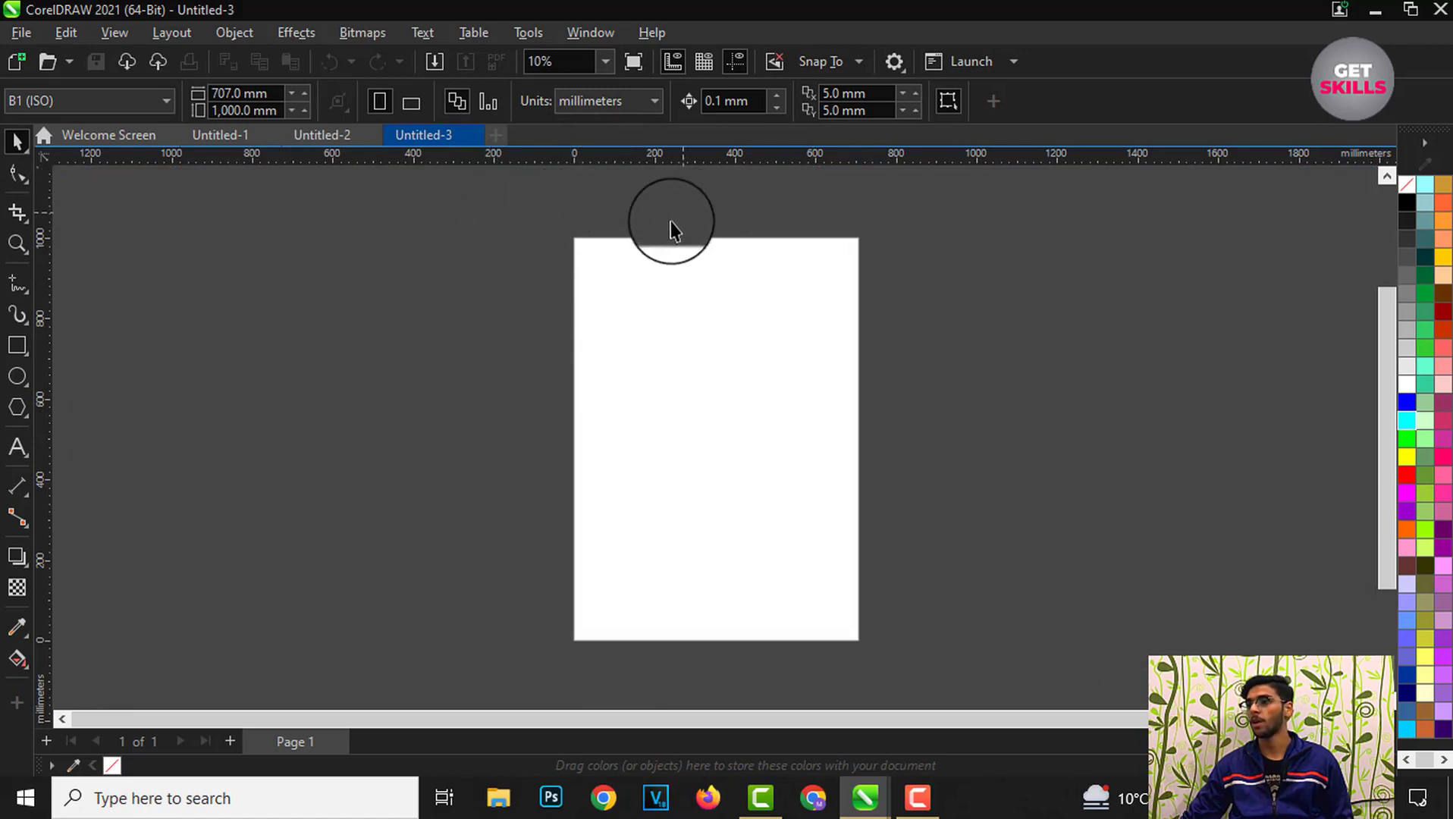
Step: Hide the menu bar from the toolbar visibility list
{"action": "right_click", "coordinate": [1064, 62]}
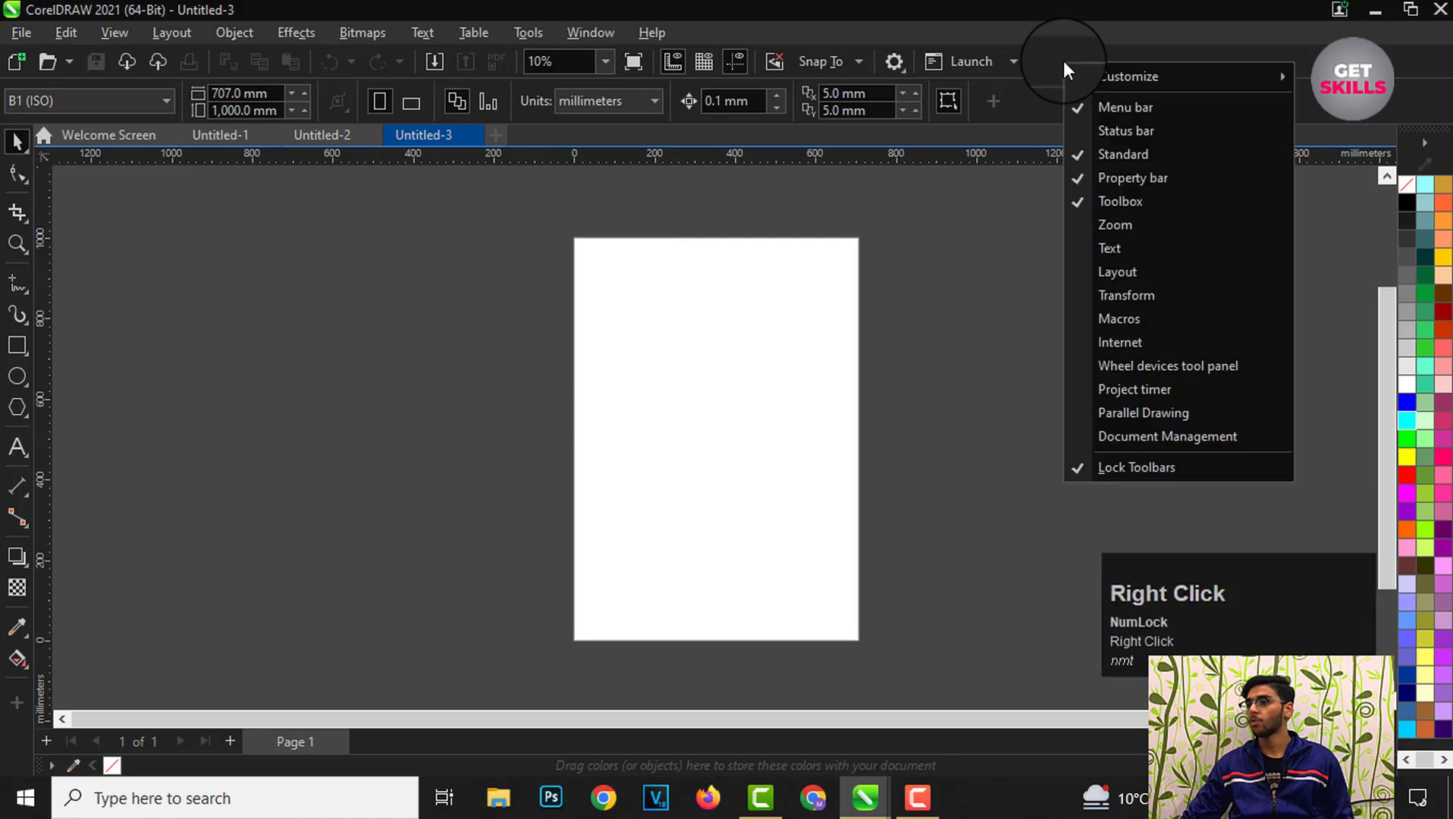
{"action": "left_click", "coordinate": [1106, 107]}
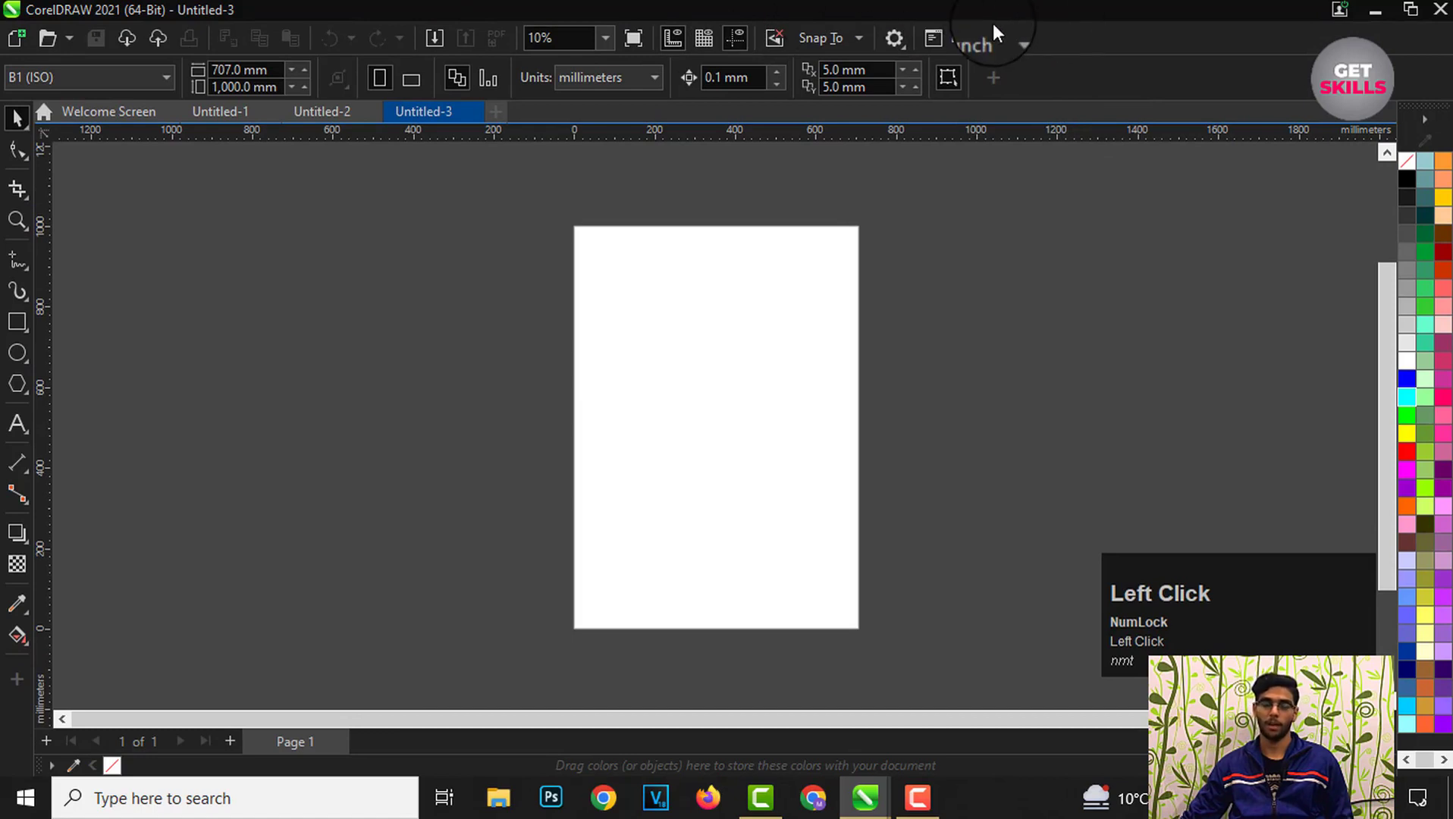
Step: Hide the Standard toolbar and the property bar from the toolbar visibility list
{"action": "right_click", "coordinate": [1071, 43]}
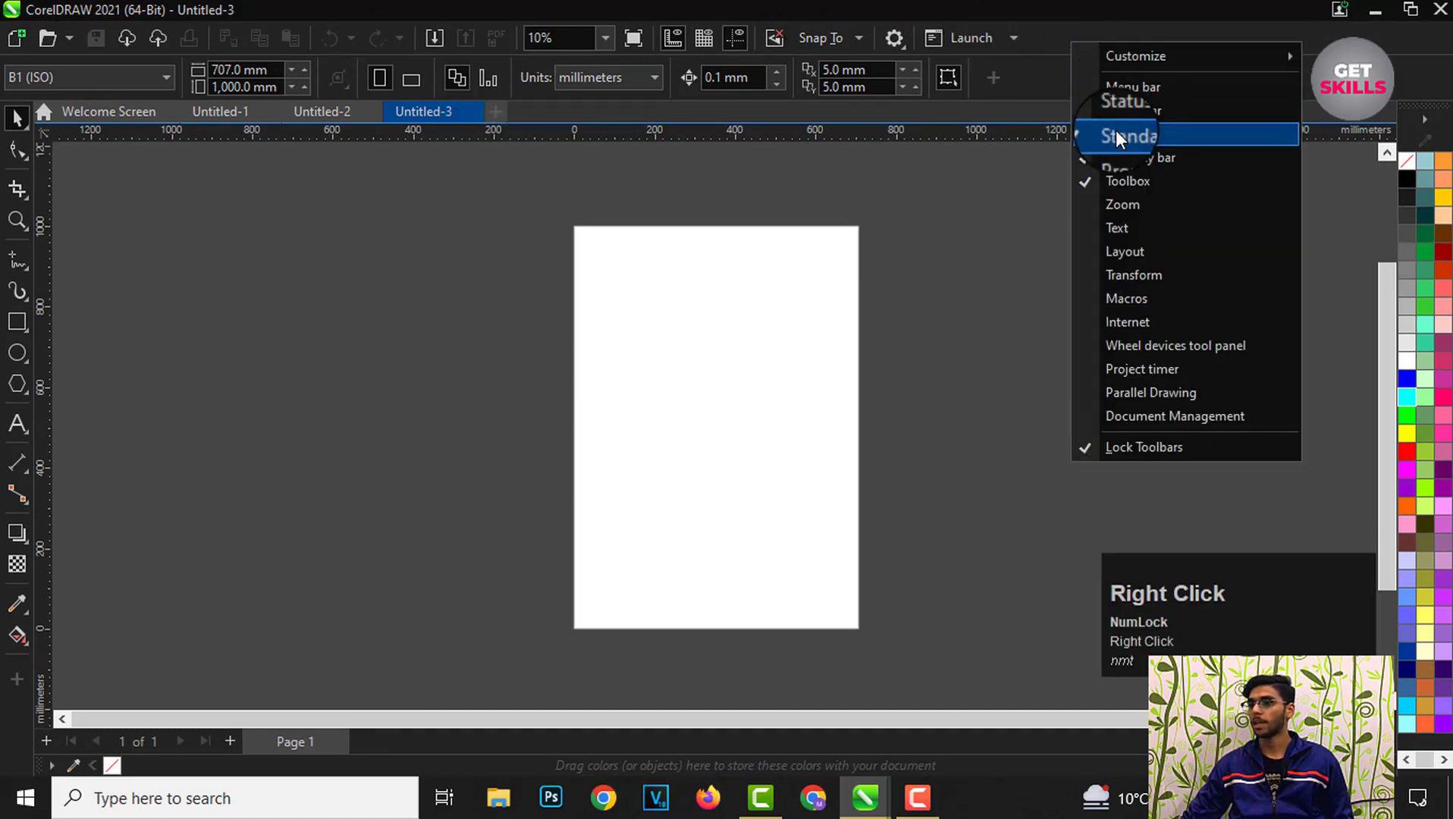
{"action": "left_click", "coordinate": [1115, 135]}
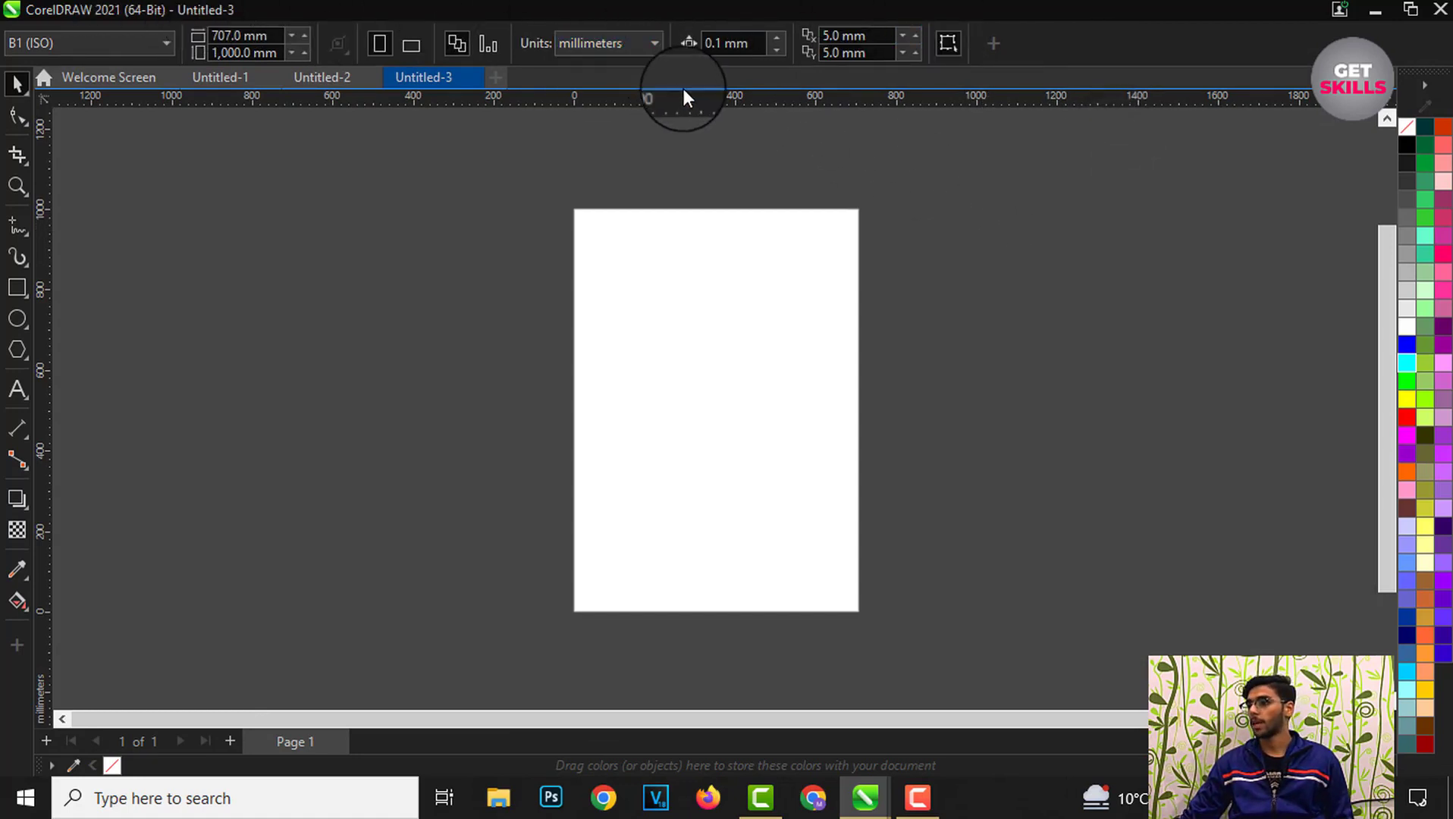
{"action": "right_click", "coordinate": [1058, 43]}
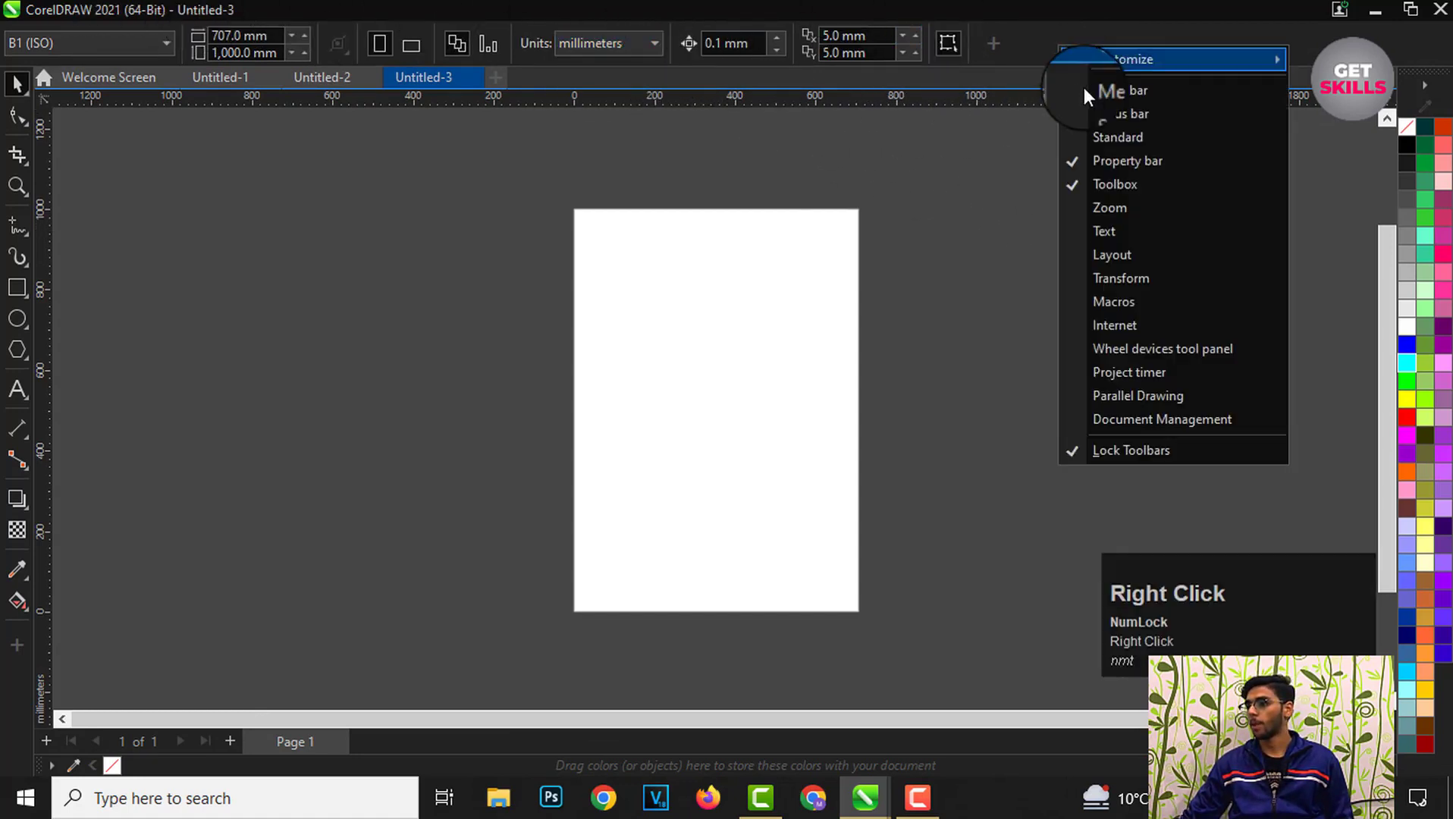
{"action": "left_click", "coordinate": [1106, 162]}
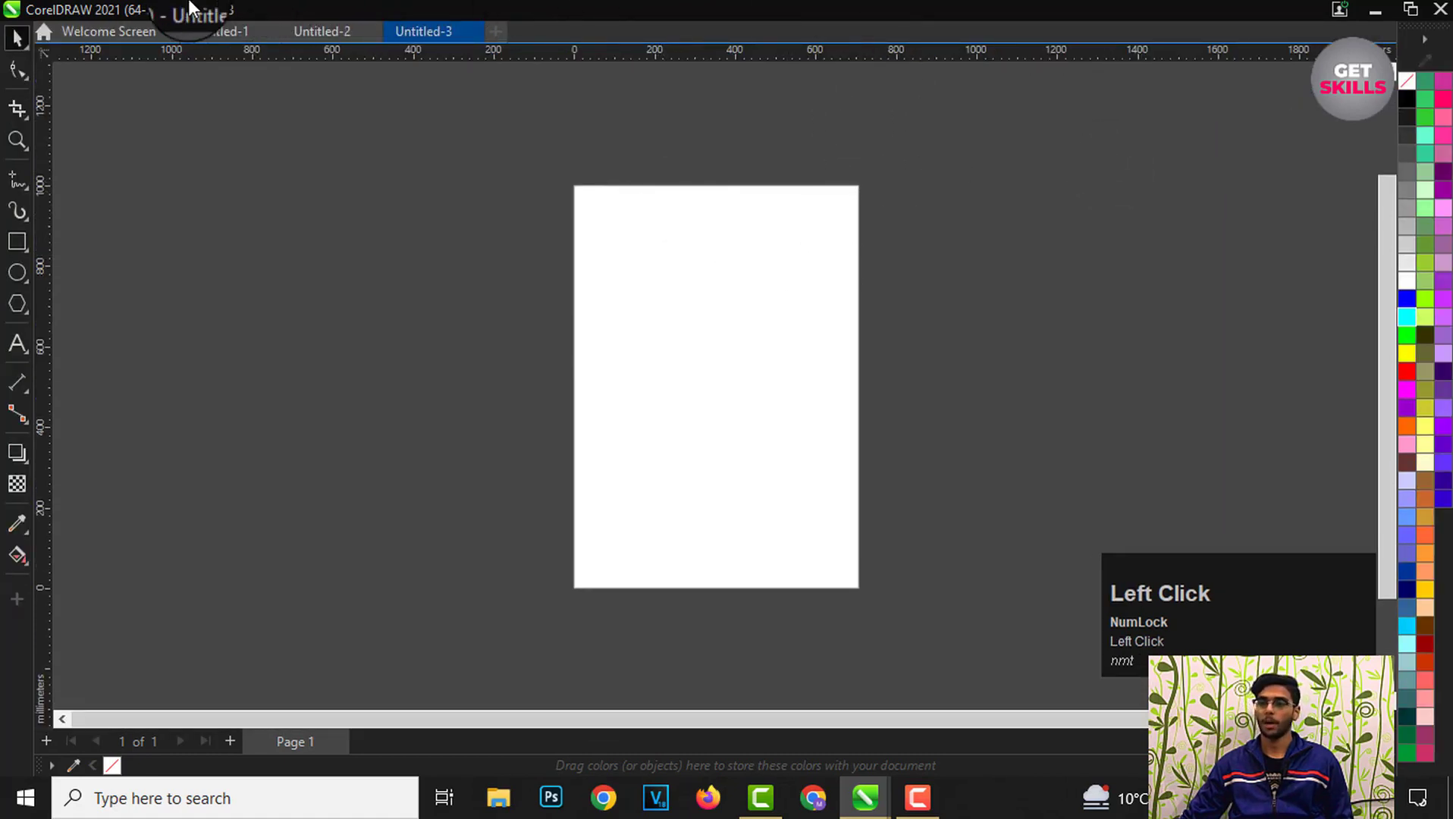
Step: Re-enable the property bar in the Options dialog's Customization Command Bars settings and apply the change
{"action": "right_click", "coordinate": [859, 29]}
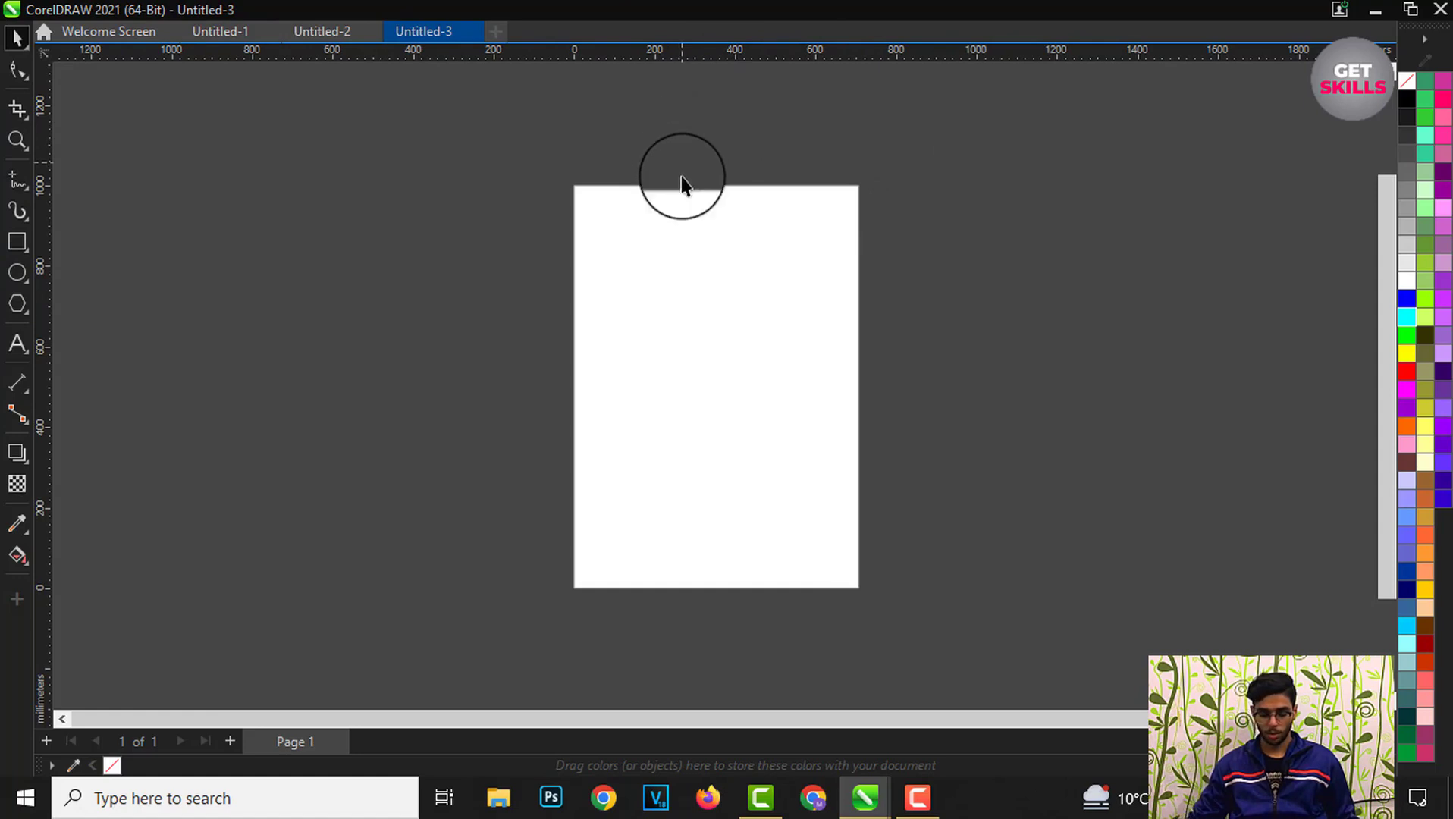
{"action": "key", "text": "ctrl"}
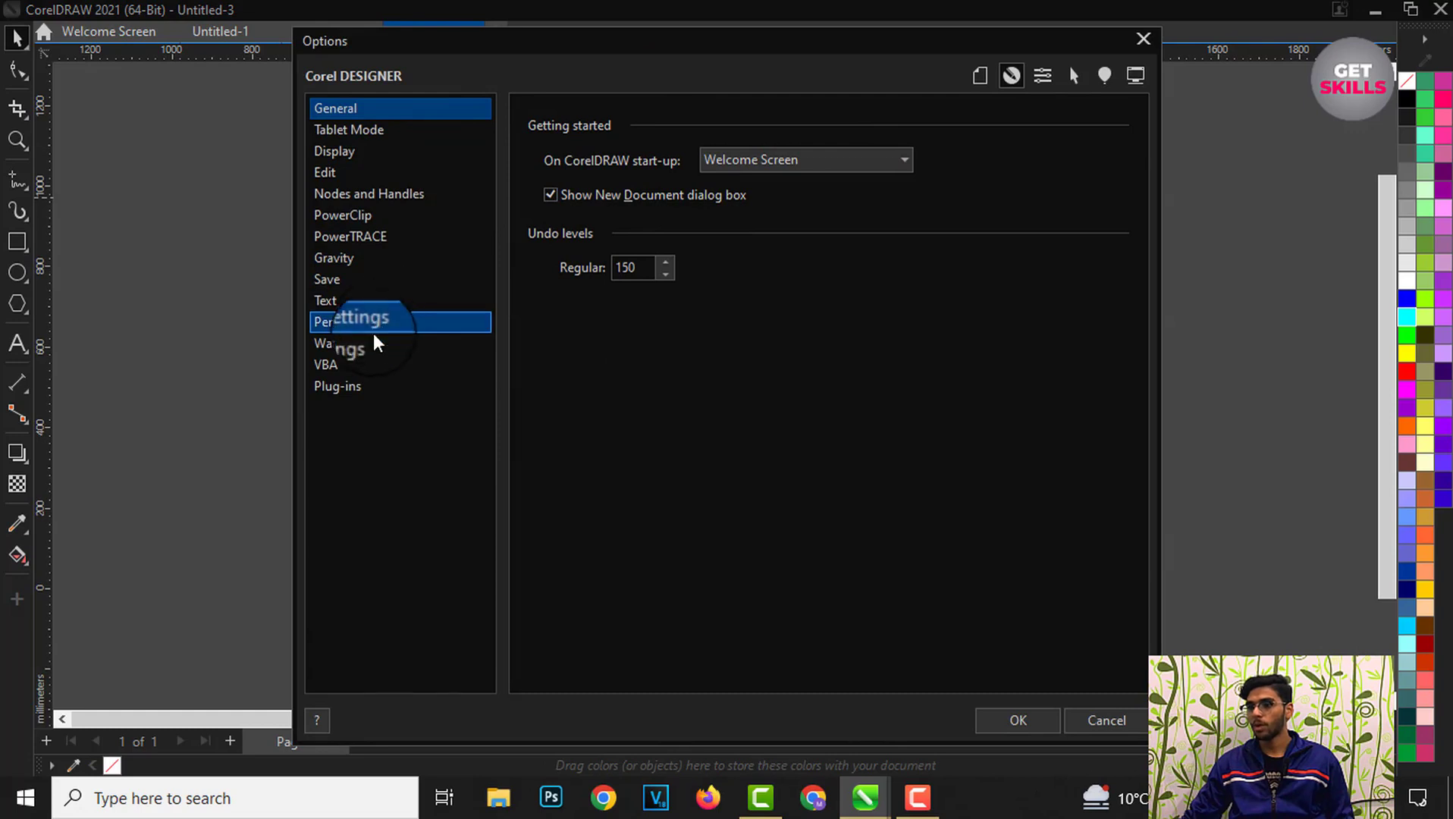
{"action": "left_click", "coordinate": [353, 133]}
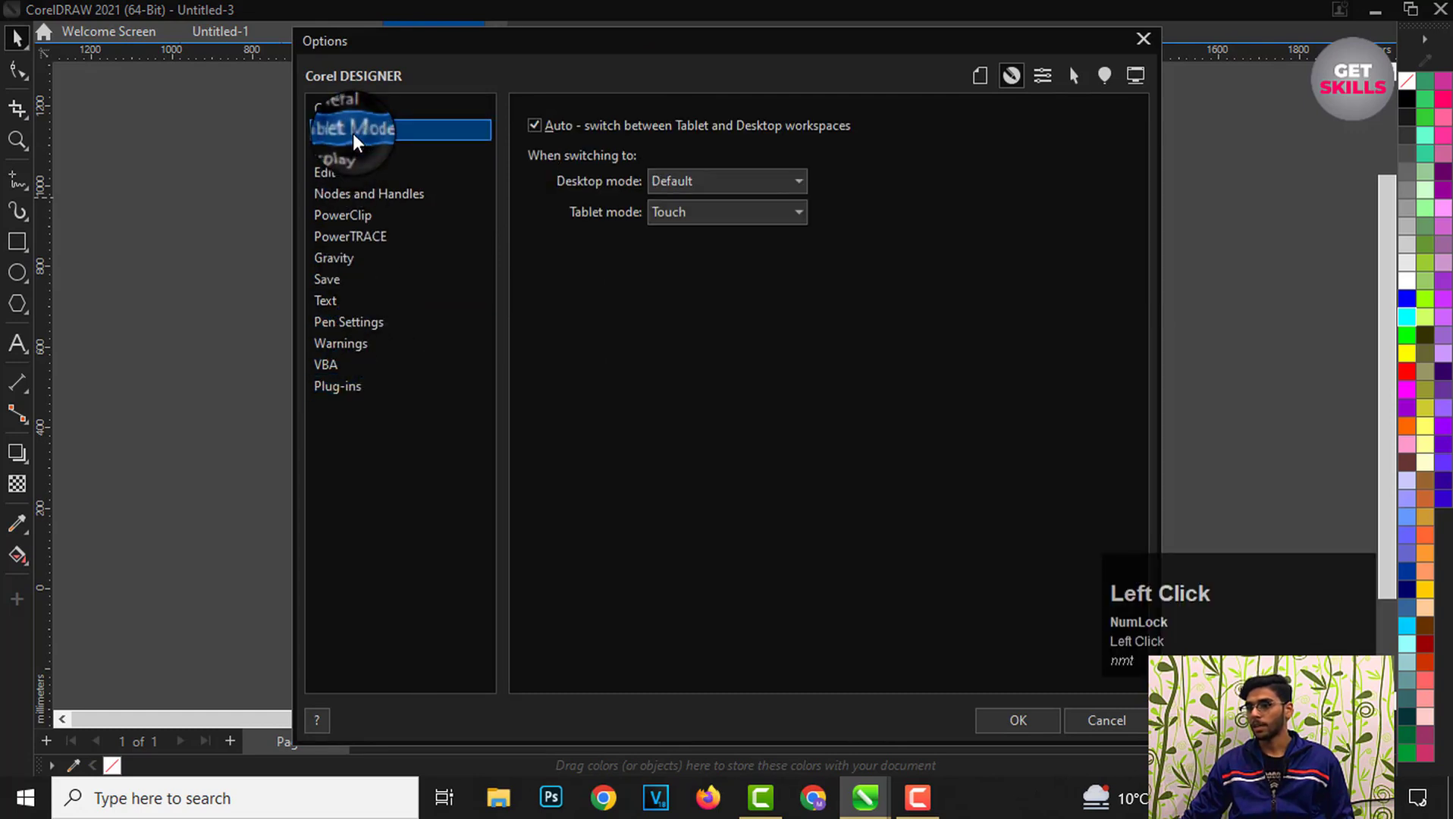
{"action": "left_click", "coordinate": [345, 154]}
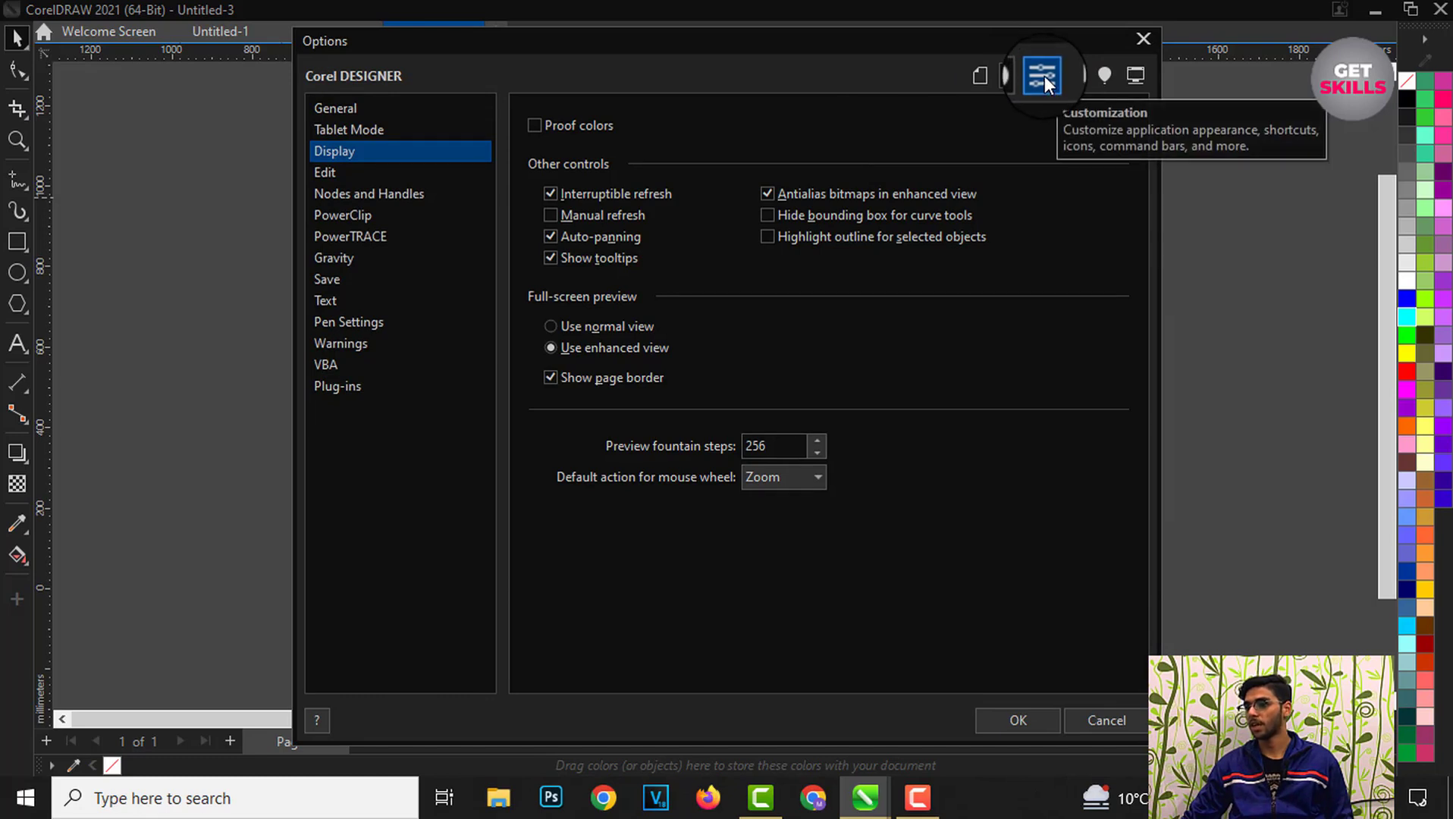
{"action": "left_click", "coordinate": [1044, 75]}
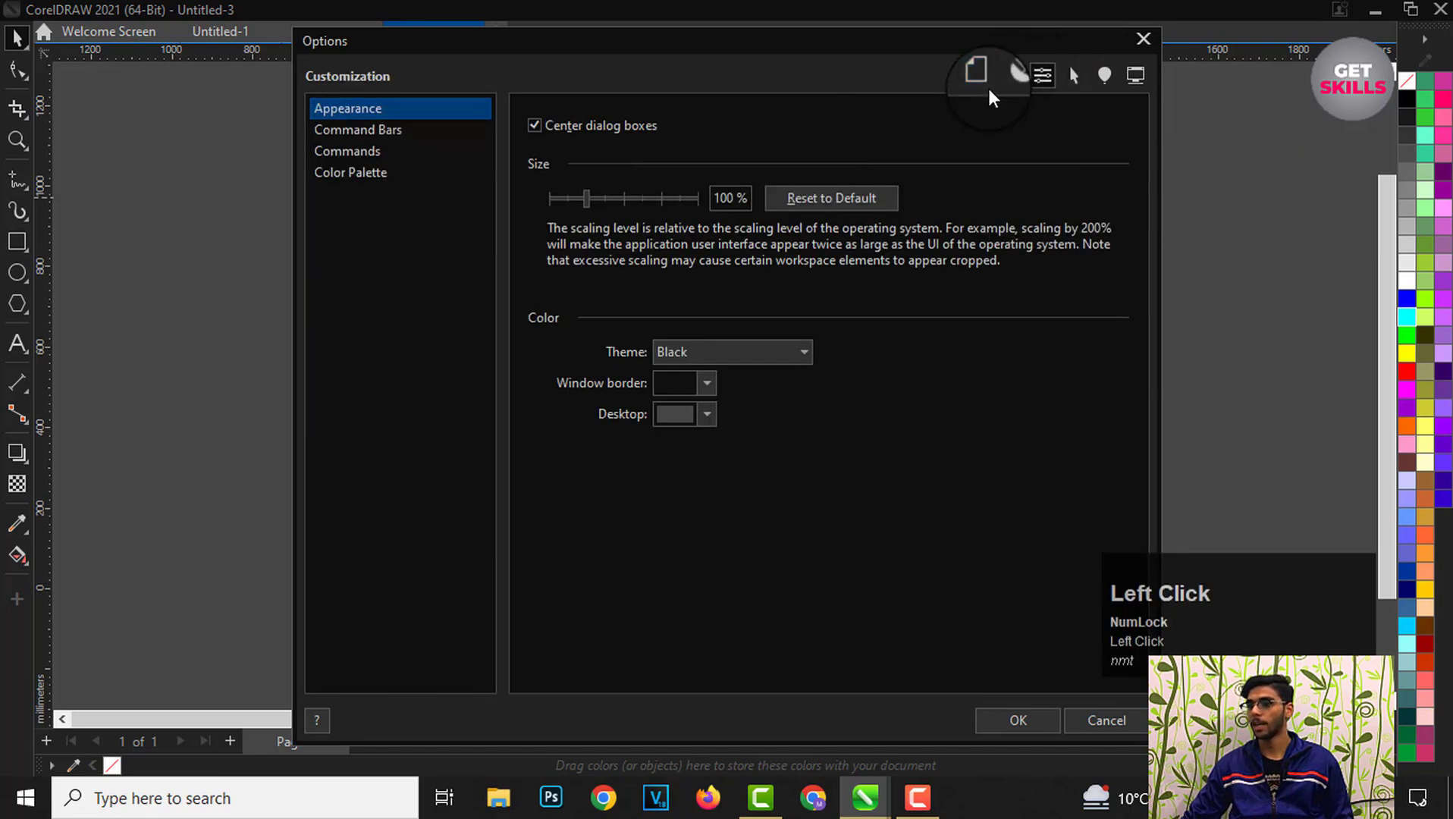
{"action": "left_click", "coordinate": [390, 131]}
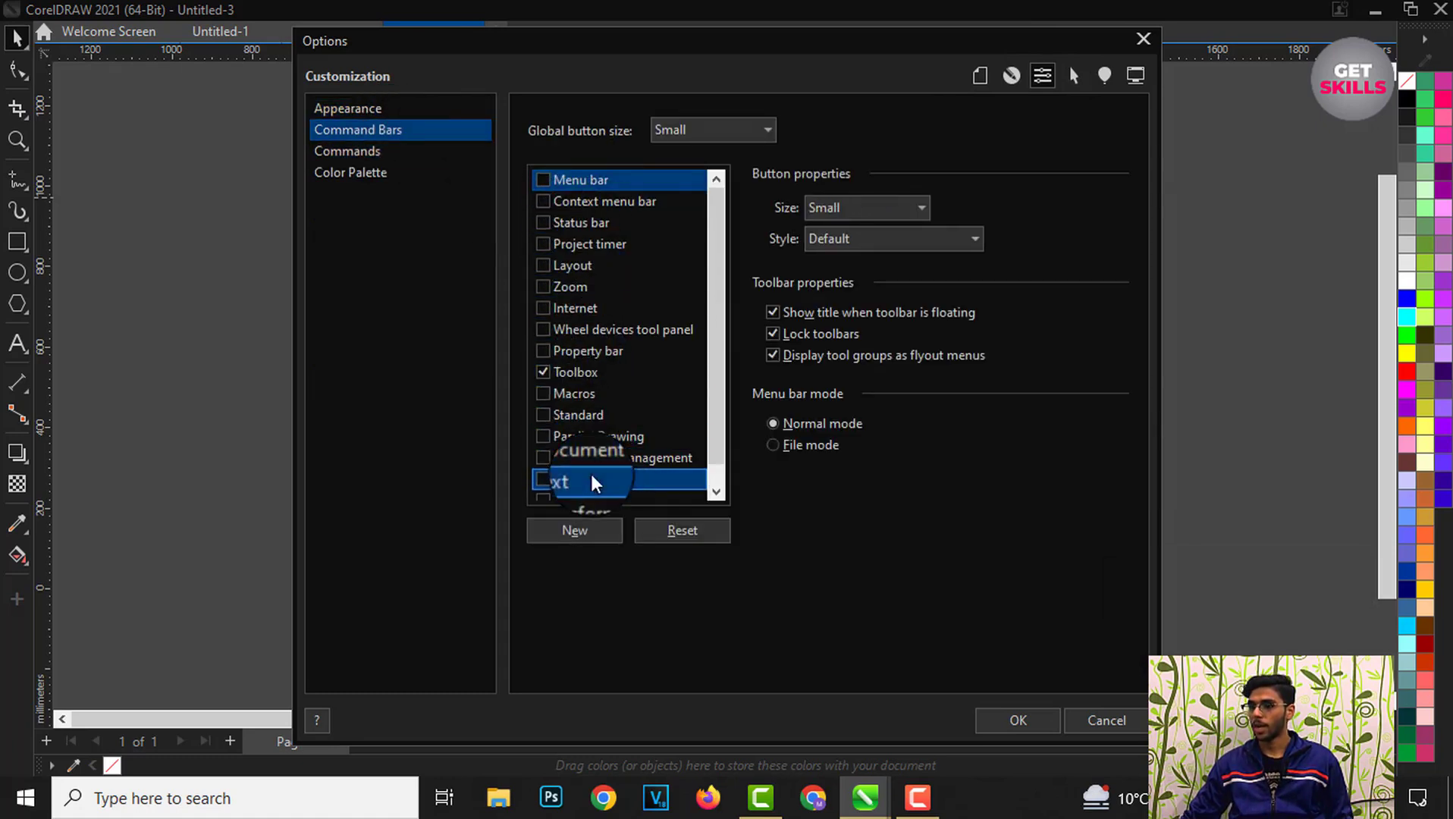
{"action": "left_click", "coordinate": [540, 372]}
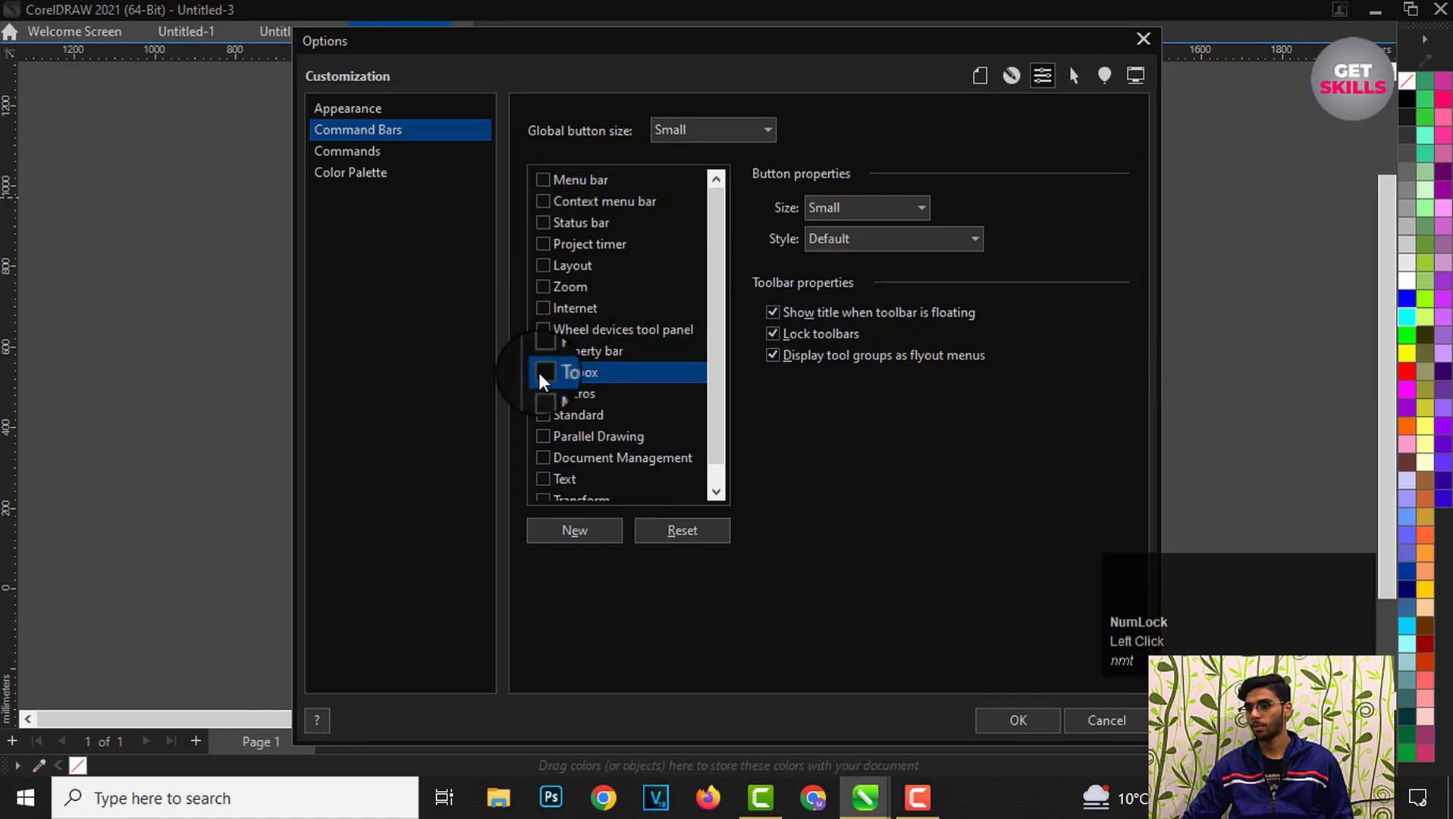
{"action": "left_click", "coordinate": [543, 372]}
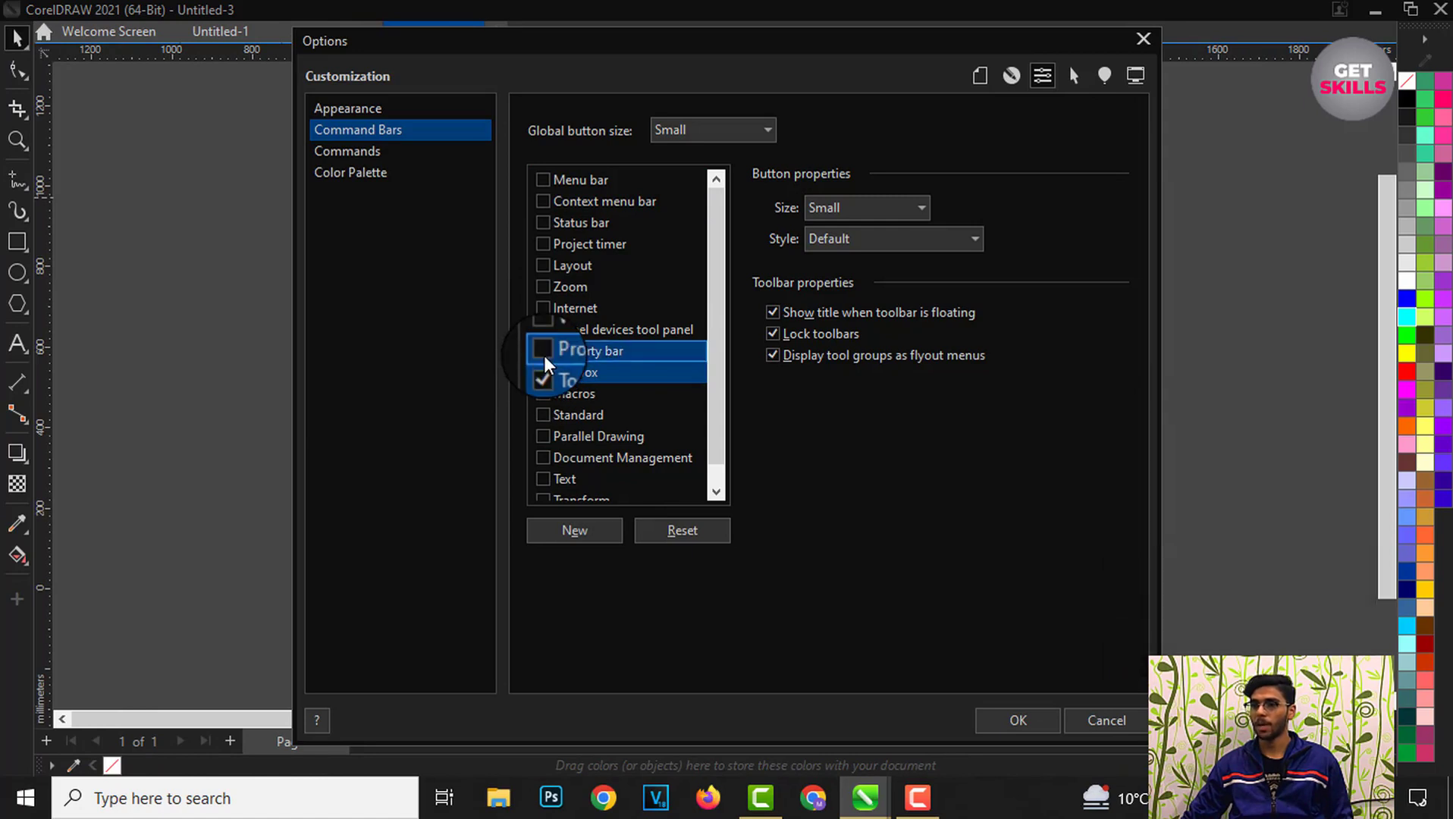
{"action": "left_click", "coordinate": [544, 354]}
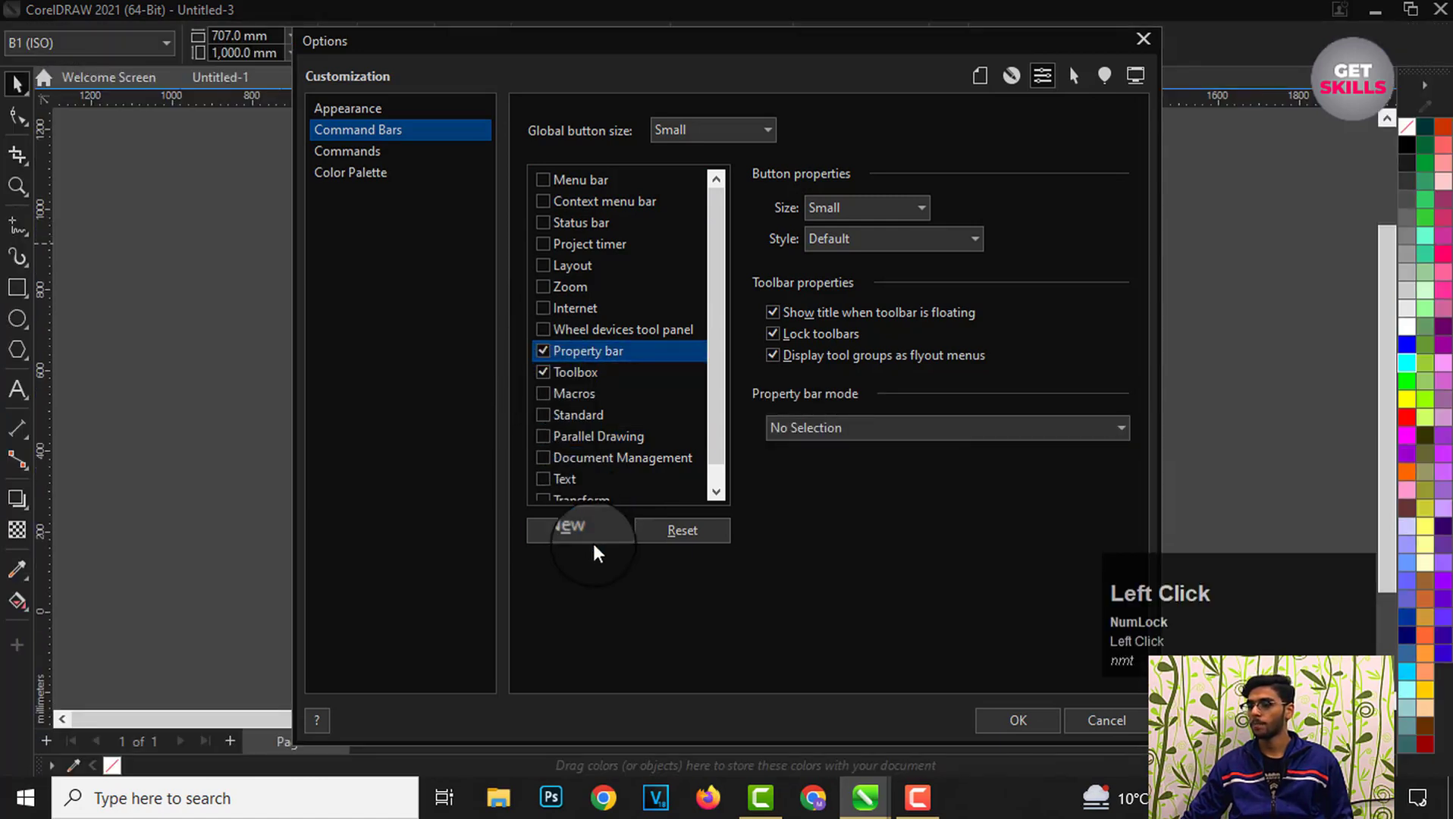
{"action": "left_click", "coordinate": [1039, 724]}
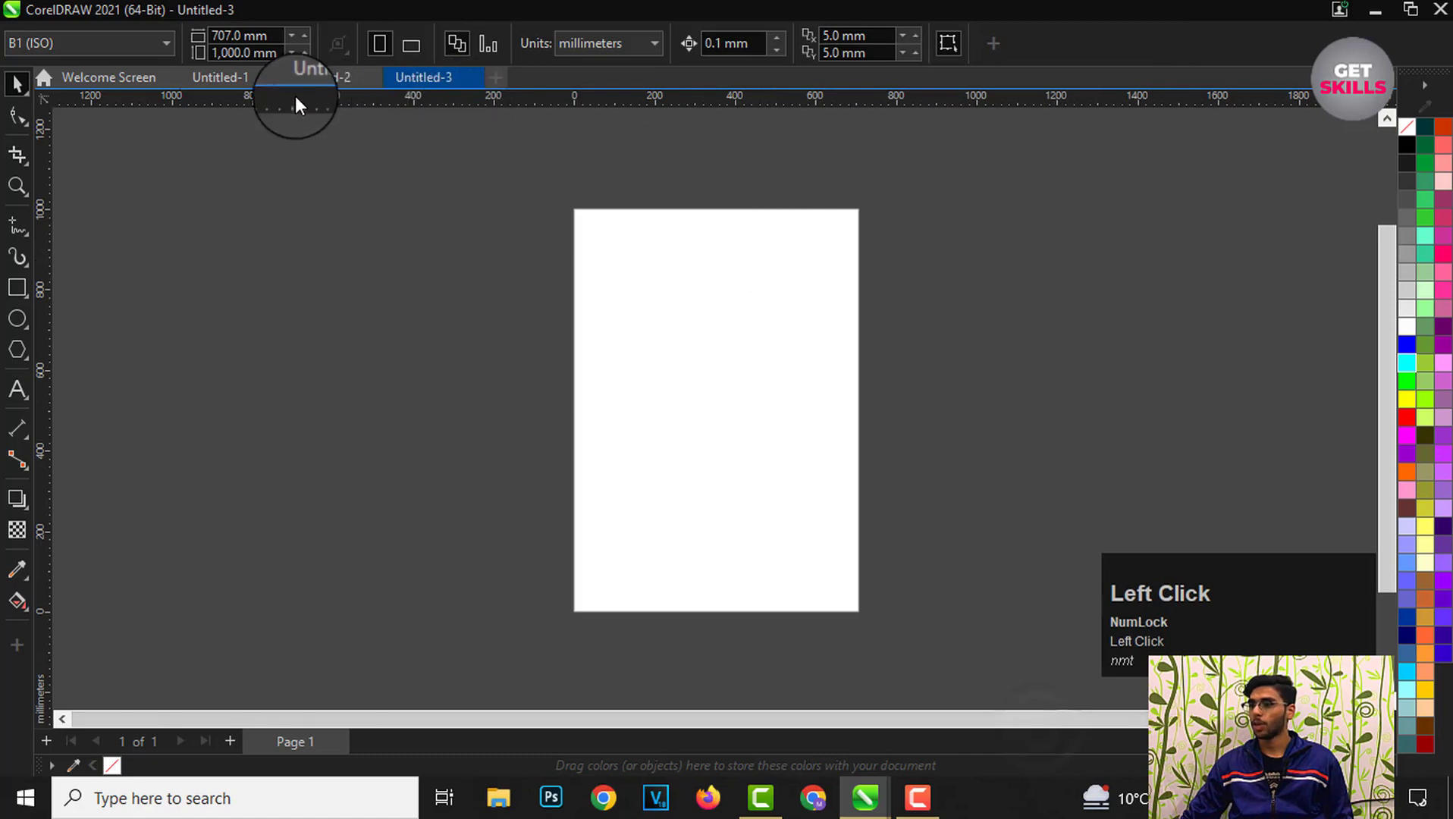
Step: Restore the status bar, Standard toolbar and menu bar from the toolbar visibility list
{"action": "right_click", "coordinate": [1094, 40]}
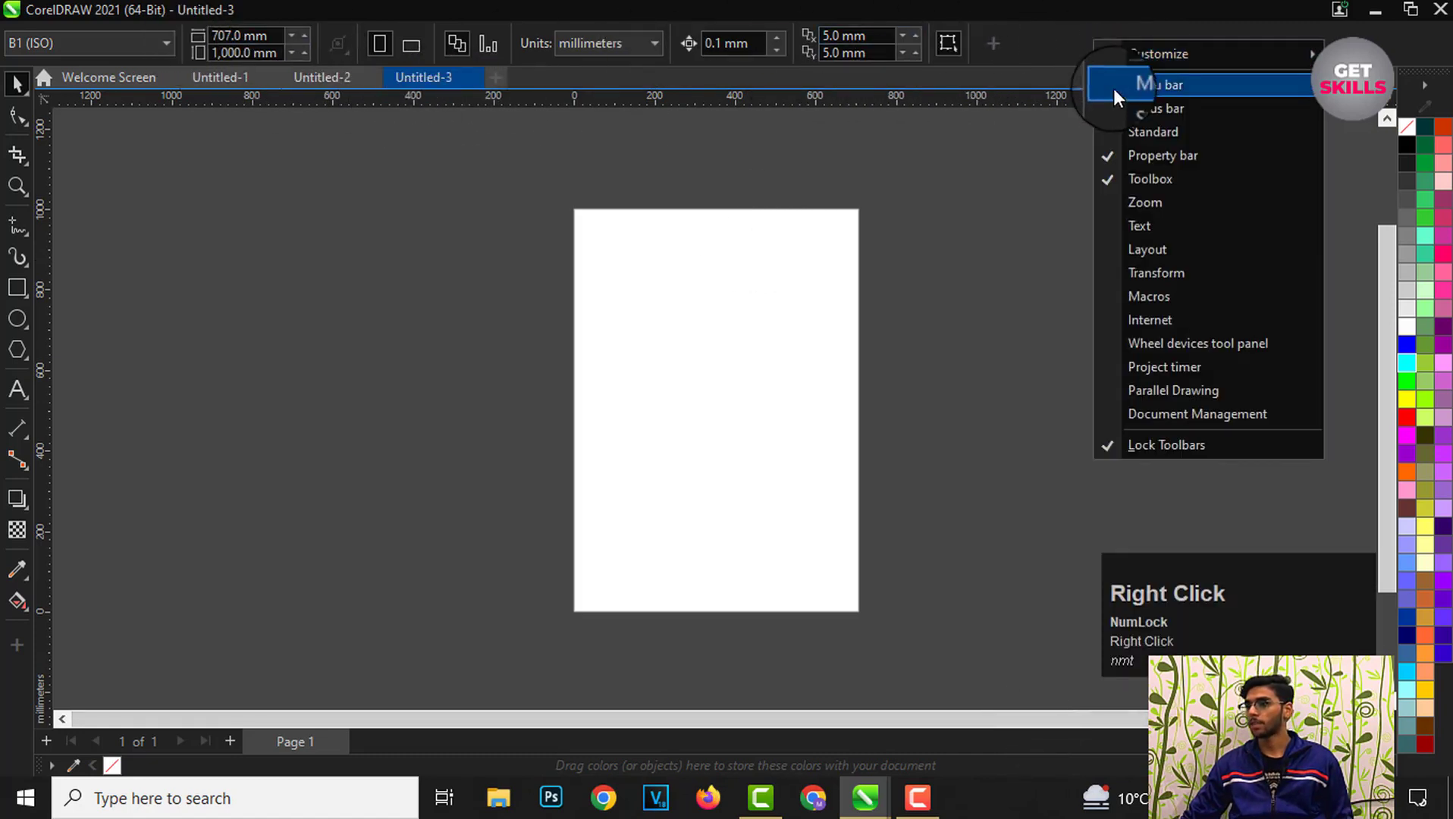
{"action": "left_click", "coordinate": [1116, 108]}
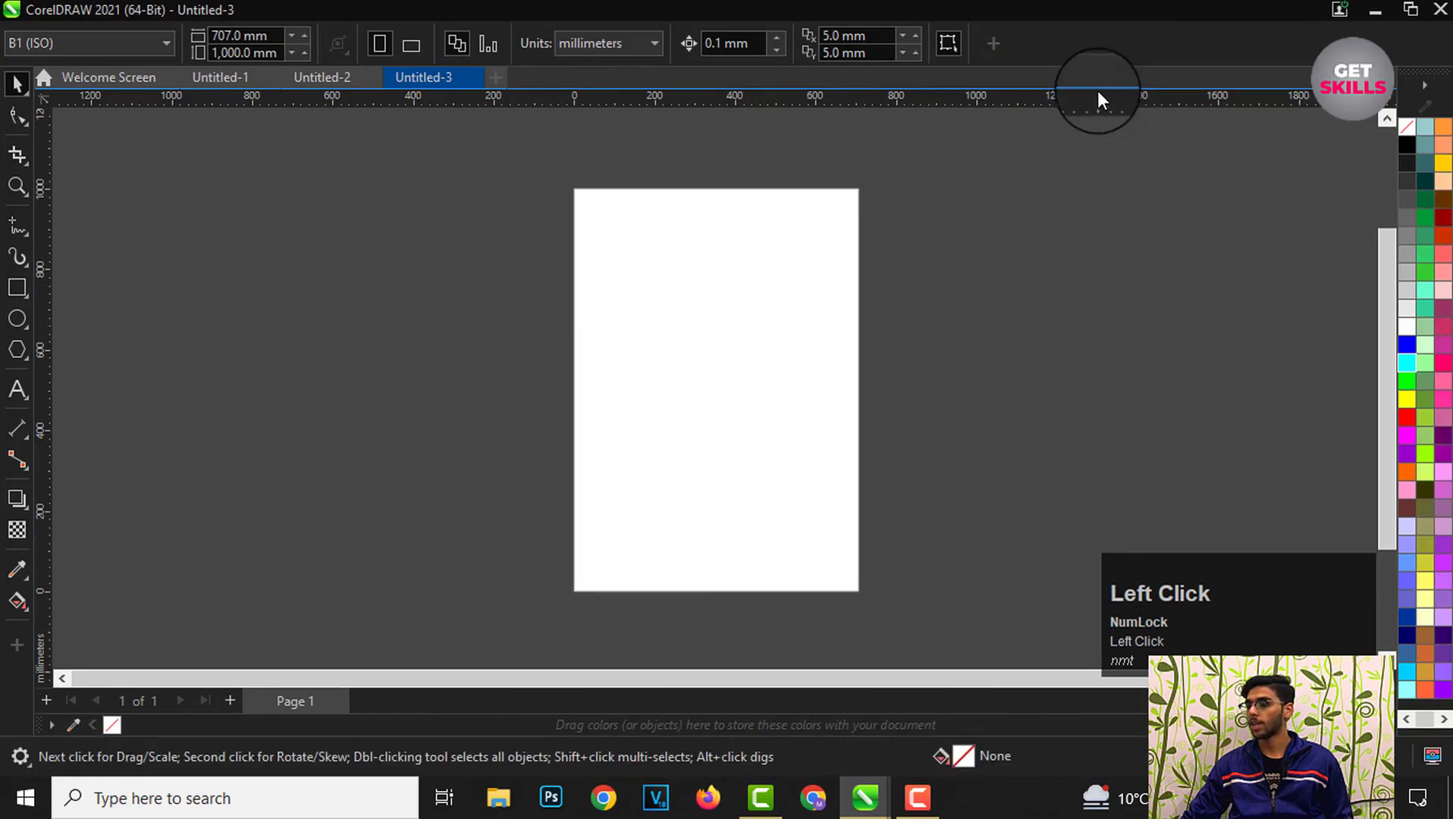
{"action": "right_click", "coordinate": [1067, 34]}
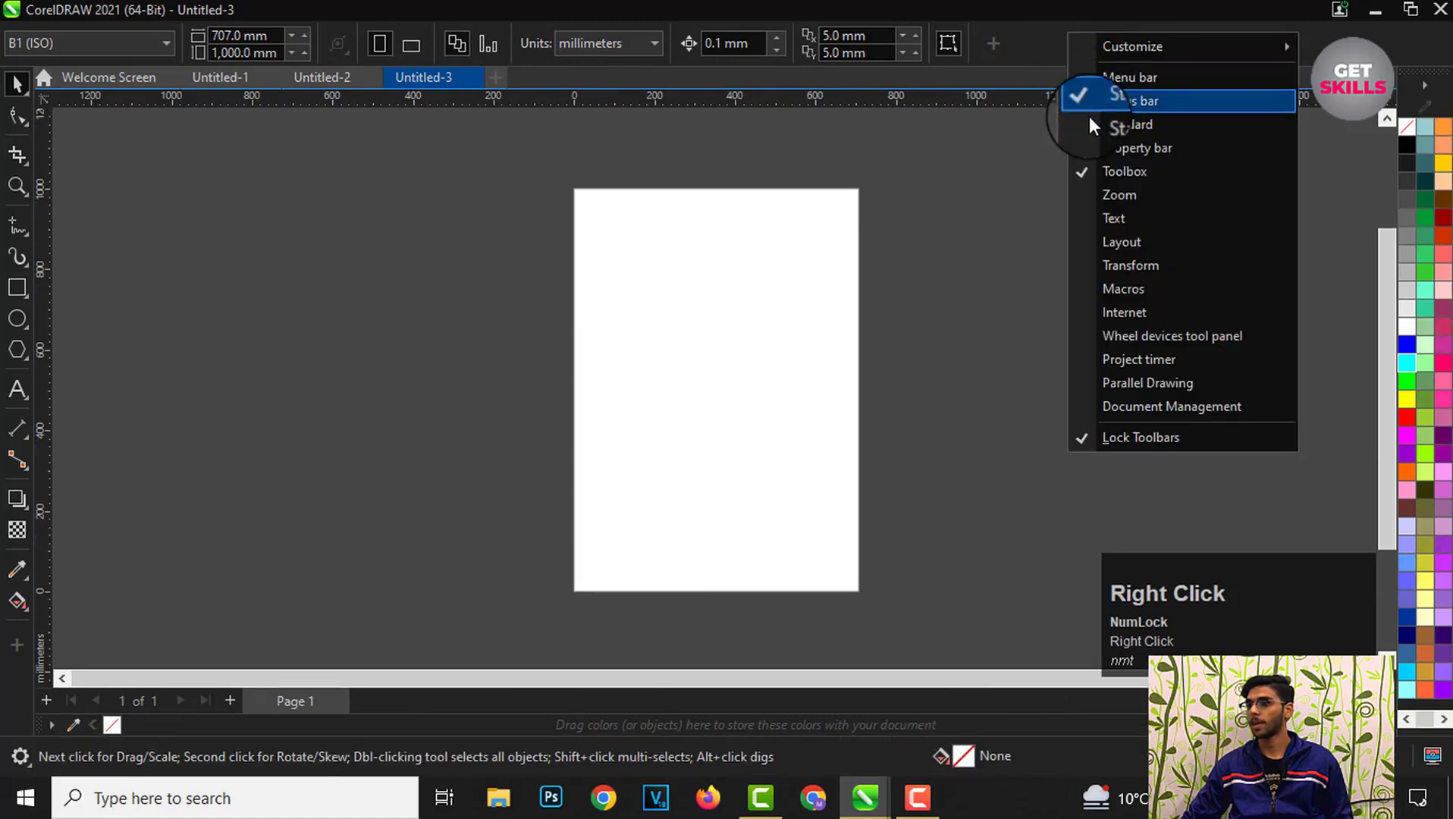
{"action": "left_click", "coordinate": [1089, 119]}
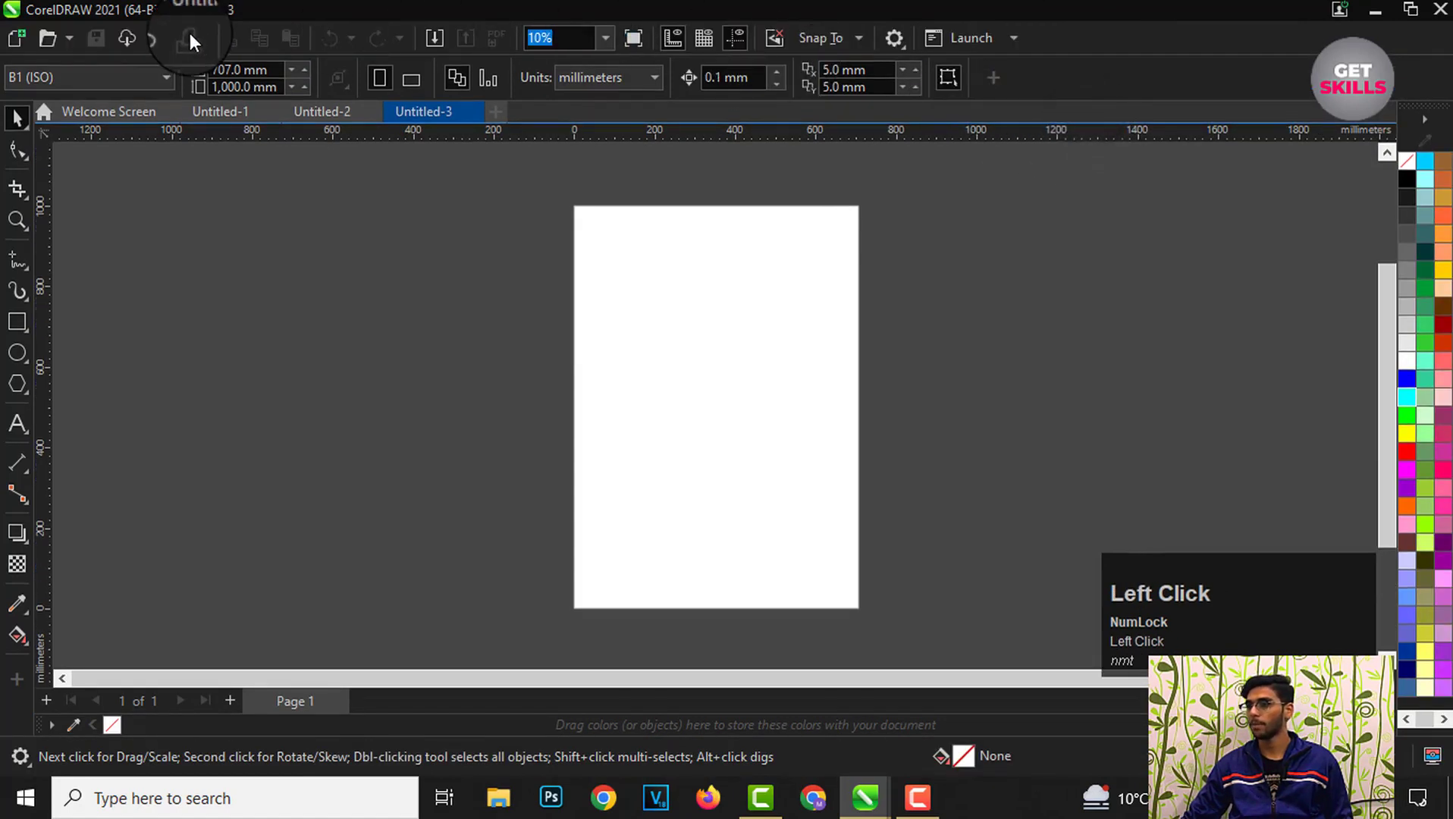
{"action": "right_click", "coordinate": [1073, 73]}
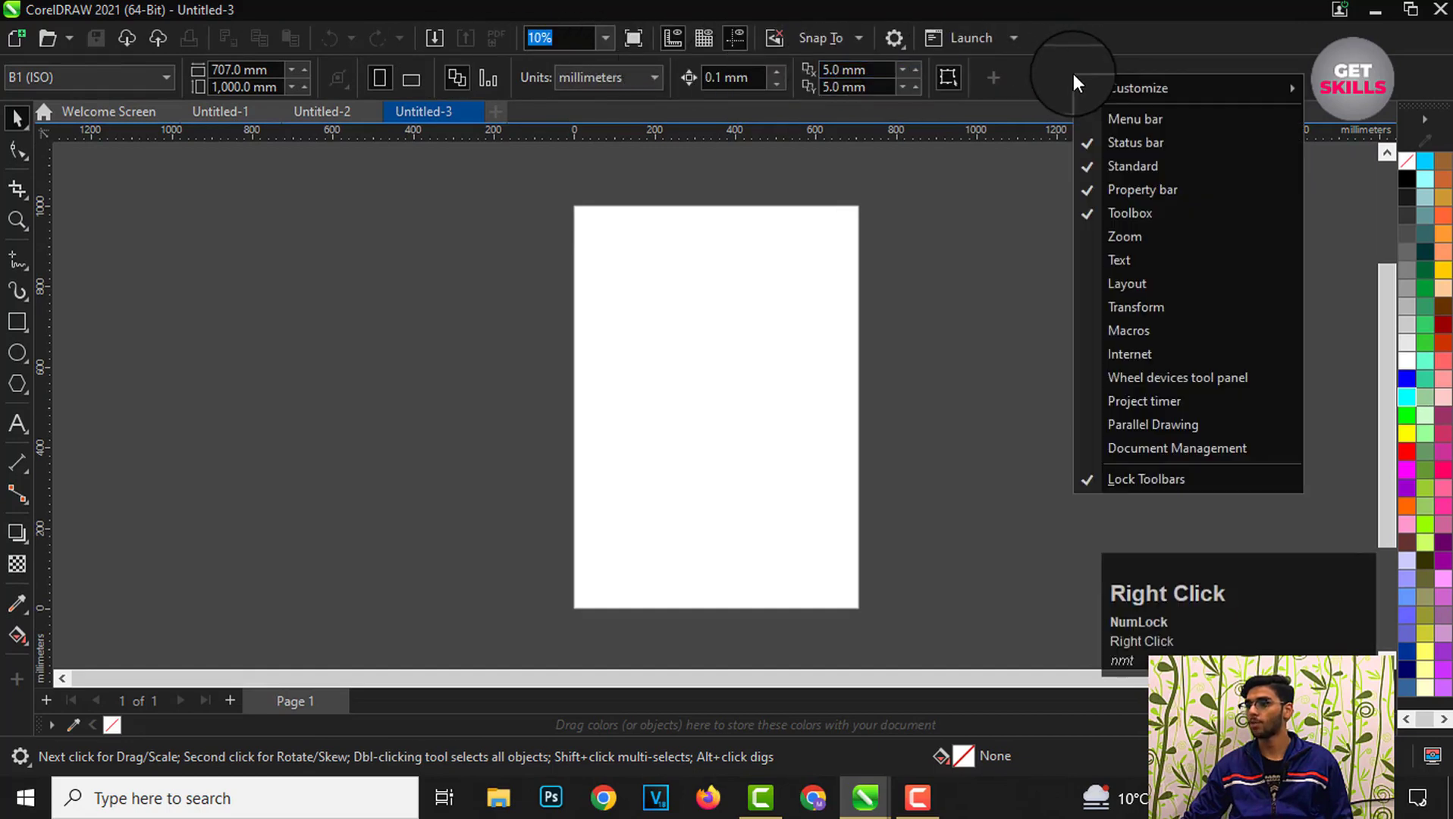
{"action": "left_click", "coordinate": [1098, 117]}
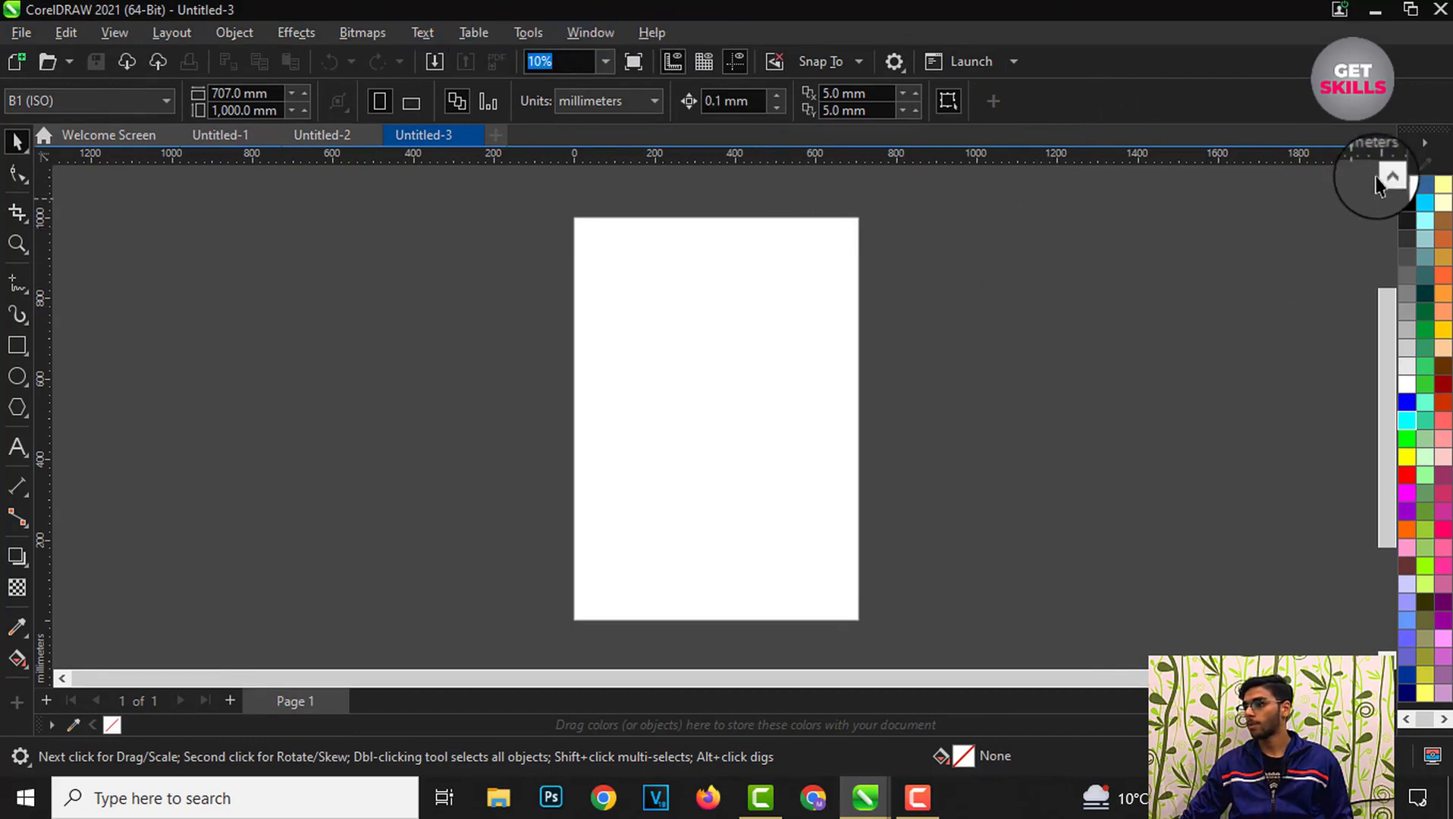
Step: Undock the default color palette into a floating window and close it
{"action": "mouse_move", "coordinate": [1446, 144]}
{"action": "left_mouse_down"}
{"action": "mouse_move", "coordinate": [944, 127]}
{"action": "mouse_move", "coordinate": [912, 194]}
{"action": "left_mouse_up"}
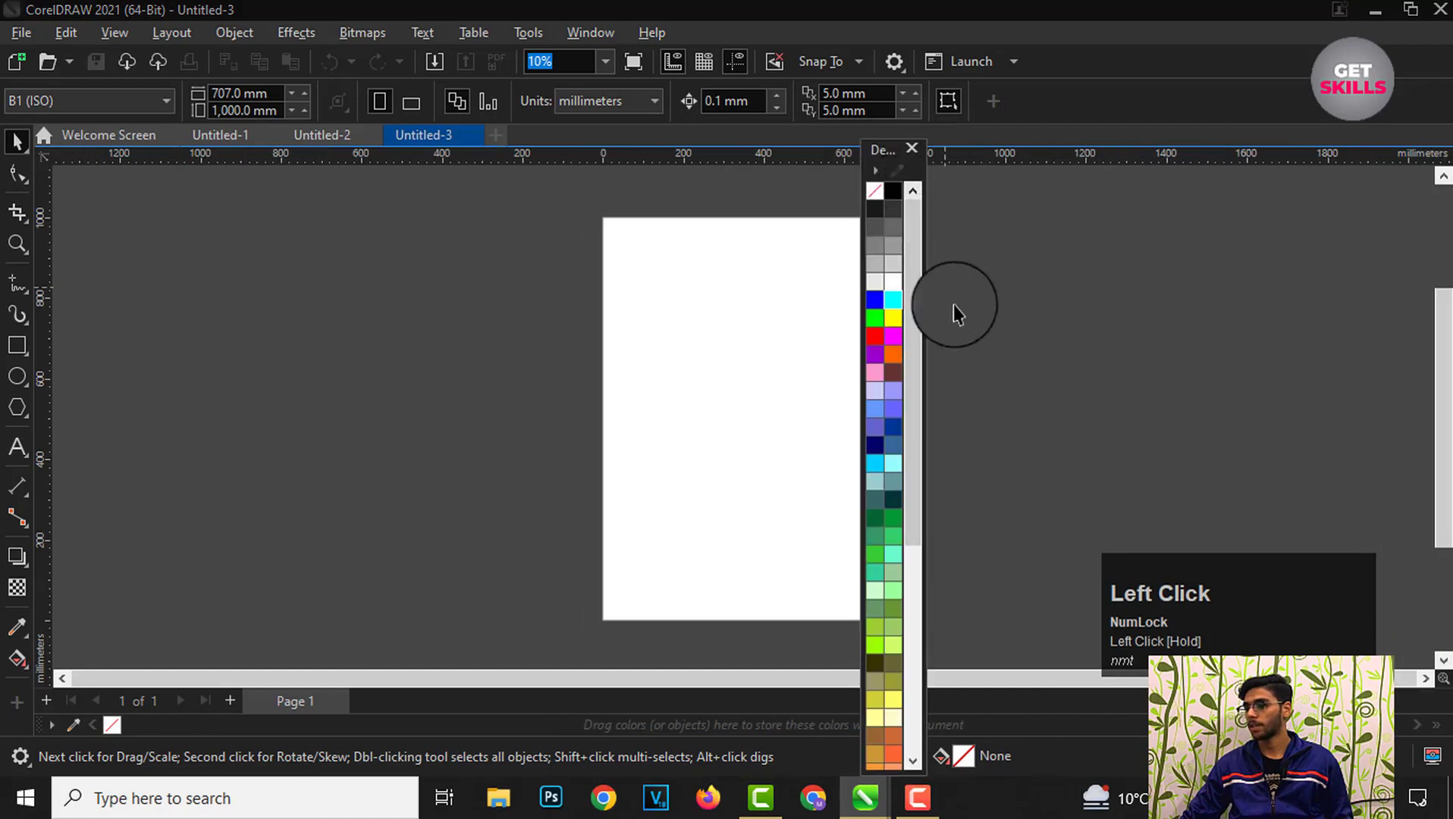
{"action": "left_click_drag", "start_coordinate": [910, 441], "coordinate": [1037, 291]}
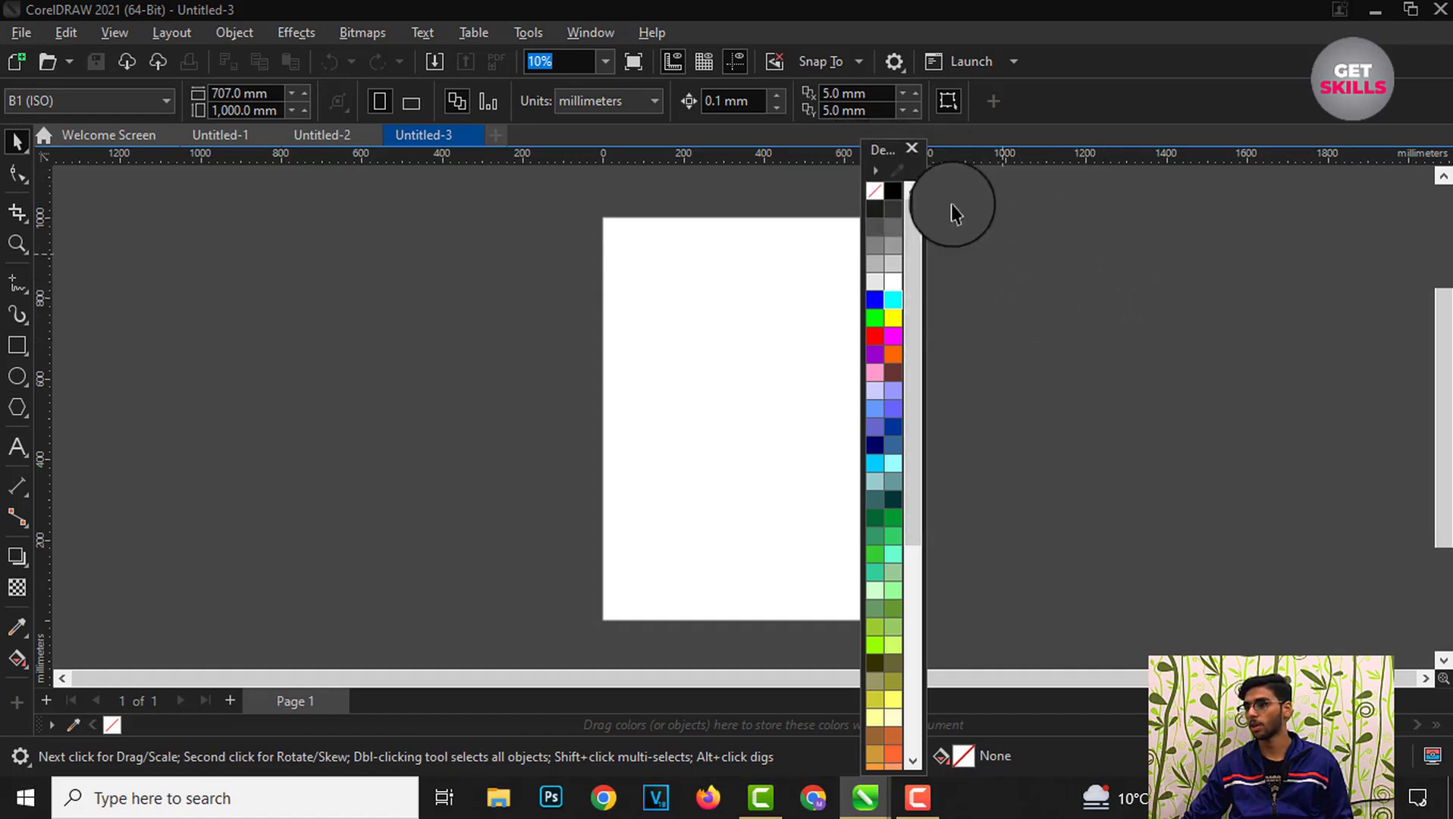
{"action": "left_click", "coordinate": [911, 148]}
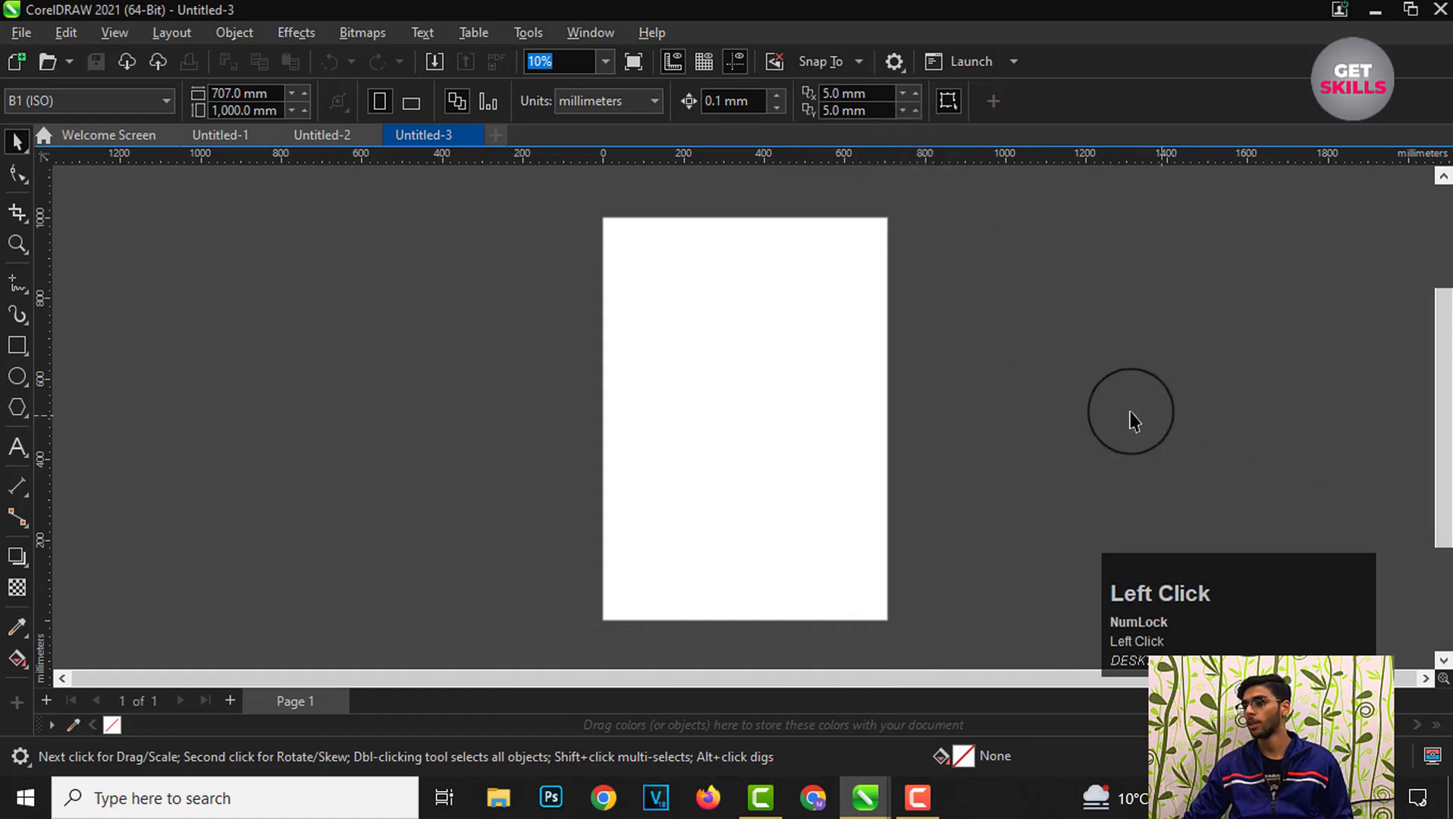
{"action": "scroll", "coordinate": [983, 402], "scroll_direction": "down", "scroll_amount": 1}
{"action": "scroll", "coordinate": [1051, 419], "scroll_direction": "up", "scroll_amount": 2}
{"action": "scroll", "coordinate": [915, 386], "scroll_direction": "down", "scroll_amount": 2}
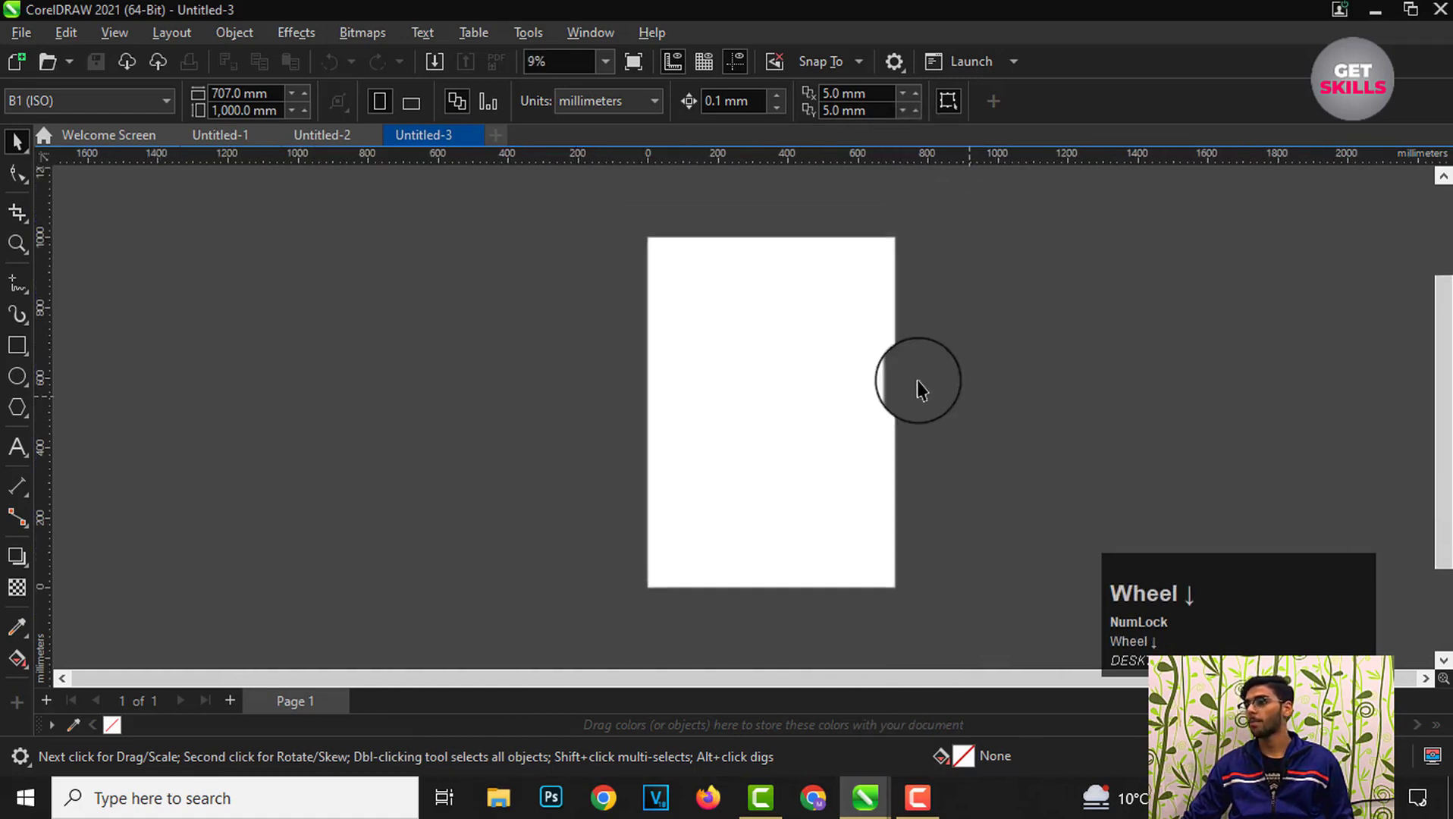
{"action": "scroll", "coordinate": [844, 330], "scroll_direction": "up", "scroll_amount": 1}
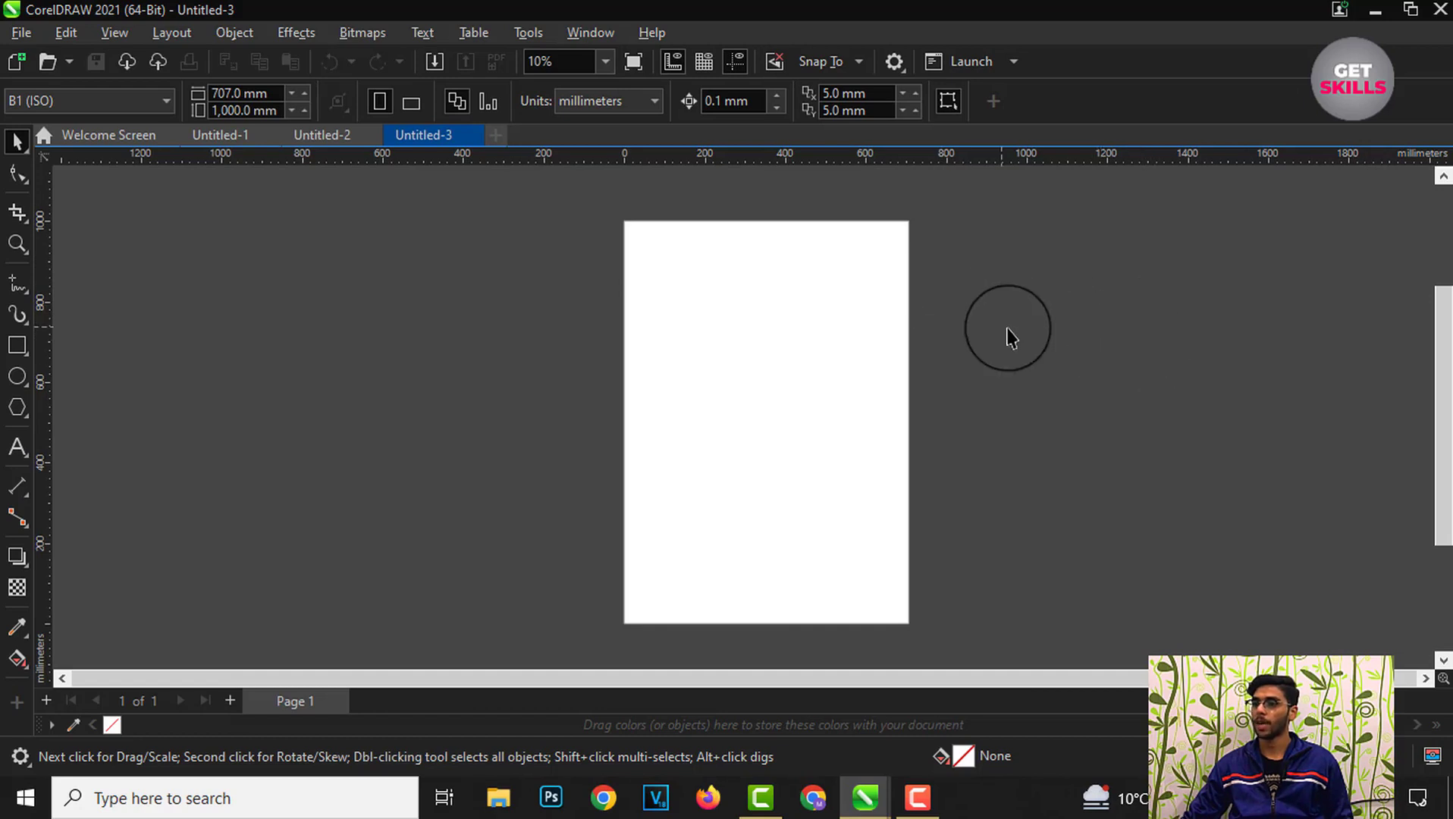
Step: Open the Palettes docker from the color palette options
{"action": "left_click", "coordinate": [521, 34]}
{"action": "left_click", "coordinate": [593, 28]}
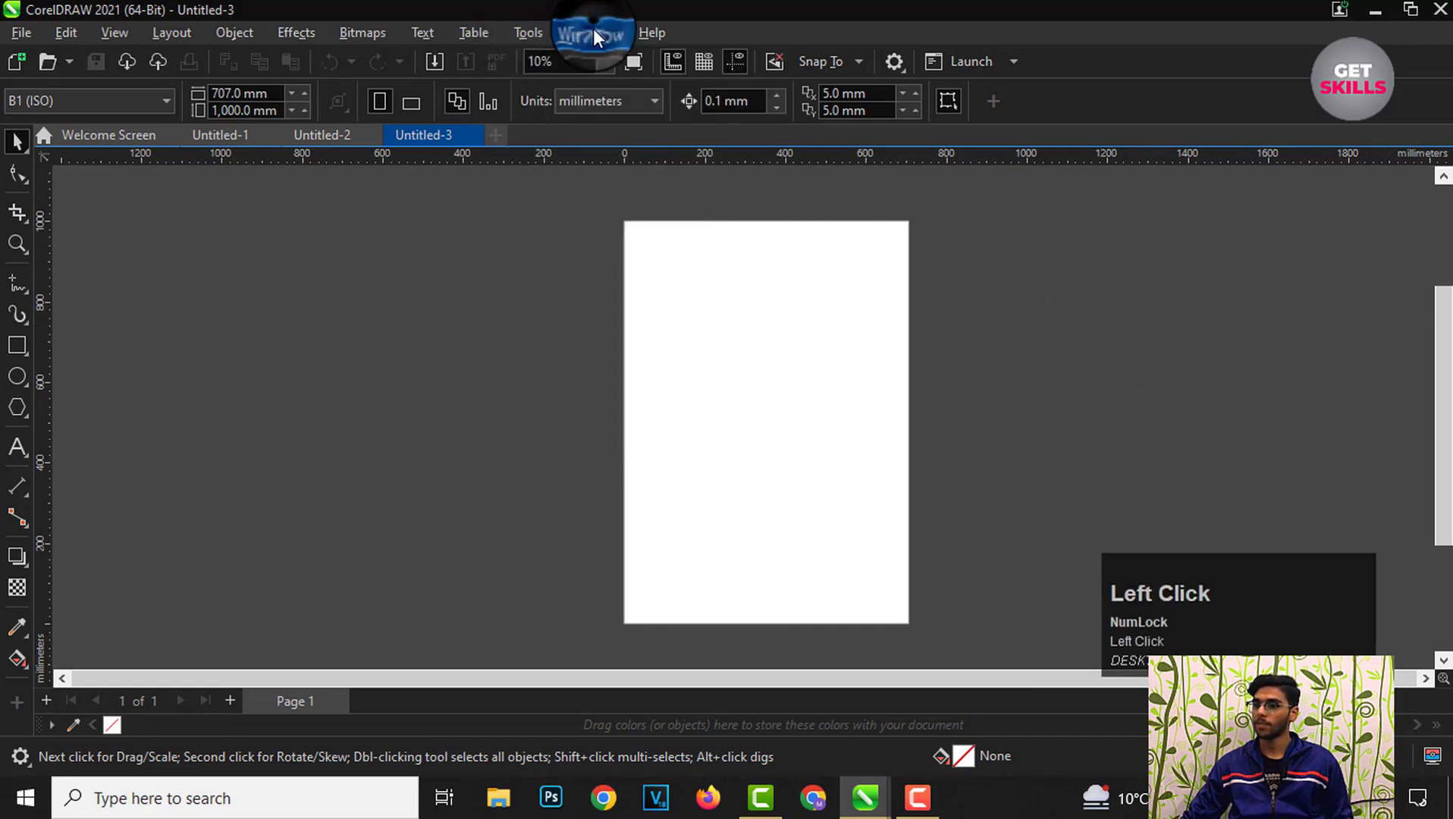
{"action": "left_click", "coordinate": [592, 28]}
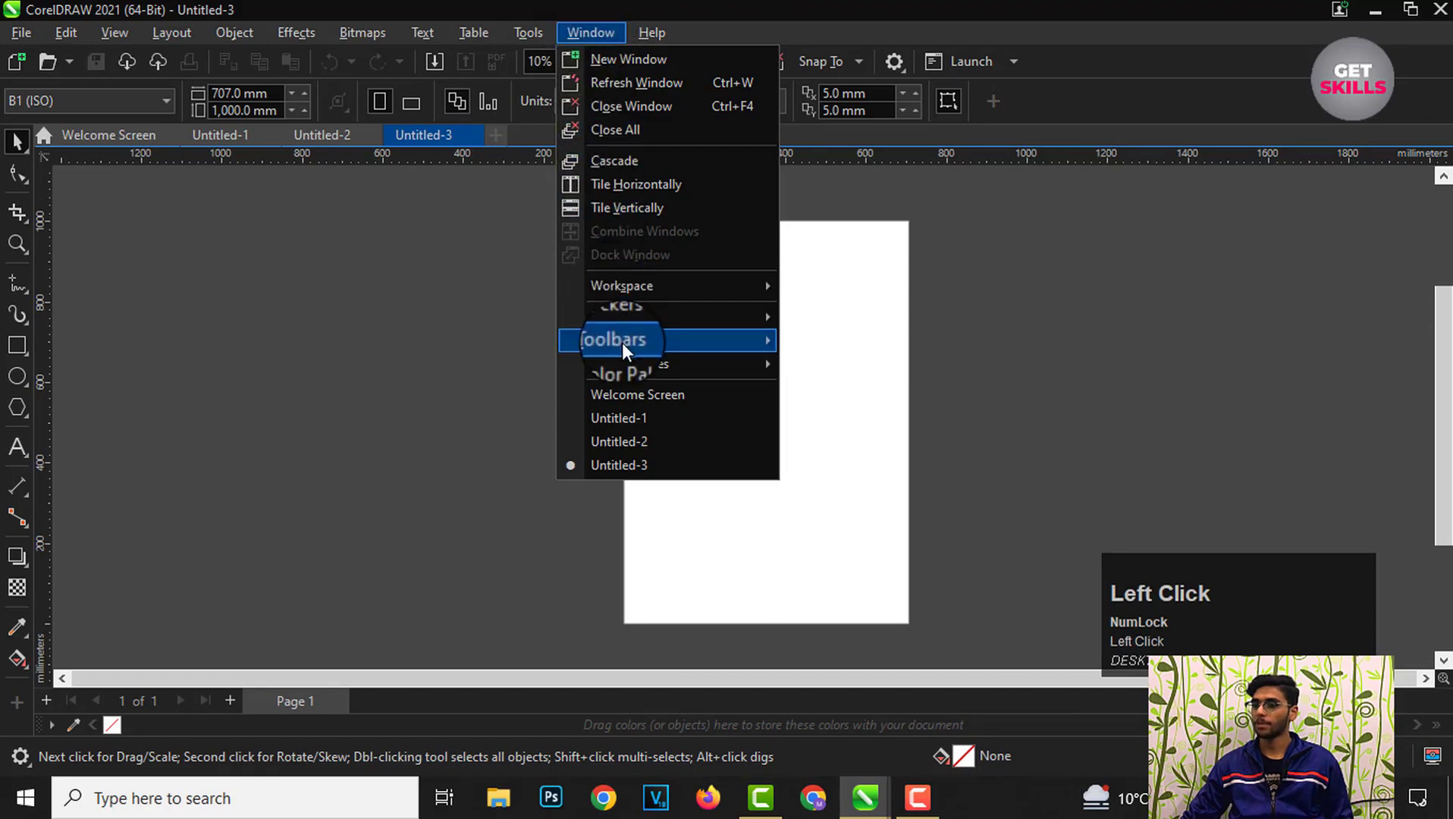
{"action": "left_click", "coordinate": [626, 364]}
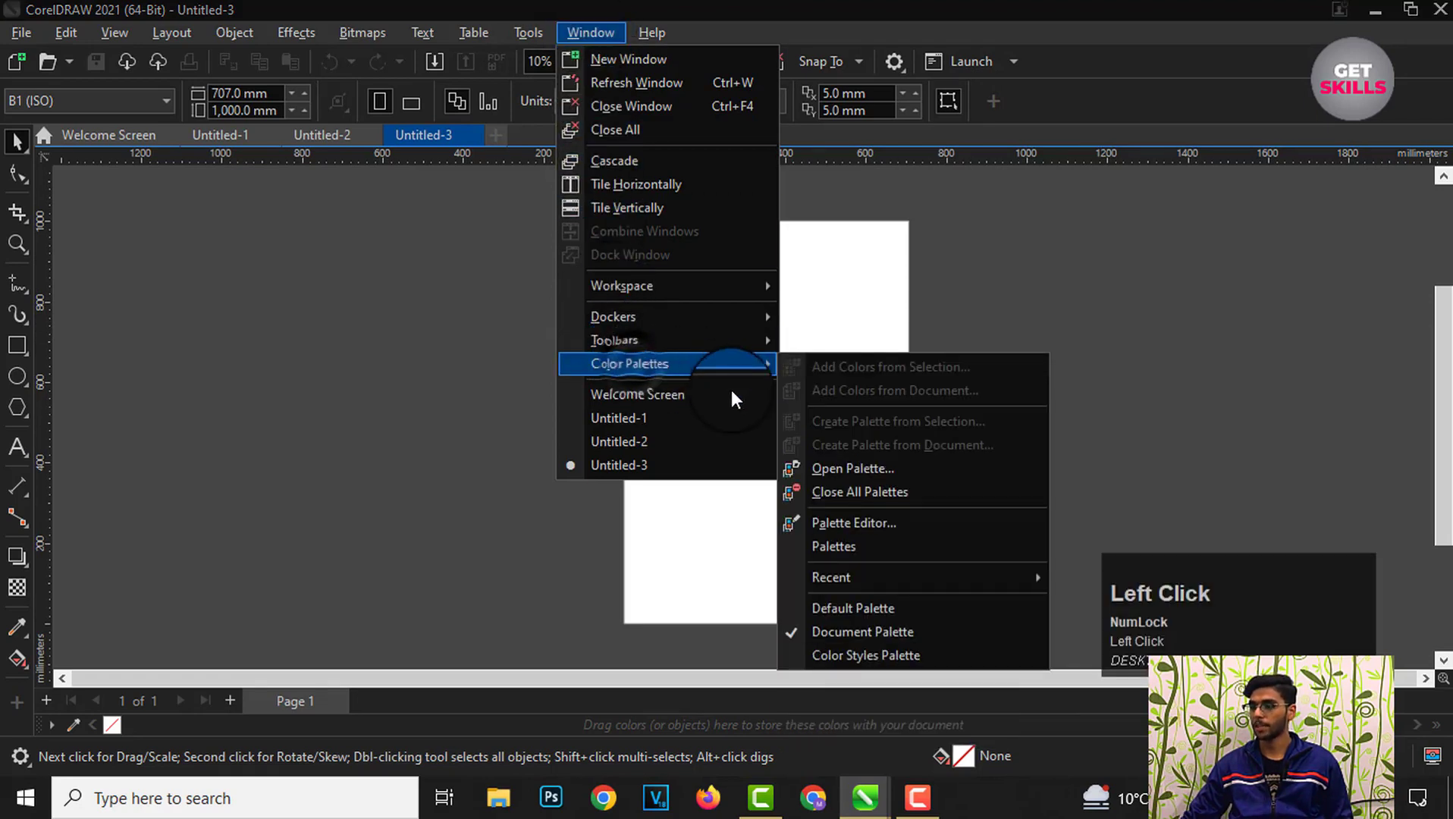
{"action": "left_click", "coordinate": [836, 551]}
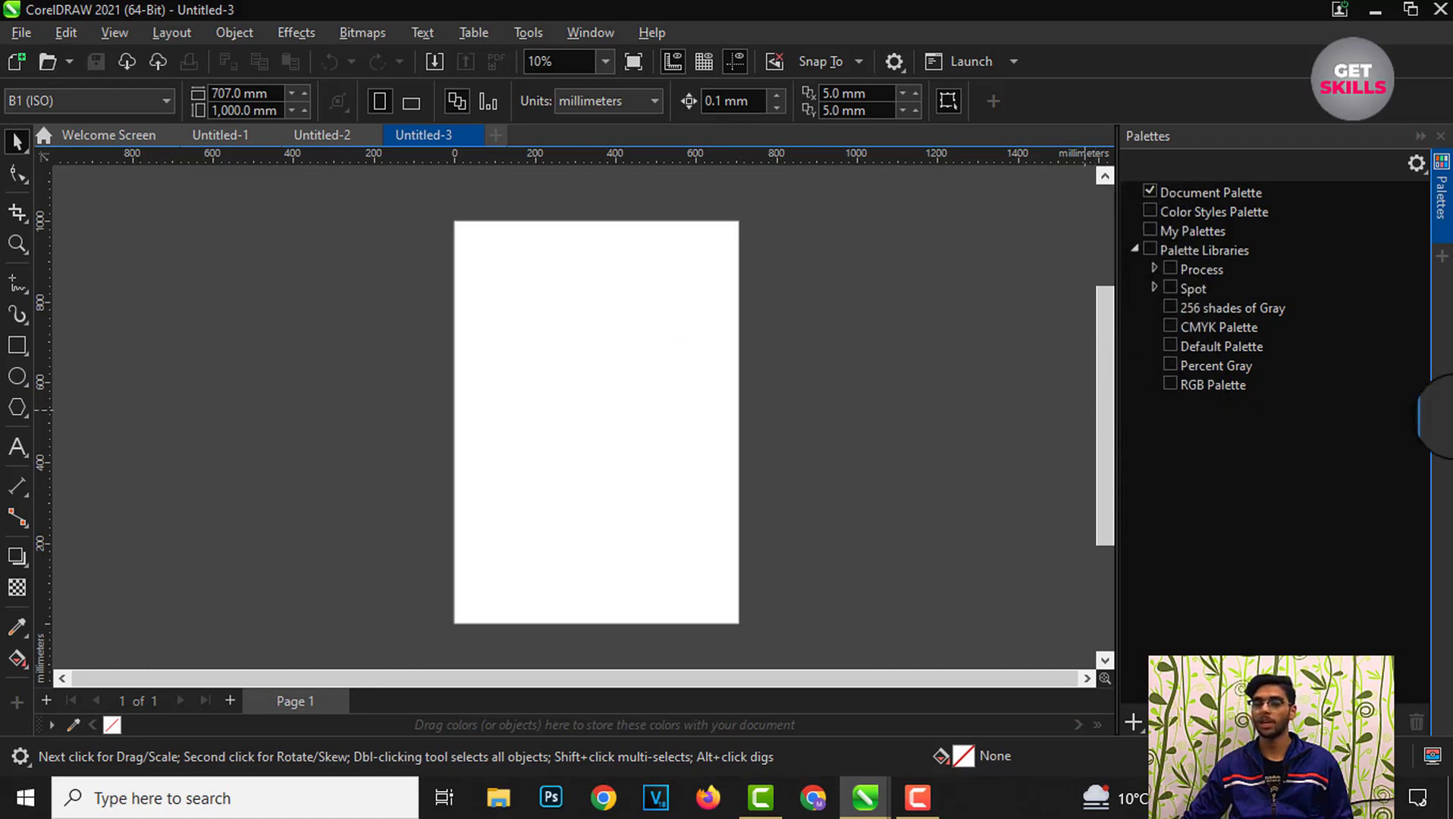
Step: Toggle the Default Palette on and off, and display the CMYK Palette from the Palettes docker
{"action": "left_click", "coordinate": [1170, 346]}
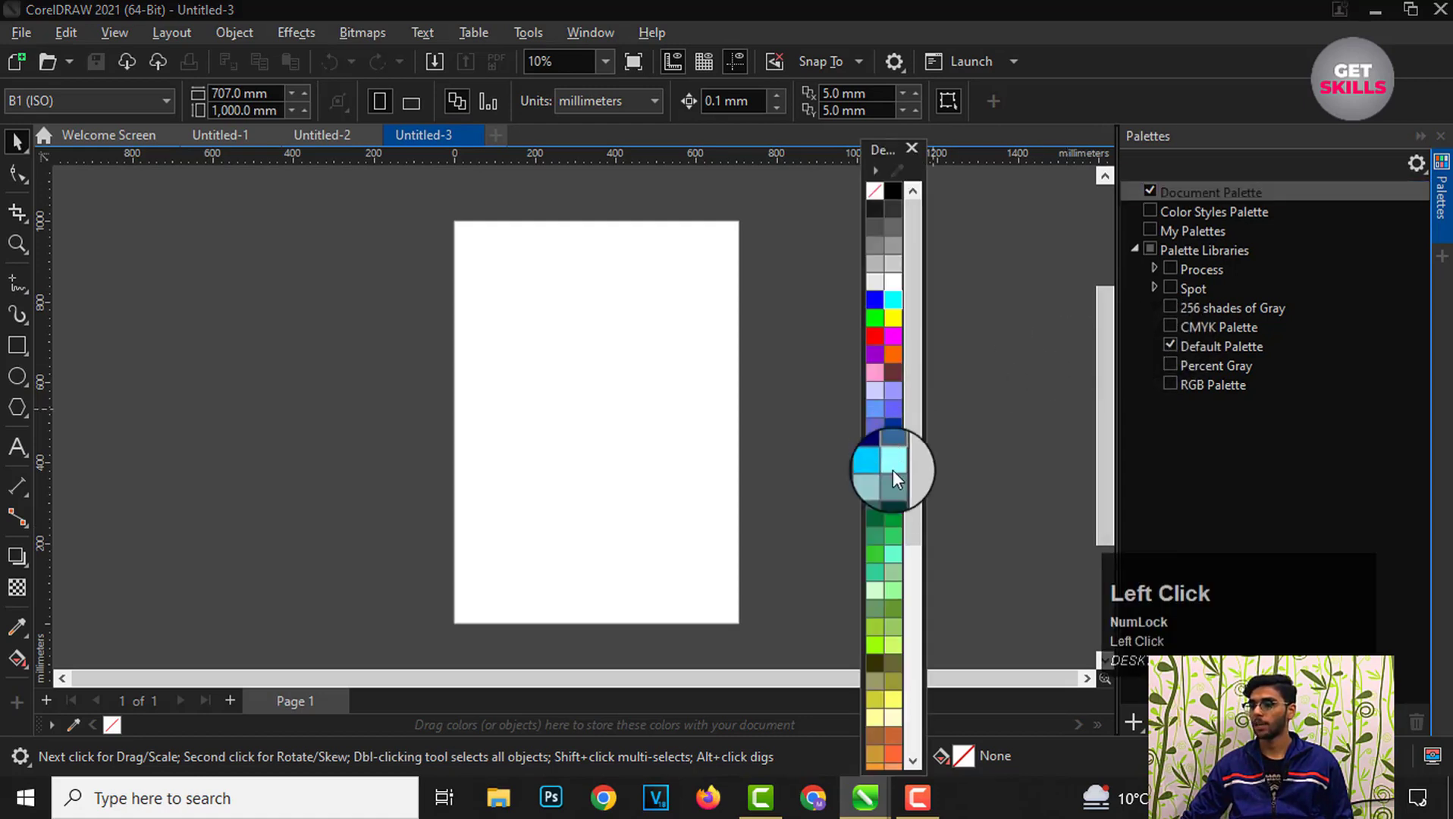
{"action": "scroll", "coordinate": [873, 425], "scroll_direction": "down", "scroll_amount": 5}
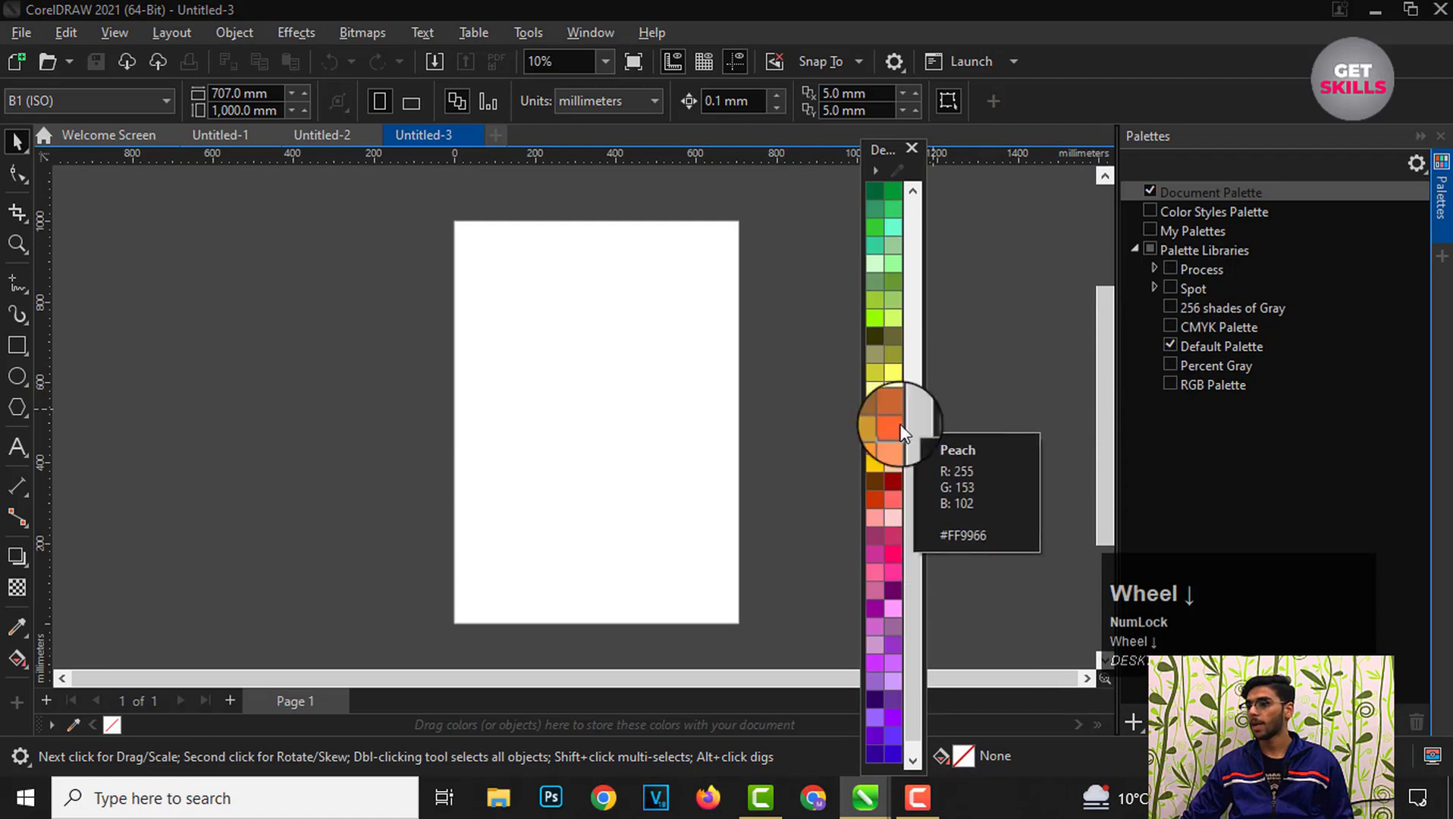
{"action": "left_click", "coordinate": [1171, 346]}
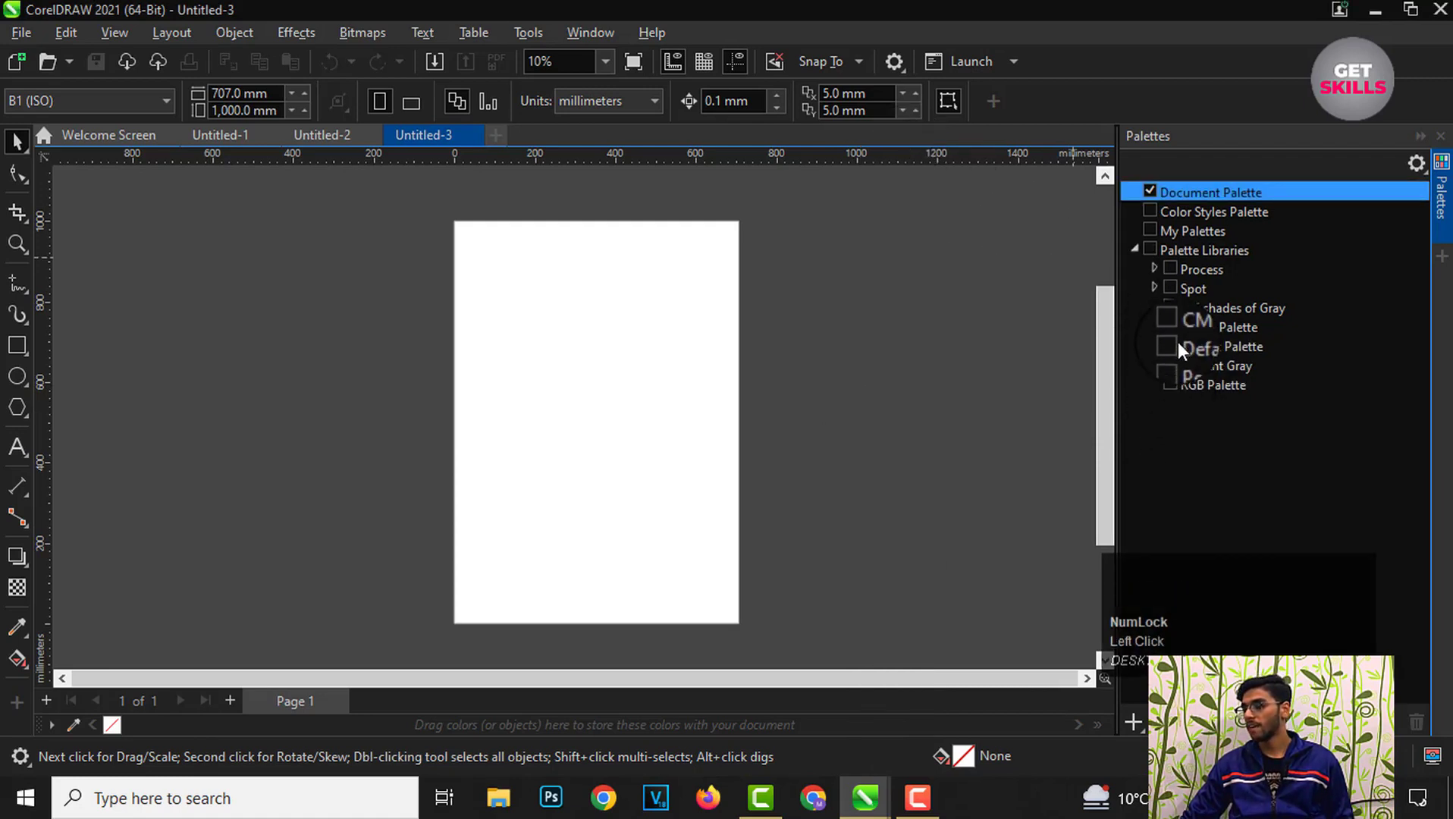
{"action": "left_click", "coordinate": [1172, 326]}
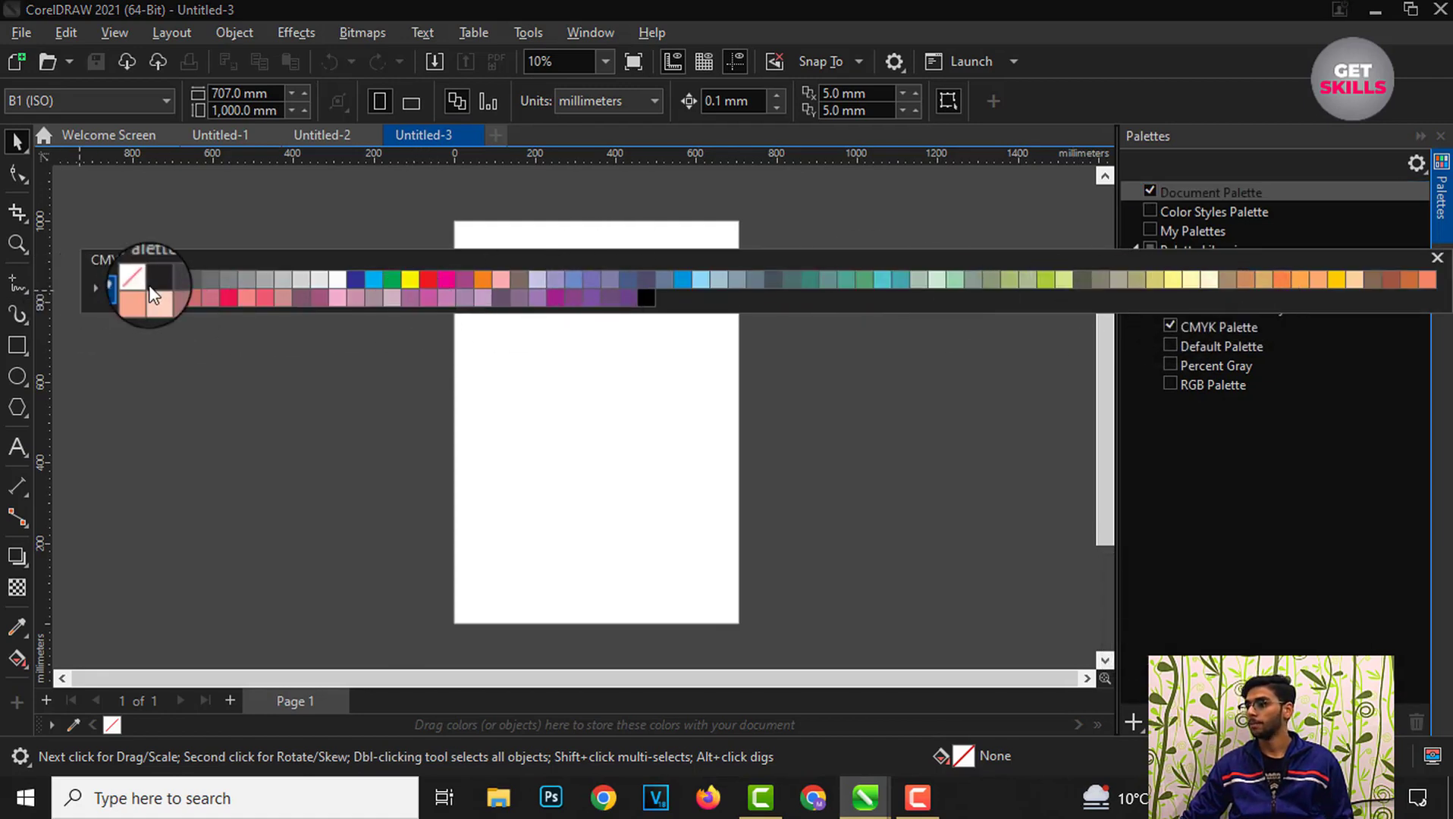
Step: Show the Percent Gray palette and hide the CMYK Palette from the Palettes docker
{"action": "left_click", "coordinate": [1437, 257]}
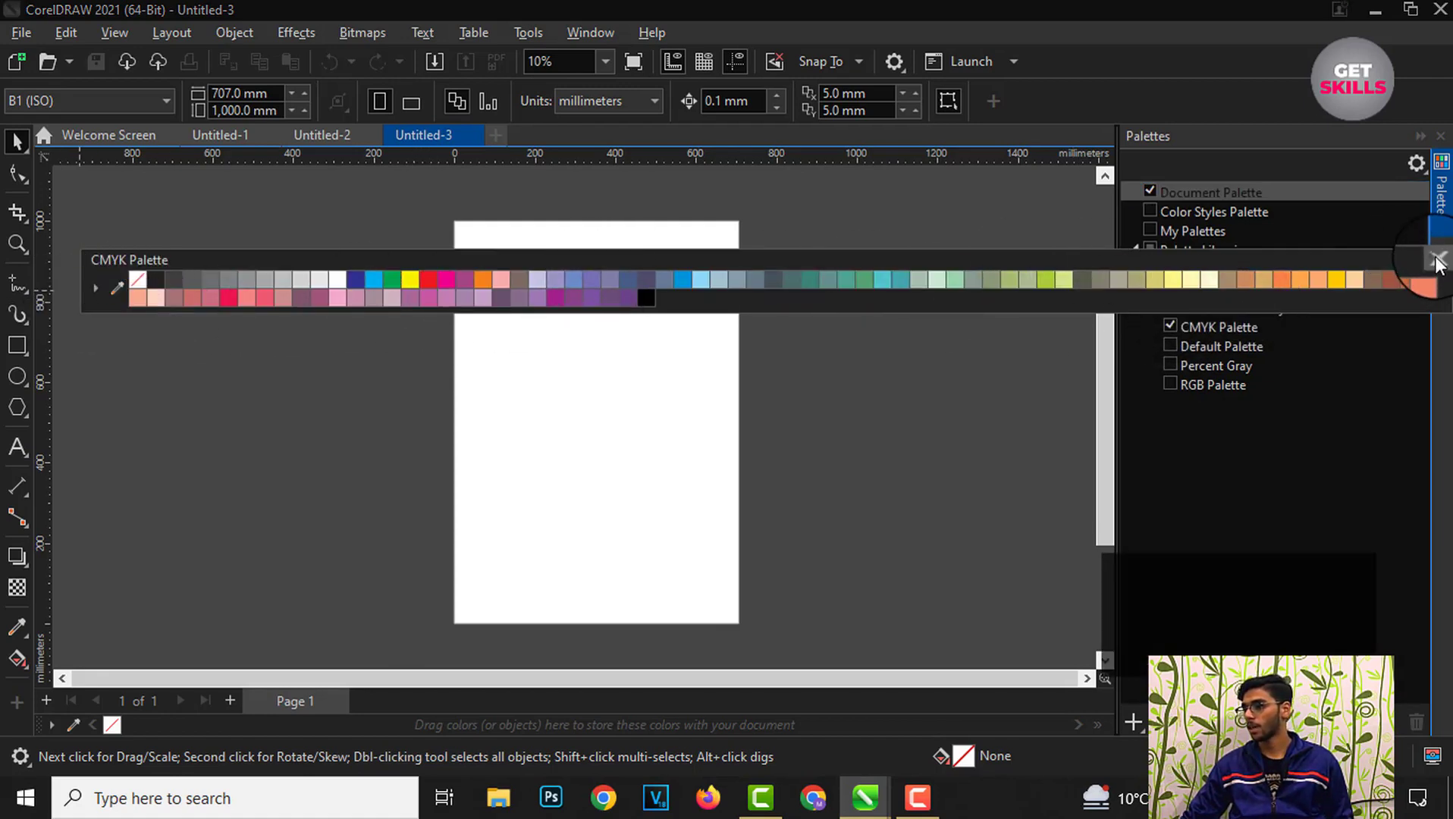
{"action": "left_click", "coordinate": [1173, 364]}
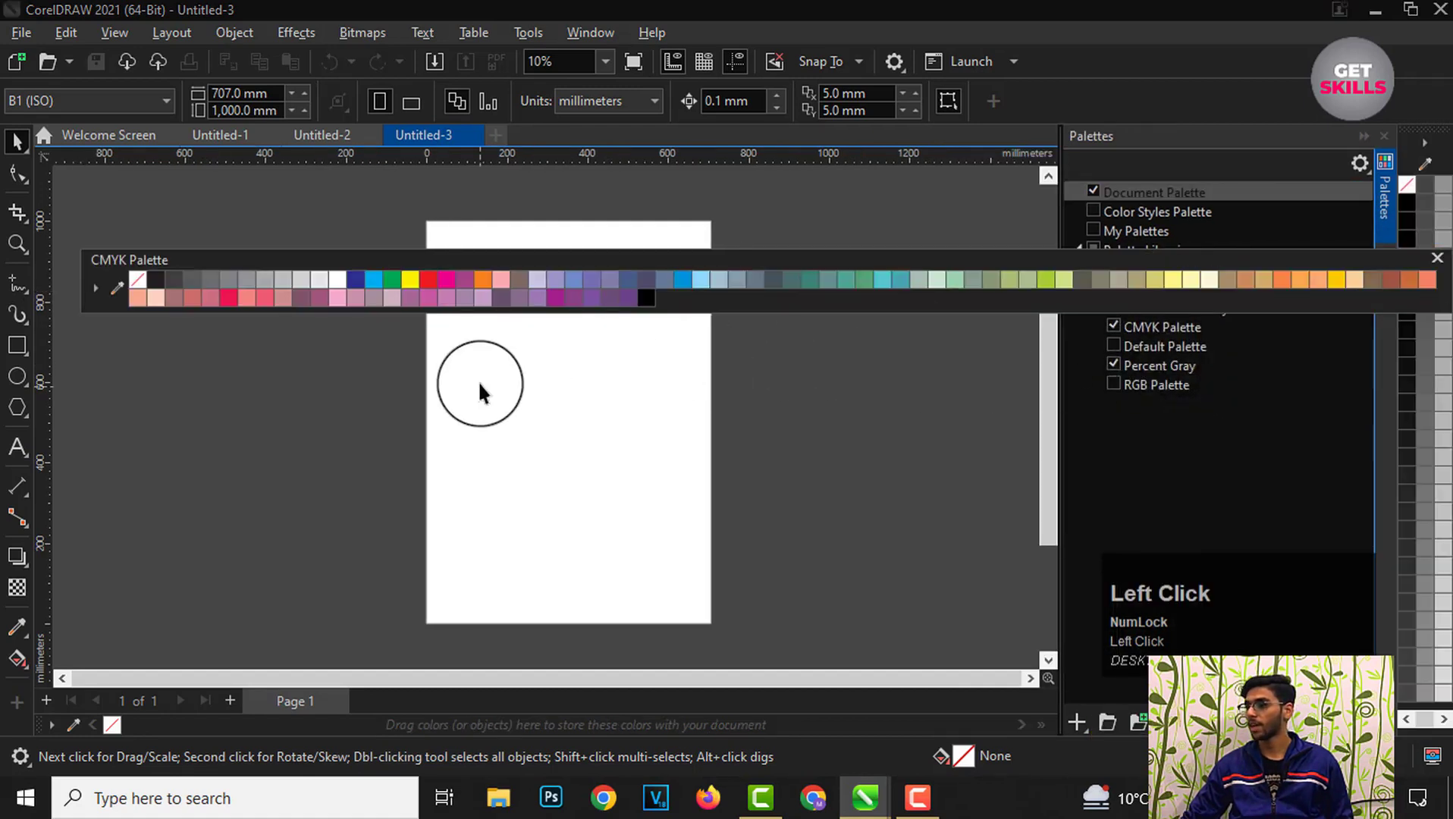
{"action": "left_click", "coordinate": [1113, 327]}
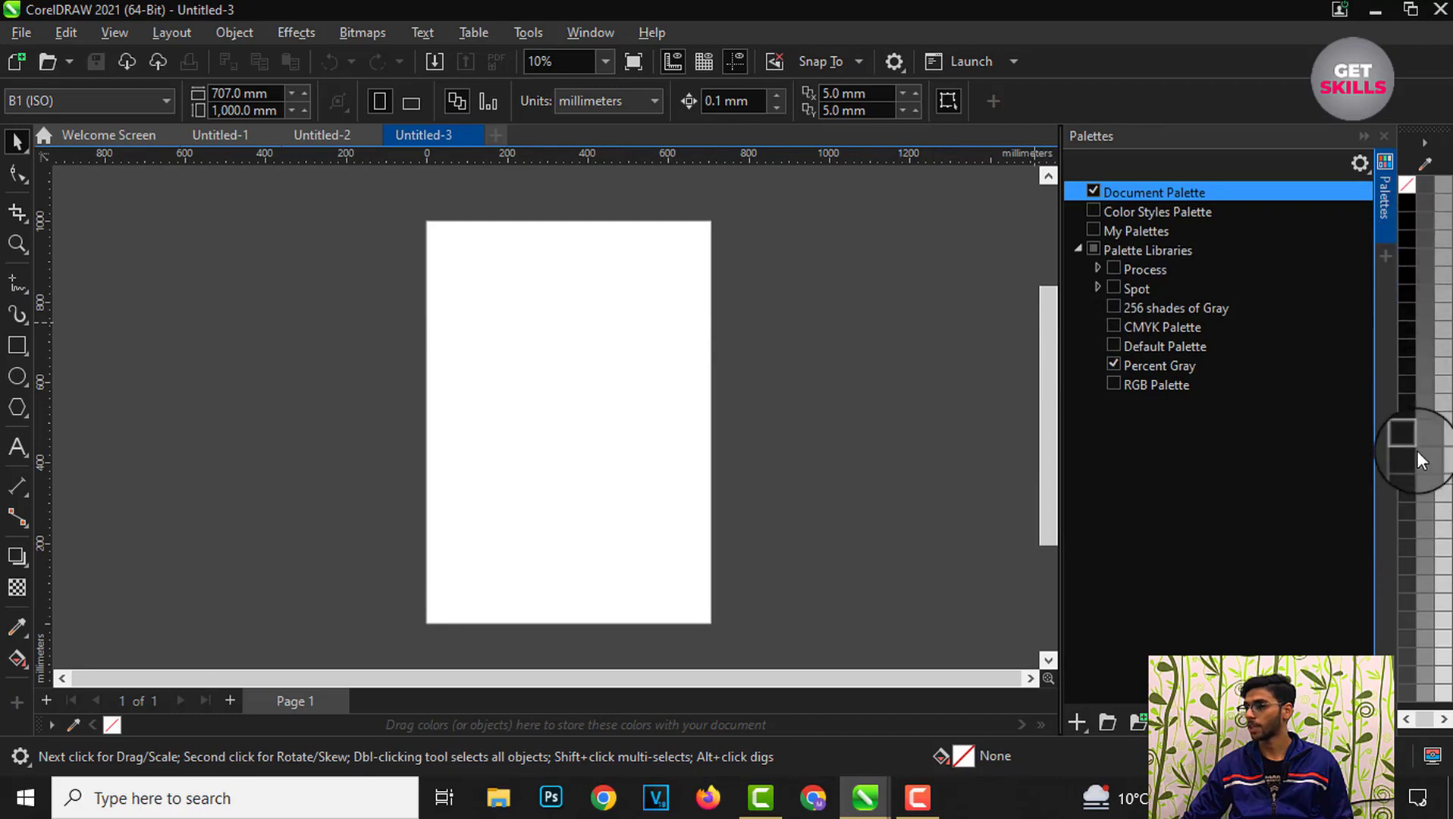
Step: Swap the Percent Gray palette for the Default Palette in the Palettes docker
{"action": "scroll", "coordinate": [1416, 455], "scroll_direction": "down", "scroll_amount": 2}
{"action": "scroll", "coordinate": [1425, 464], "scroll_direction": "up", "scroll_amount": 3}
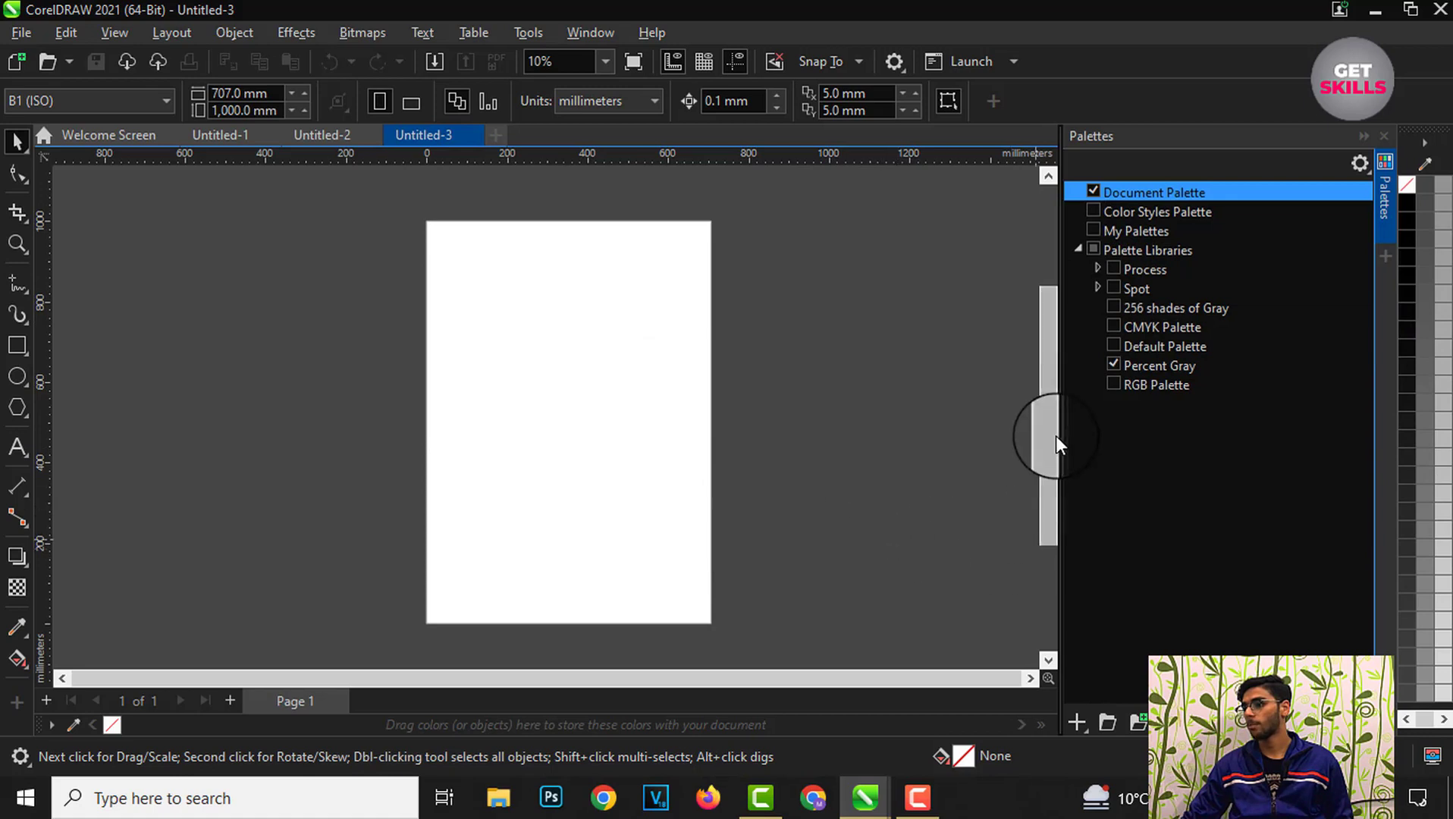
{"action": "left_click", "coordinate": [1112, 364]}
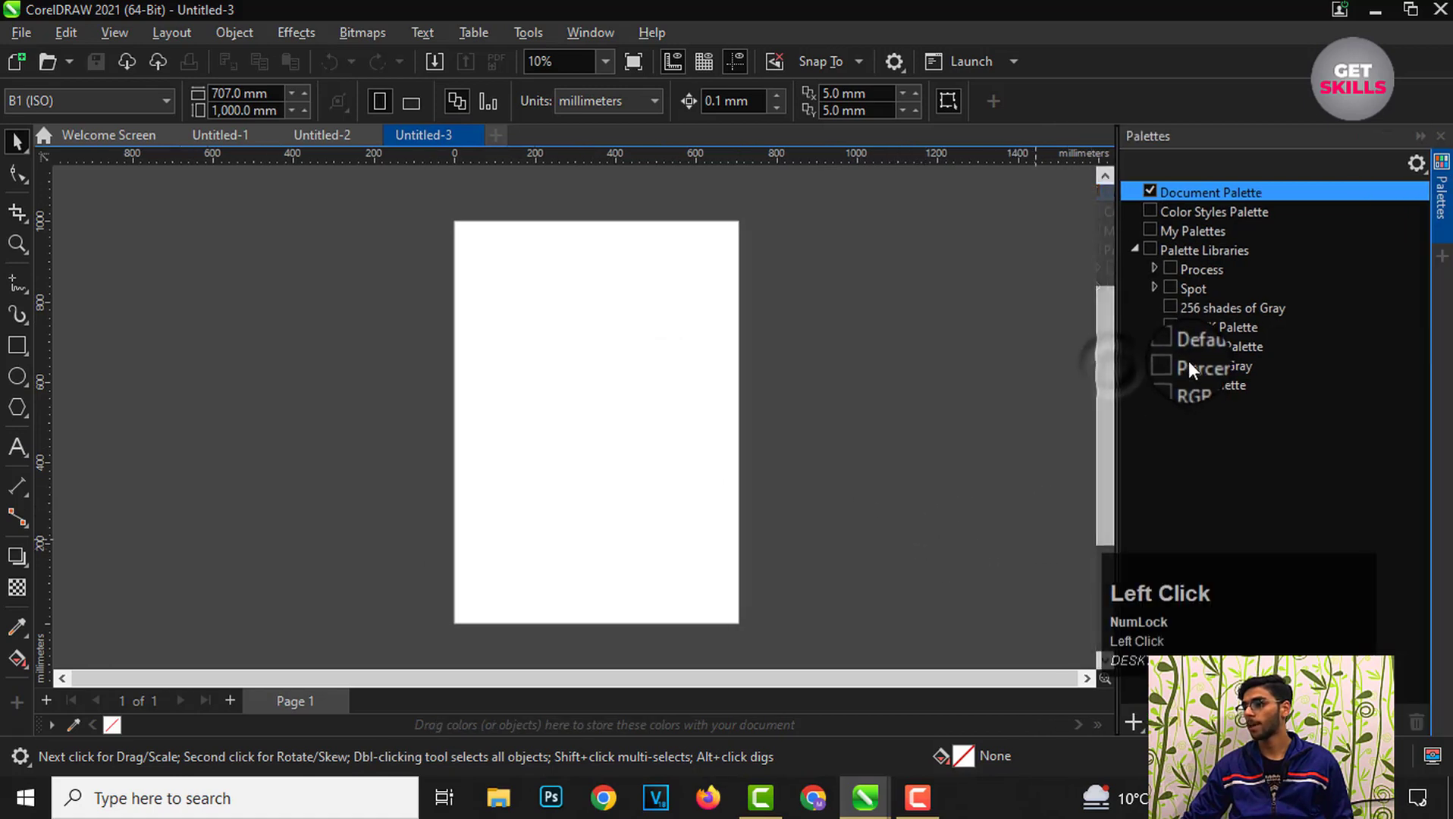
{"action": "left_click", "coordinate": [1170, 347]}
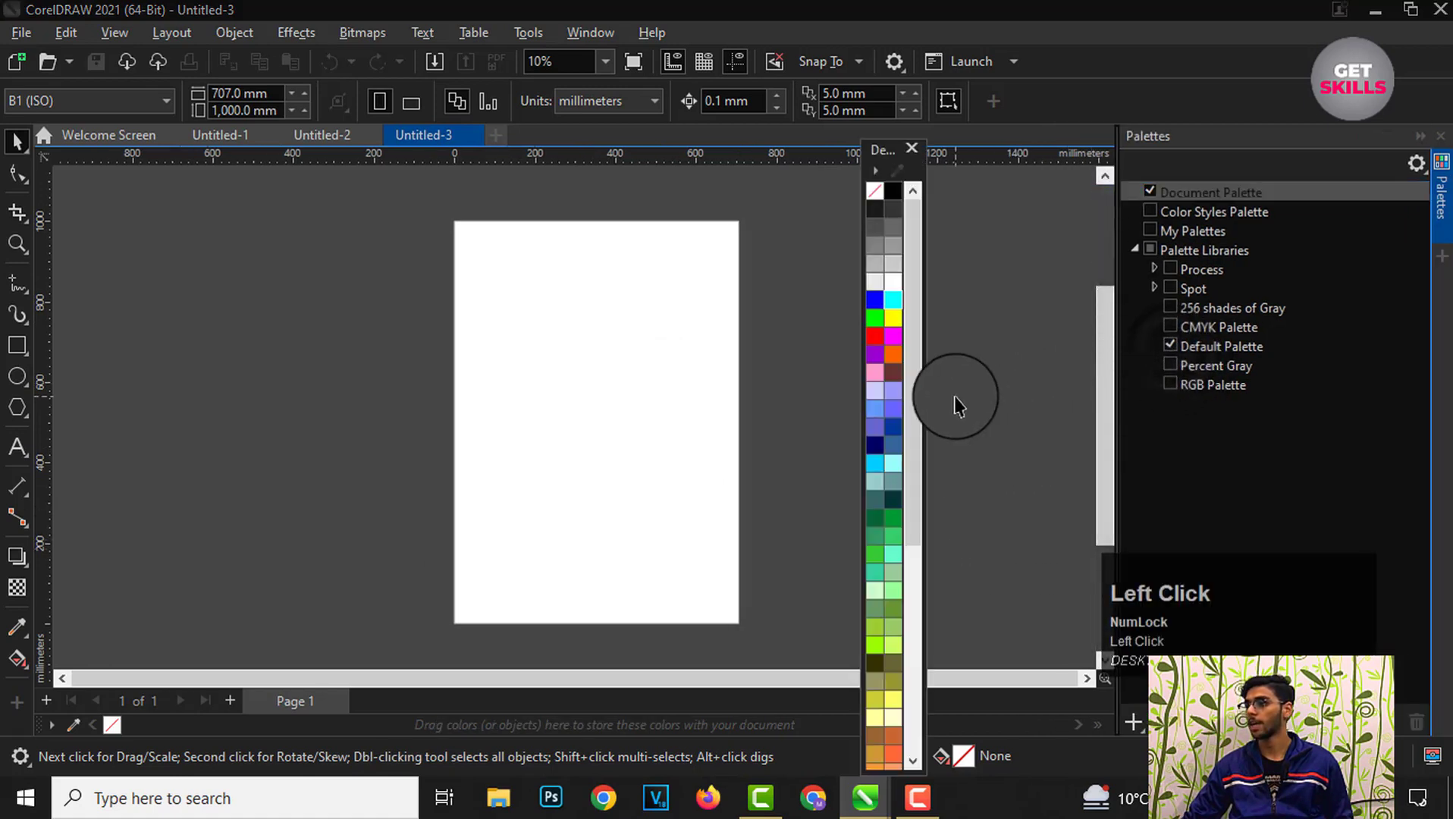
Step: Close the Palettes docker and dock the floating Default Palette beside the drawing window
{"action": "left_click", "coordinate": [1440, 135]}
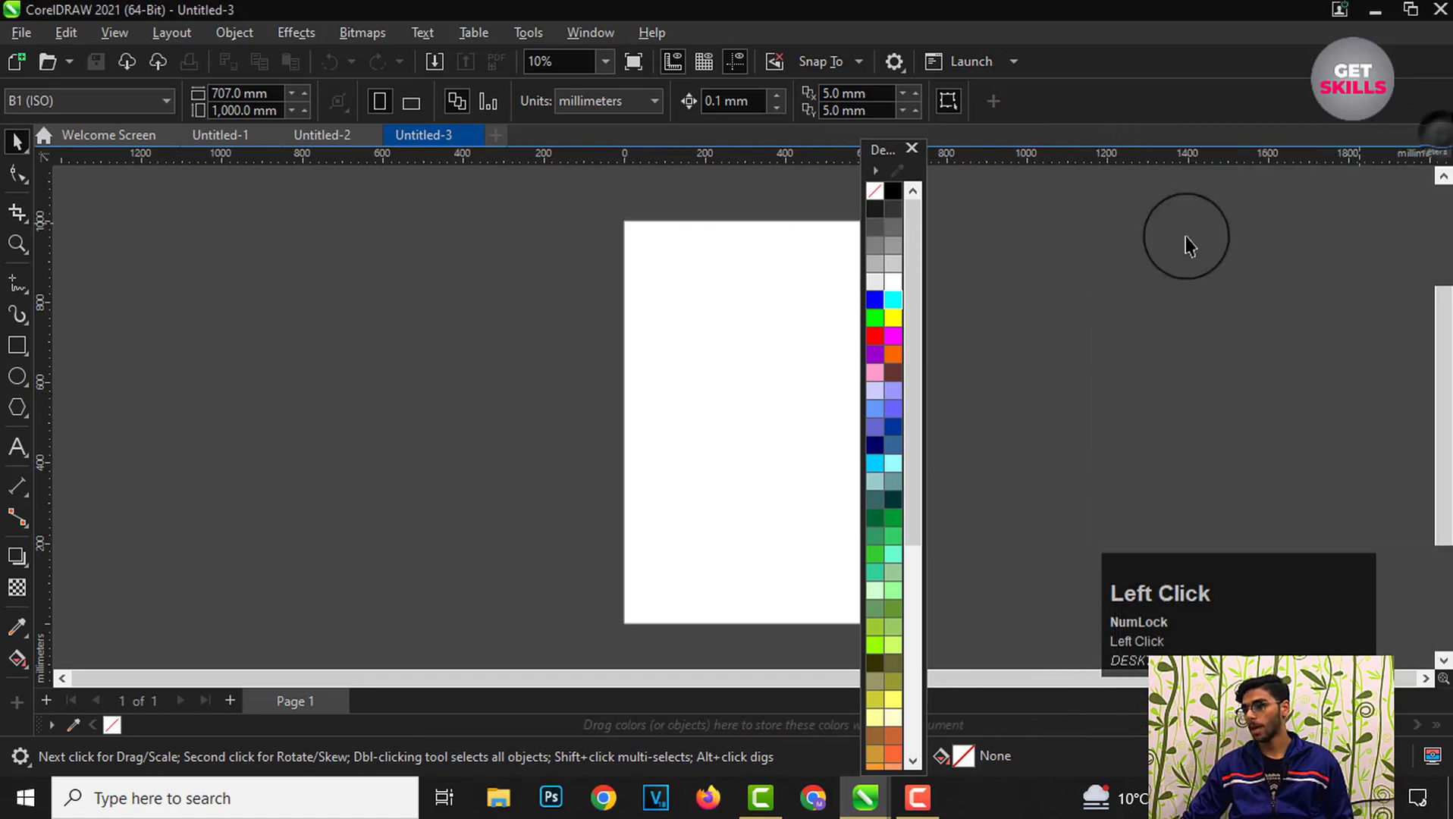
{"action": "left_click_drag", "start_coordinate": [877, 150], "coordinate": [1445, 180]}
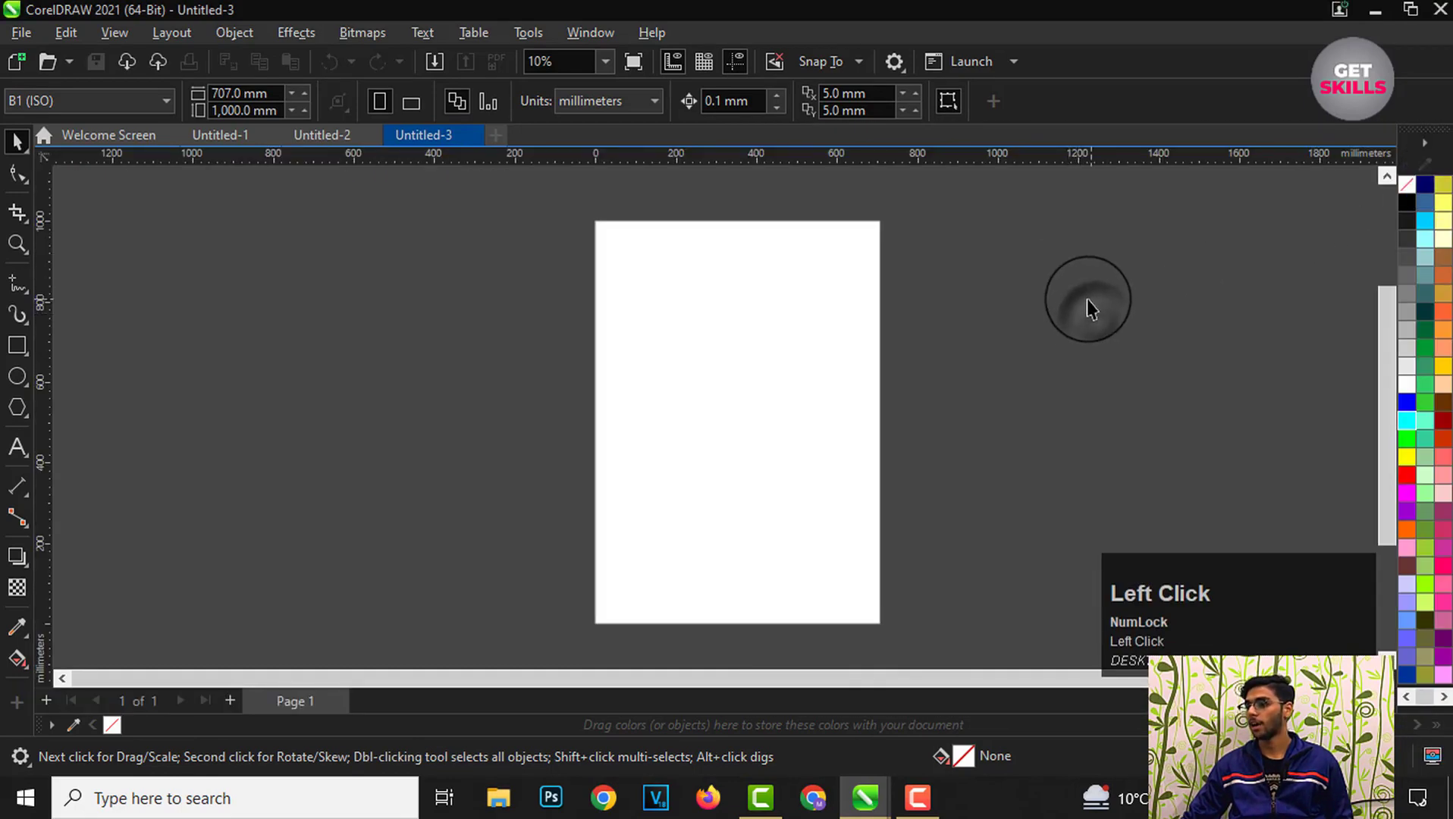
{"action": "scroll", "coordinate": [1410, 440], "scroll_direction": "down", "scroll_amount": 2}
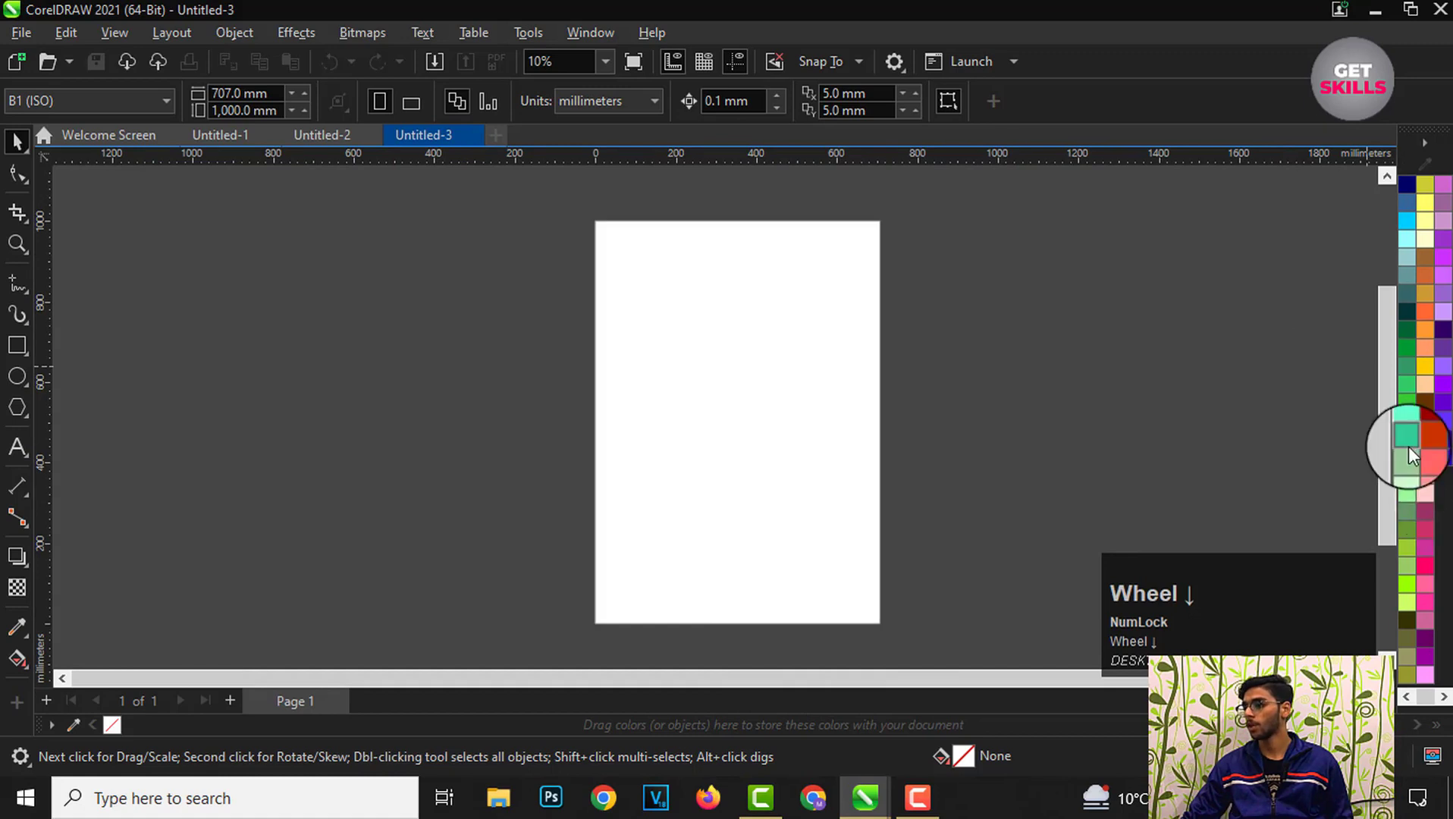
{"action": "mouse_move", "coordinate": [1326, 613]}
{"action": "left_mouse_down"}
{"action": "mouse_move", "coordinate": [1337, 554]}
{"action": "mouse_move", "coordinate": [1321, 585]}
{"action": "left_mouse_up"}
{"action": "scroll", "coordinate": [1415, 531], "scroll_direction": "up", "scroll_amount": 2}
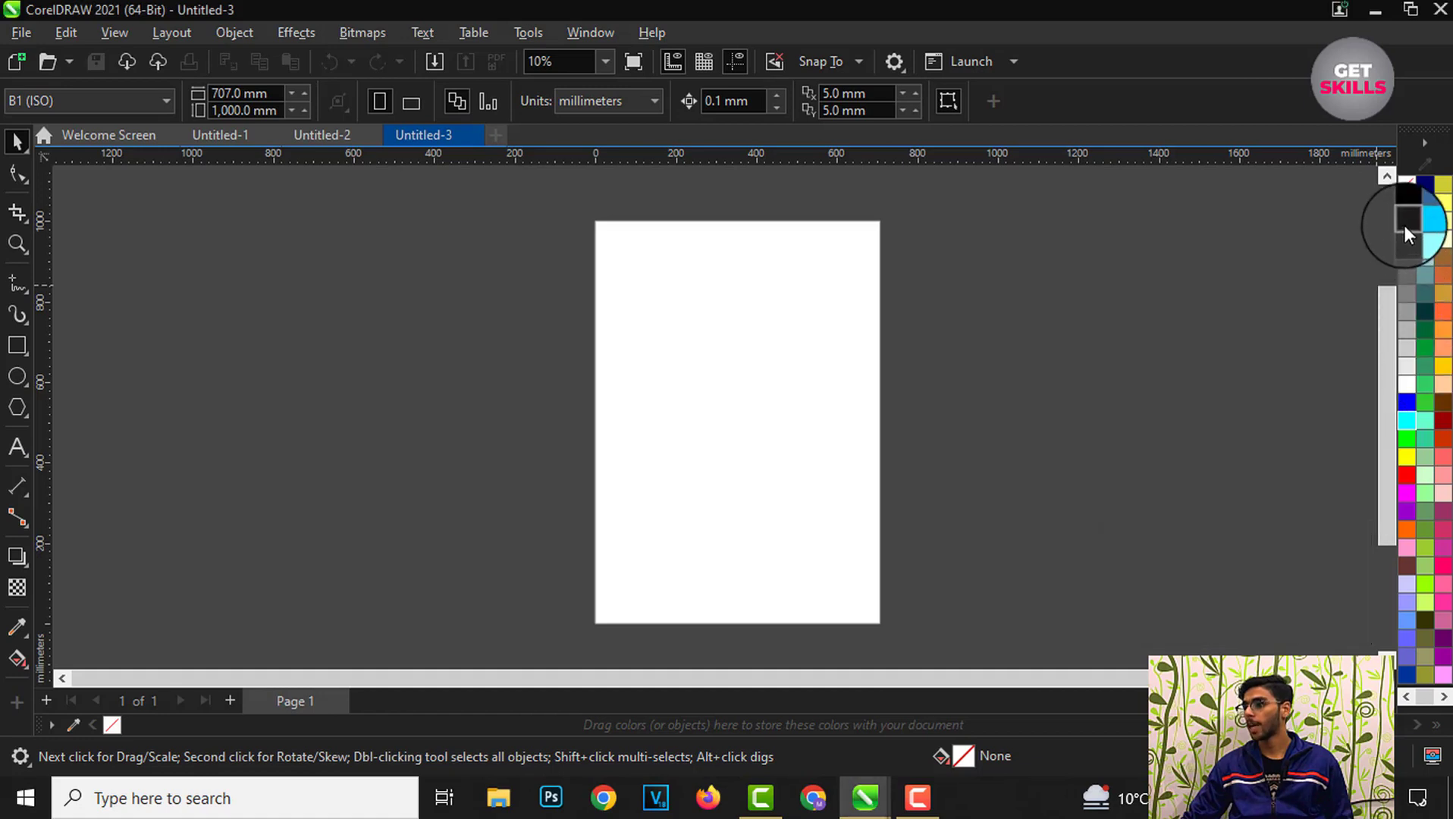
Step: Open the color shade pop-ups of swatches in the Default Palette to examine their variations
{"action": "left_click", "coordinate": [1426, 232]}
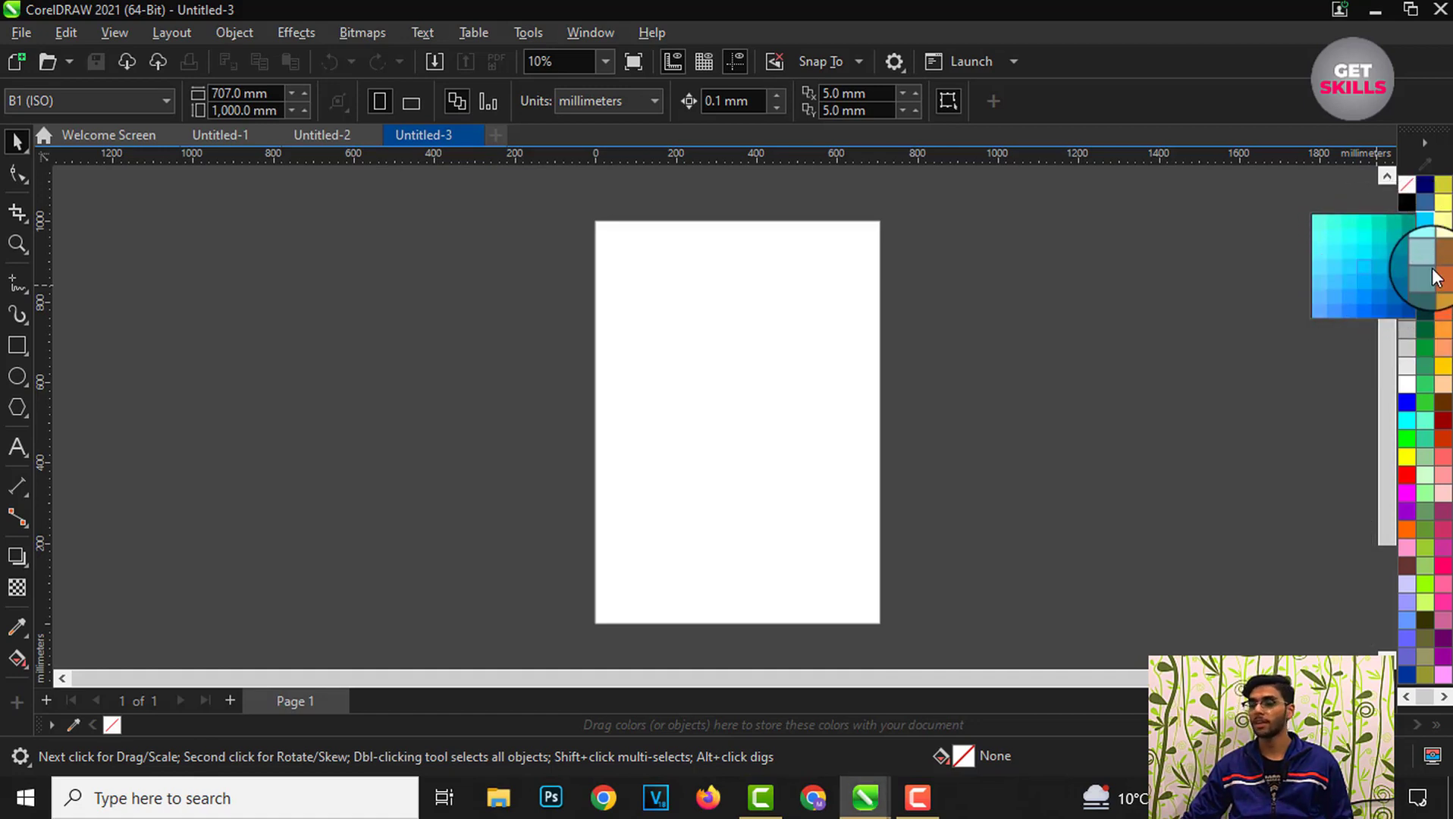
{"action": "left_click", "coordinate": [1412, 404]}
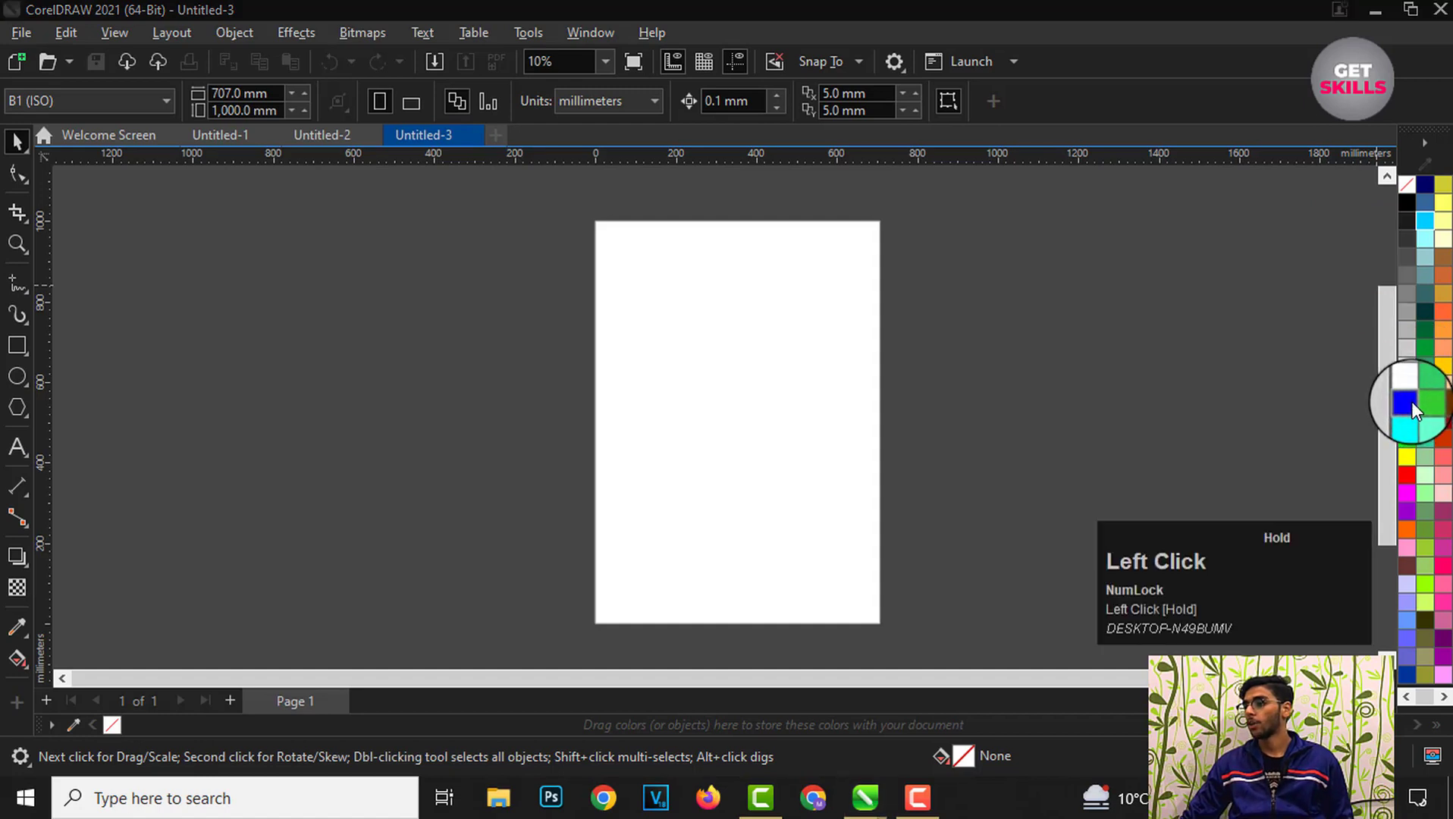
{"action": "left_click", "coordinate": [1411, 400]}
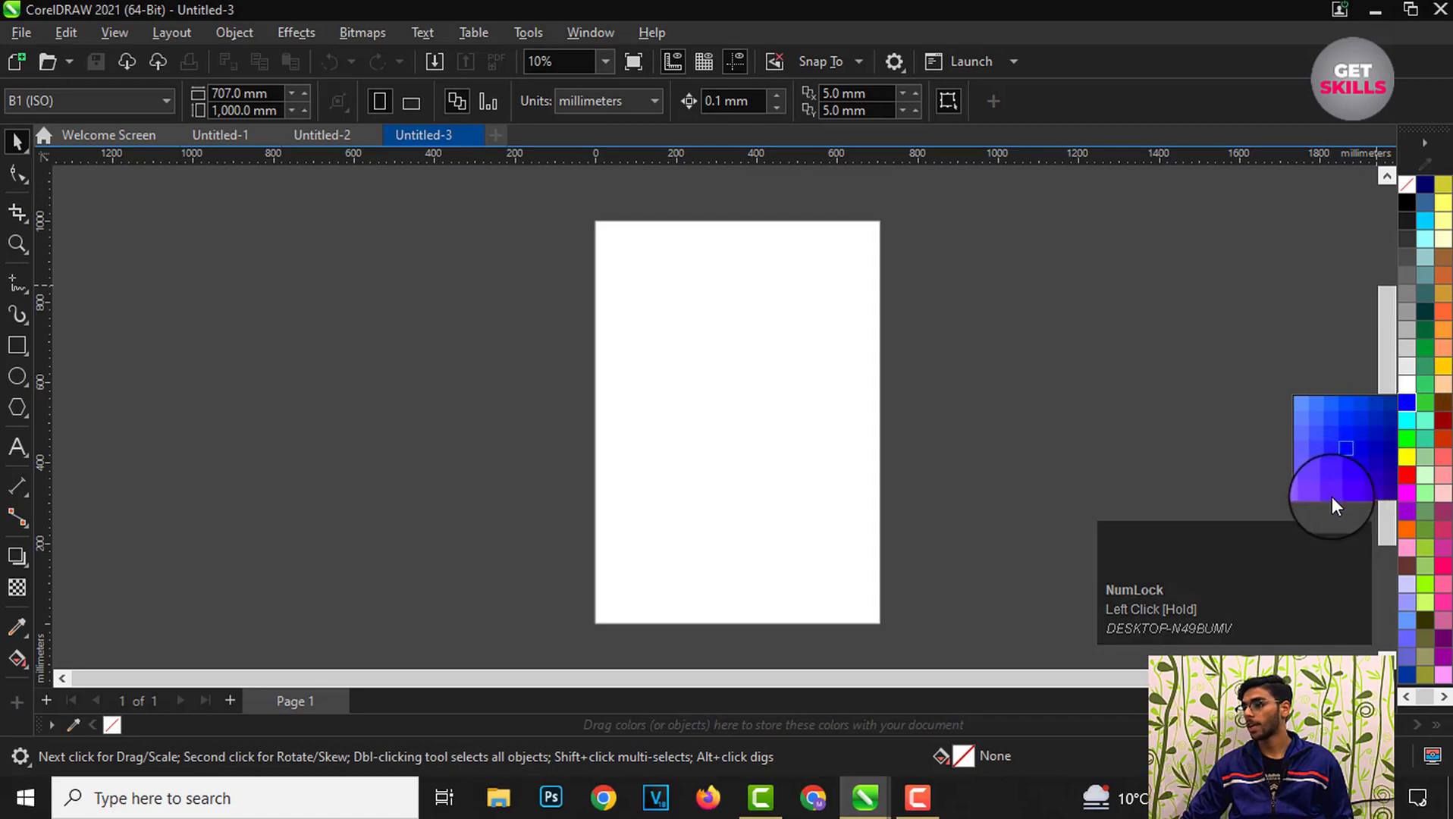
{"action": "left_click", "coordinate": [1255, 543]}
{"action": "scroll", "coordinate": [1415, 428], "scroll_direction": "down", "scroll_amount": 1}
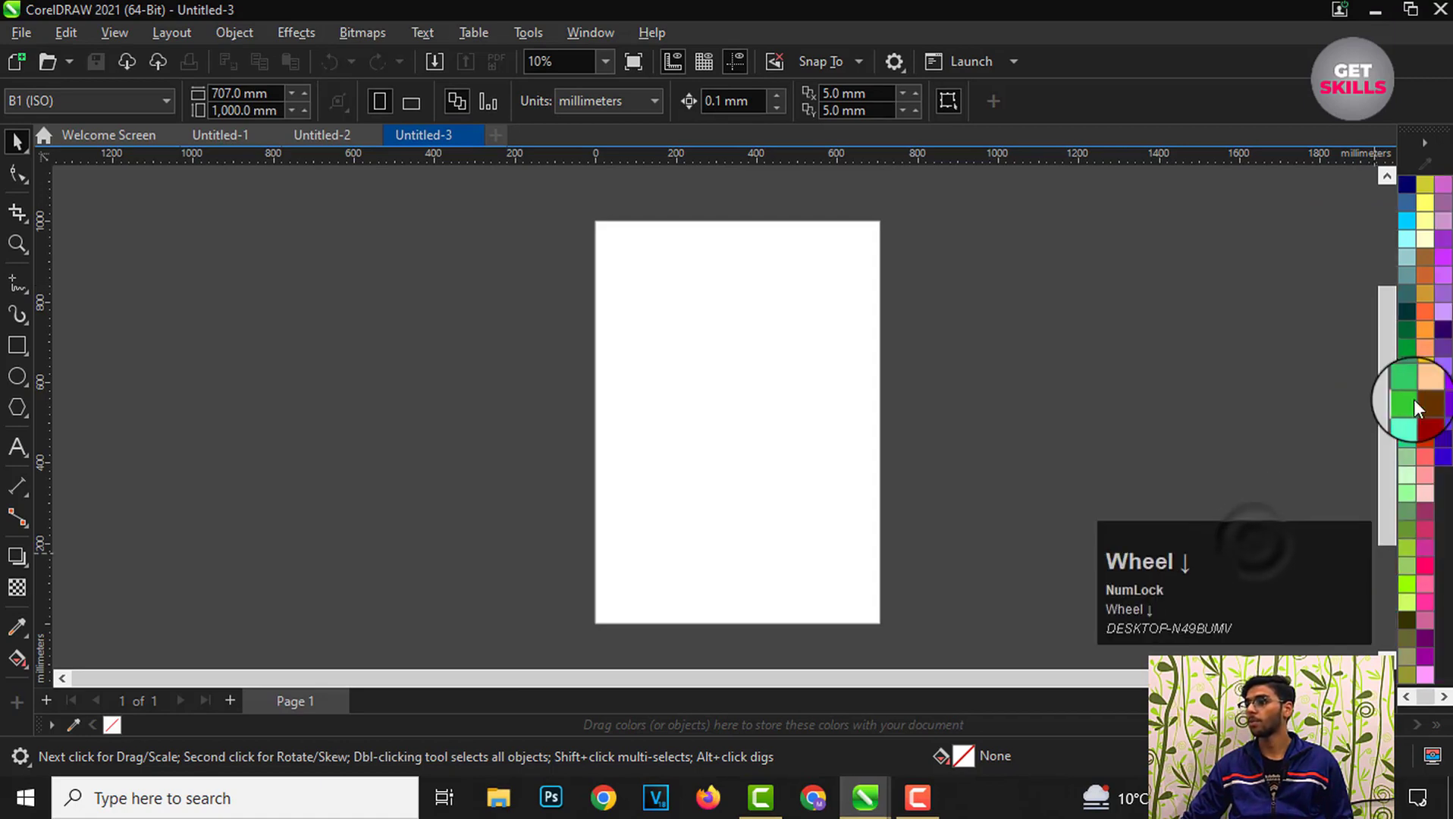
{"action": "scroll", "coordinate": [1415, 443], "scroll_direction": "up", "scroll_amount": 1}
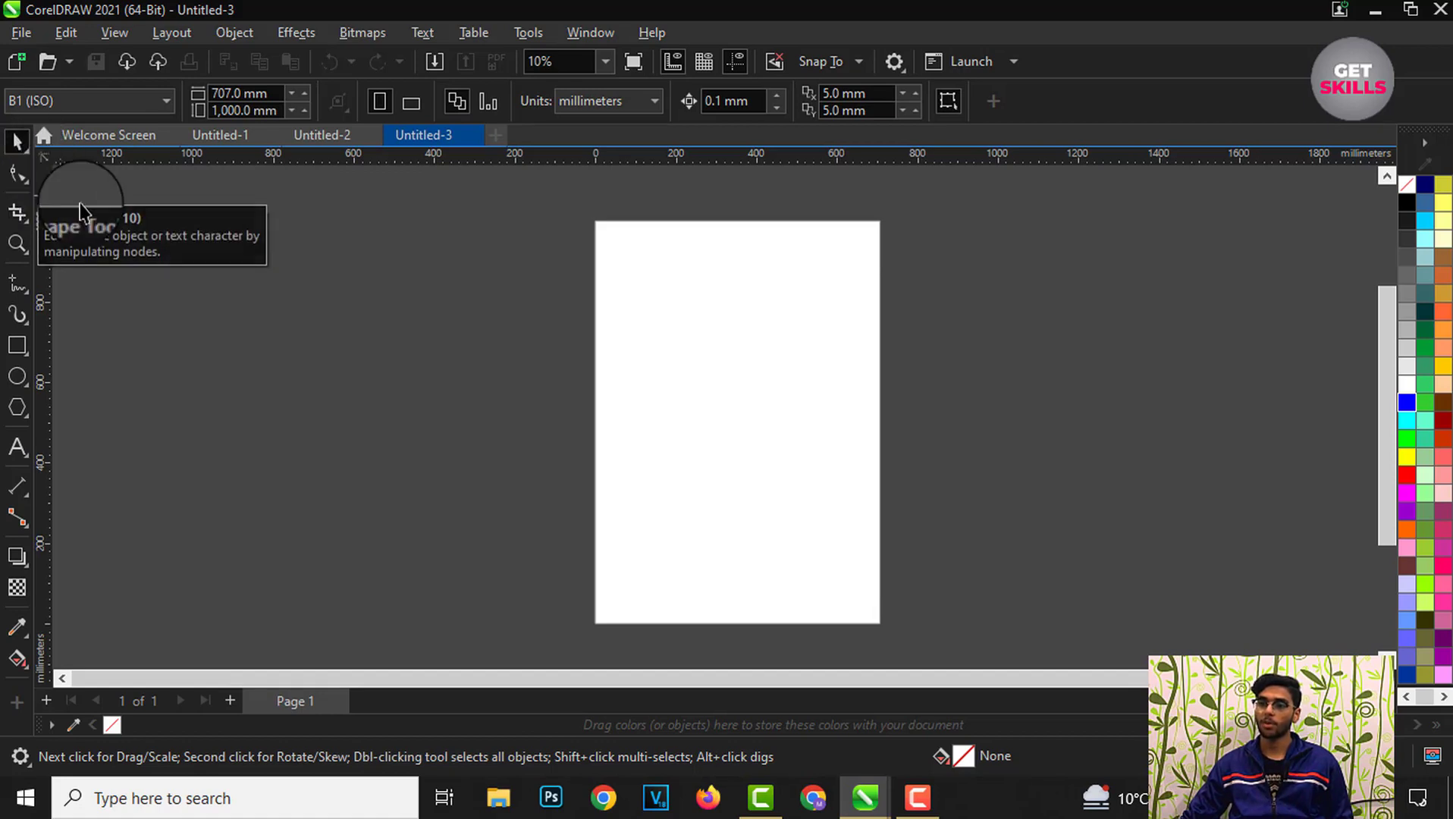
Step: Open the Pick tool and Shape tool flyouts to examine their tool options
{"action": "left_click", "coordinate": [20, 145]}
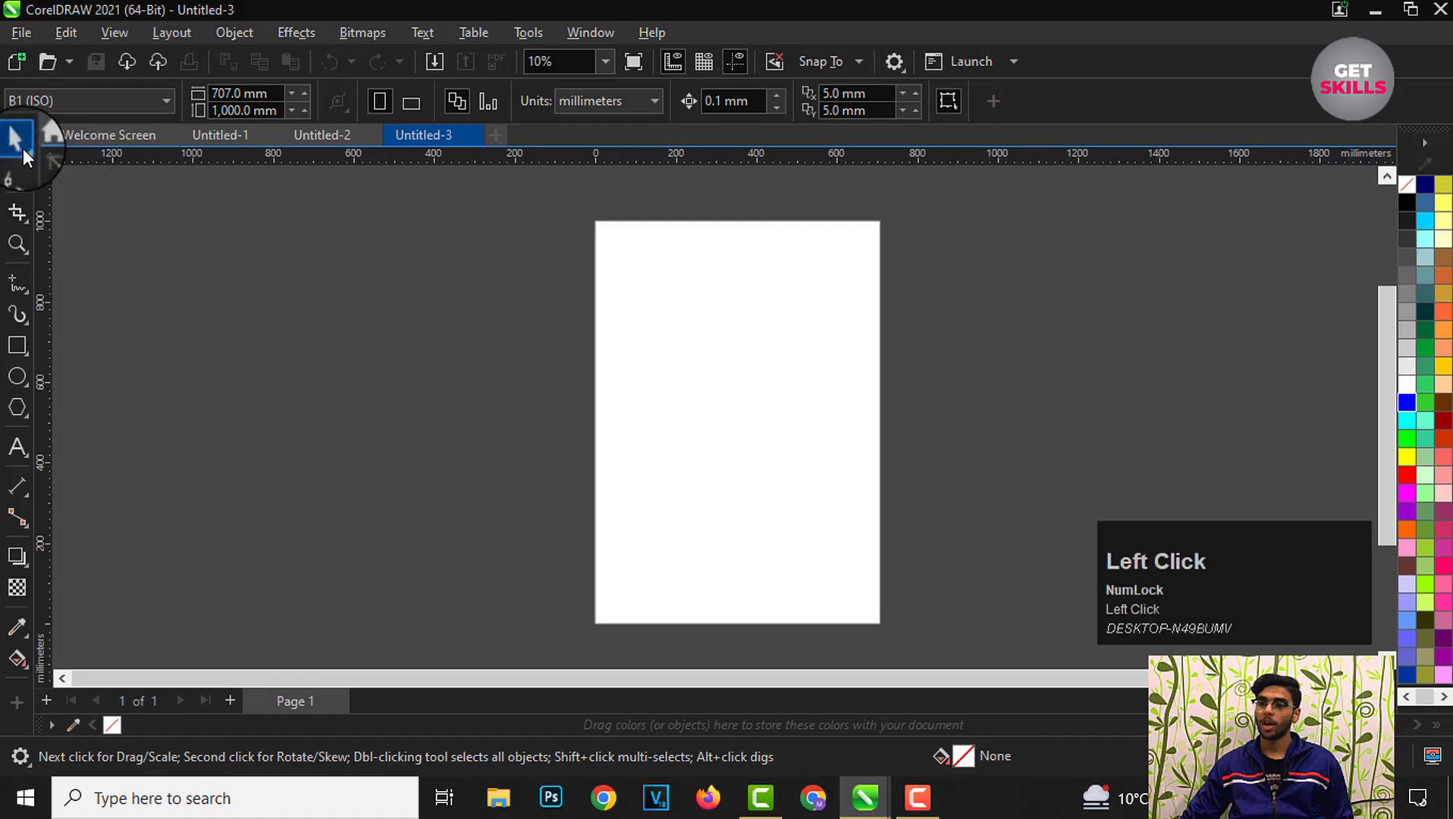
{"action": "left_click", "coordinate": [26, 150]}
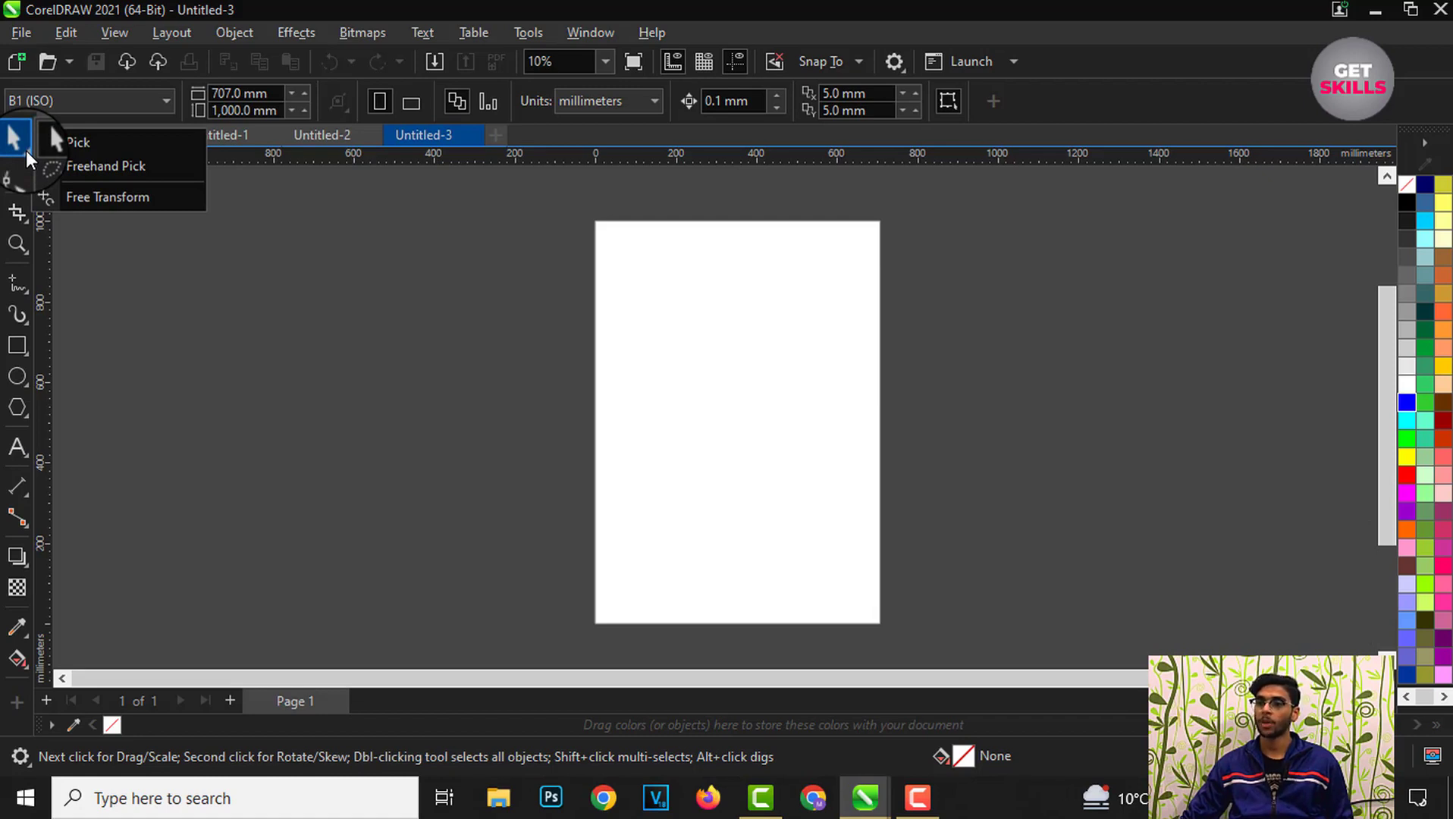
{"action": "left_click", "coordinate": [17, 143]}
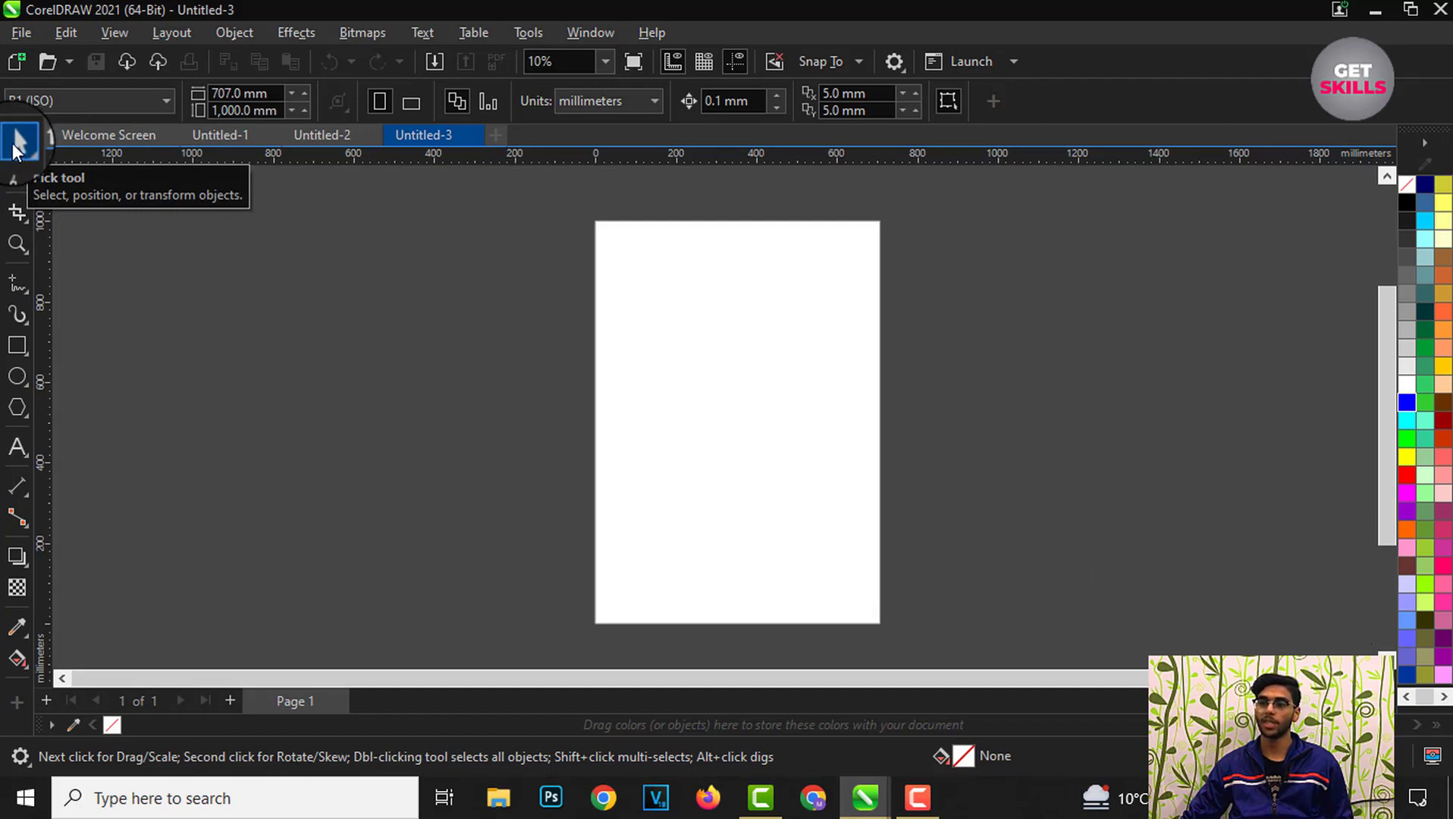
{"action": "left_click", "coordinate": [24, 184]}
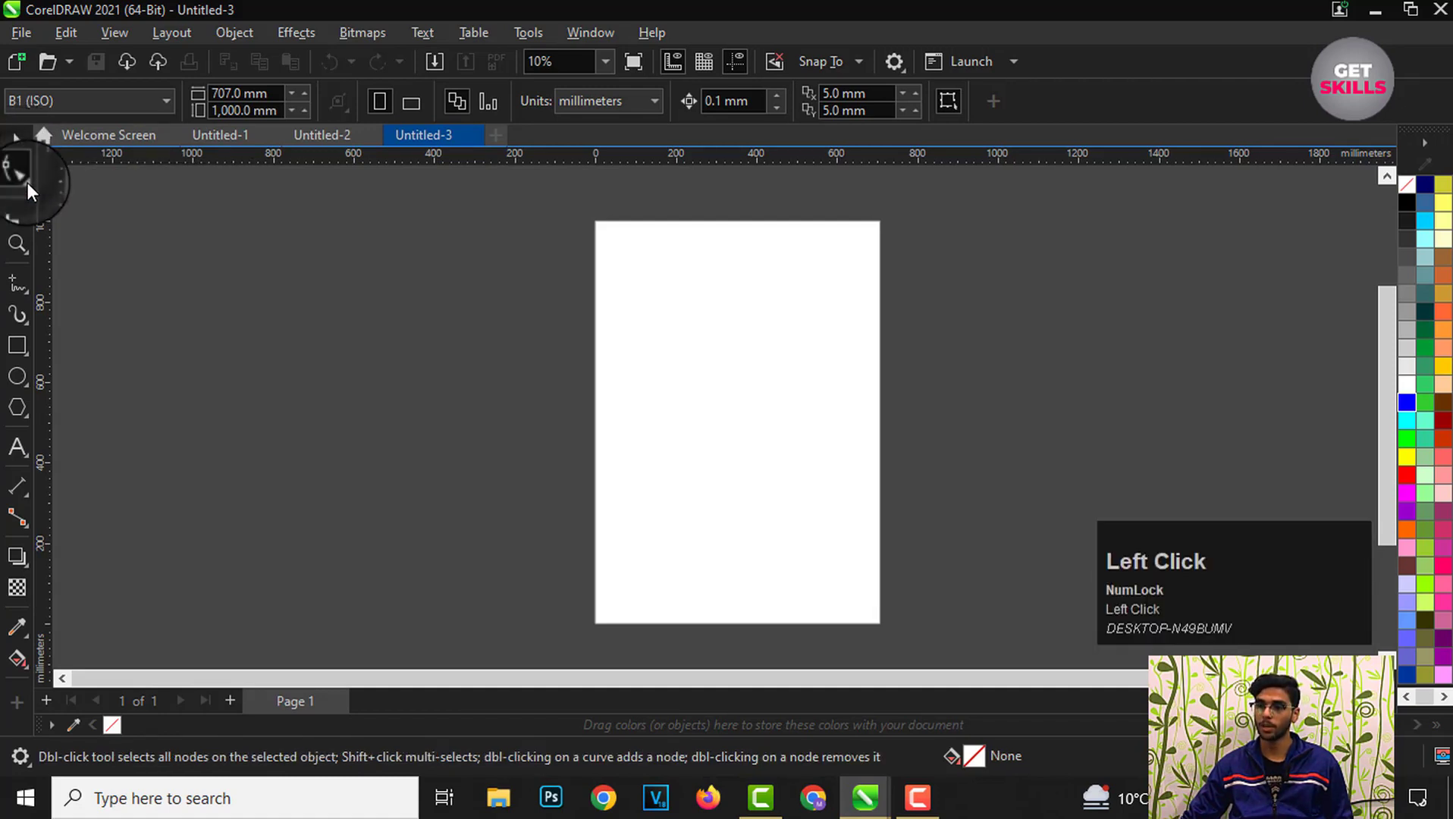
{"action": "left_click", "coordinate": [27, 183]}
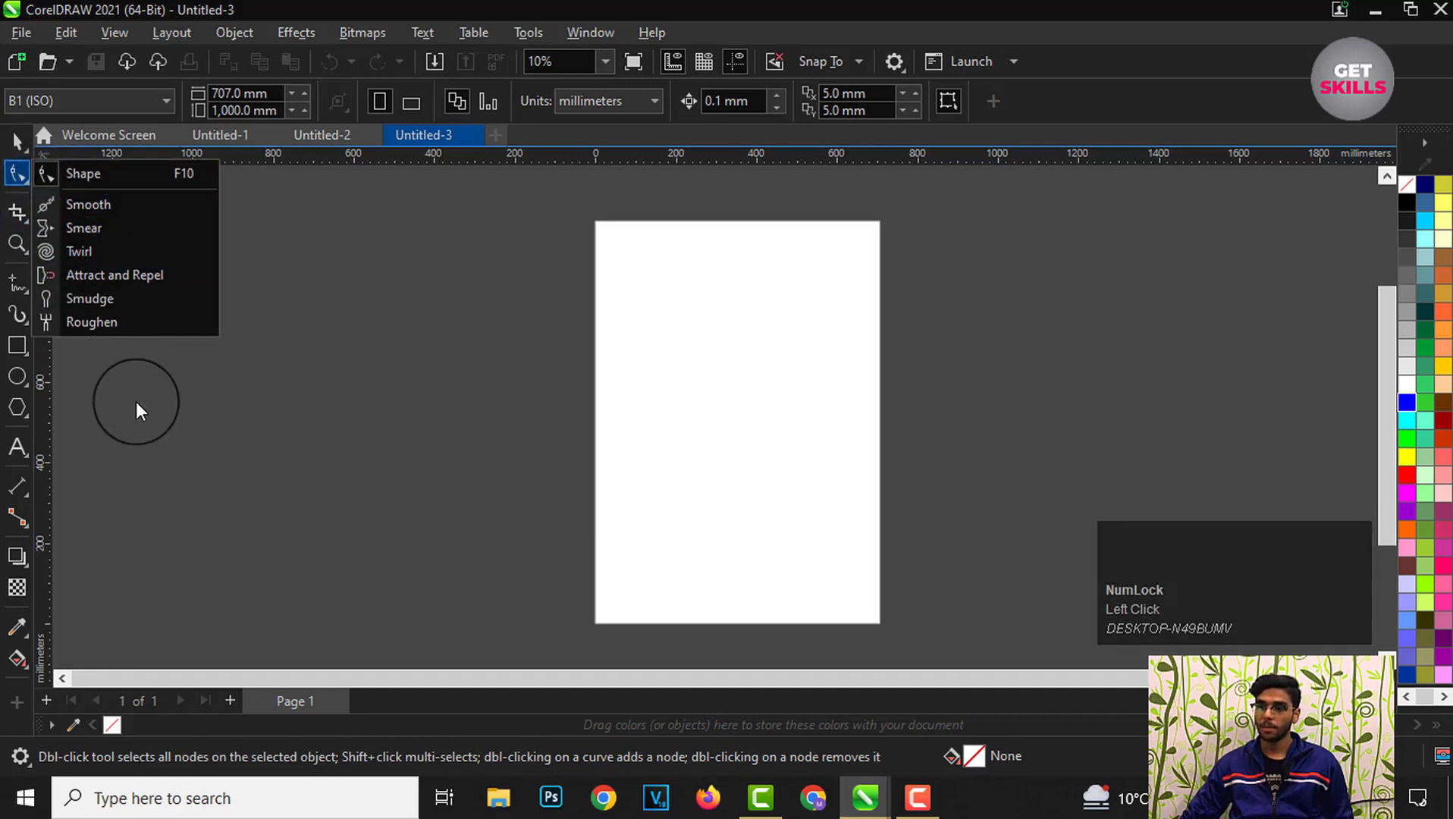
{"action": "left_click", "coordinate": [113, 399]}
Step: Open the Rectangle, Polygon and Pick tool flyouts, ending with the Pick tool active
{"action": "left_click", "coordinate": [28, 354]}
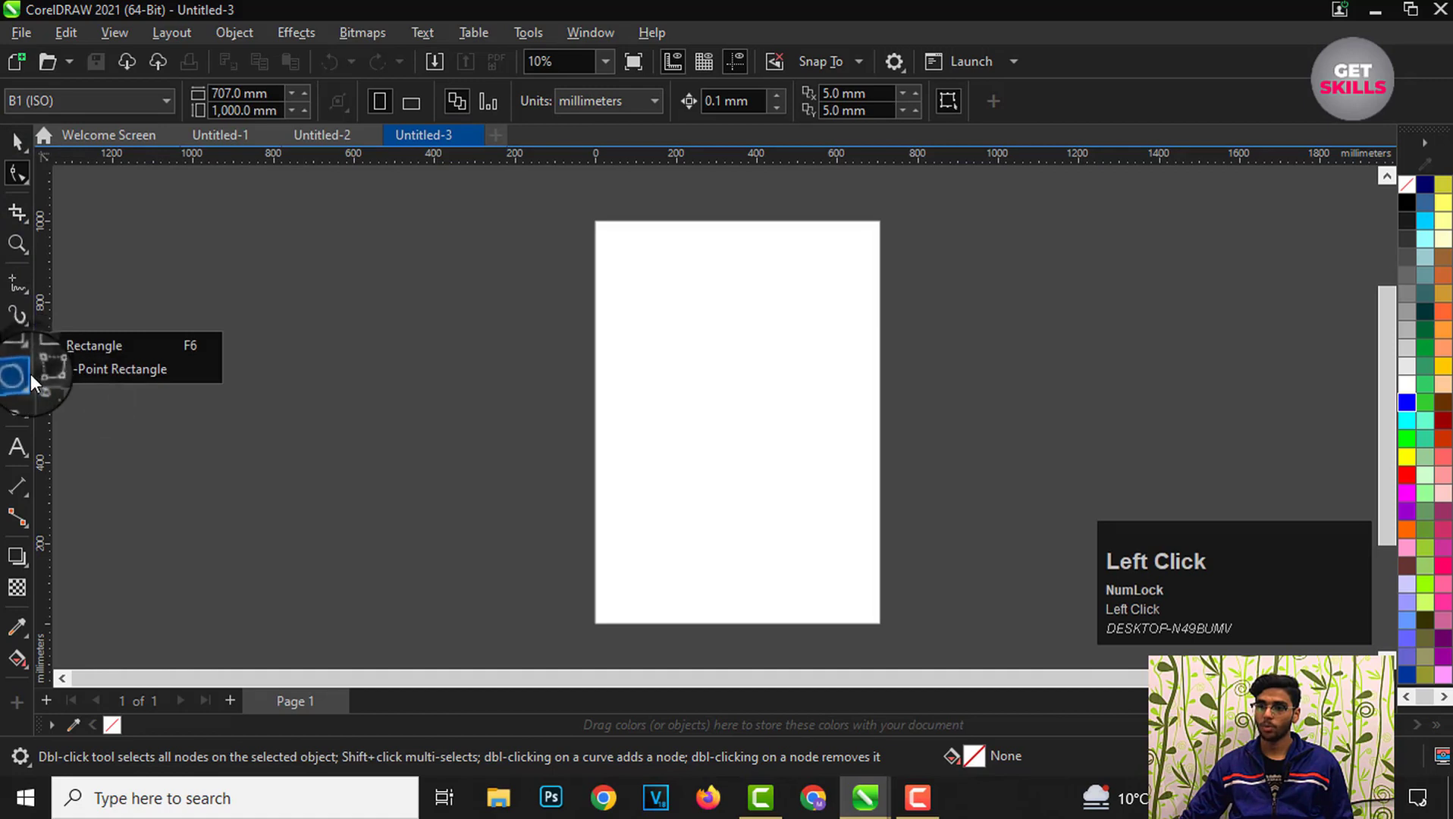
{"action": "mouse_move", "coordinate": [28, 407]}
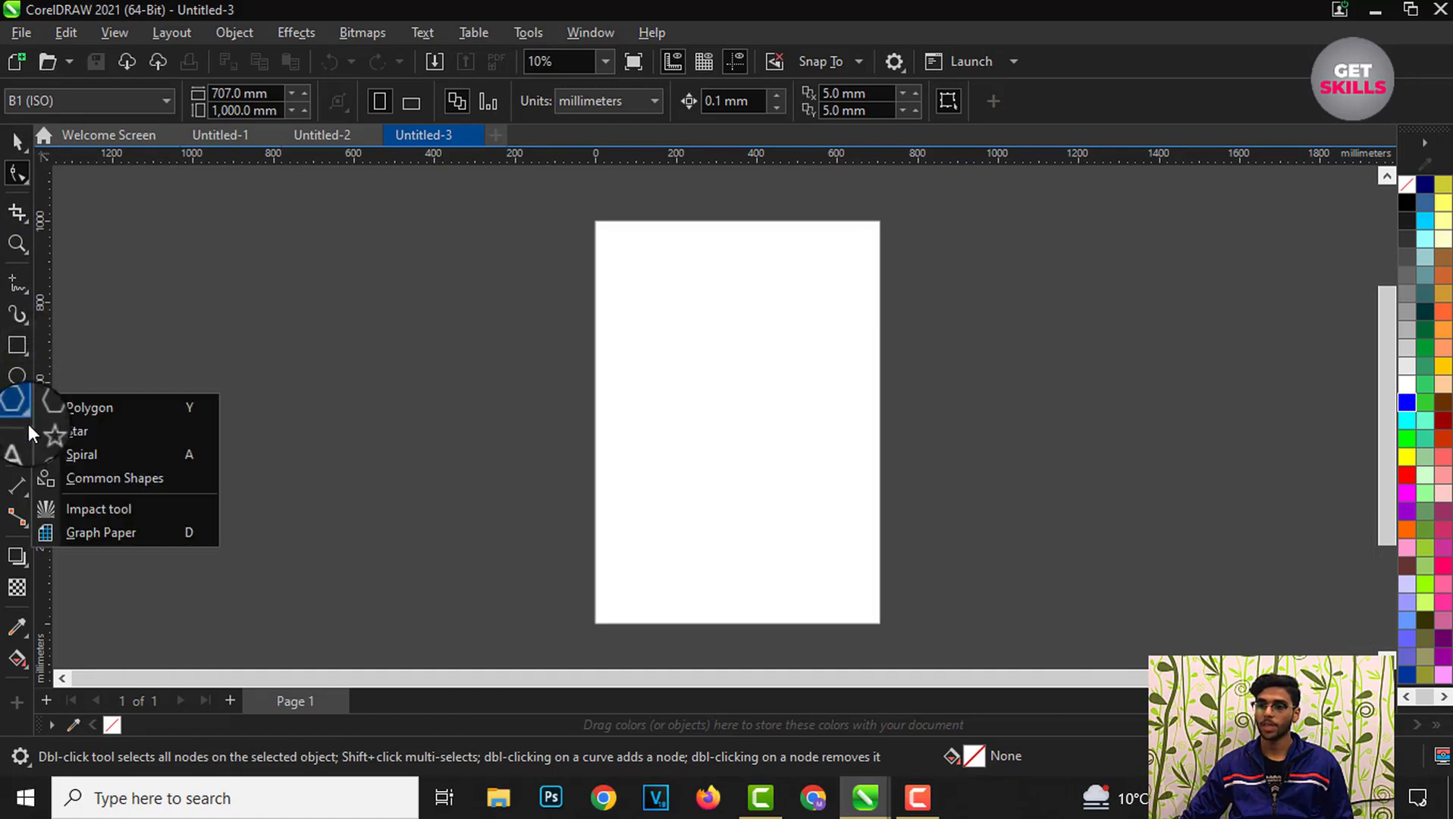
{"action": "left_click", "coordinate": [133, 377]}
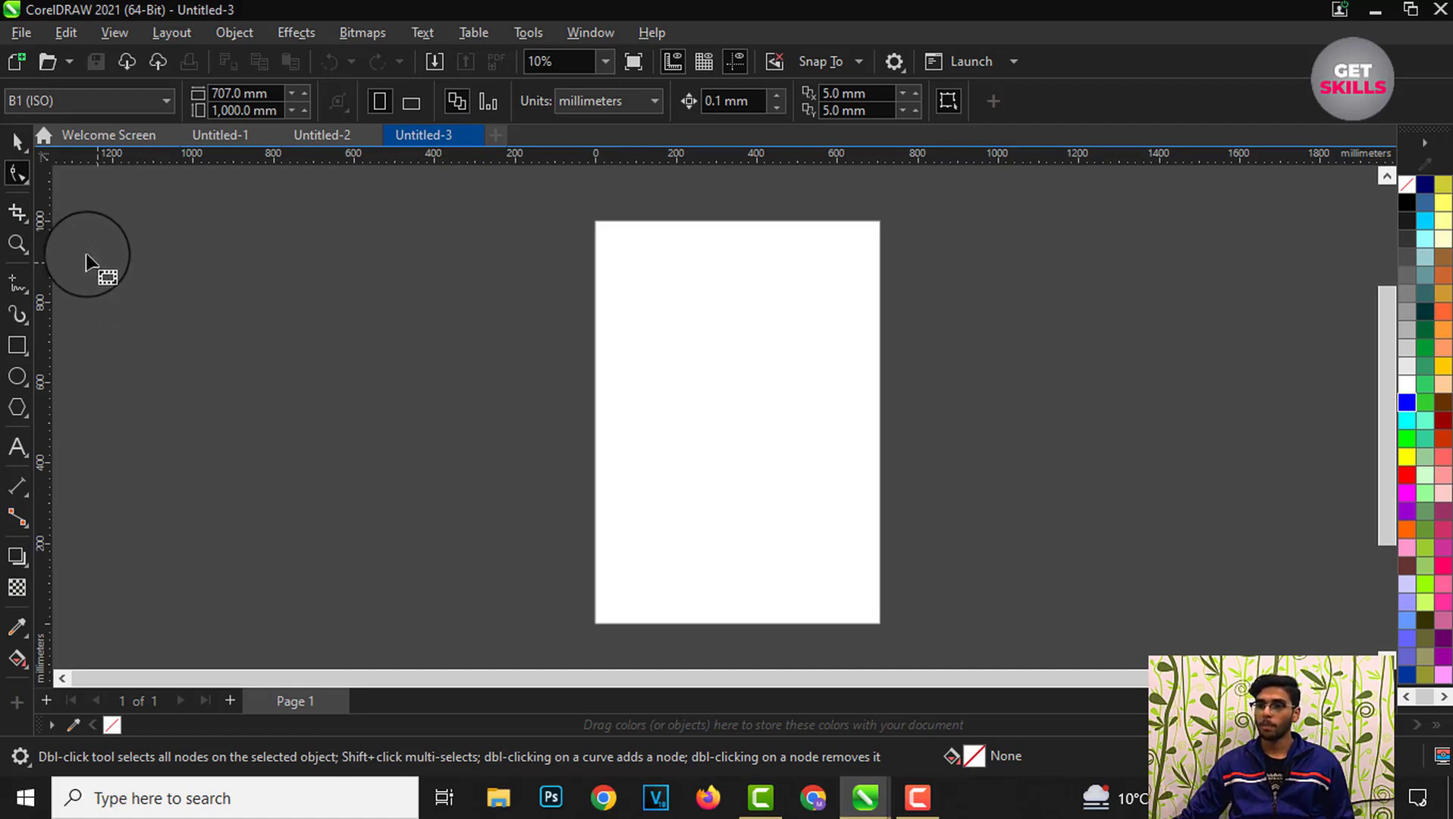
{"action": "left_click", "coordinate": [28, 153]}
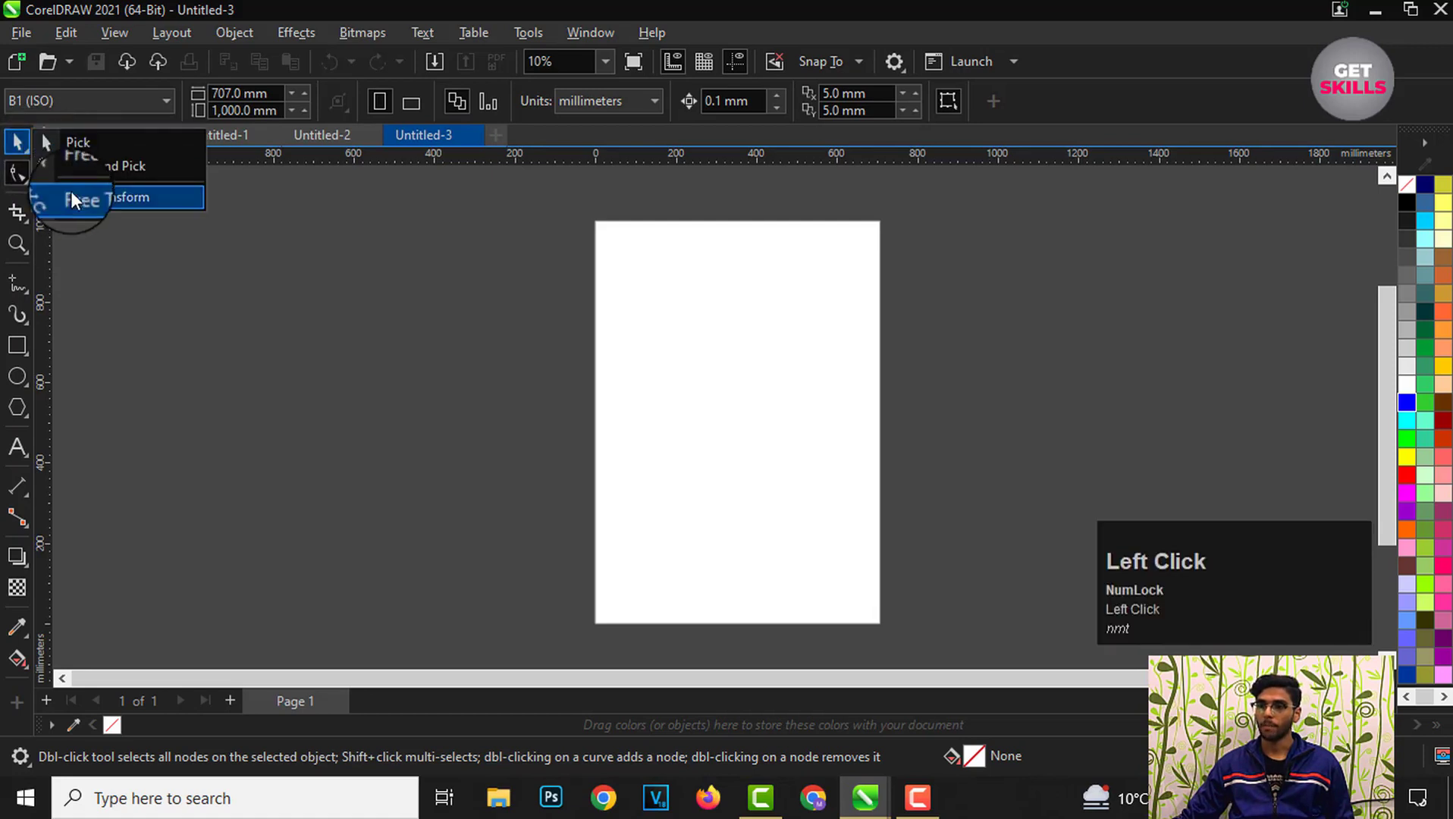
{"action": "left_click", "coordinate": [190, 279]}
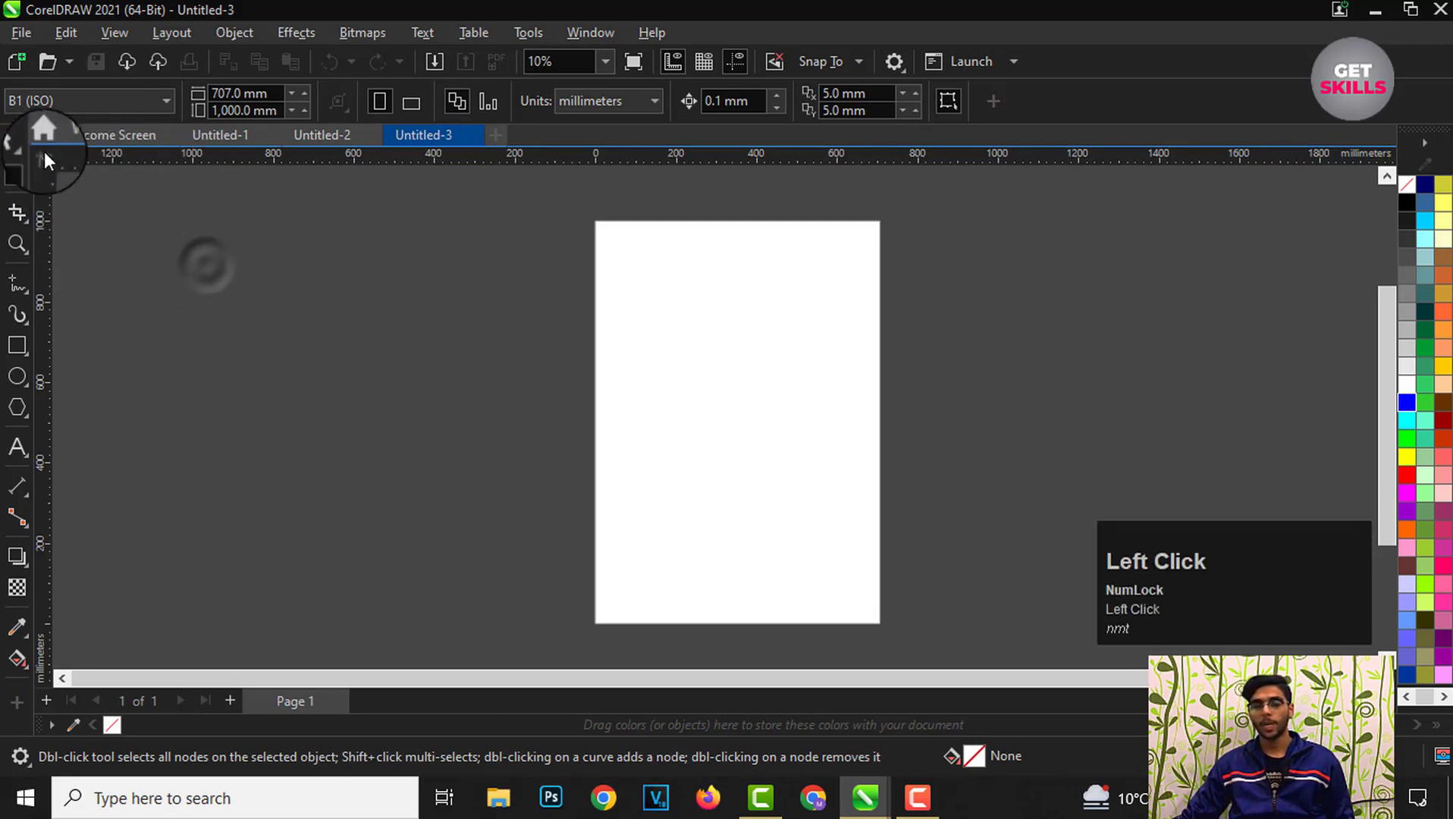
{"action": "left_click", "coordinate": [17, 142]}
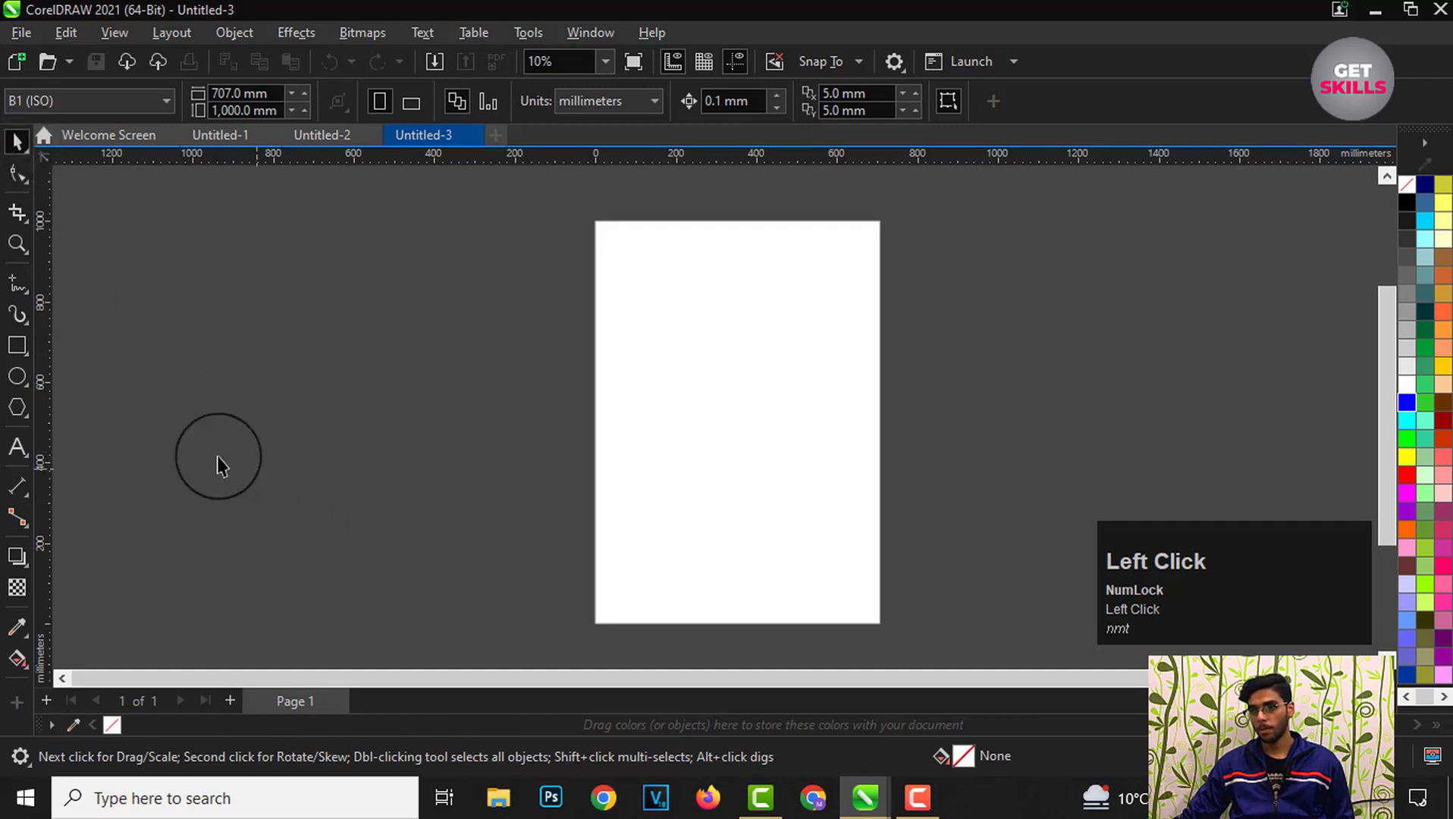
Step: Draw a rectangle about 533 × 433 mm near the top of the page with the Rectangle tool
{"action": "left_click", "coordinate": [22, 348]}
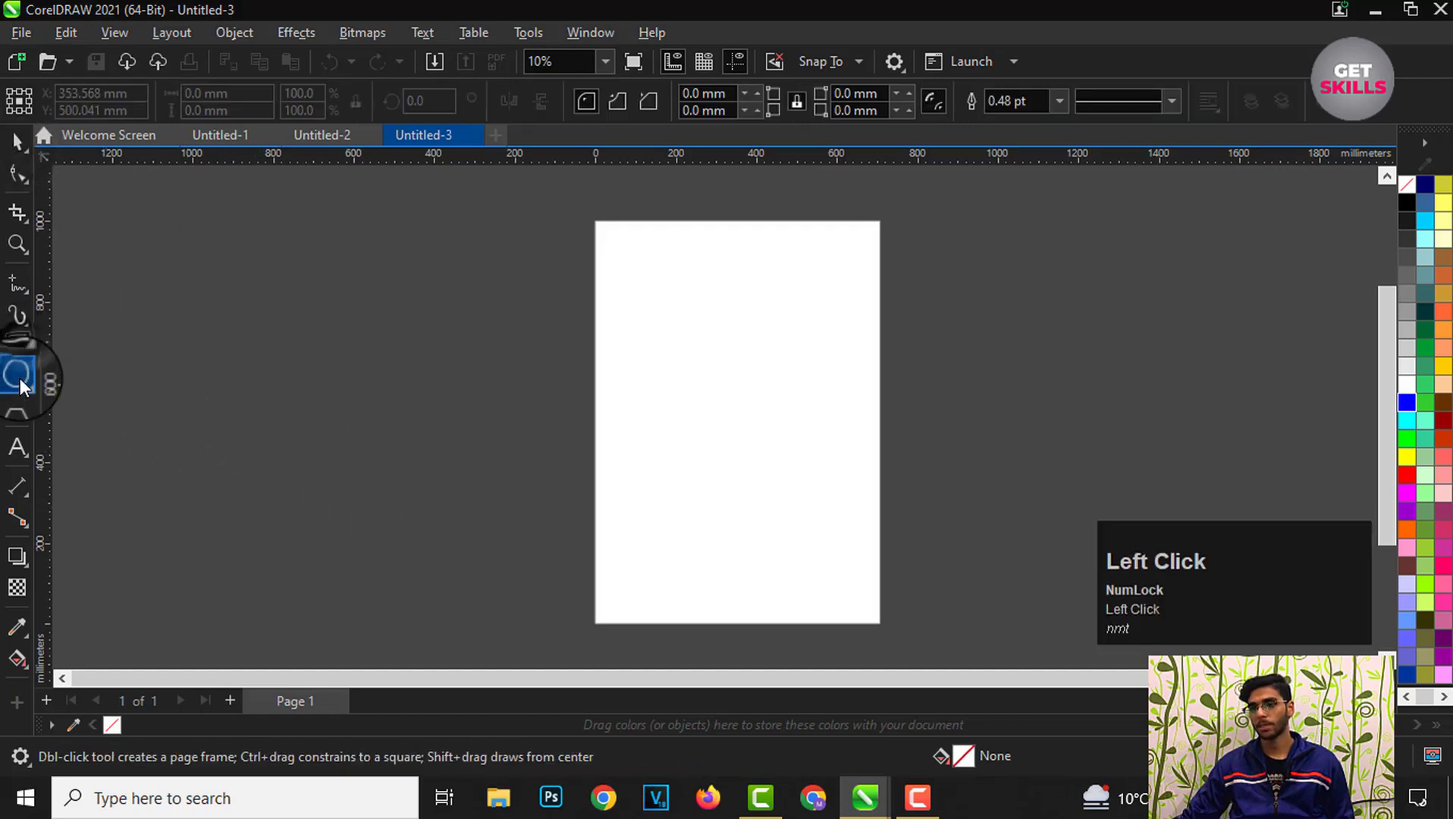
{"action": "left_click", "coordinate": [21, 377]}
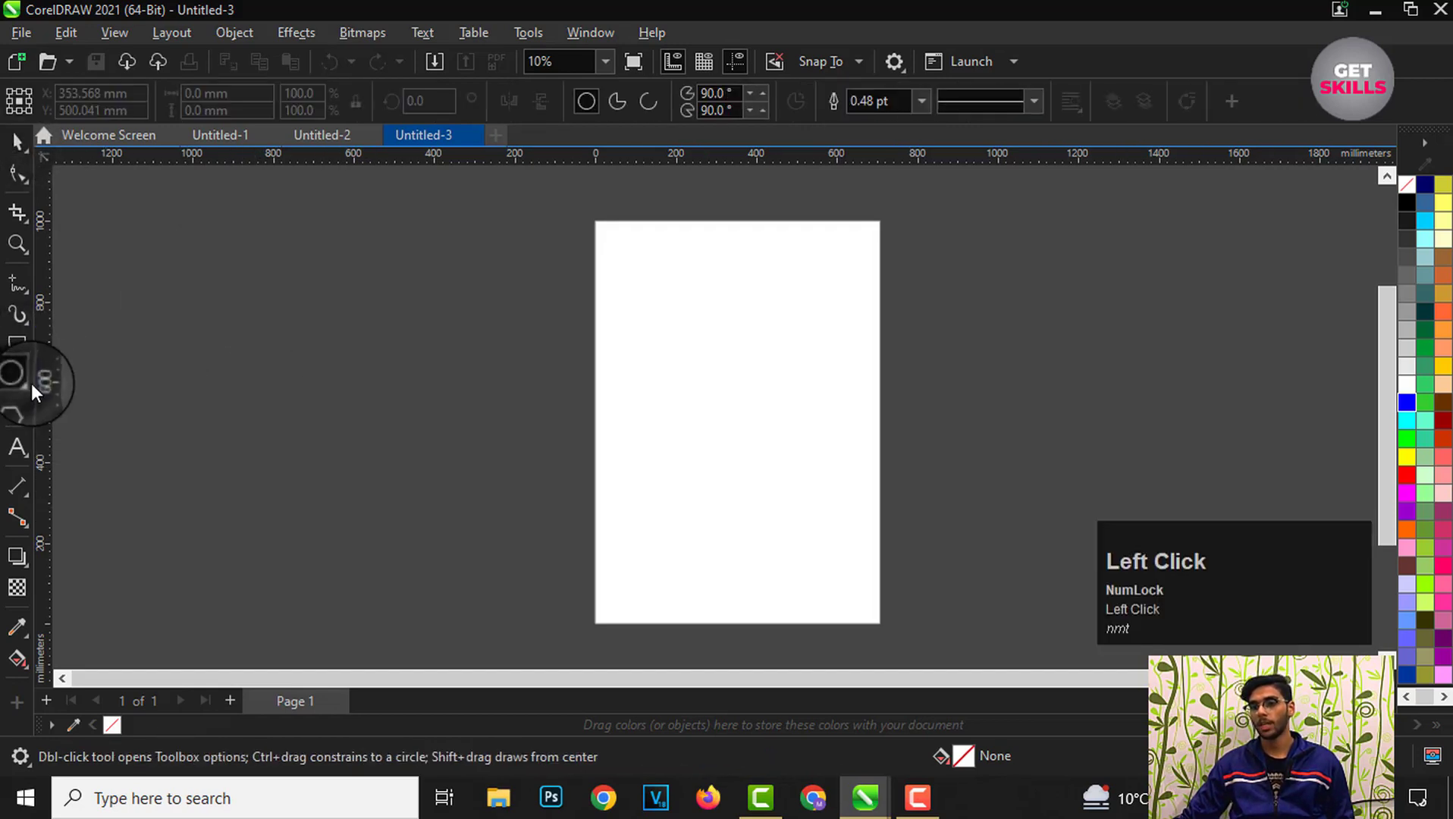
{"action": "left_click", "coordinate": [20, 347]}
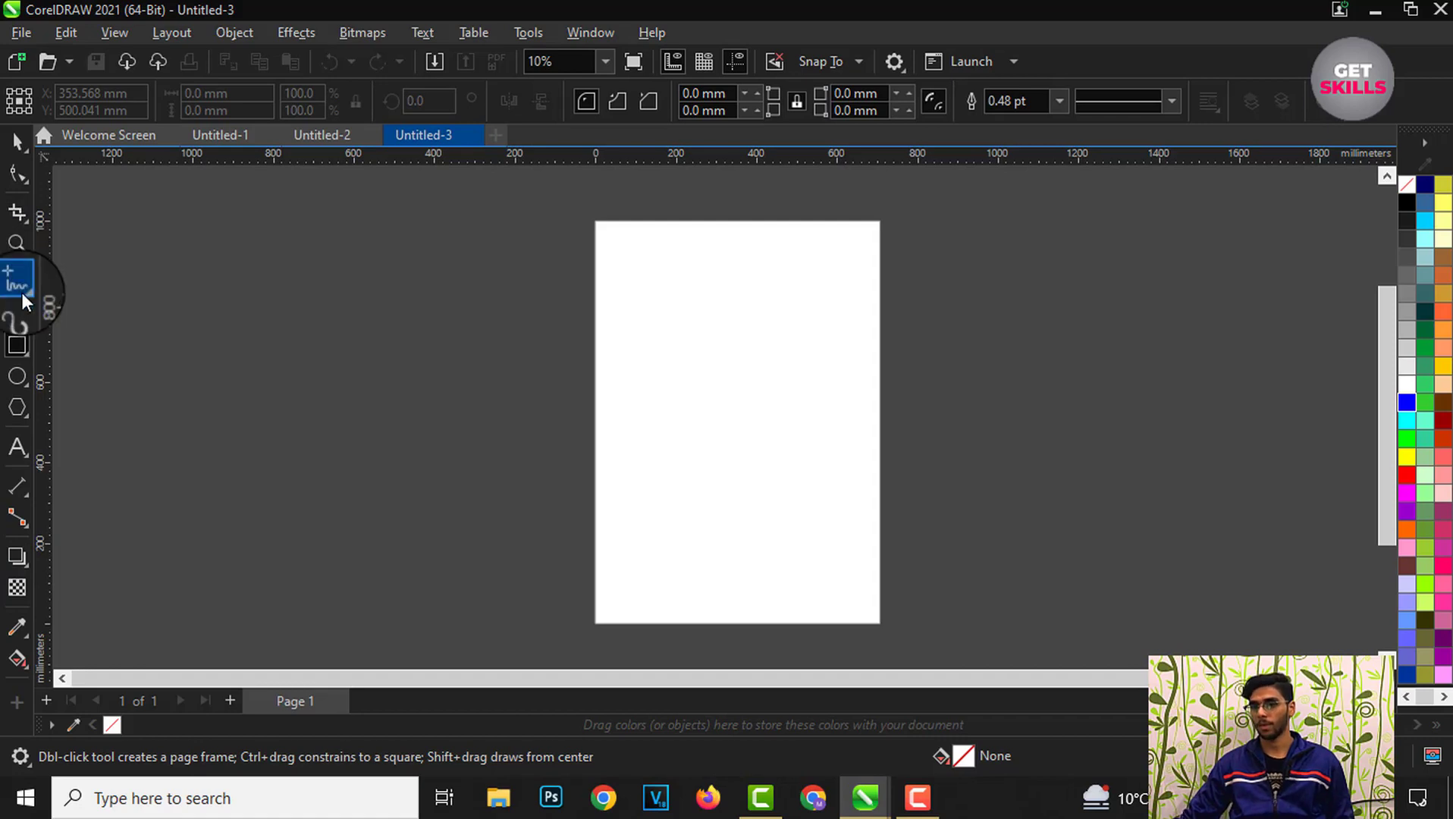
{"action": "left_click", "coordinate": [17, 345]}
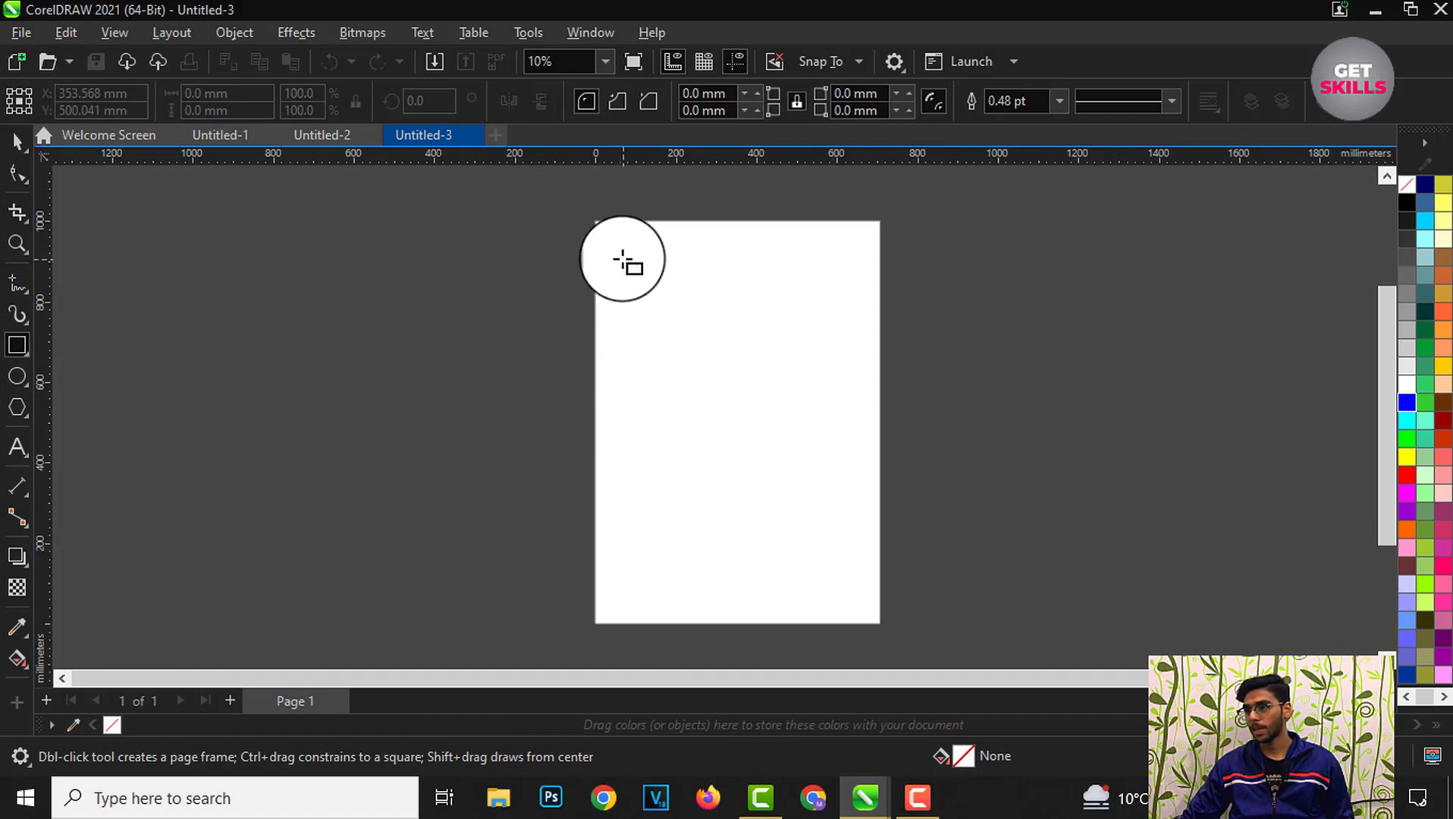
{"action": "left_click_drag", "start_coordinate": [622, 259], "coordinate": [837, 433]}
{"action": "scroll", "coordinate": [788, 302], "scroll_direction": "up", "scroll_amount": 2}
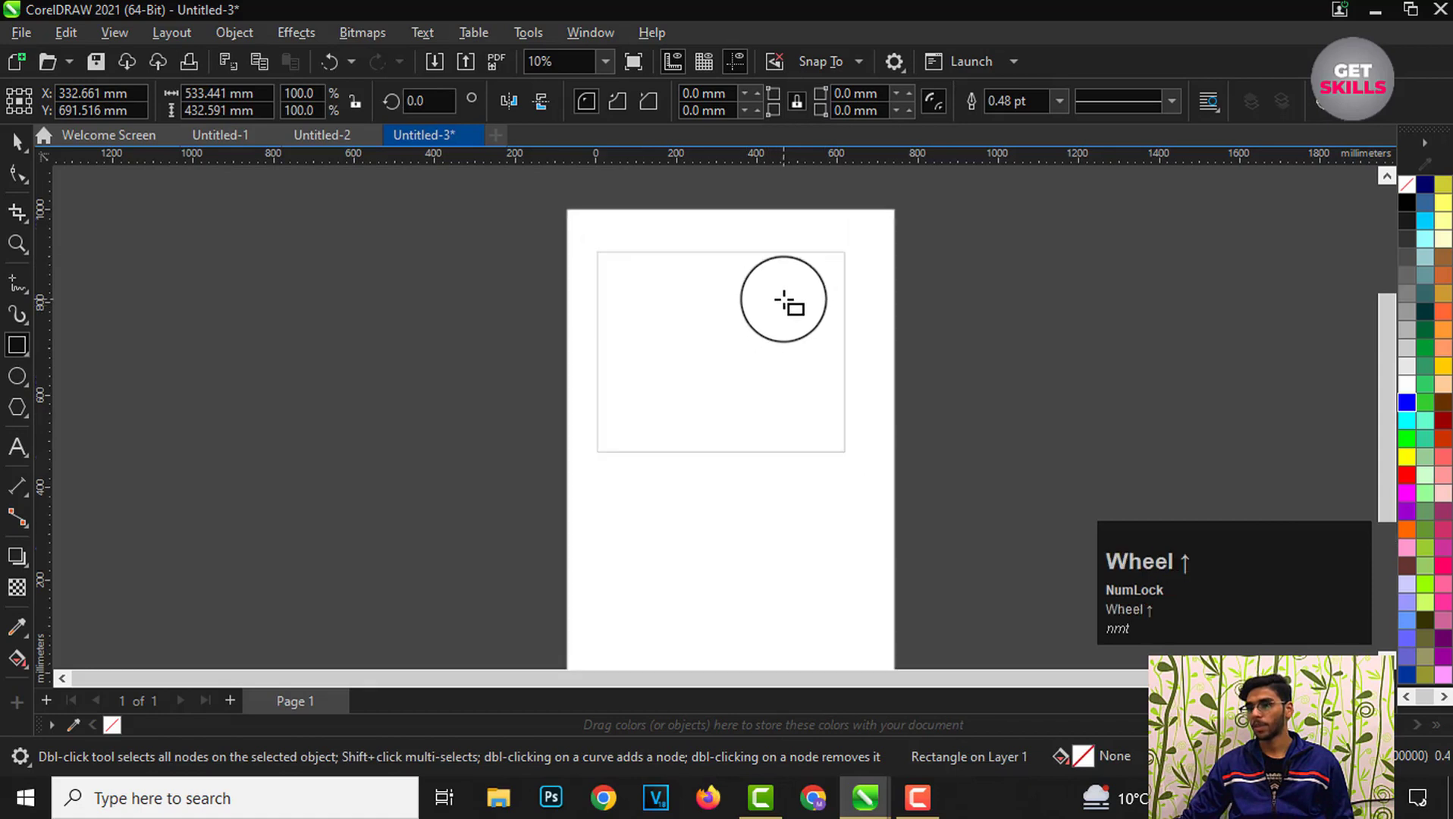
Step: Switch to the Pick tool and deselect the rectangle
{"action": "left_click", "coordinate": [17, 141]}
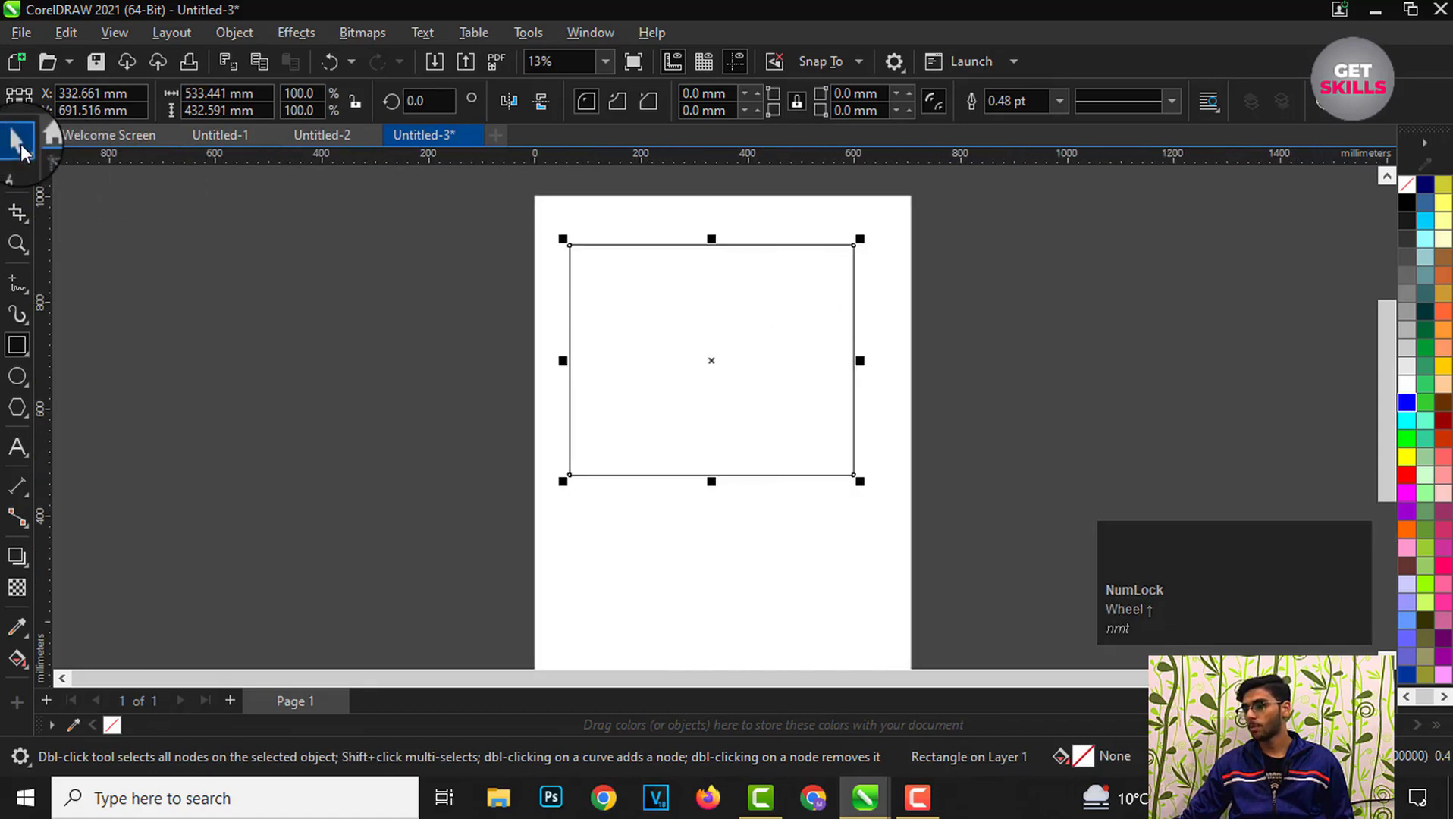
{"action": "left_click", "coordinate": [312, 364]}
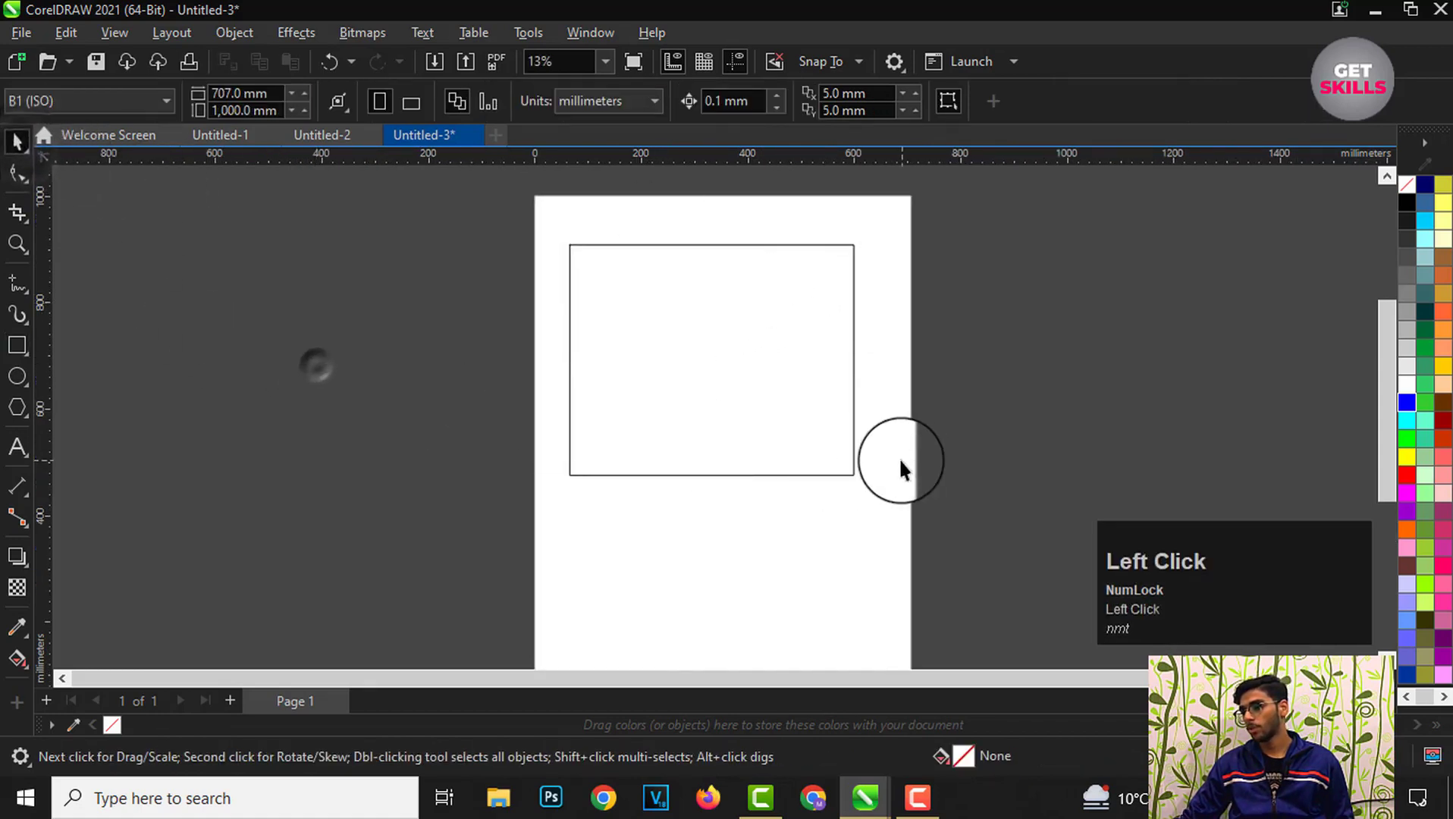
{"action": "left_click", "coordinate": [866, 526]}
{"action": "left_click", "coordinate": [883, 339]}
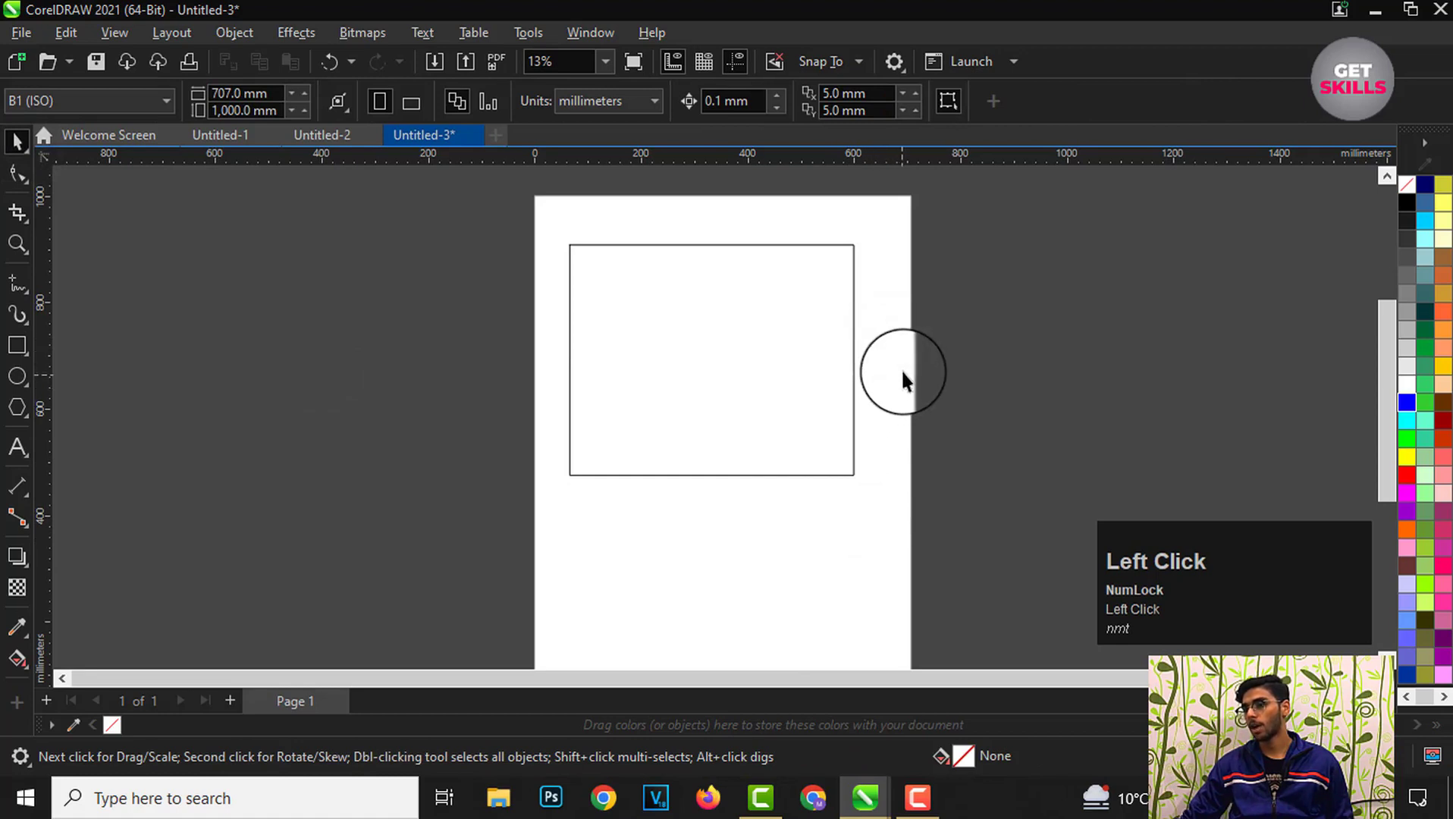
{"action": "scroll", "coordinate": [767, 287], "scroll_direction": "down", "scroll_amount": 1}
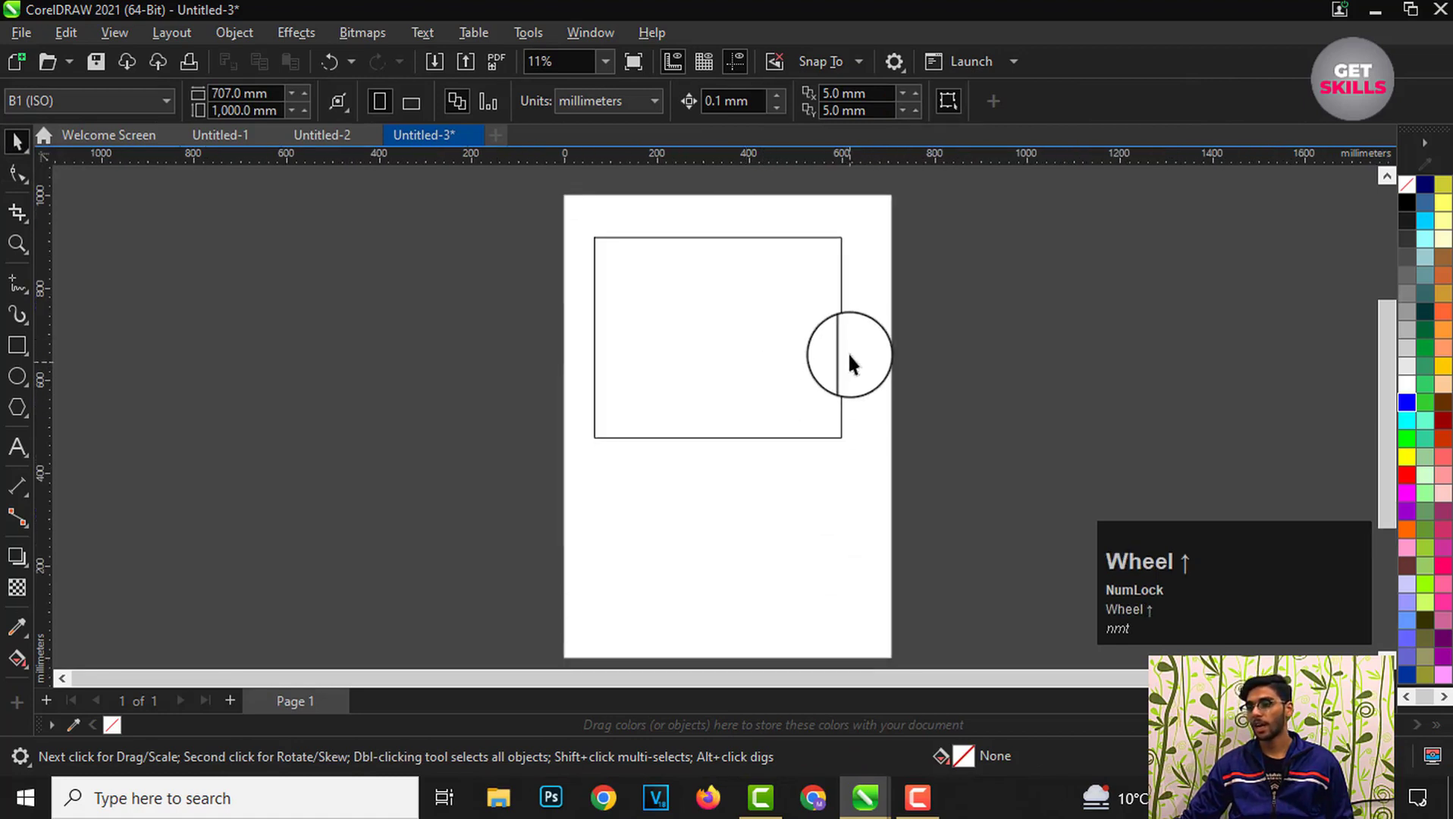
{"action": "scroll", "coordinate": [851, 342], "scroll_direction": "down", "scroll_amount": 1}
{"action": "scroll", "coordinate": [845, 460], "scroll_direction": "up", "scroll_amount": 1}
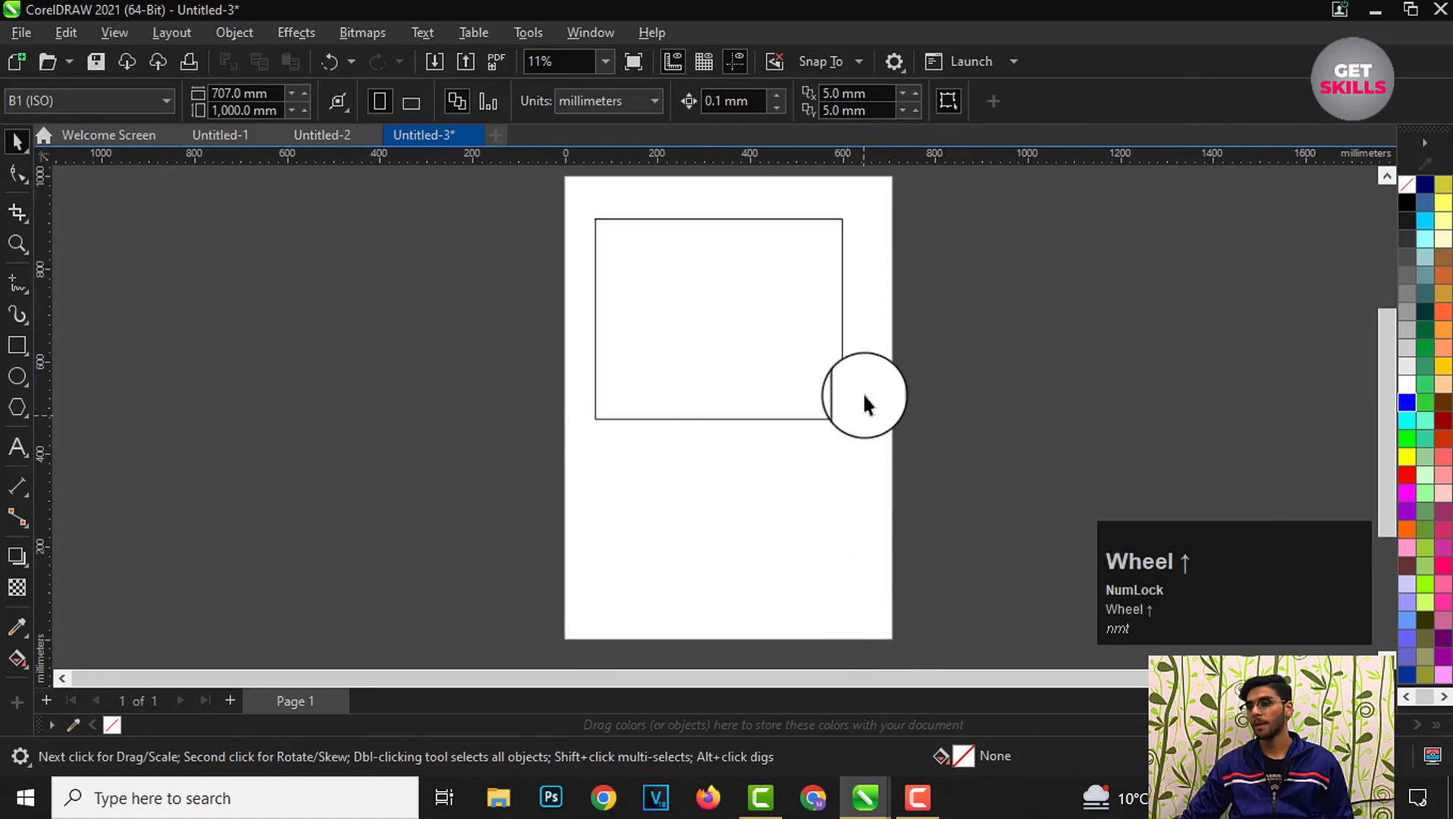
{"action": "left_click", "coordinate": [873, 254]}
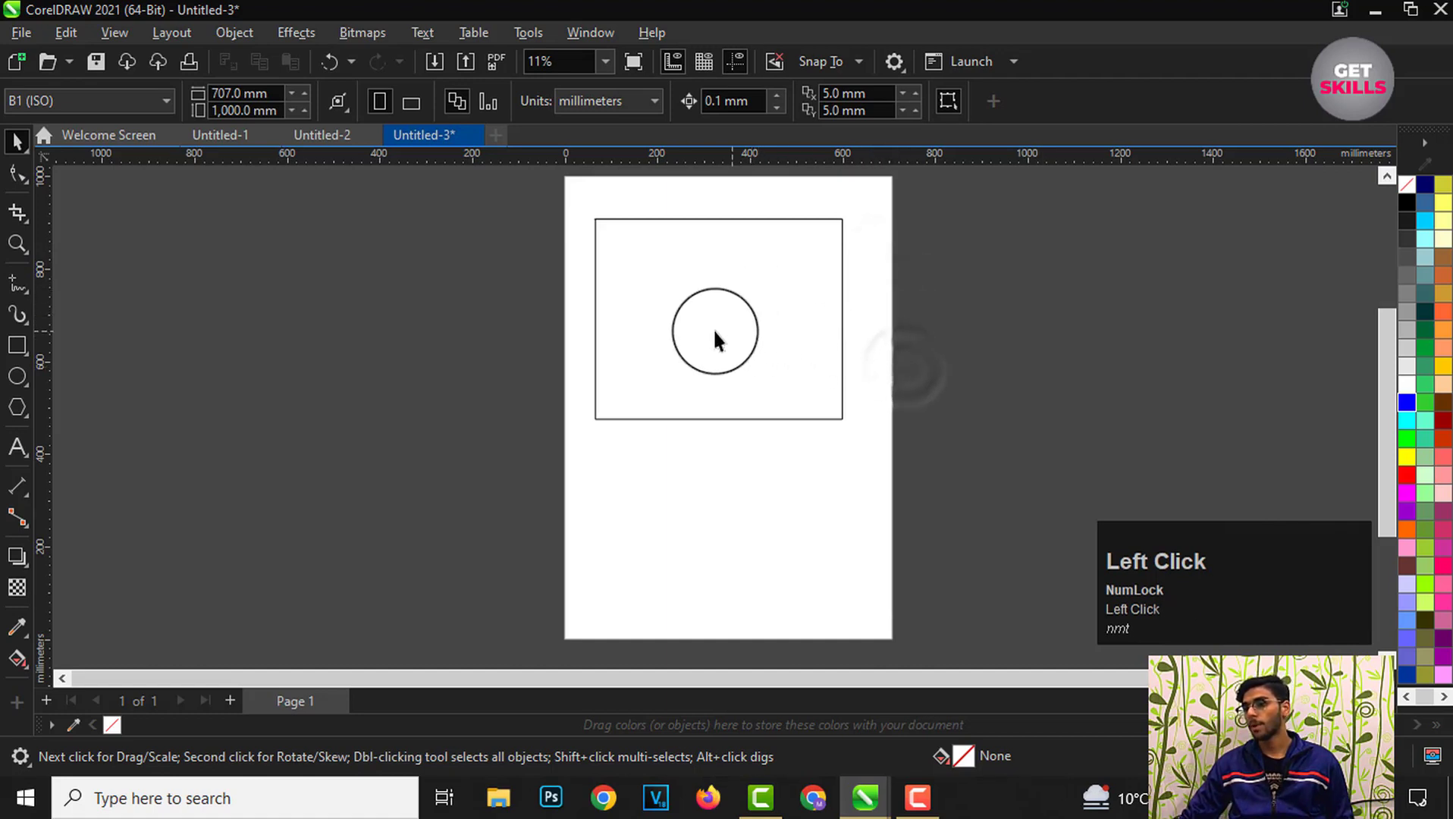
{"action": "left_click_drag", "start_coordinate": [646, 294], "coordinate": [637, 269]}
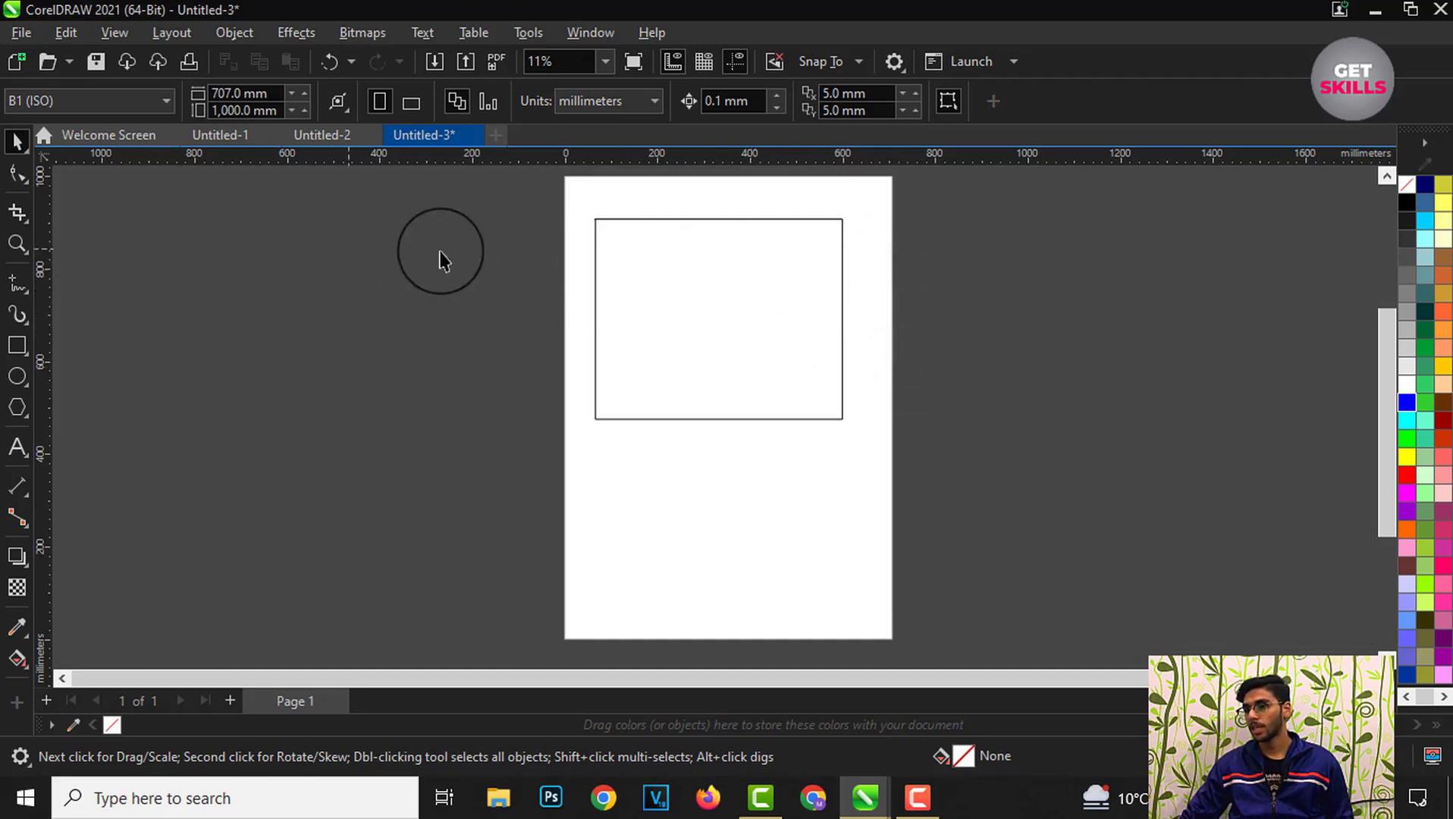
Step: Select and deselect the rectangle several times with the Pick tool
{"action": "left_click", "coordinate": [696, 307]}
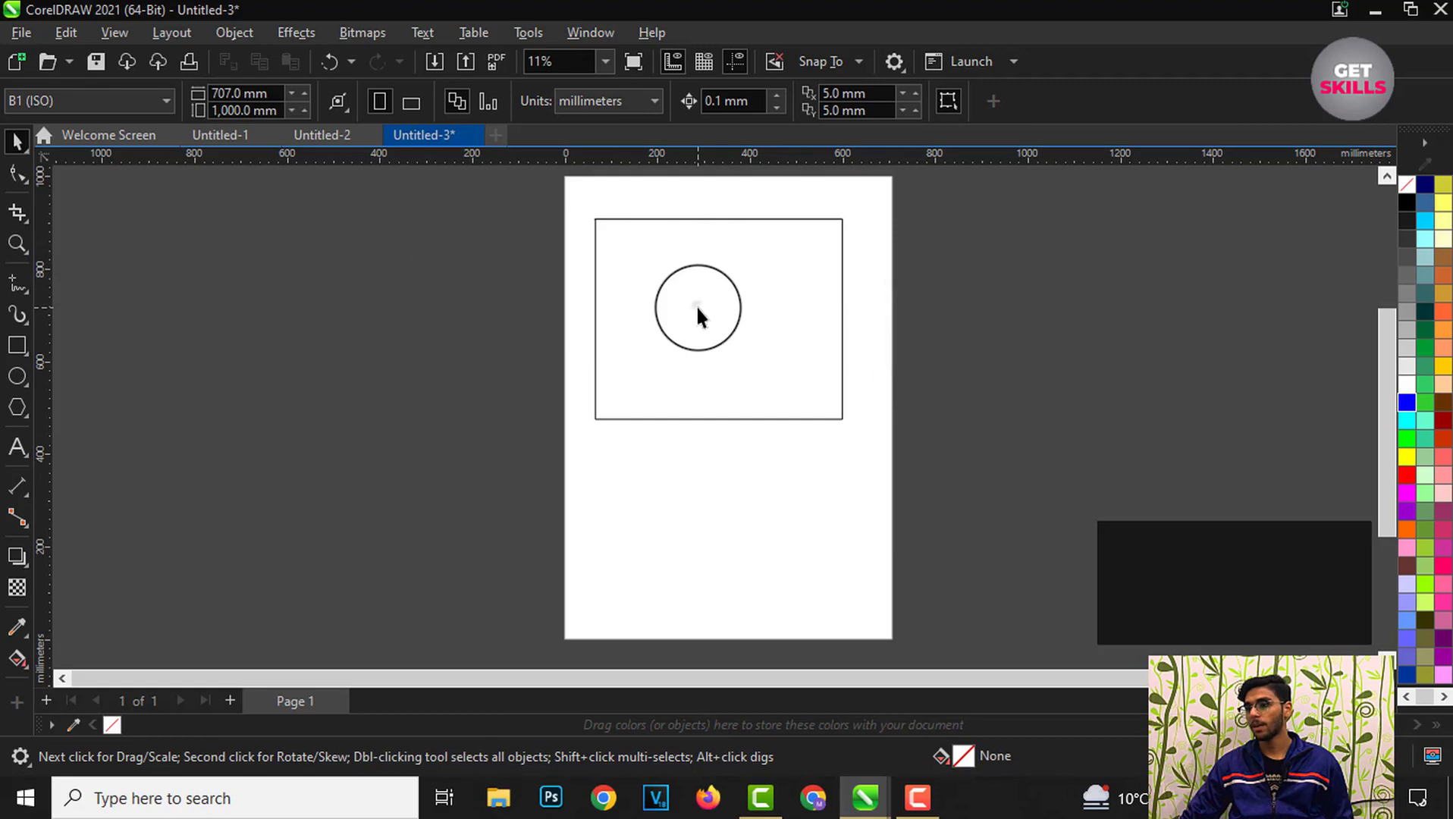
{"action": "left_click", "coordinate": [958, 351]}
{"action": "left_click", "coordinate": [844, 235]}
{"action": "left_click", "coordinate": [921, 300]}
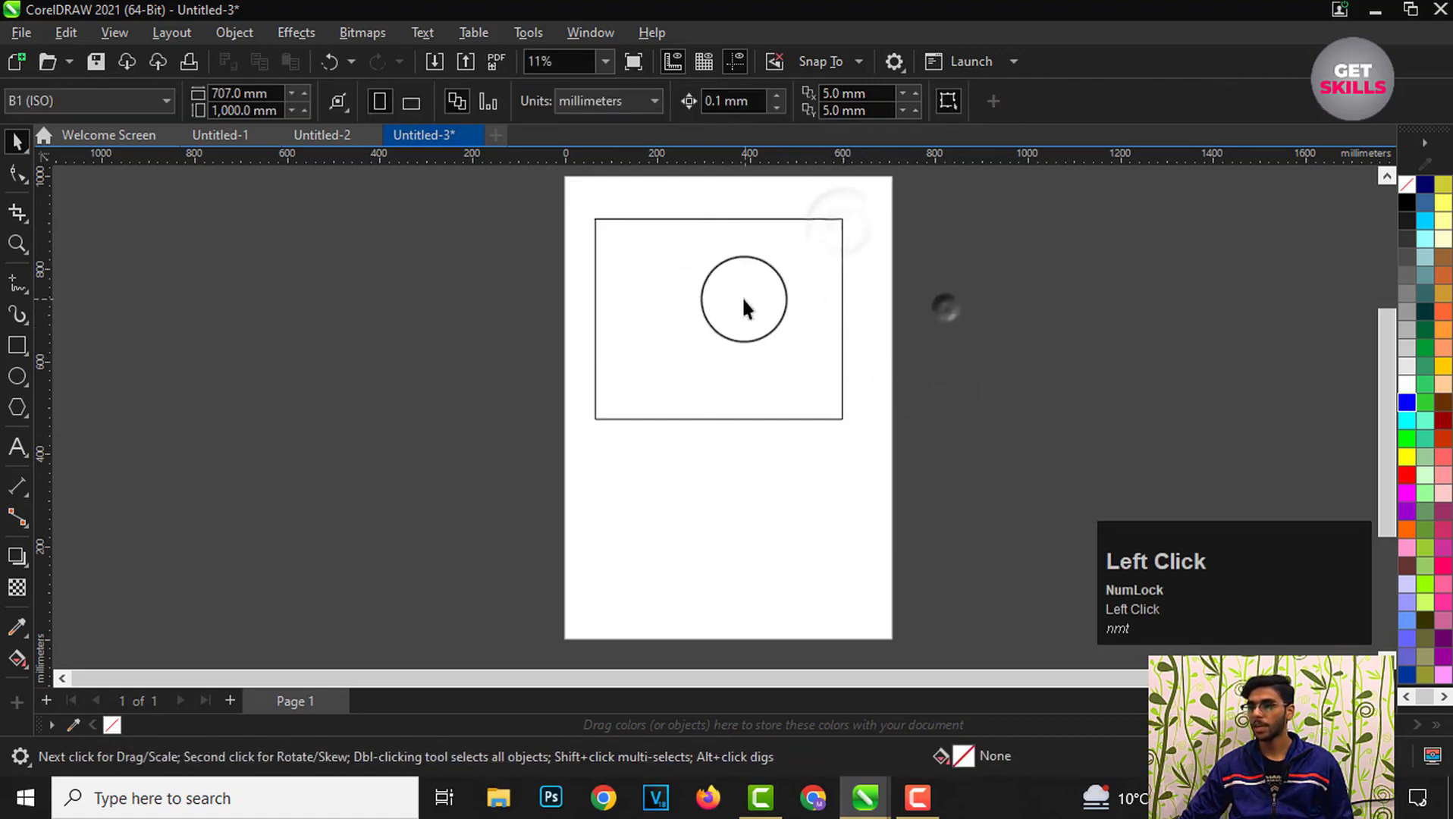
{"action": "left_click", "coordinate": [729, 303]}
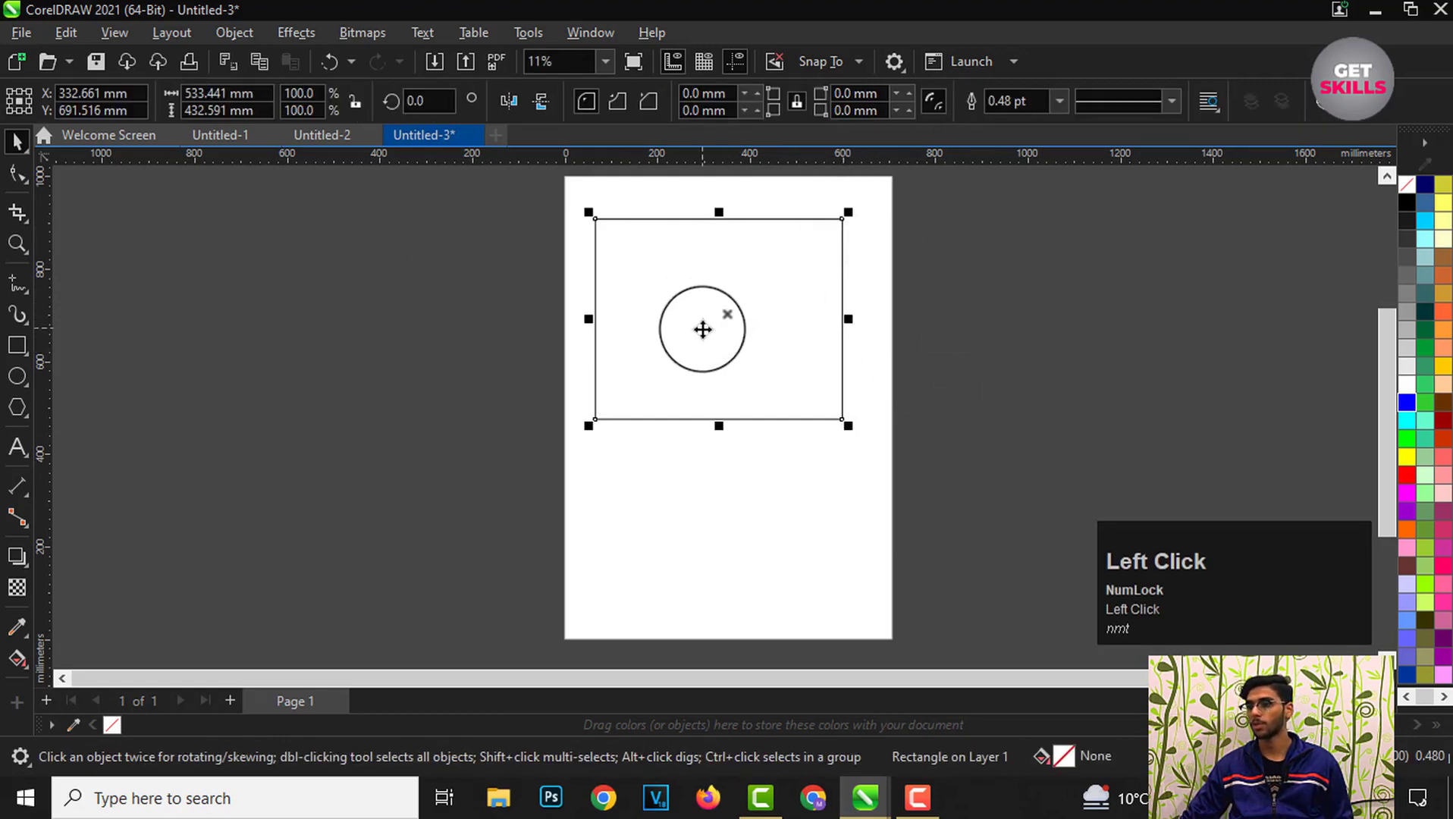
{"action": "left_click", "coordinate": [569, 291]}
{"action": "left_click", "coordinate": [653, 285]}
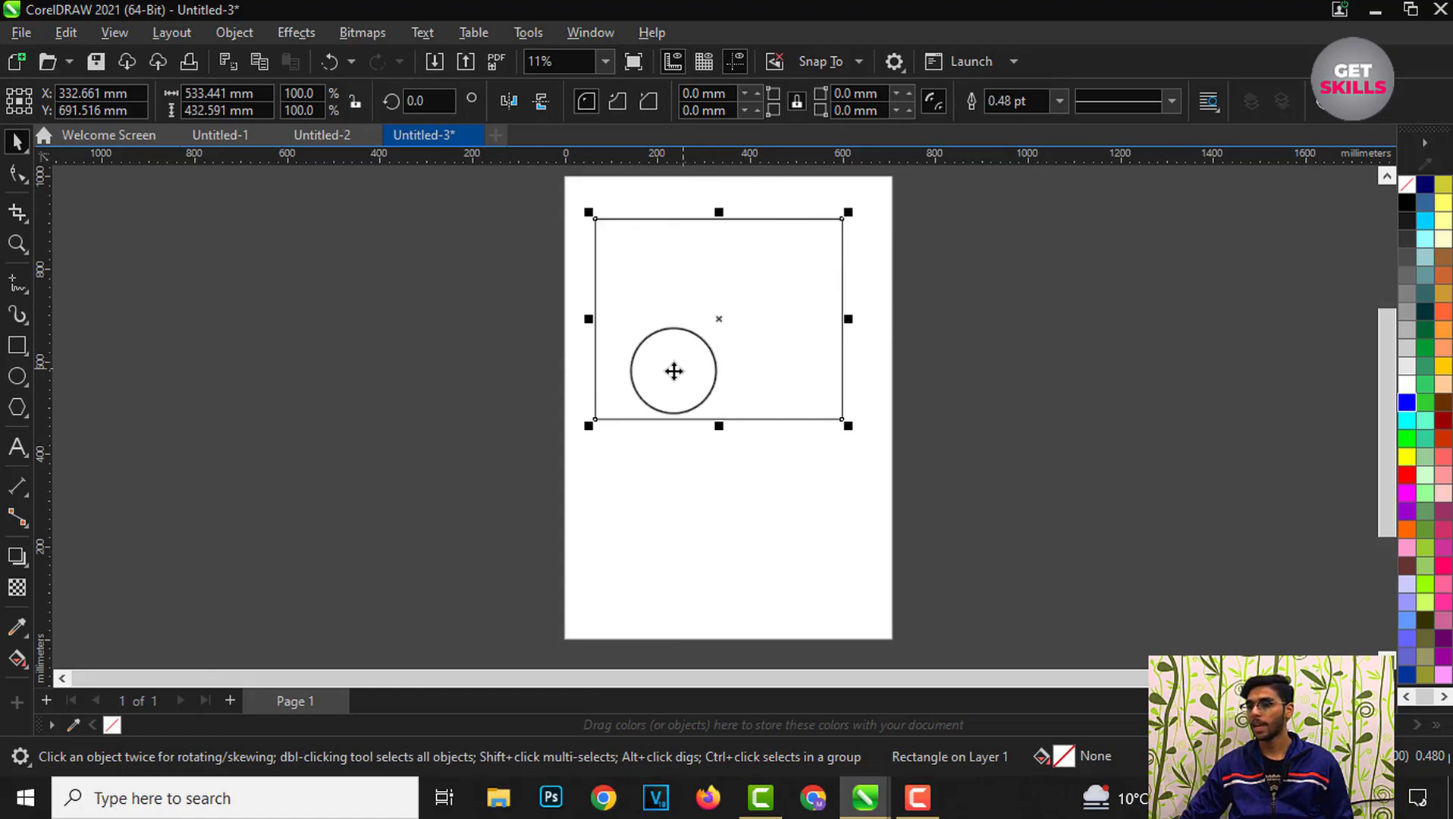
{"action": "left_click", "coordinate": [464, 331]}
{"action": "left_click", "coordinate": [657, 326]}
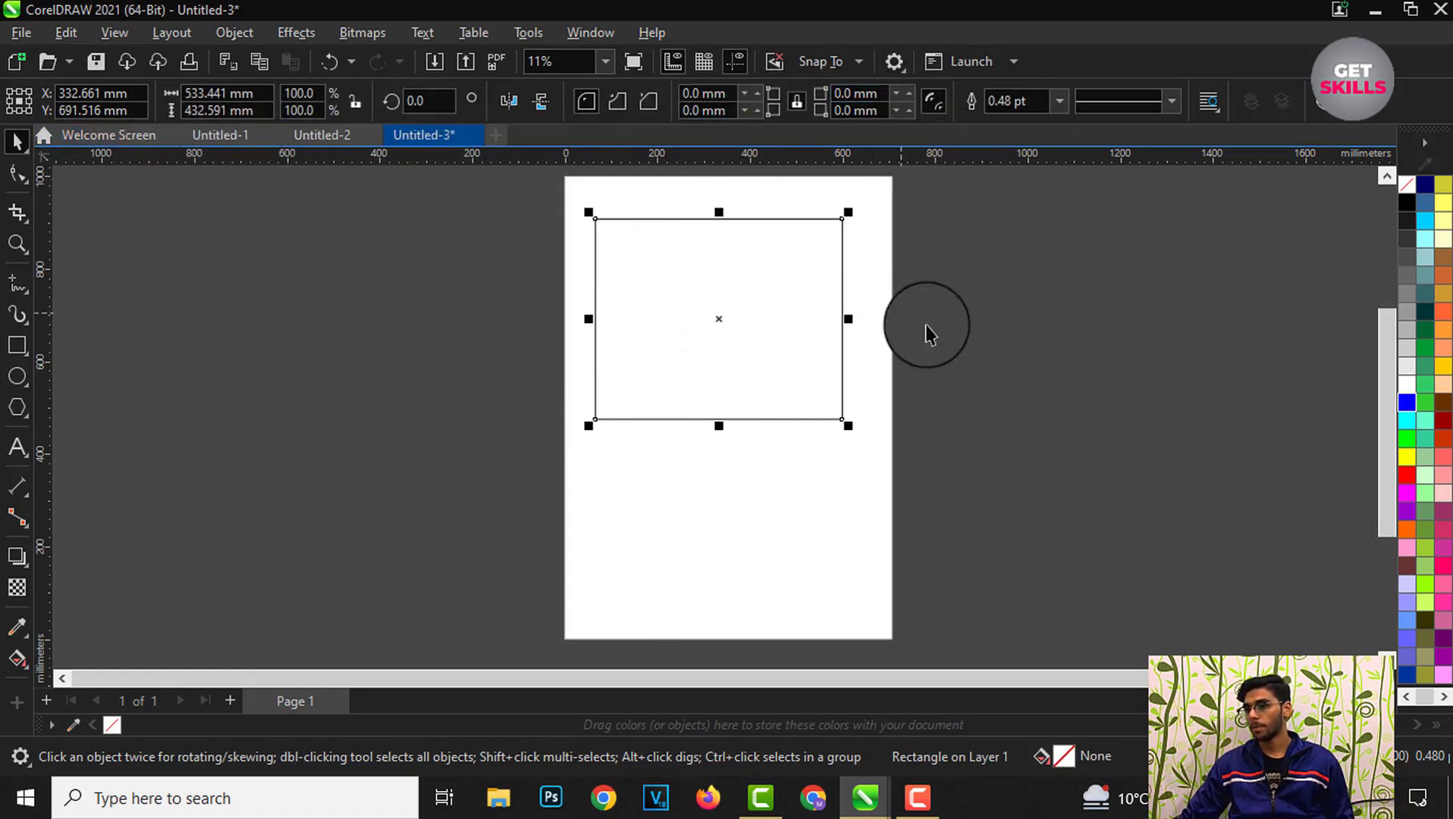
{"action": "left_click", "coordinate": [963, 304]}
Step: Resize the rectangle with its side and corner handles to about 443 × 305 mm
{"action": "left_click", "coordinate": [765, 298]}
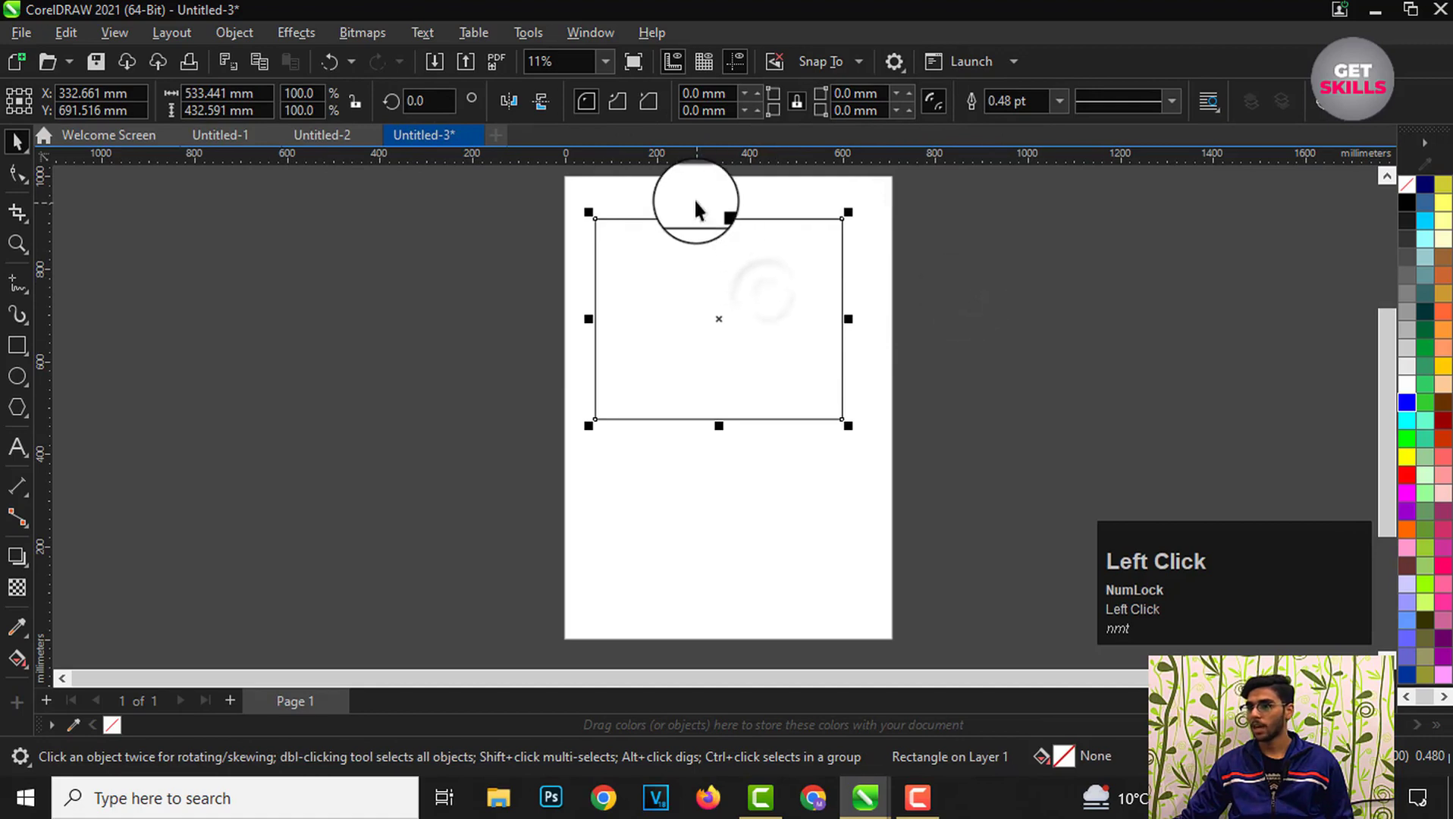
{"action": "scroll", "coordinate": [665, 220], "scroll_direction": "up", "scroll_amount": 1}
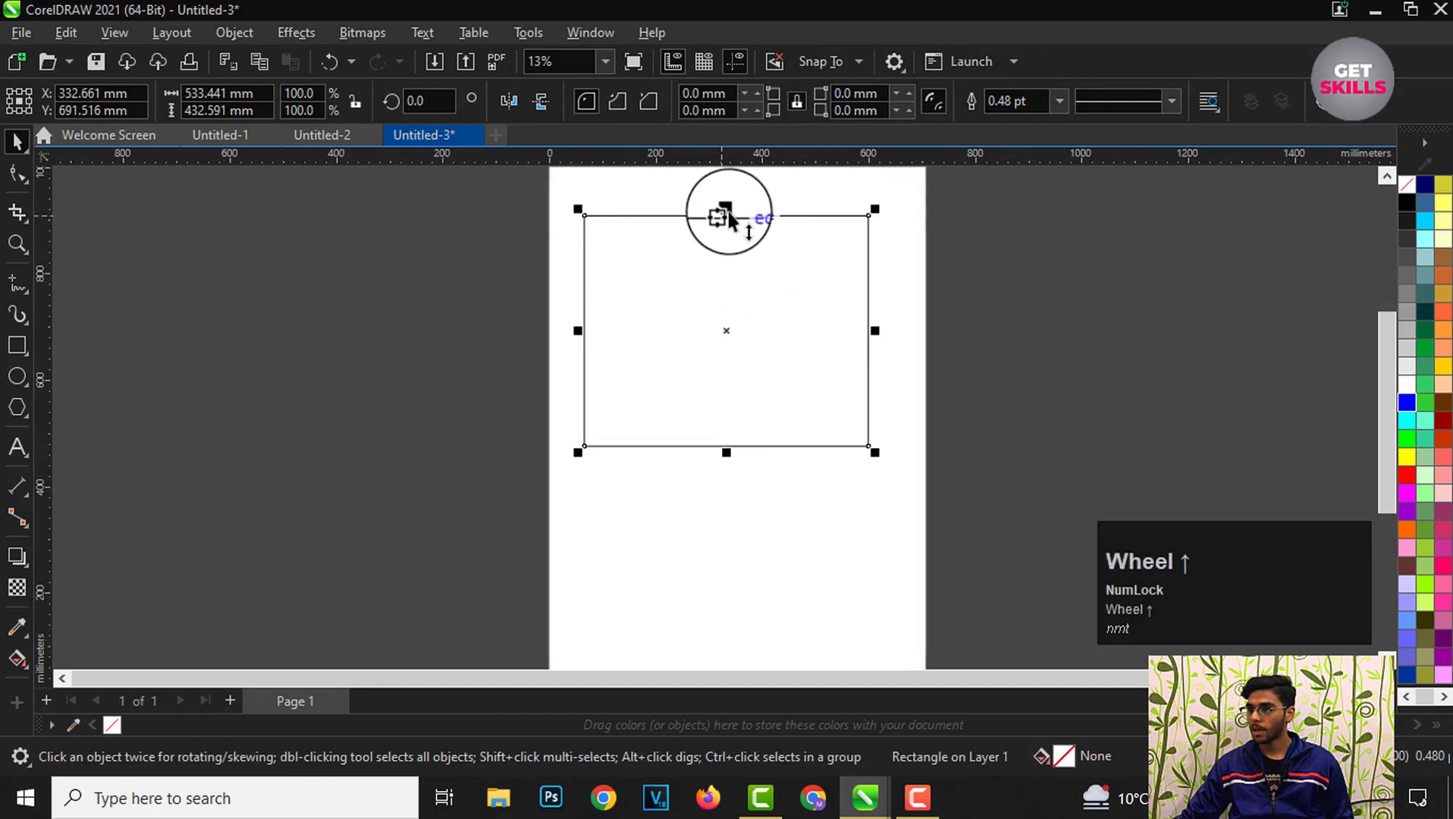
{"action": "left_click_drag", "start_coordinate": [728, 210], "coordinate": [727, 280]}
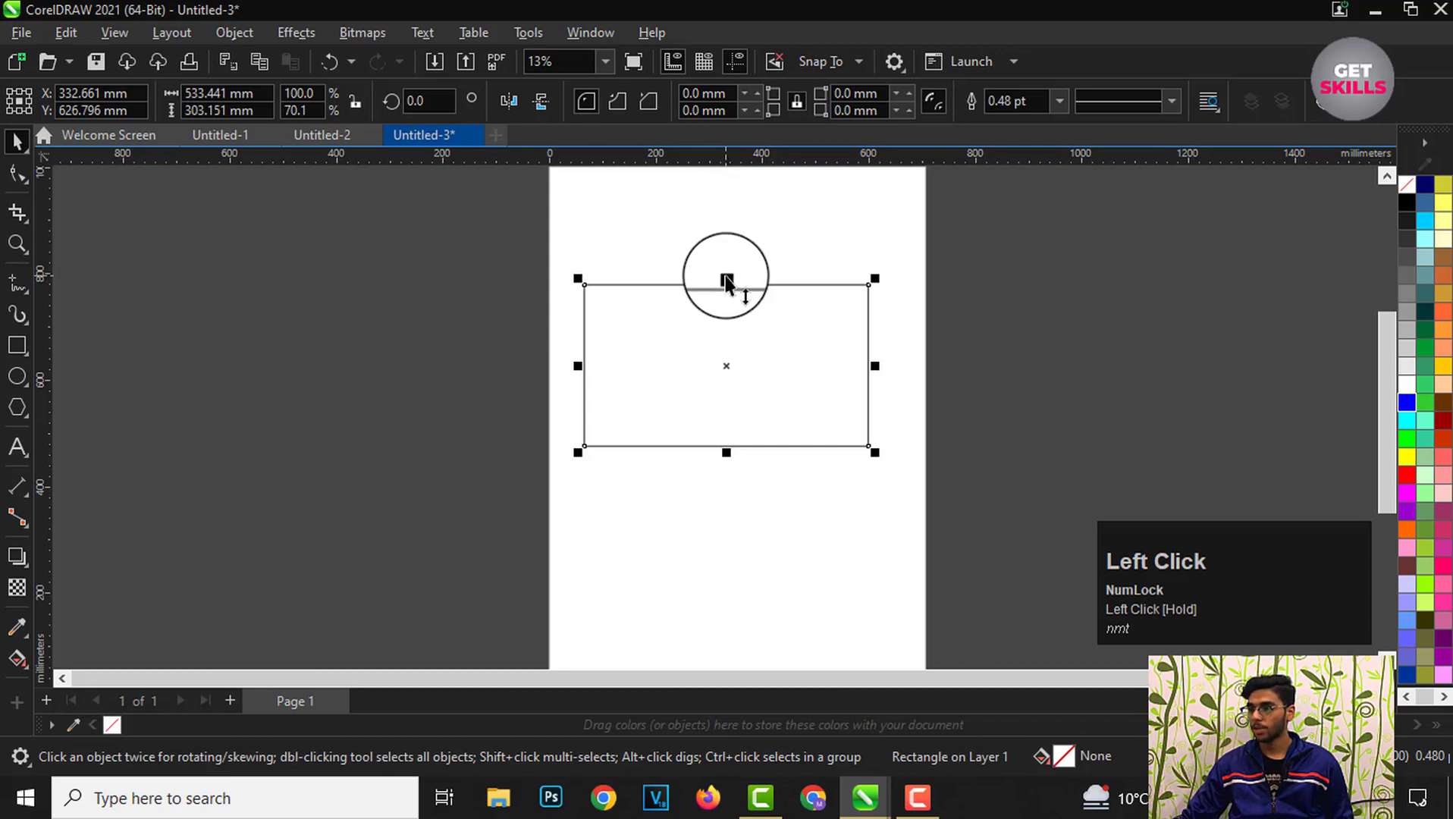
{"action": "left_click_drag", "start_coordinate": [726, 454], "coordinate": [726, 414]}
{"action": "left_click_drag", "start_coordinate": [589, 349], "coordinate": [636, 347]}
{"action": "left_click_drag", "start_coordinate": [872, 349], "coordinate": [827, 348]}
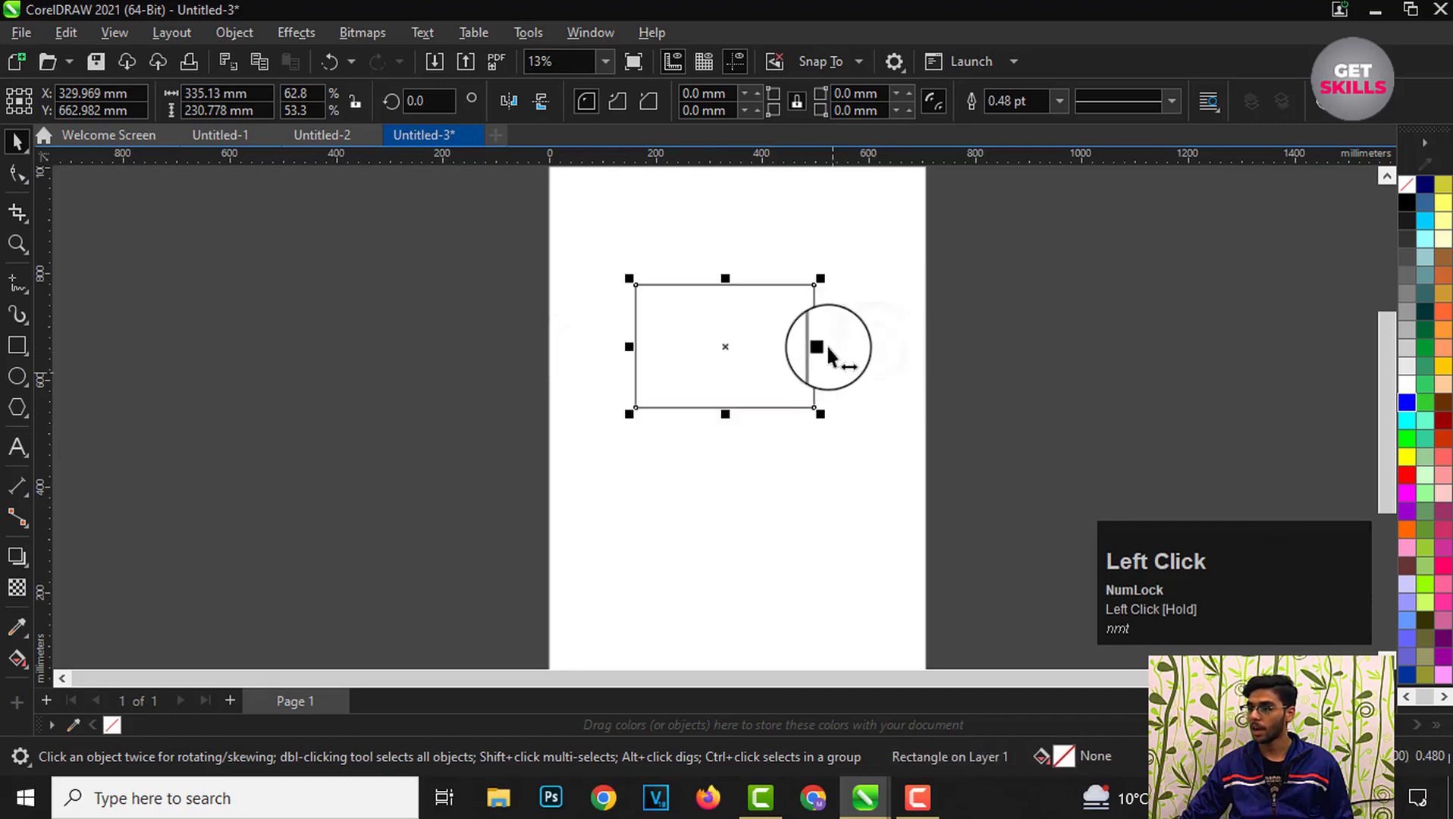
{"action": "left_click_drag", "start_coordinate": [820, 281], "coordinate": [882, 243]}
Step: Fill the rectangle with cyan from the color palette
{"action": "scroll", "coordinate": [749, 379], "scroll_direction": "down", "scroll_amount": 1}
{"action": "scroll", "coordinate": [798, 282], "scroll_direction": "up", "scroll_amount": 1}
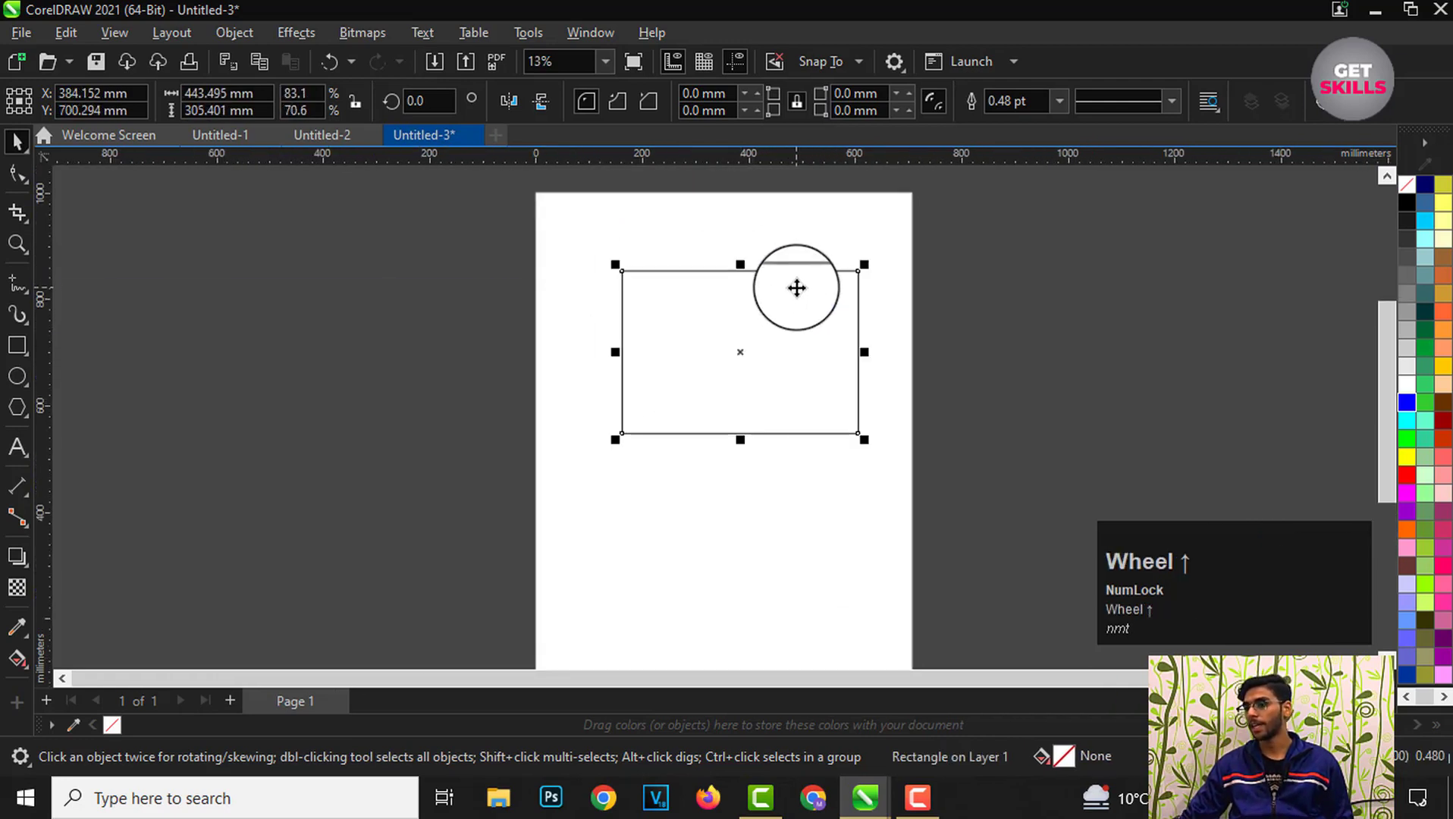
{"action": "scroll", "coordinate": [796, 287], "scroll_direction": "up", "scroll_amount": 1}
{"action": "left_click", "coordinate": [991, 375]}
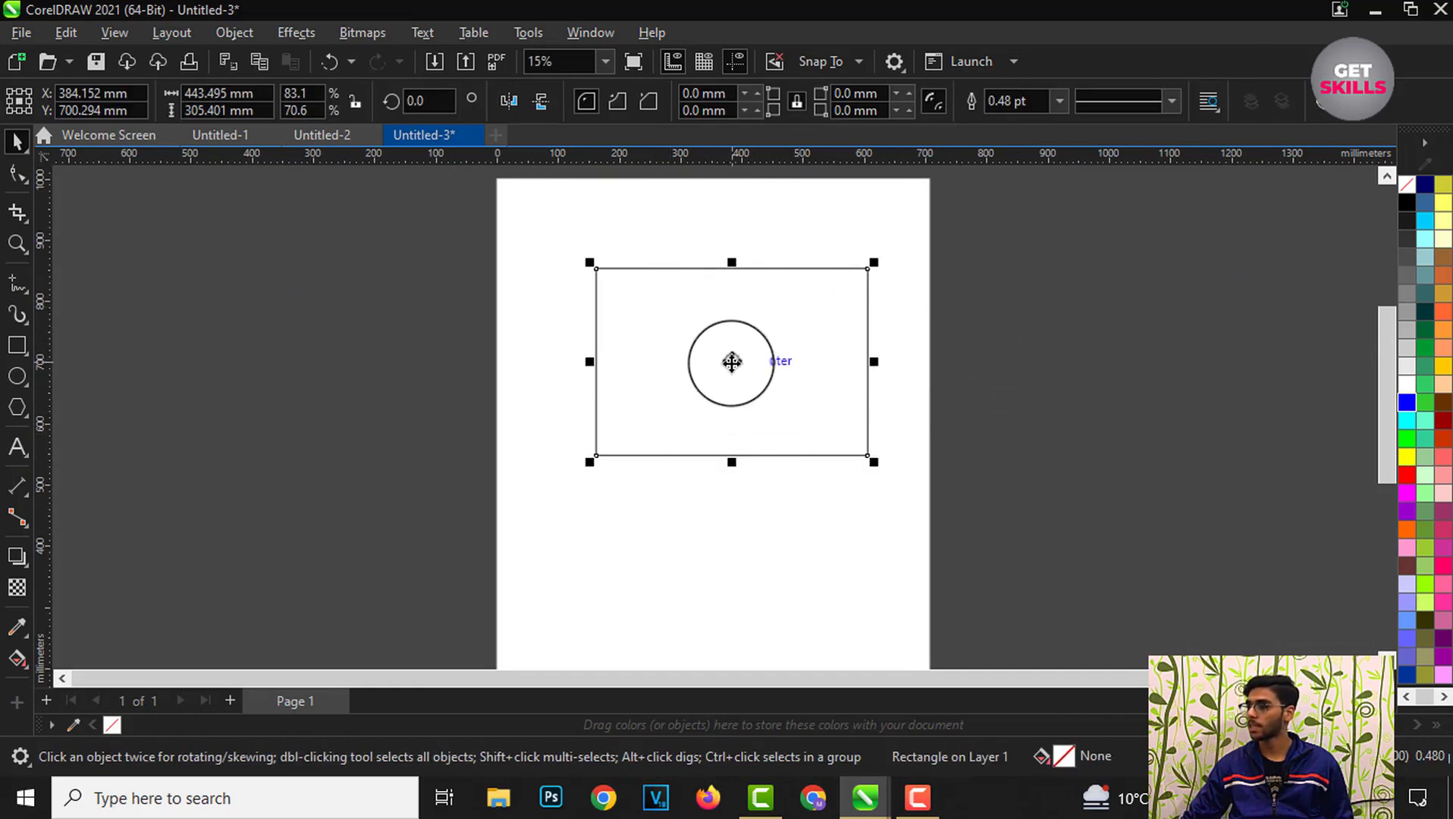
{"action": "left_click", "coordinate": [1415, 425]}
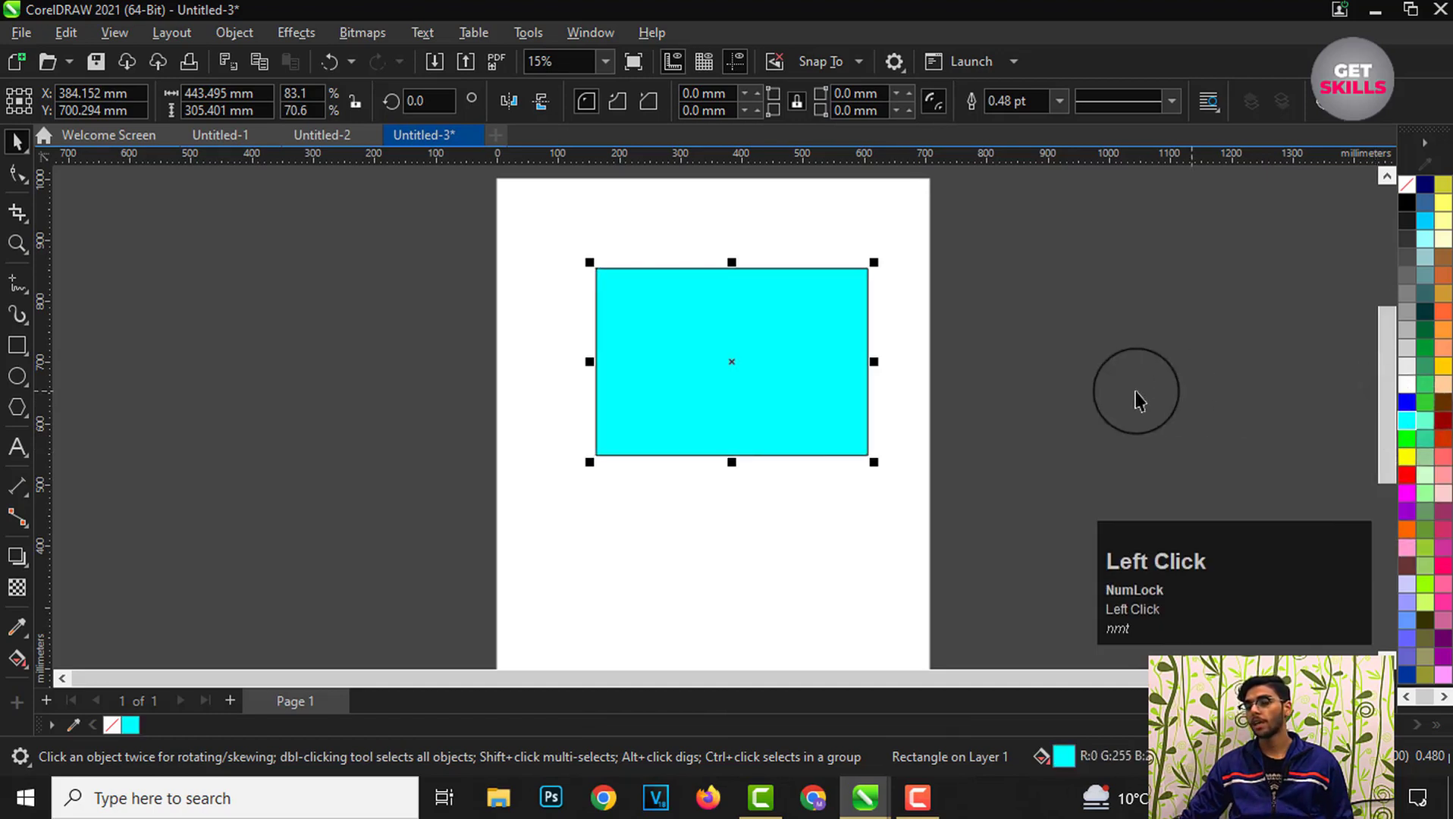
Step: Draw a circle about 222 × 227 mm below the rectangle with the Ellipse tool, then return to the Pick tool
{"action": "left_click", "coordinate": [785, 508]}
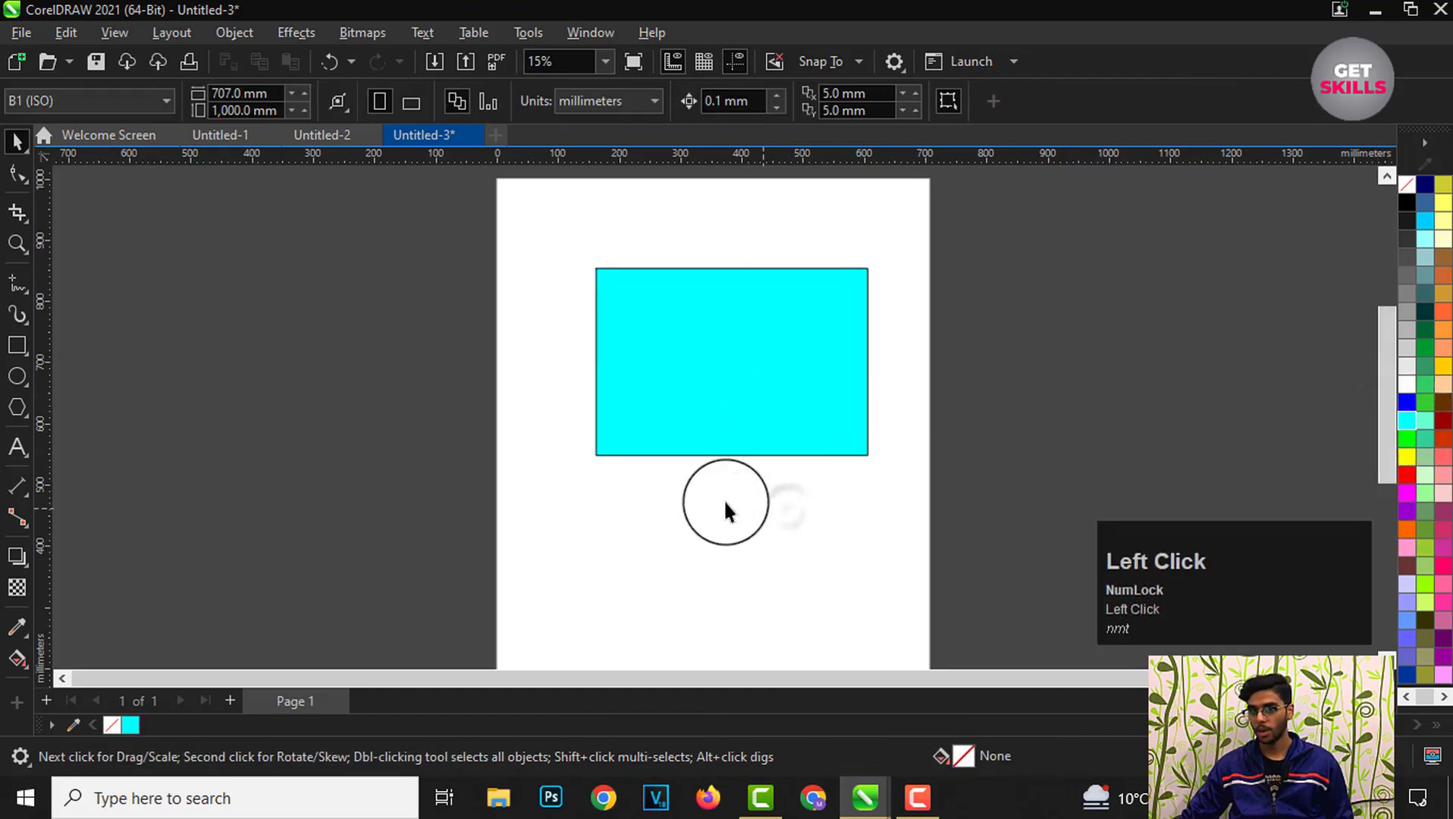
{"action": "left_click", "coordinate": [18, 377]}
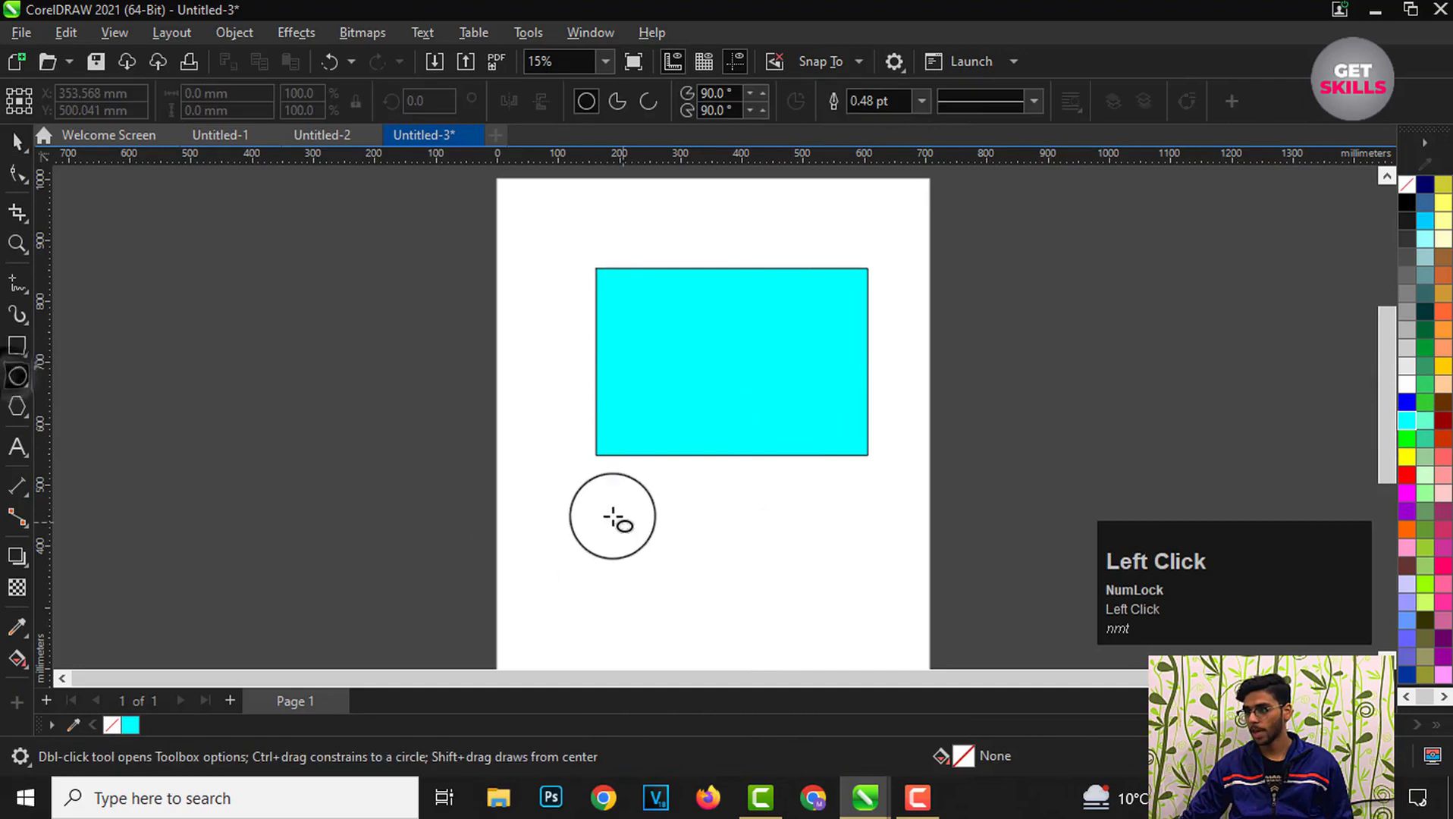
{"action": "left_click_drag", "start_coordinate": [596, 503], "coordinate": [732, 643]}
{"action": "left_click", "coordinate": [17, 141]}
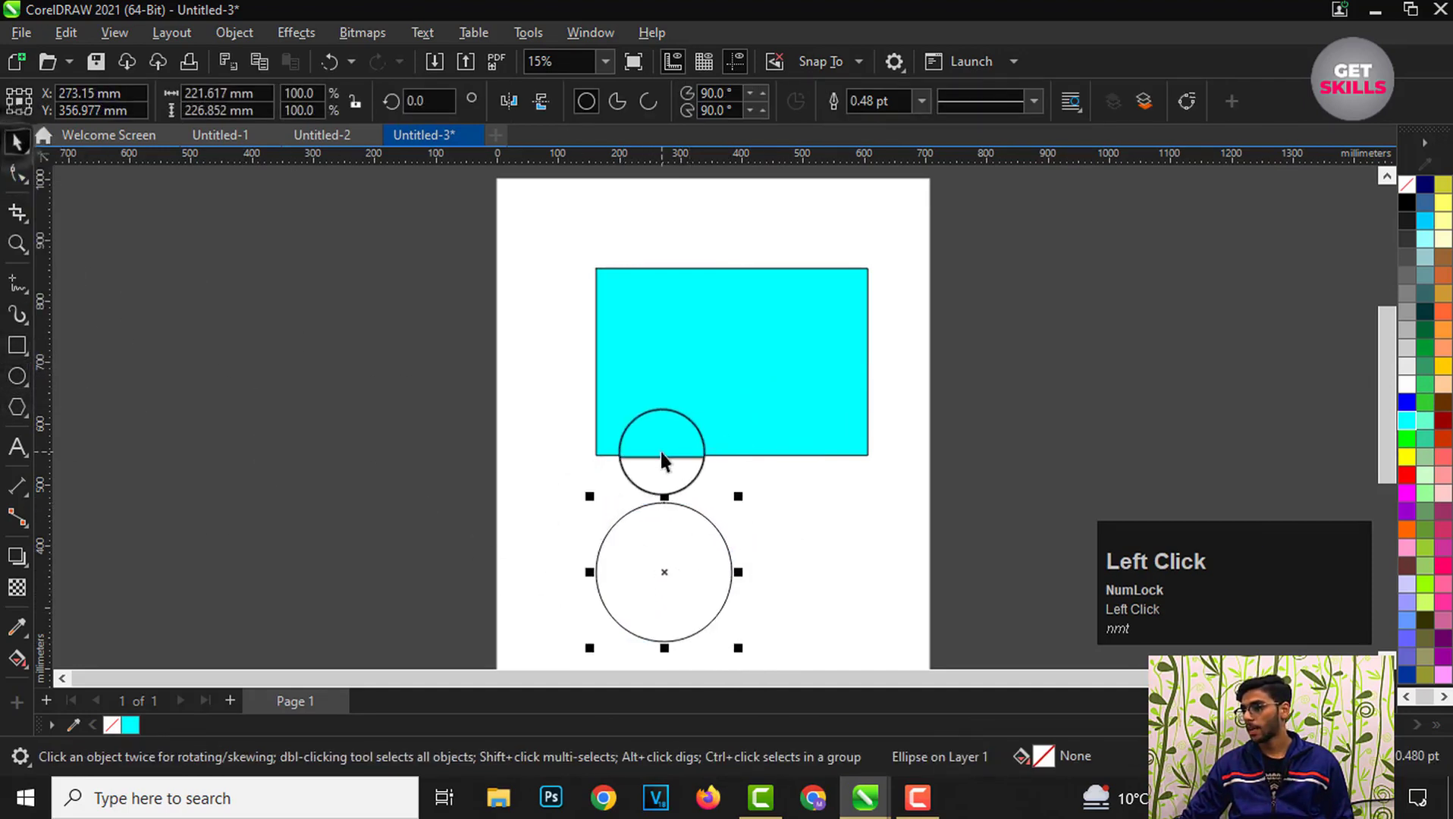
Step: Fill the circle with red and move it below the rectangle's centre
{"action": "left_click", "coordinate": [1407, 474]}
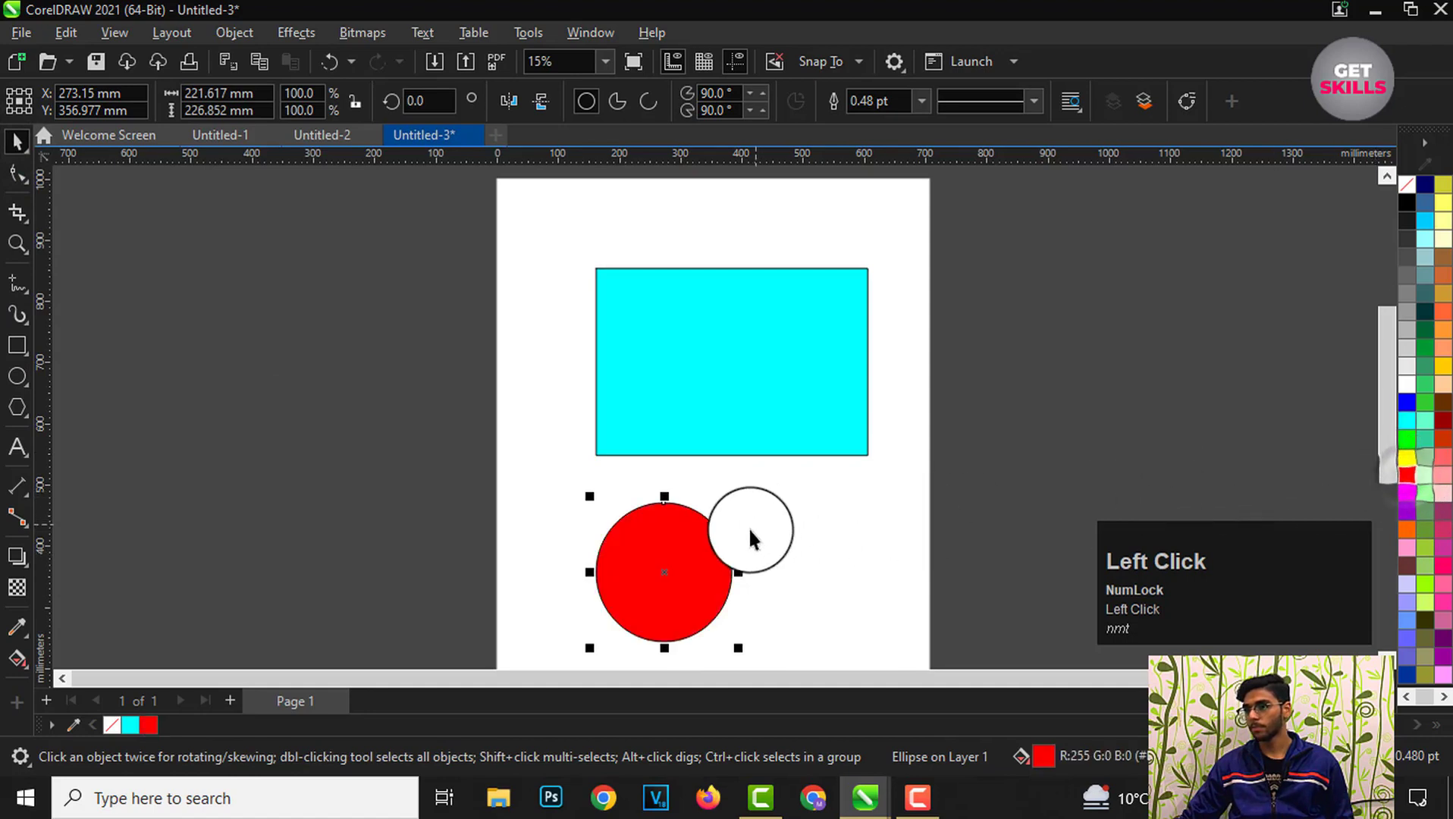
{"action": "left_click_drag", "start_coordinate": [682, 592], "coordinate": [739, 561]}
{"action": "scroll", "coordinate": [732, 506], "scroll_direction": "up", "scroll_amount": 1}
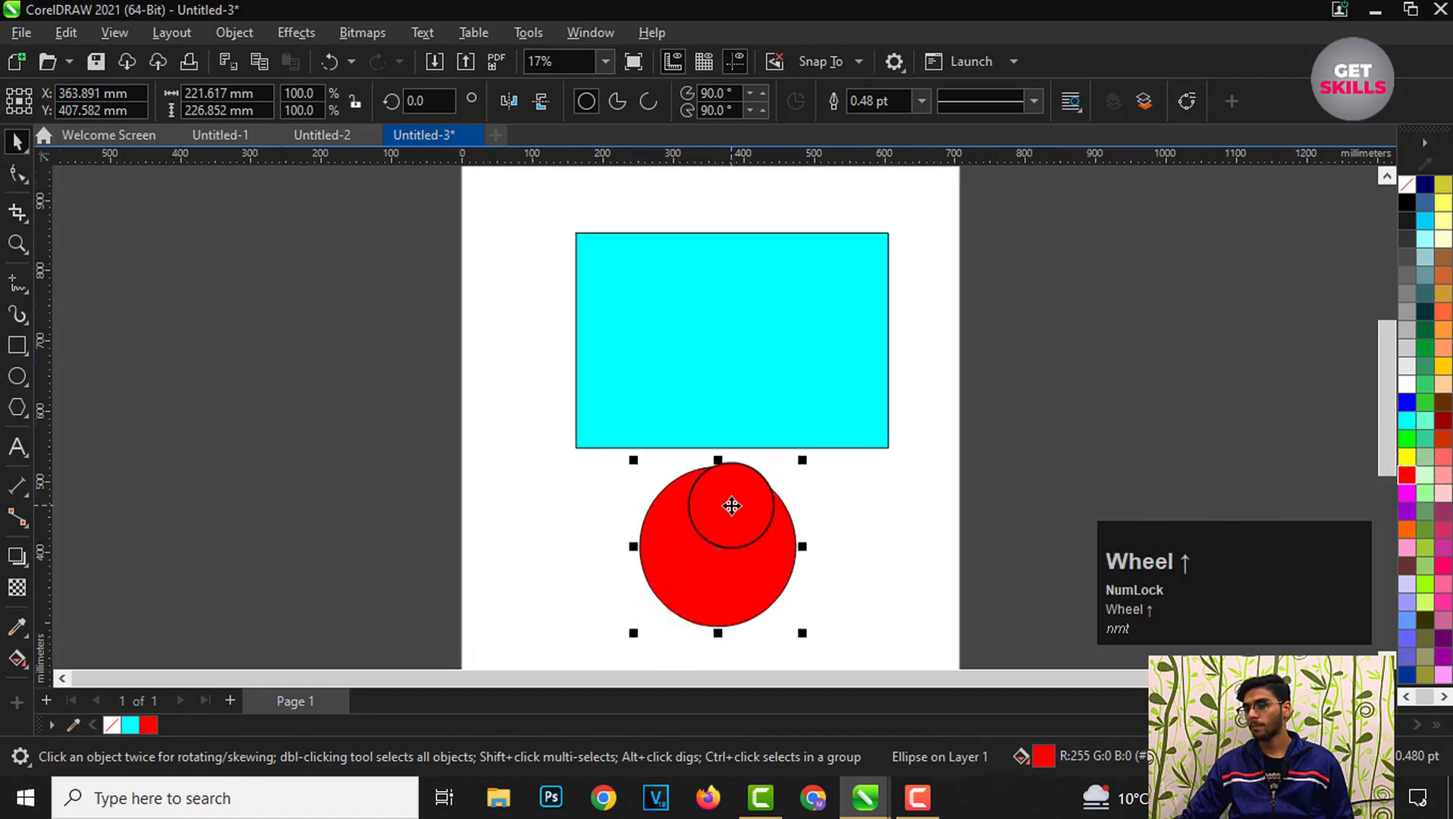
{"action": "left_click_drag", "start_coordinate": [731, 506], "coordinate": [743, 534]}
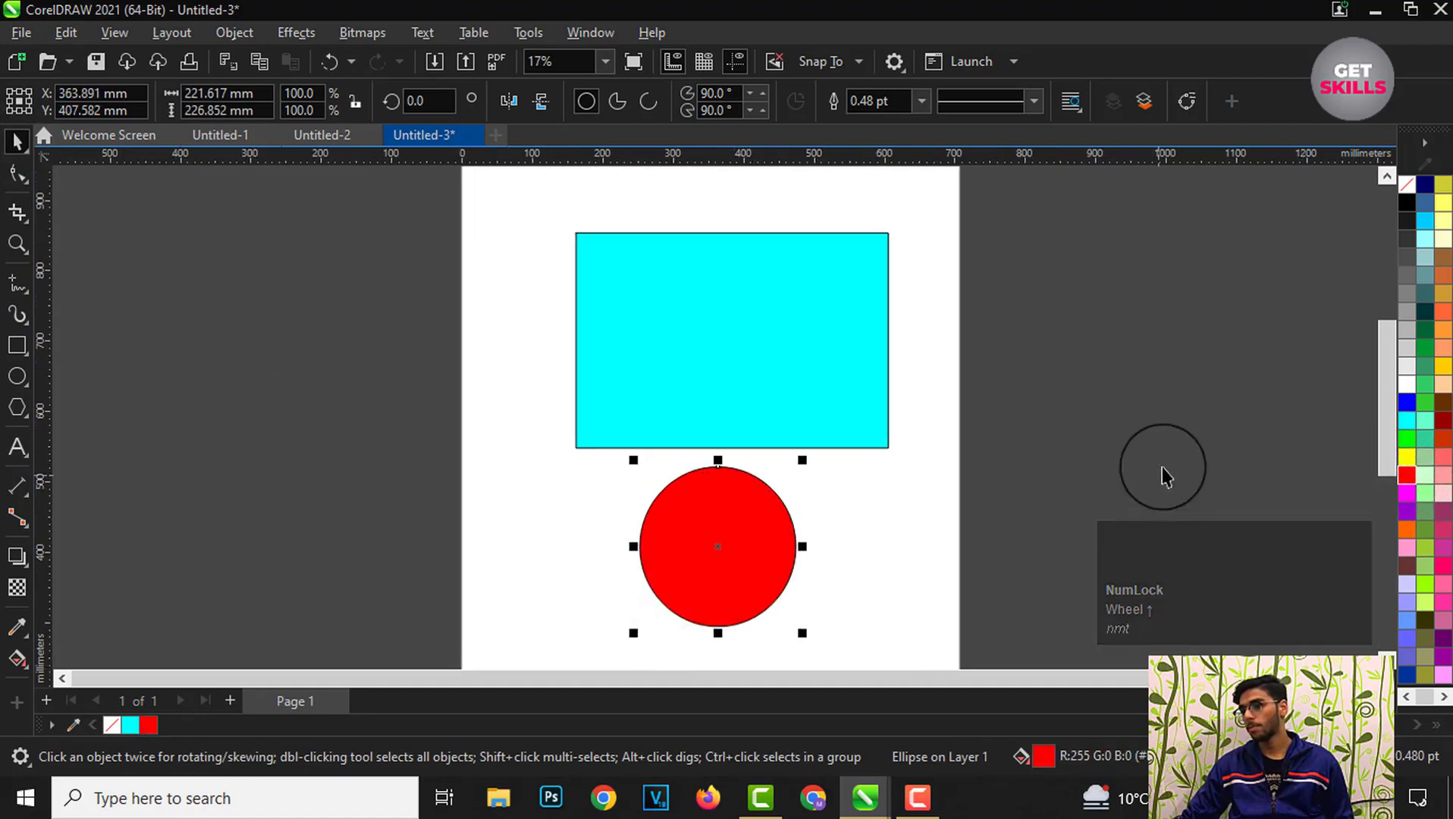
Step: Recolor the rectangle through several palette colors, ending with pink, and deselect it
{"action": "left_click", "coordinate": [794, 389]}
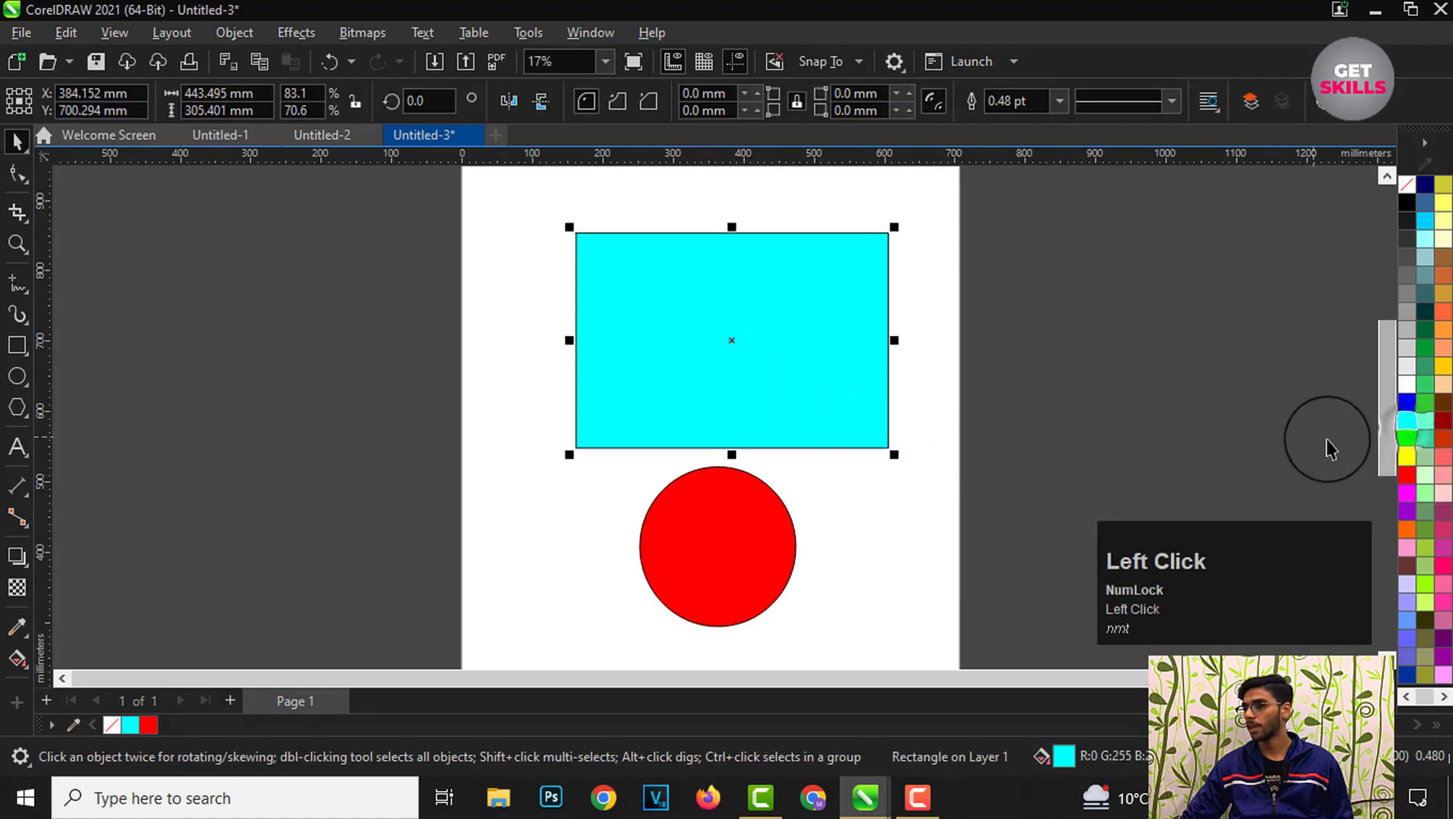
{"action": "left_click", "coordinate": [1409, 439]}
{"action": "left_click", "coordinate": [1408, 473]}
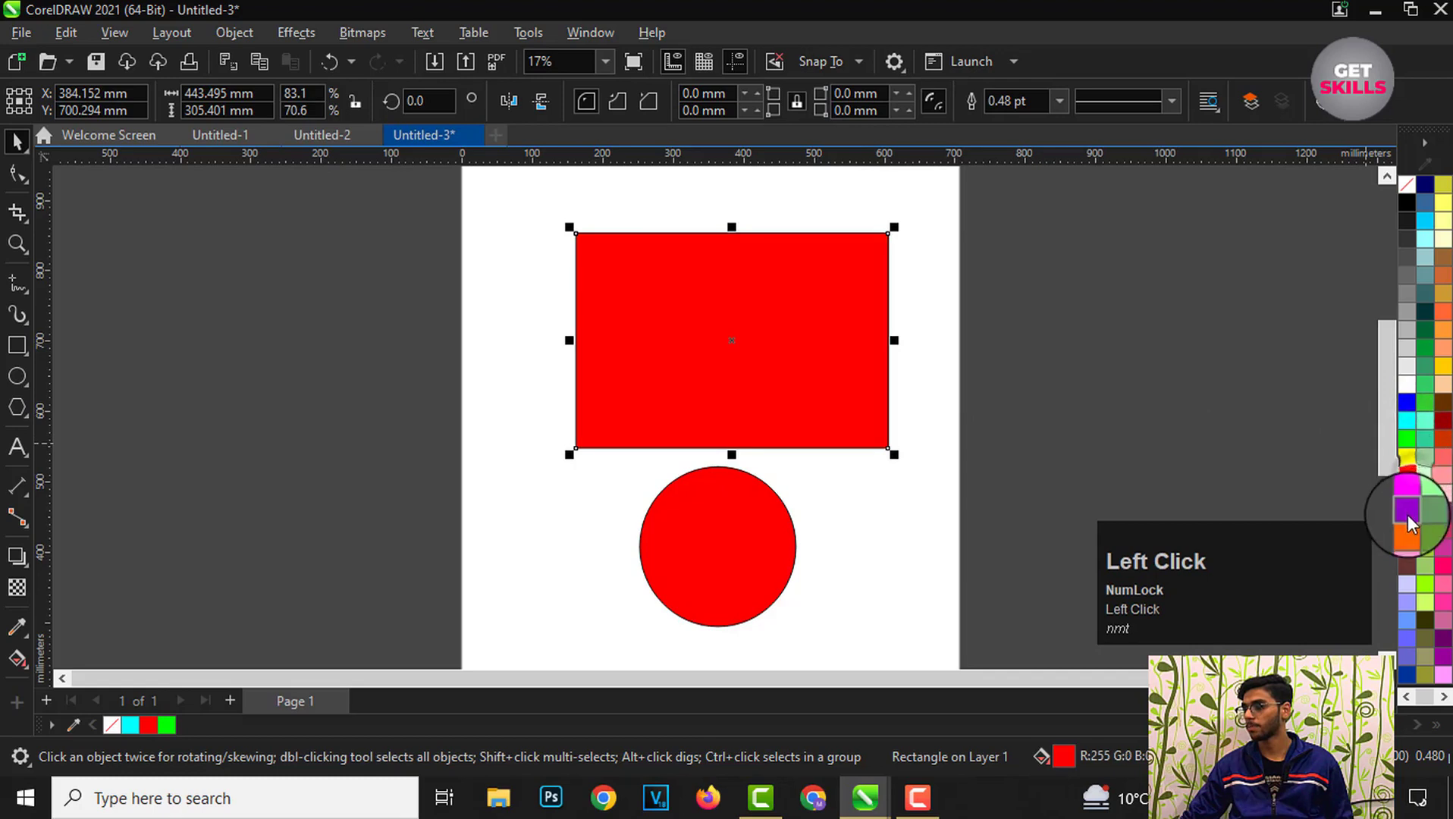
{"action": "left_click", "coordinate": [1408, 519]}
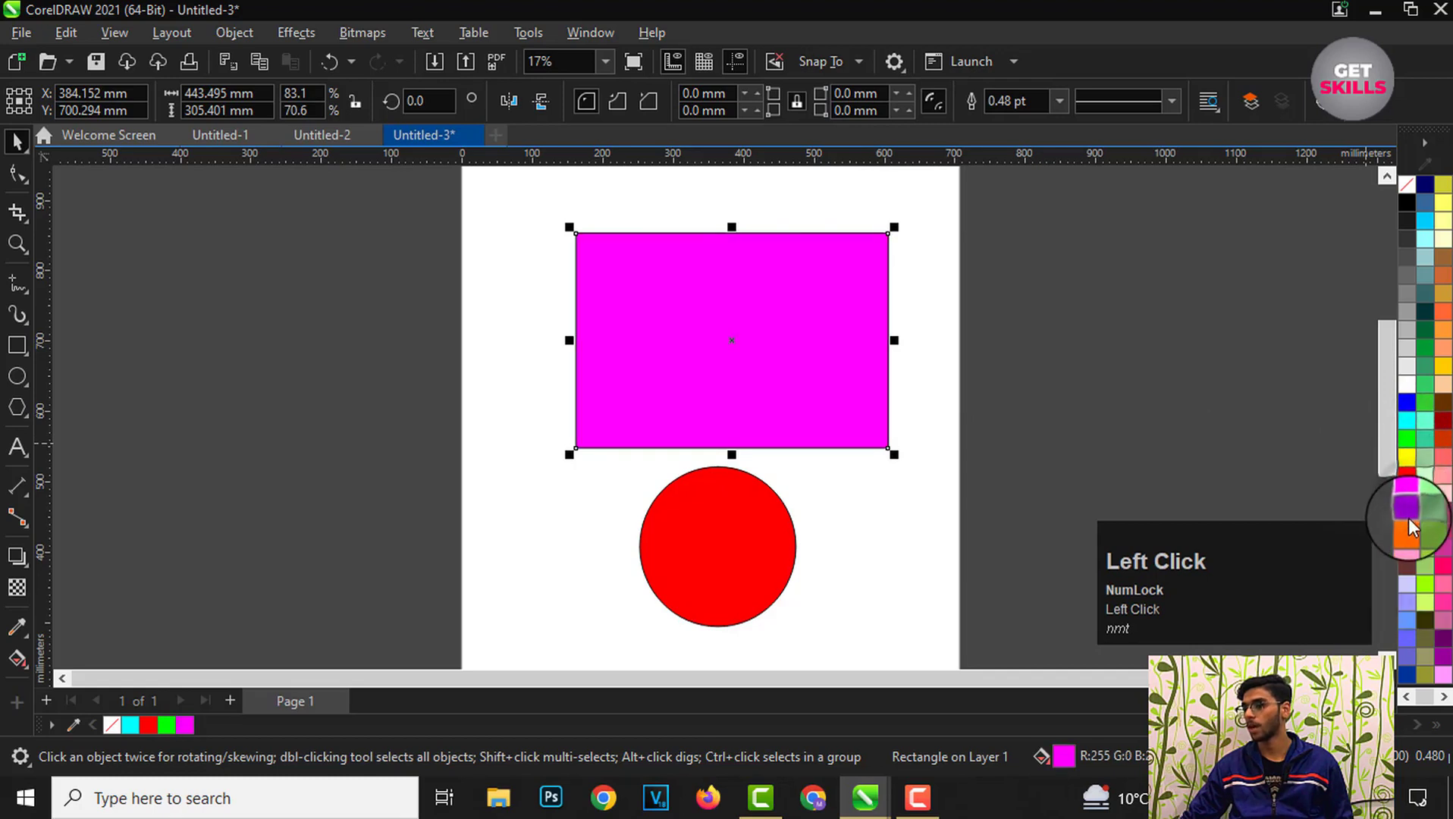
{"action": "left_click", "coordinate": [1407, 511]}
{"action": "left_click", "coordinate": [1407, 547]}
{"action": "left_click", "coordinate": [1145, 447]}
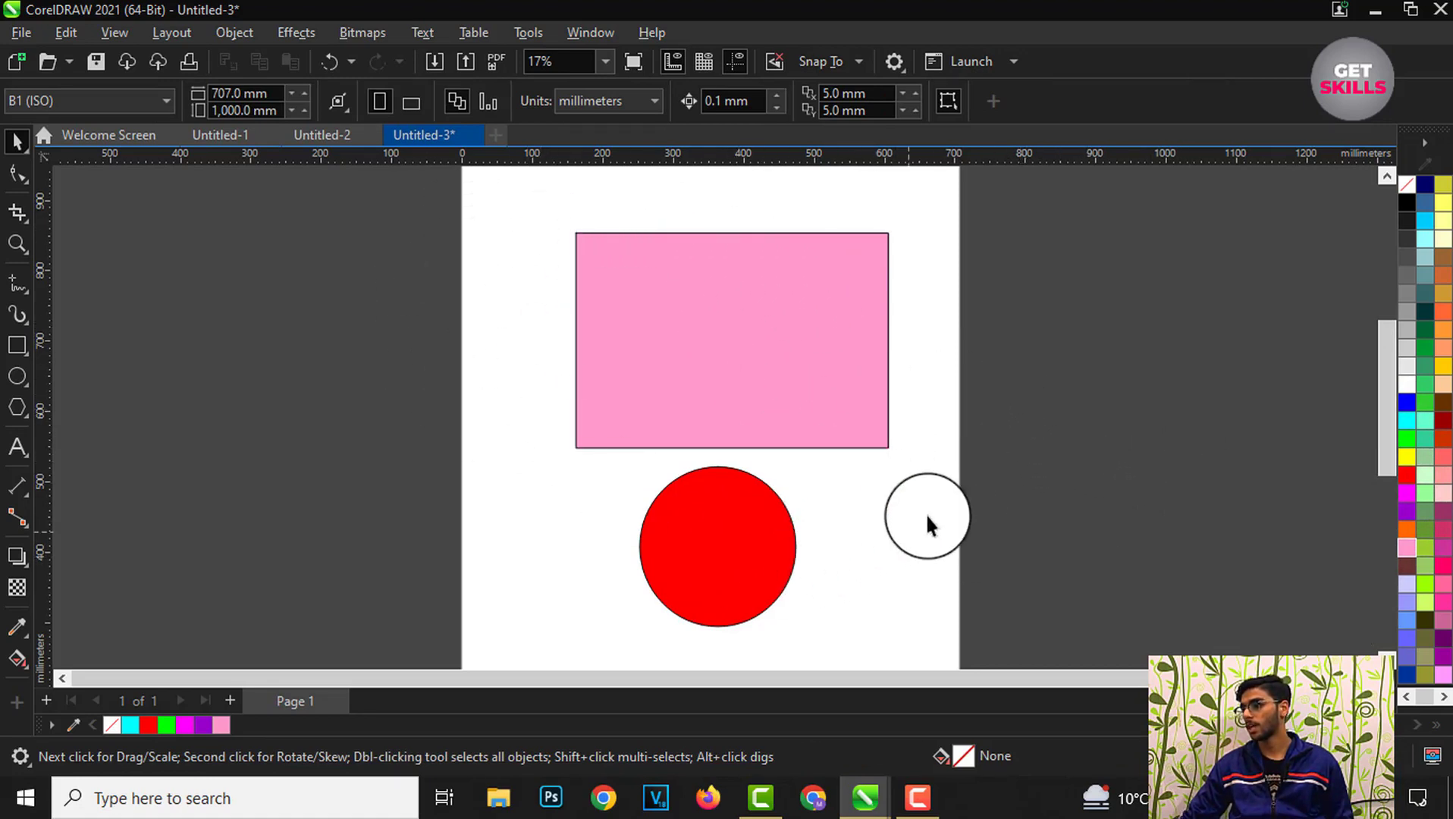
{"action": "left_click", "coordinate": [1401, 400]}
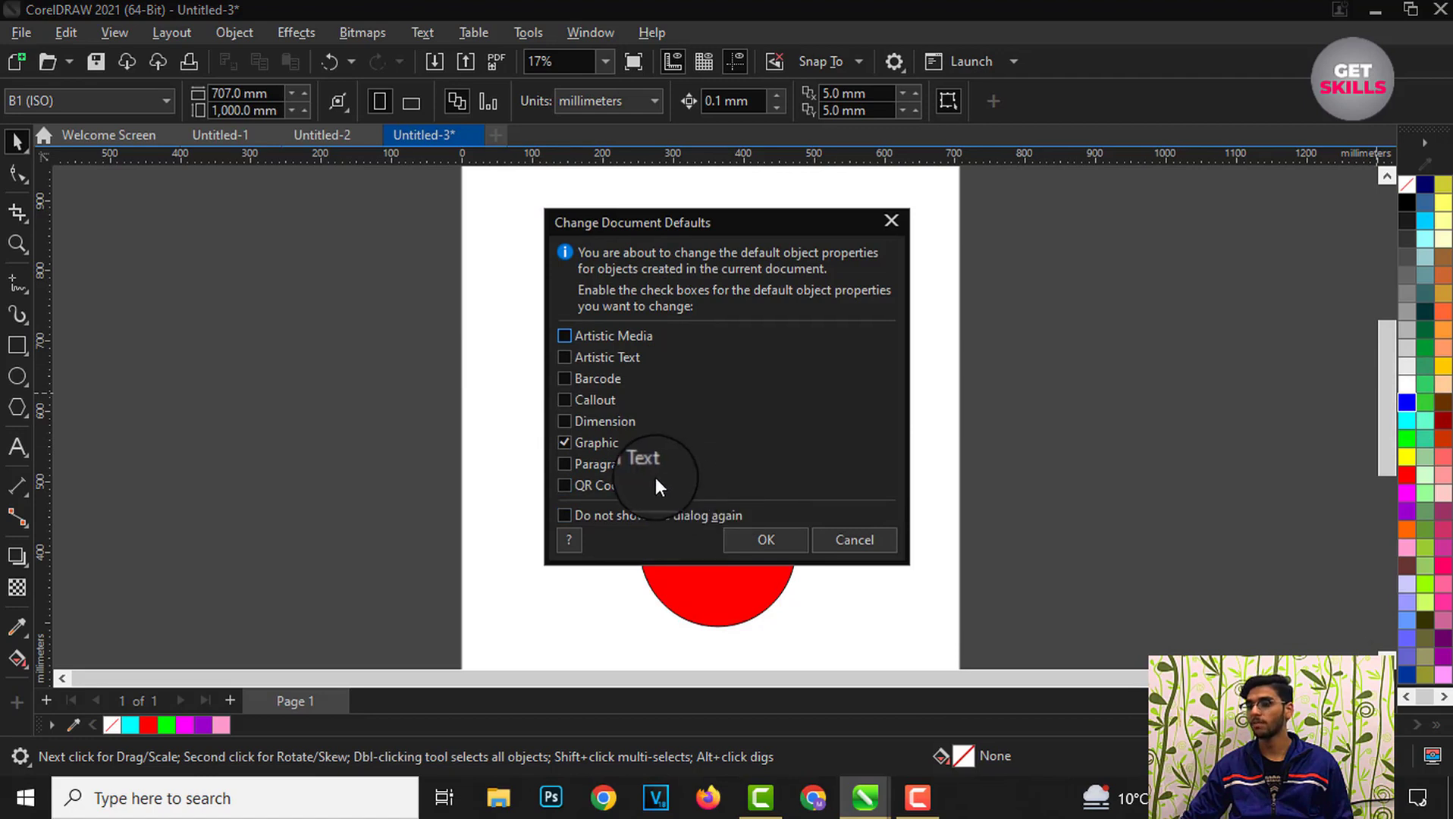
{"action": "left_click", "coordinate": [849, 539]}
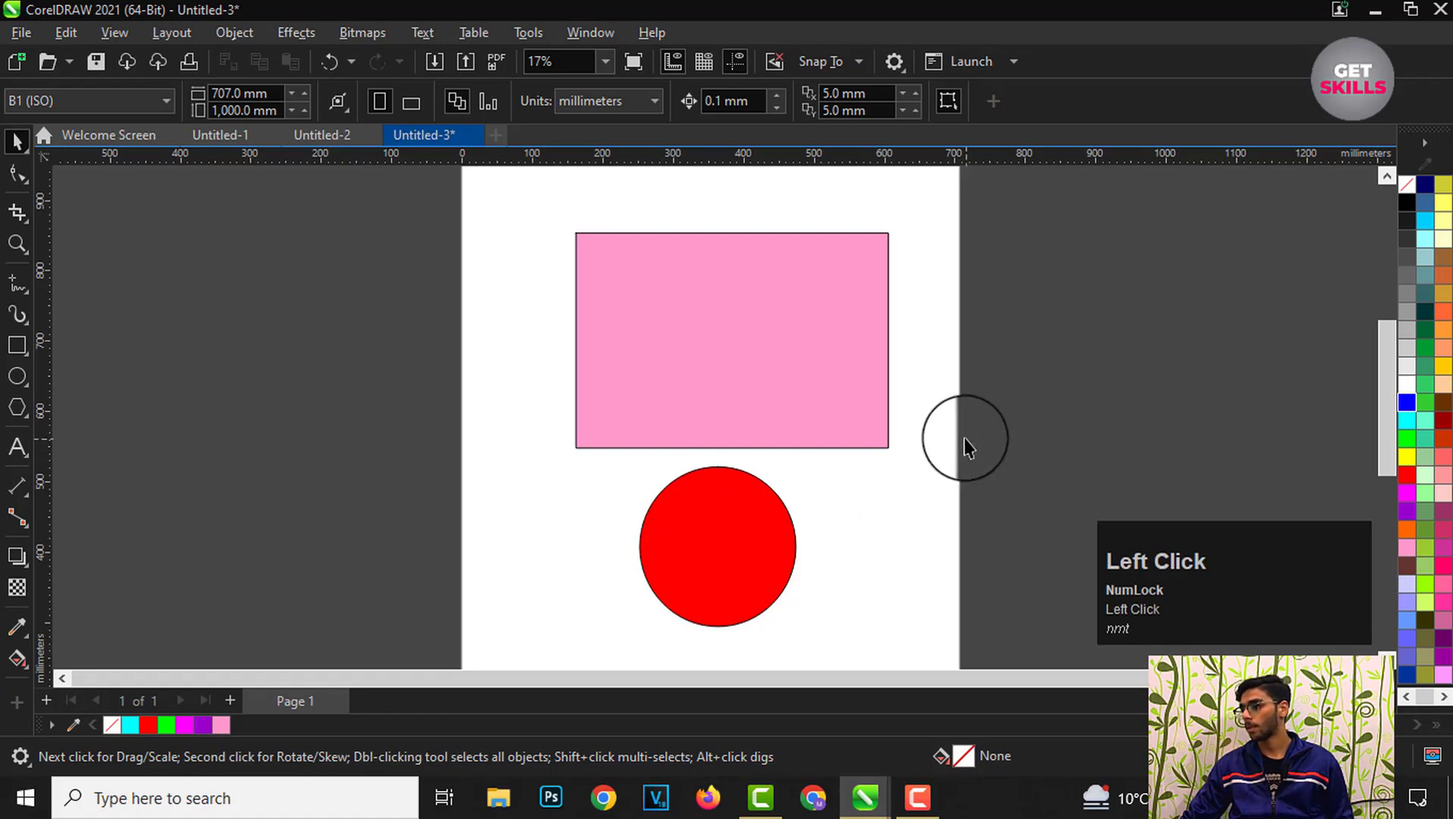
{"action": "left_click", "coordinate": [1404, 438]}
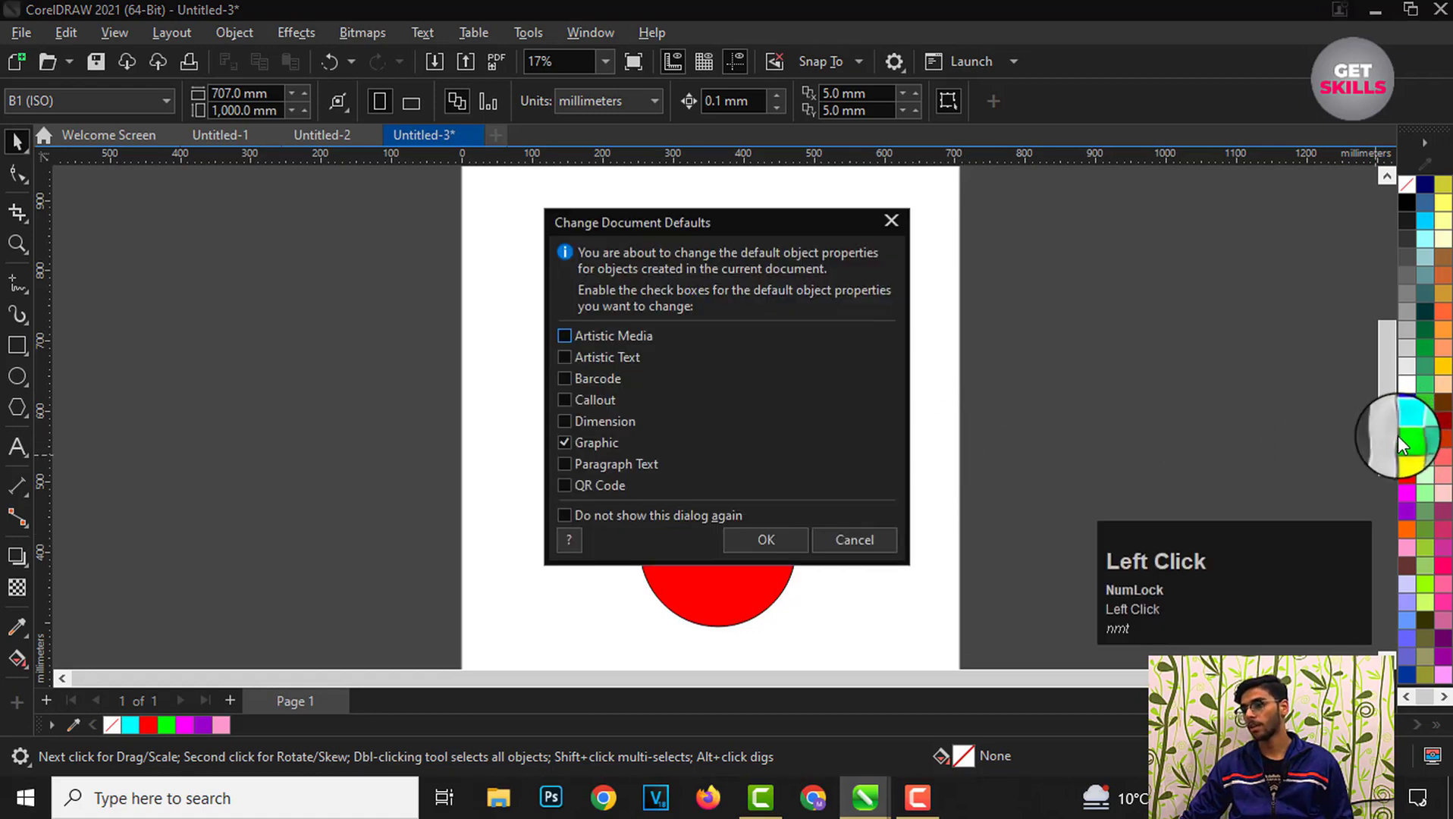
{"action": "left_click", "coordinate": [889, 537]}
Step: Fill the rectangle with yellow and deselect it
{"action": "left_click", "coordinate": [791, 345]}
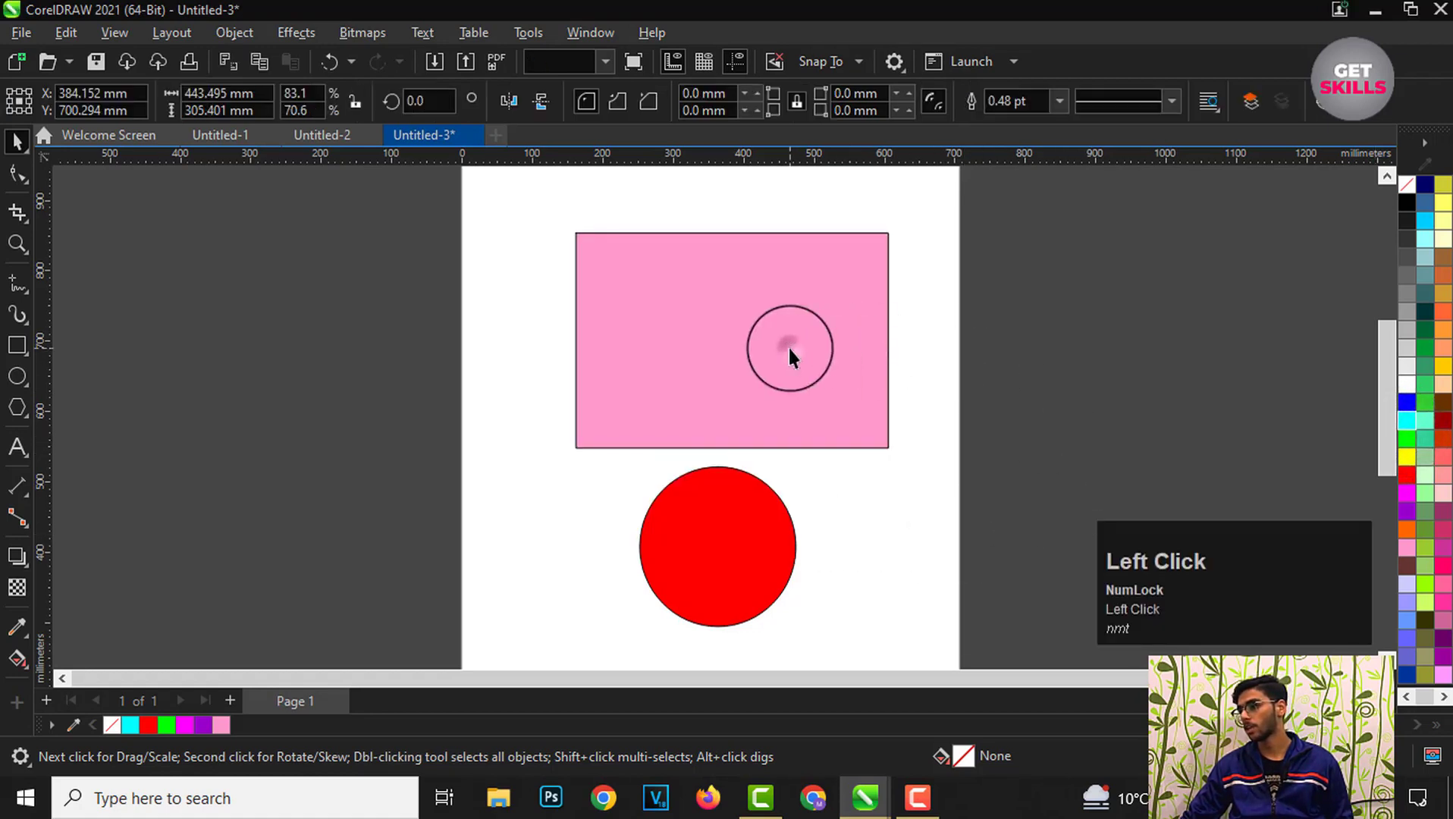
{"action": "left_click", "coordinate": [1406, 457]}
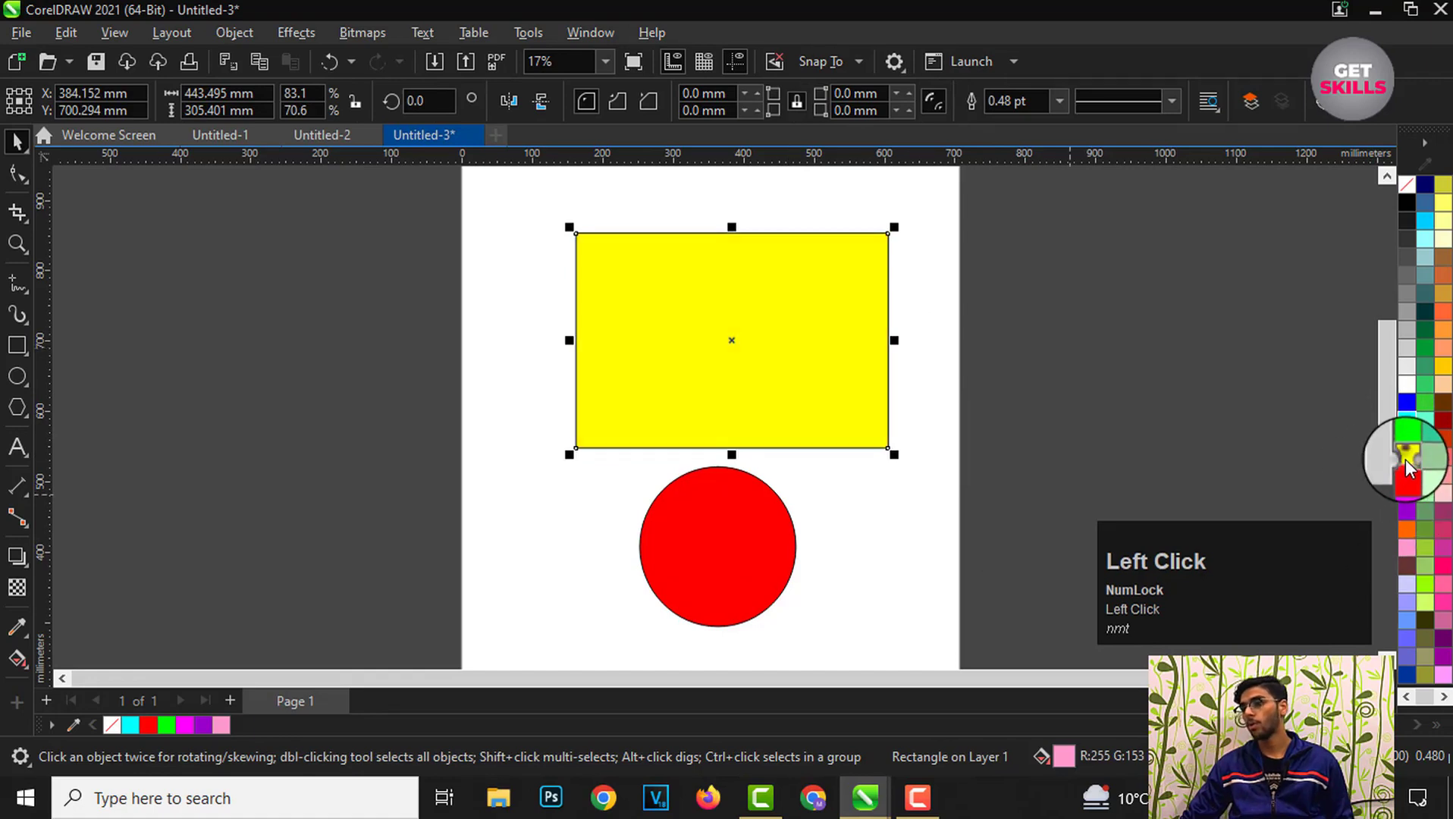
{"action": "left_click", "coordinate": [994, 397]}
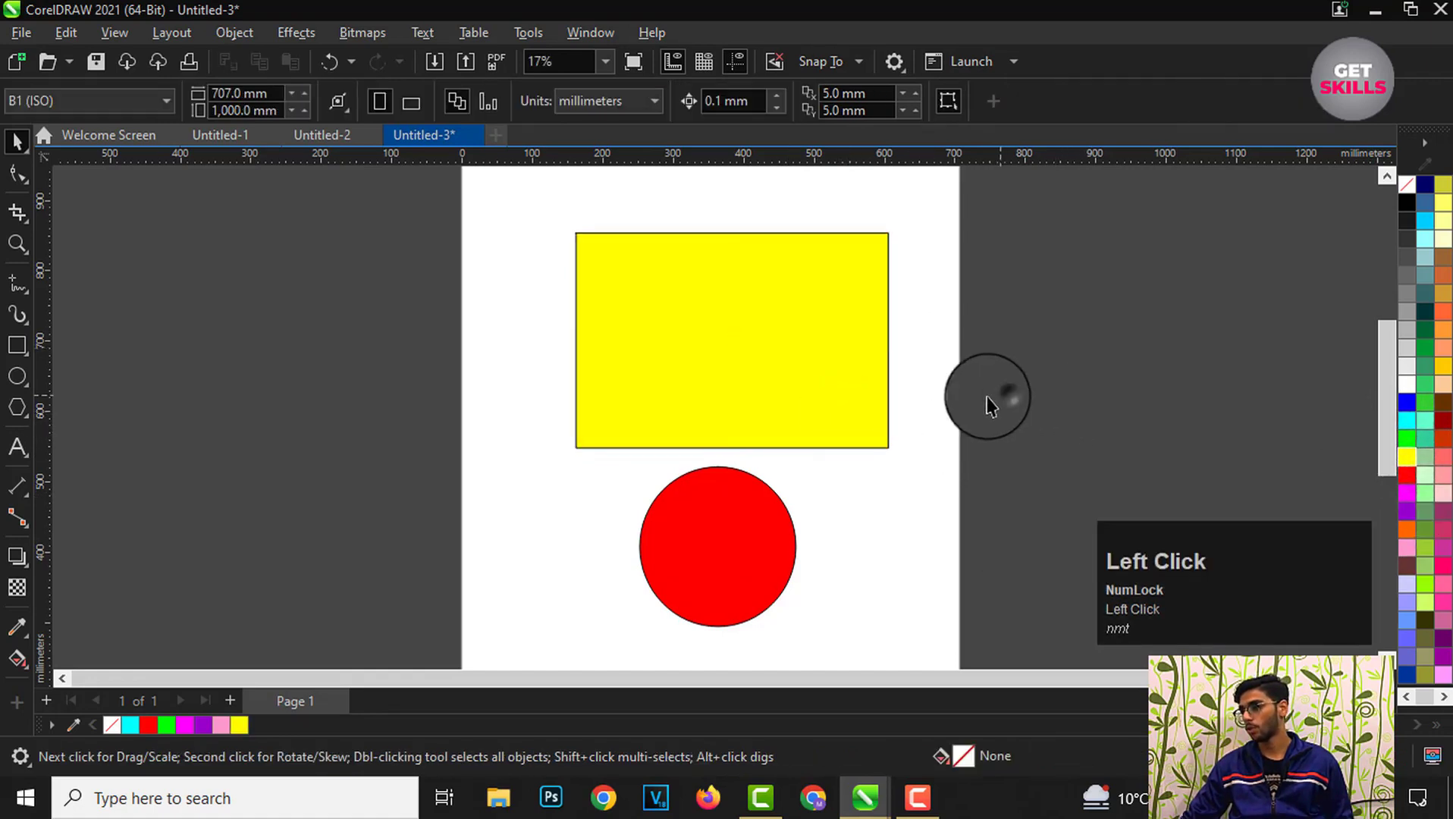
Step: Fill the rectangle with blue from the palette and deselect it
{"action": "left_click", "coordinate": [1407, 438]}
{"action": "left_click", "coordinate": [867, 543]}
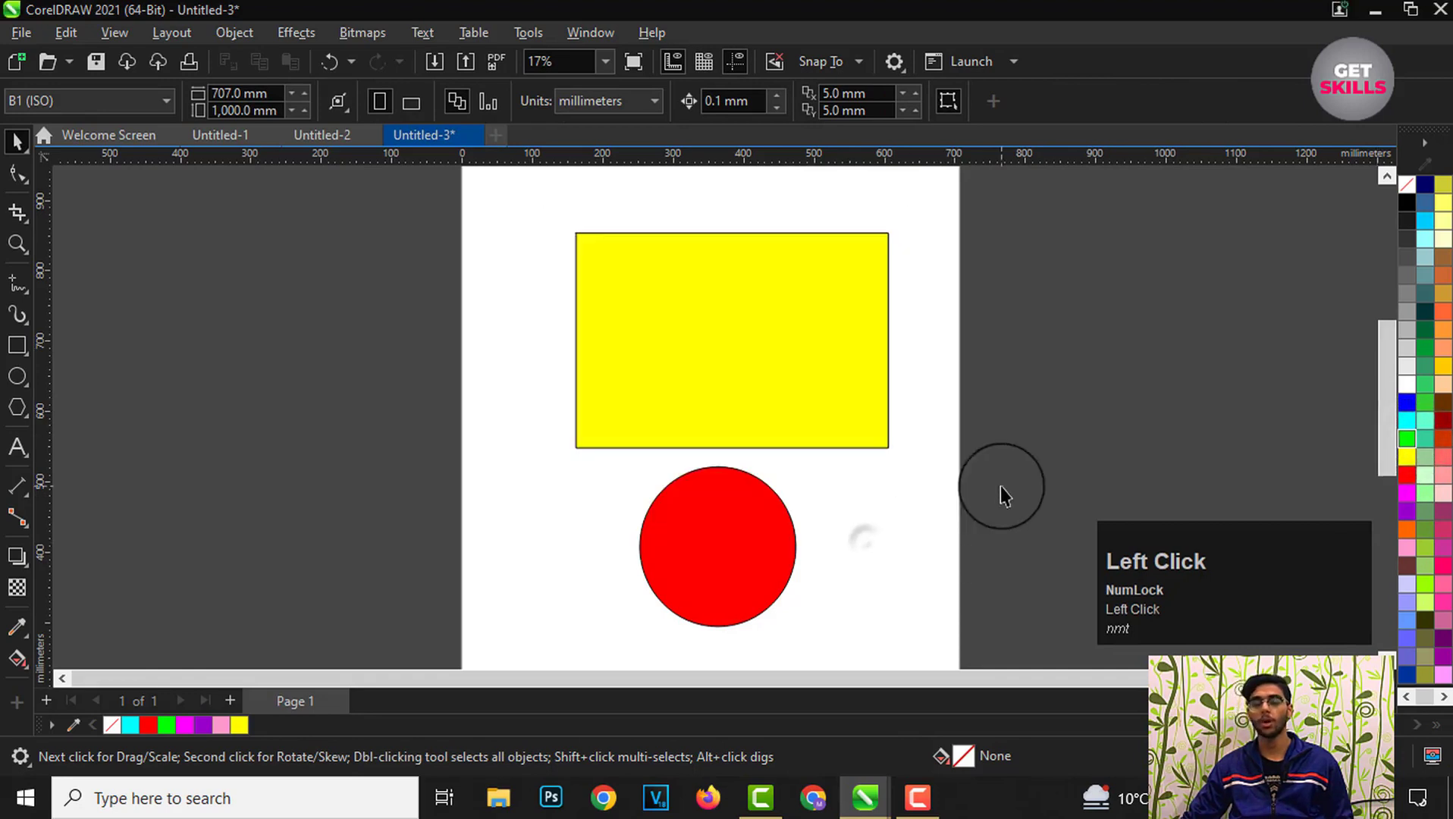
{"action": "left_click", "coordinate": [739, 370]}
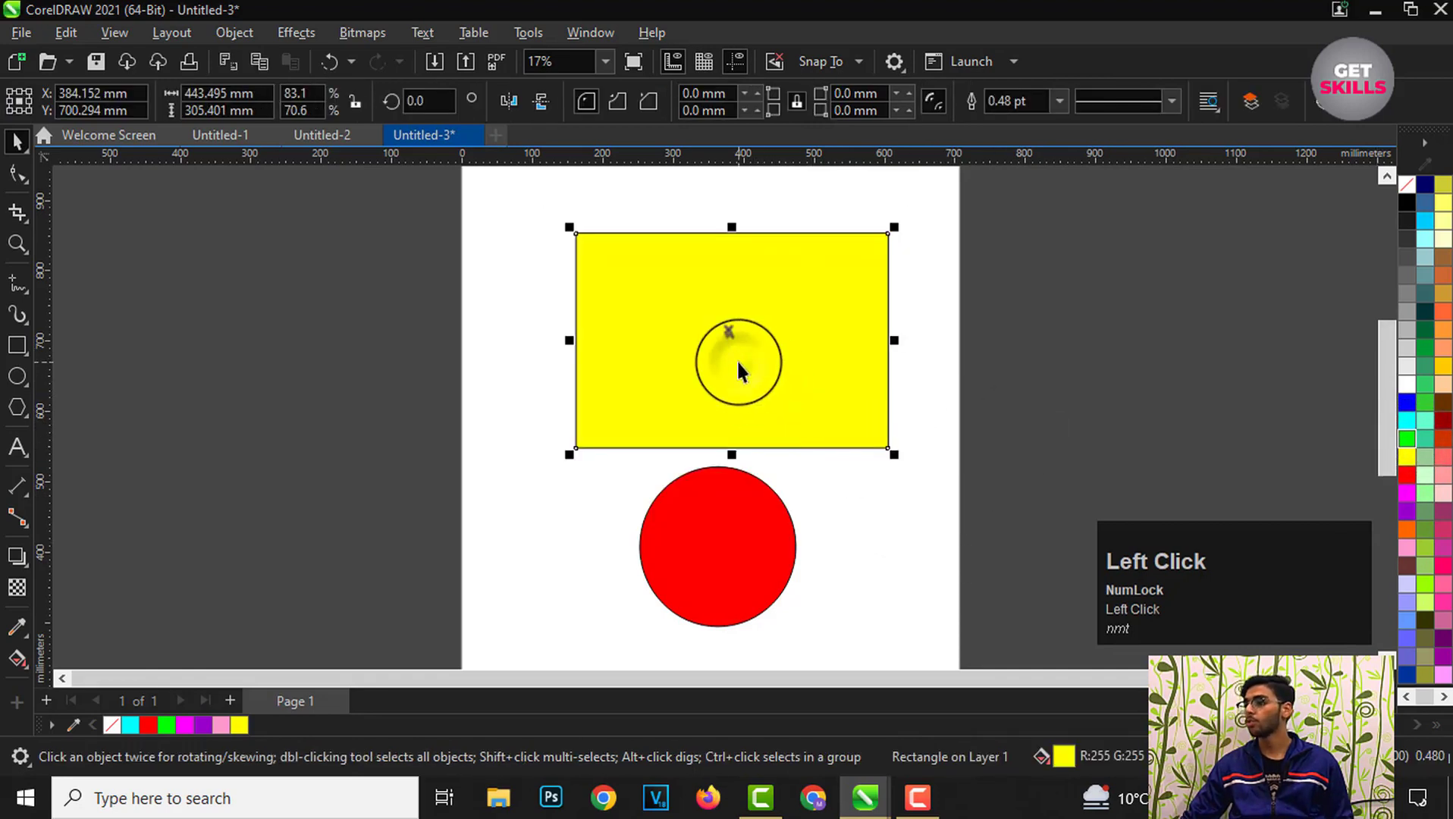
{"action": "left_click", "coordinate": [1408, 404]}
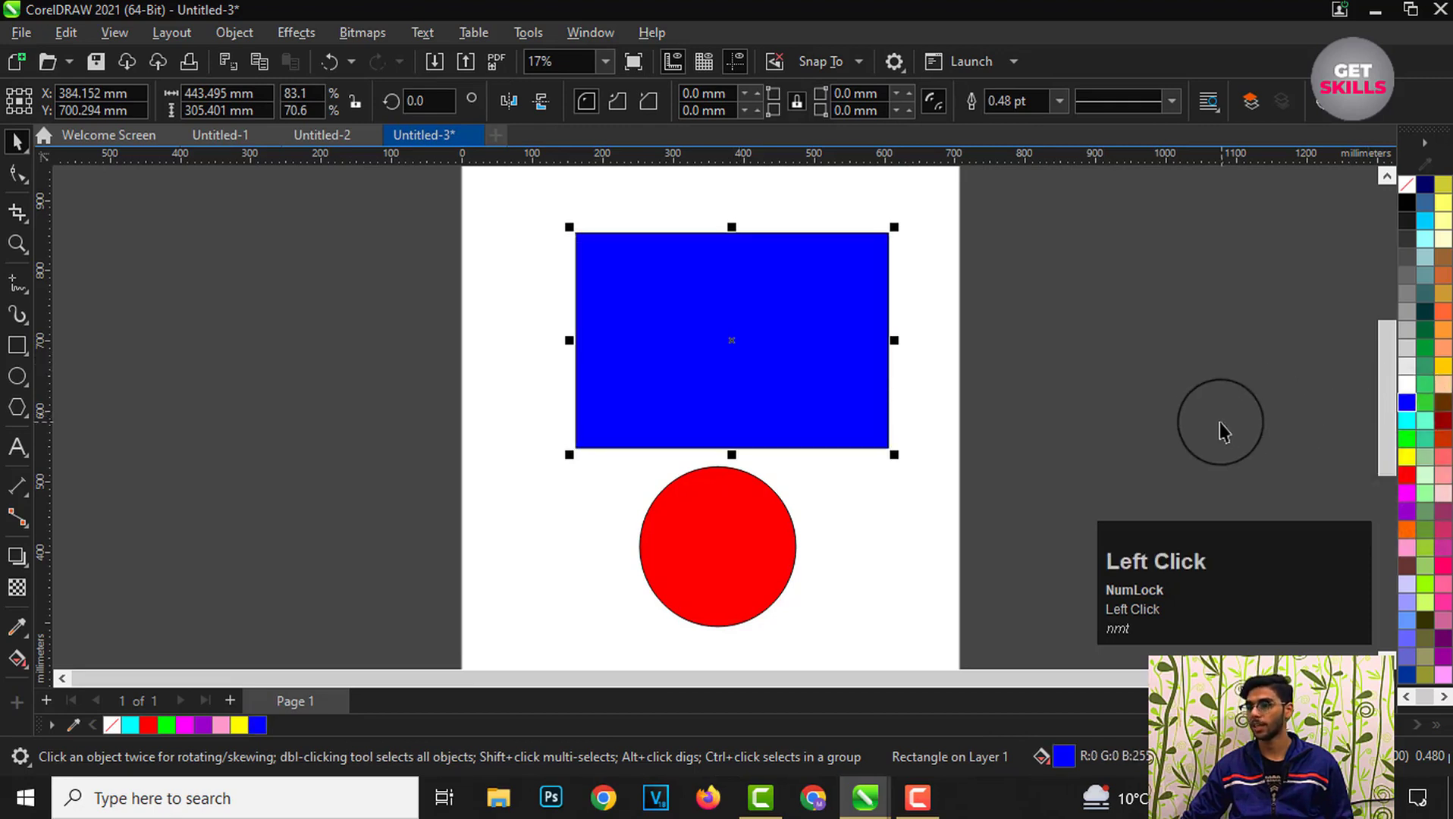
{"action": "left_click", "coordinate": [1046, 410]}
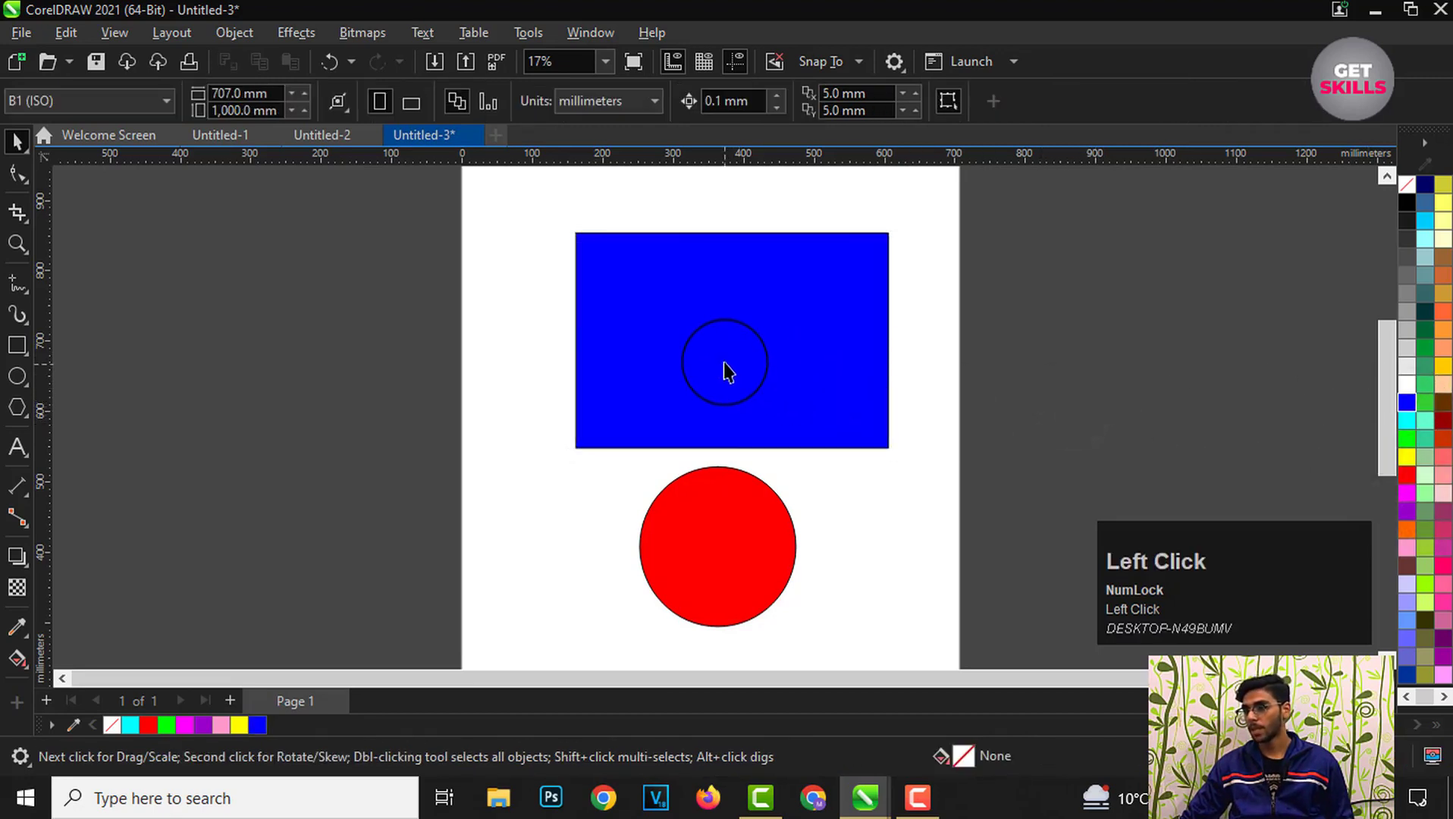
Step: Rotate the rectangle about 208 degrees with its corner rotation handle, then undo the rotation and deselect
{"action": "left_click", "coordinate": [743, 357]}
{"action": "scroll", "coordinate": [708, 294], "scroll_direction": "up", "scroll_amount": 2}
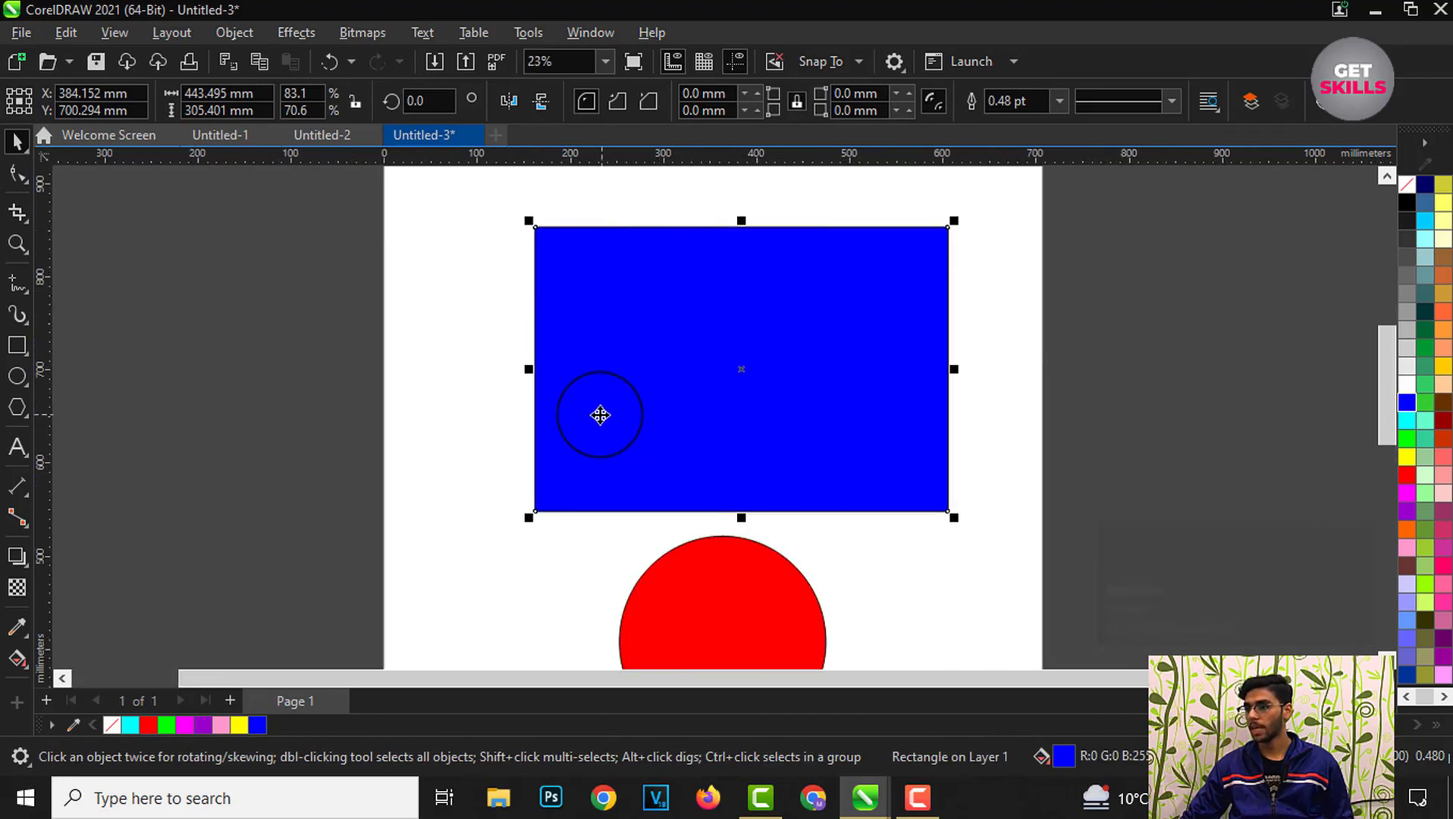
{"action": "left_click", "coordinate": [1011, 471]}
{"action": "left_click", "coordinate": [717, 398]}
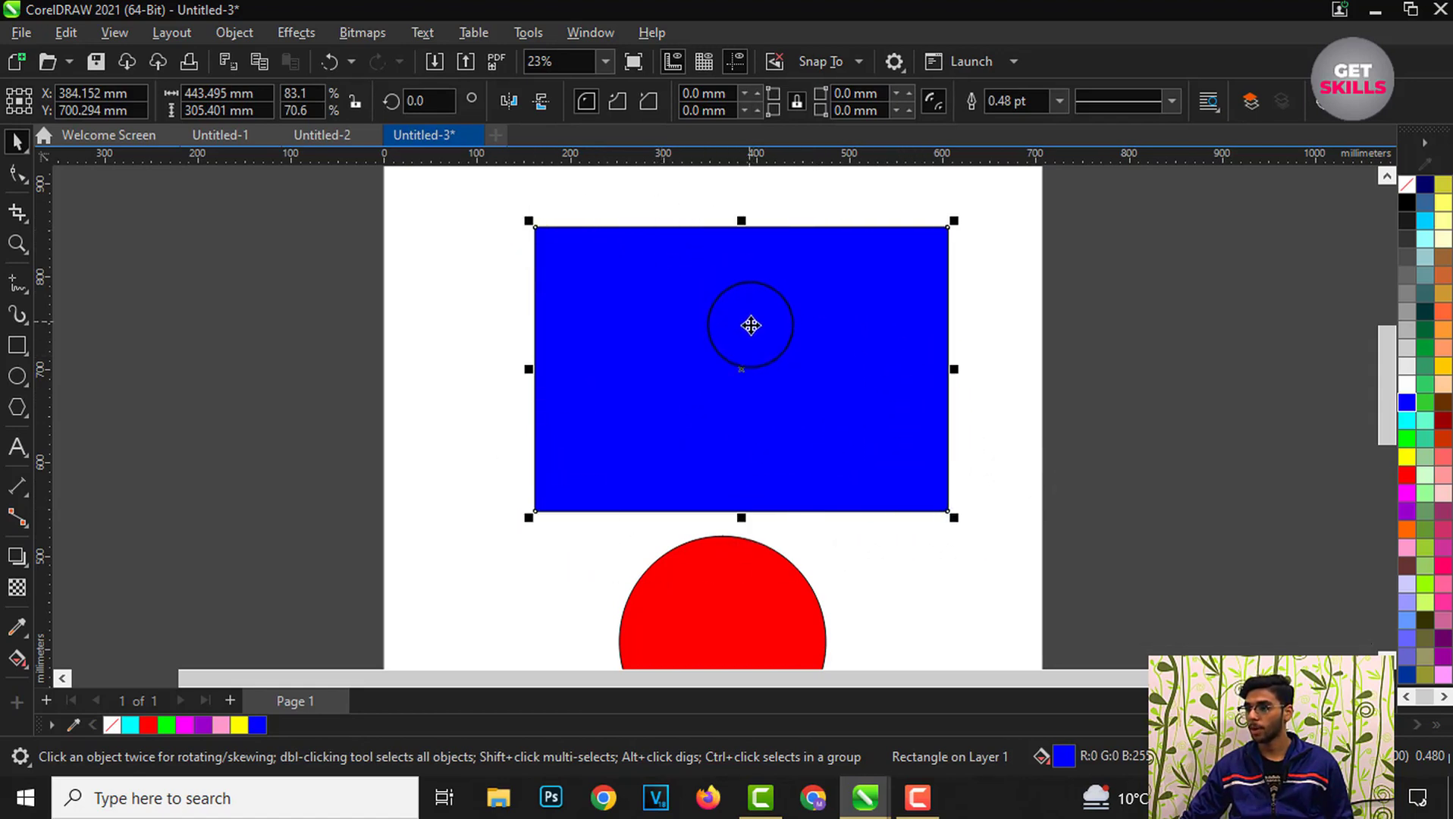
{"action": "left_click", "coordinate": [741, 369]}
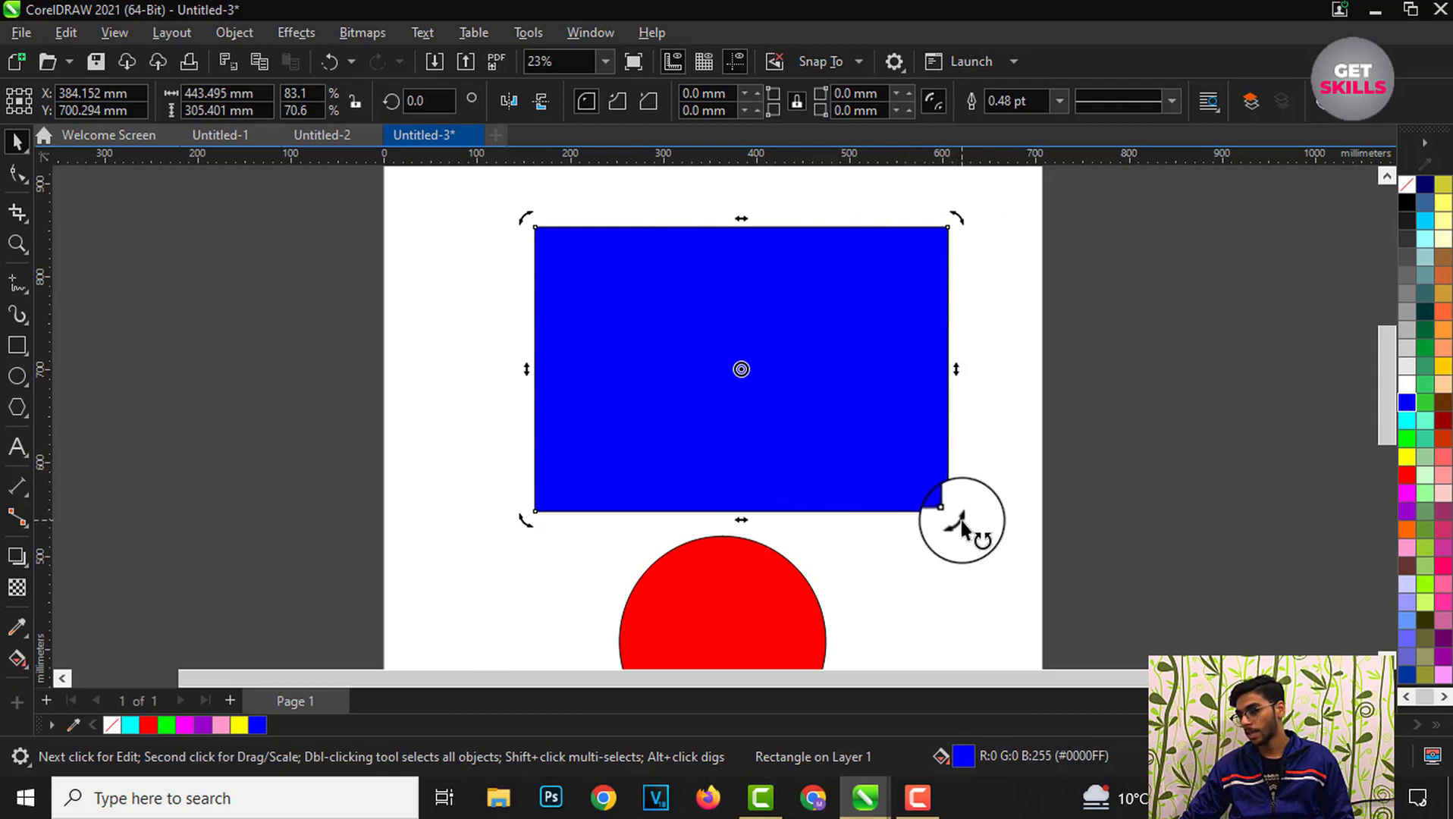
{"action": "left_click_drag", "start_coordinate": [961, 523], "coordinate": [626, 367]}
{"action": "scroll", "coordinate": [674, 467], "scroll_direction": "down", "scroll_amount": 1}
{"action": "scroll", "coordinate": [674, 467], "scroll_direction": "down", "scroll_amount": 2}
{"action": "scroll", "coordinate": [694, 425], "scroll_direction": "up", "scroll_amount": 1}
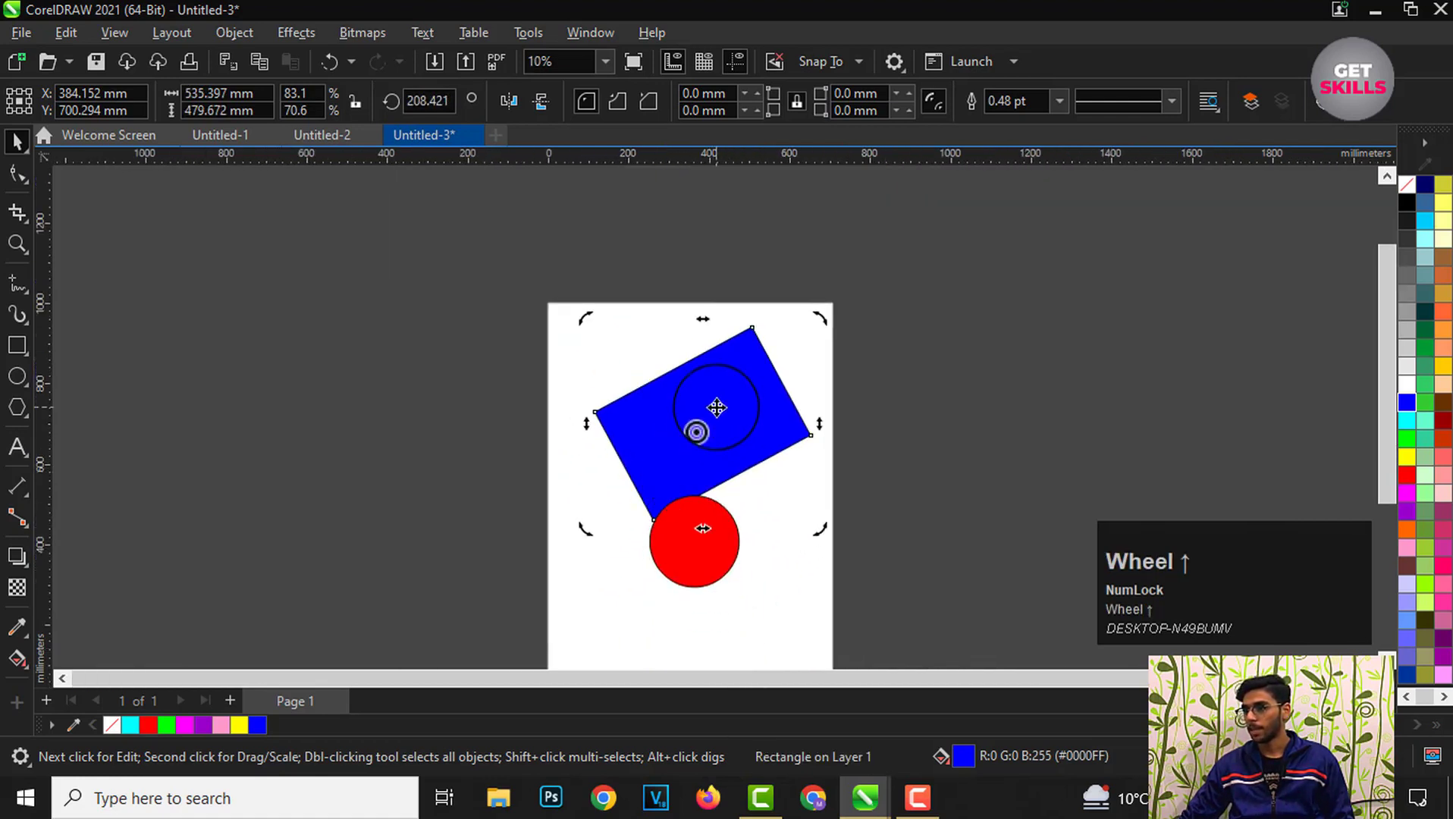
{"action": "left_click", "coordinate": [746, 405]}
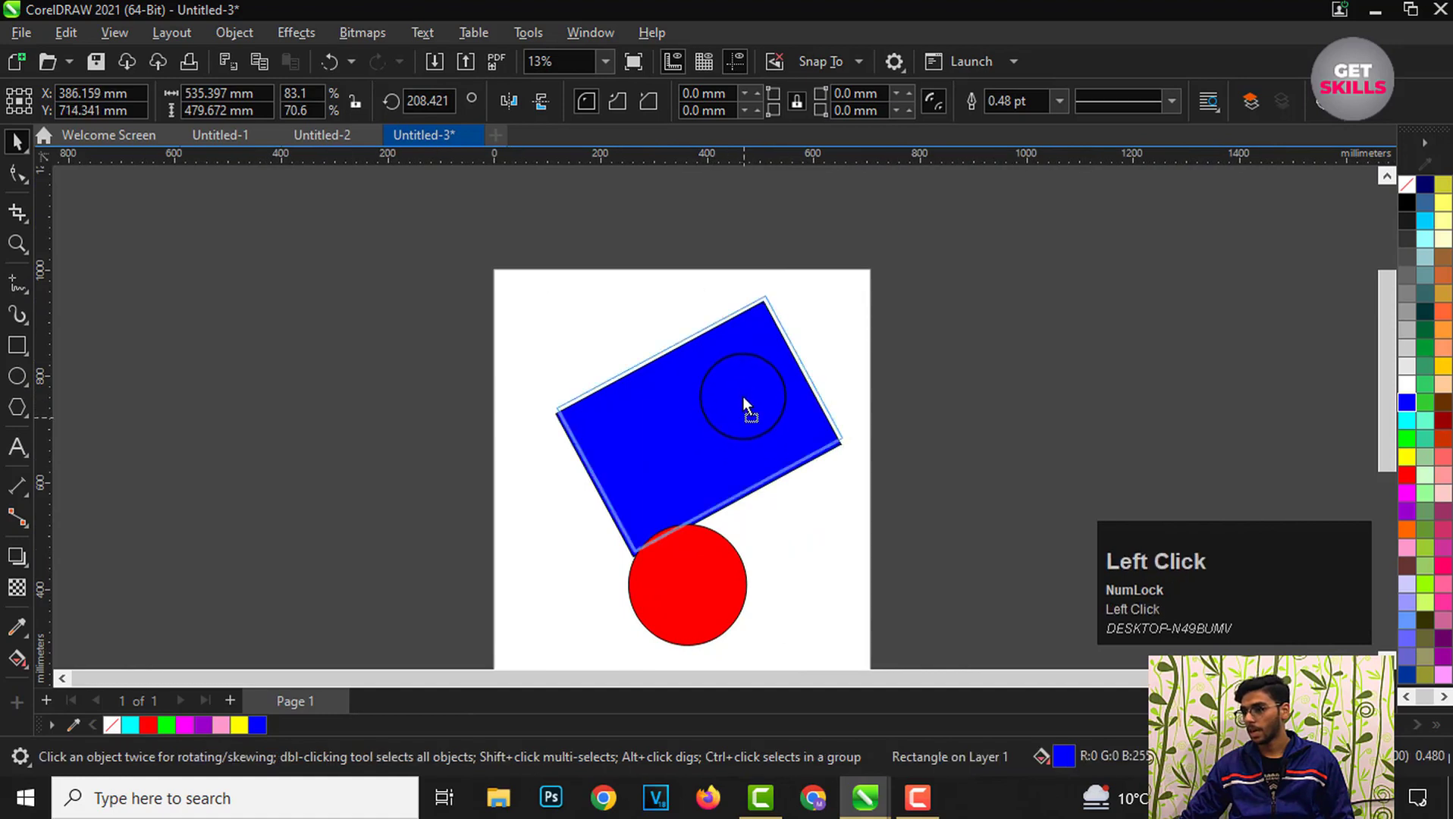
{"action": "left_click", "coordinate": [687, 375]}
{"action": "key", "text": "ctrl+z"}
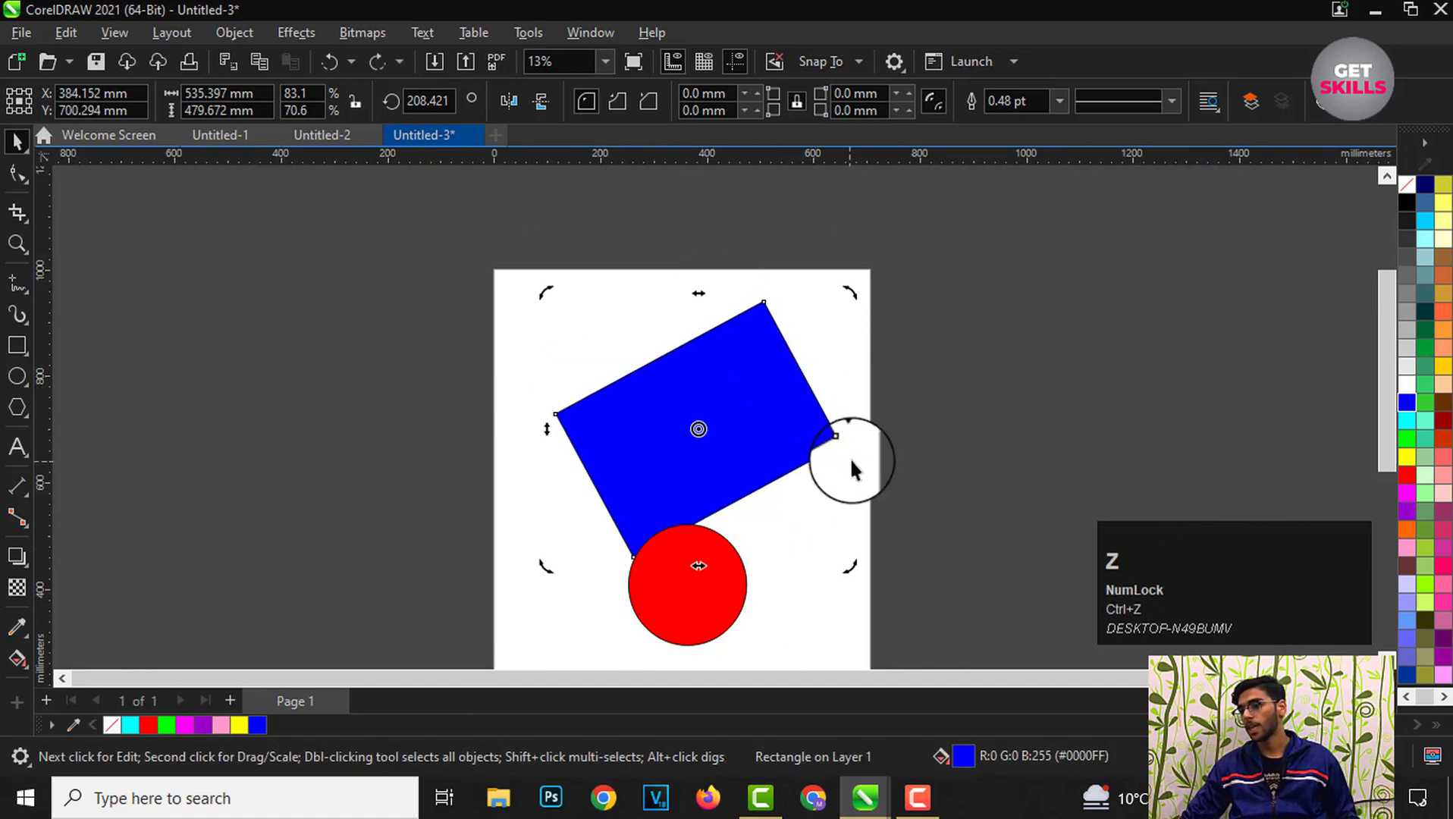
{"action": "key", "text": "ctrl+z"}
{"action": "left_click", "coordinate": [919, 452], "text": "ctrl"}
Step: Move the blue rectangle slightly upward on the page and deselect it
{"action": "scroll", "coordinate": [777, 516], "scroll_direction": "up", "scroll_amount": 1}
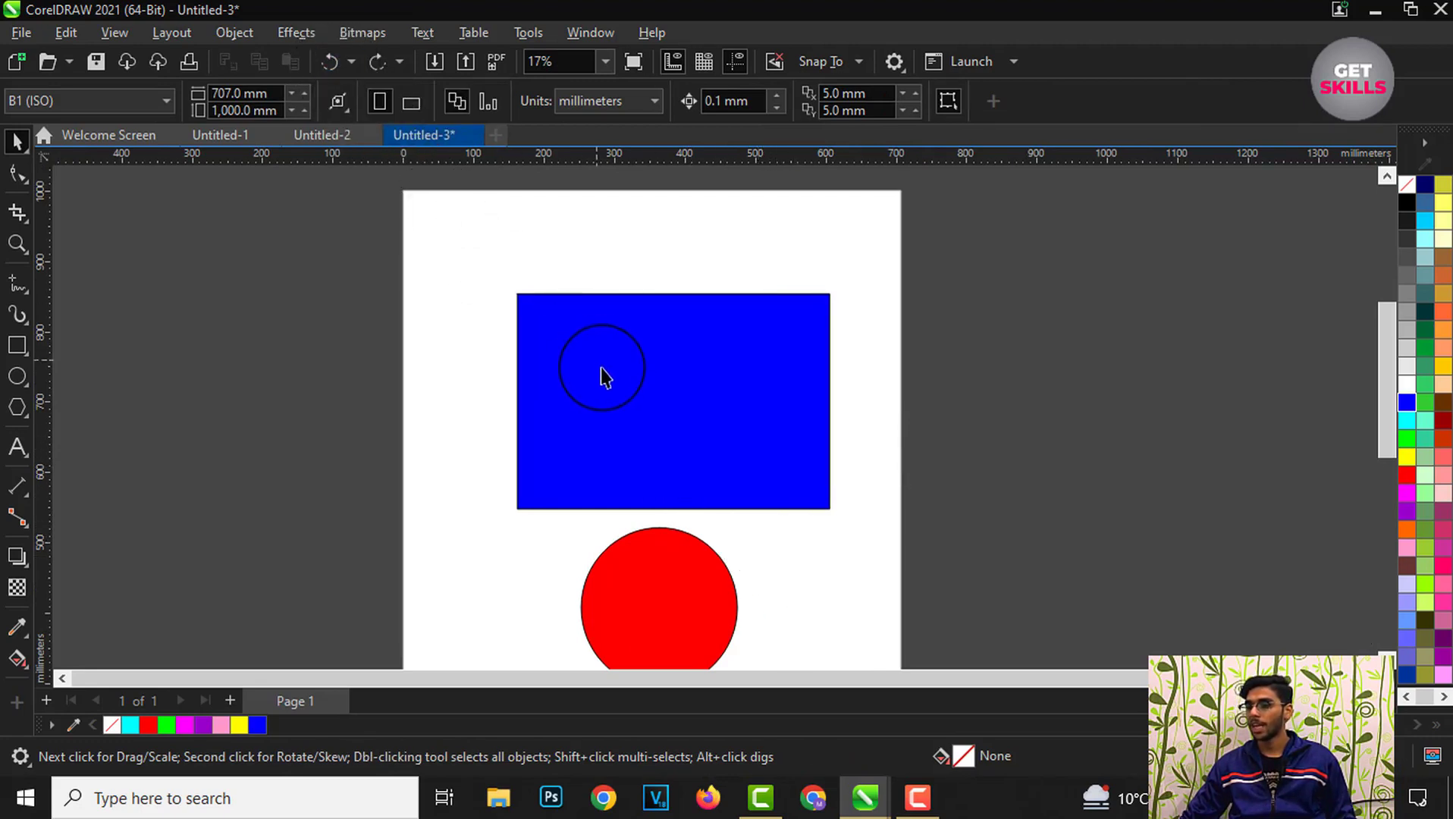
{"action": "scroll", "coordinate": [604, 393], "scroll_direction": "down", "scroll_amount": 2}
{"action": "scroll", "coordinate": [613, 437], "scroll_direction": "up", "scroll_amount": 1}
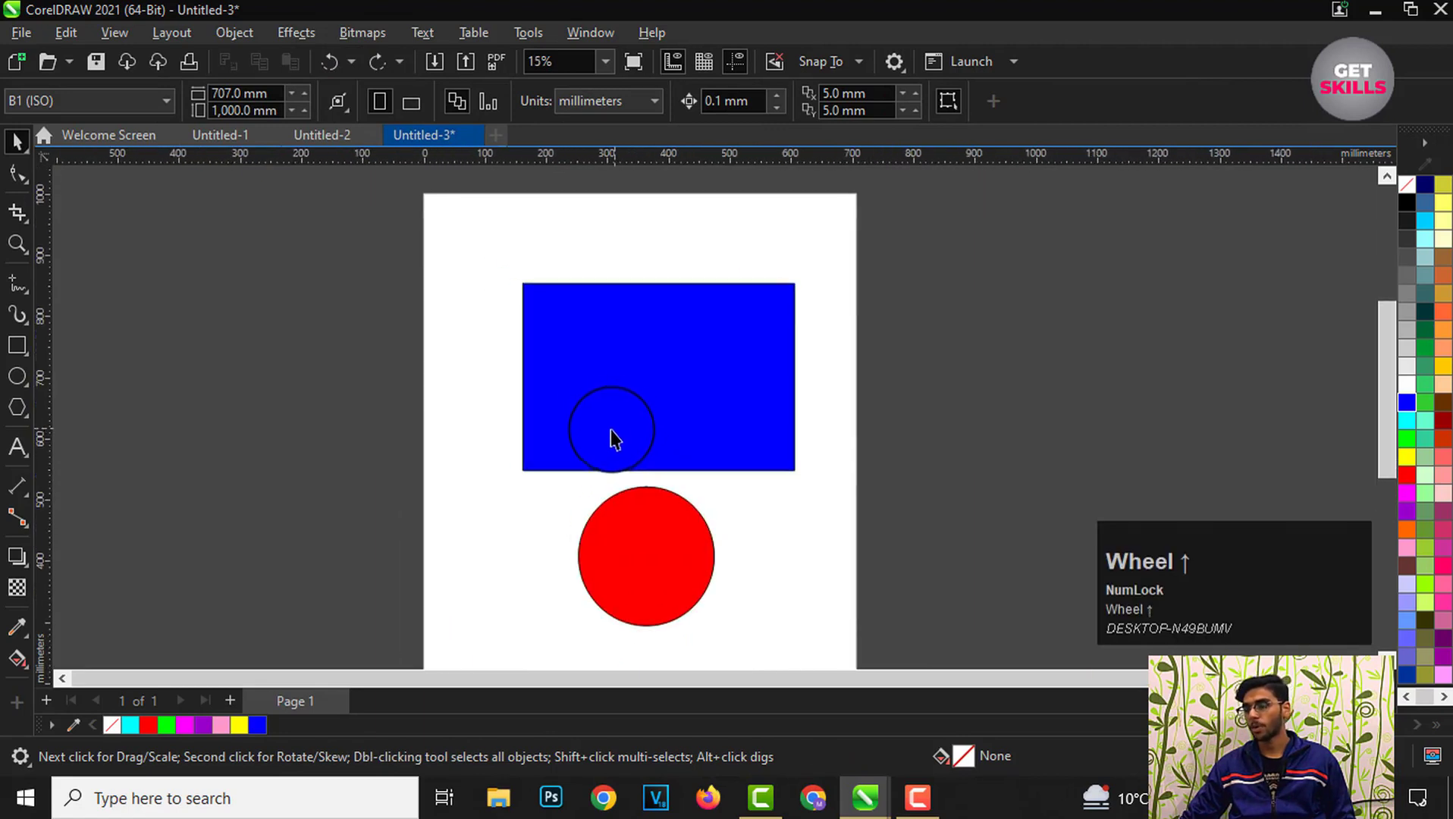
{"action": "scroll", "coordinate": [629, 460], "scroll_direction": "up", "scroll_amount": 1}
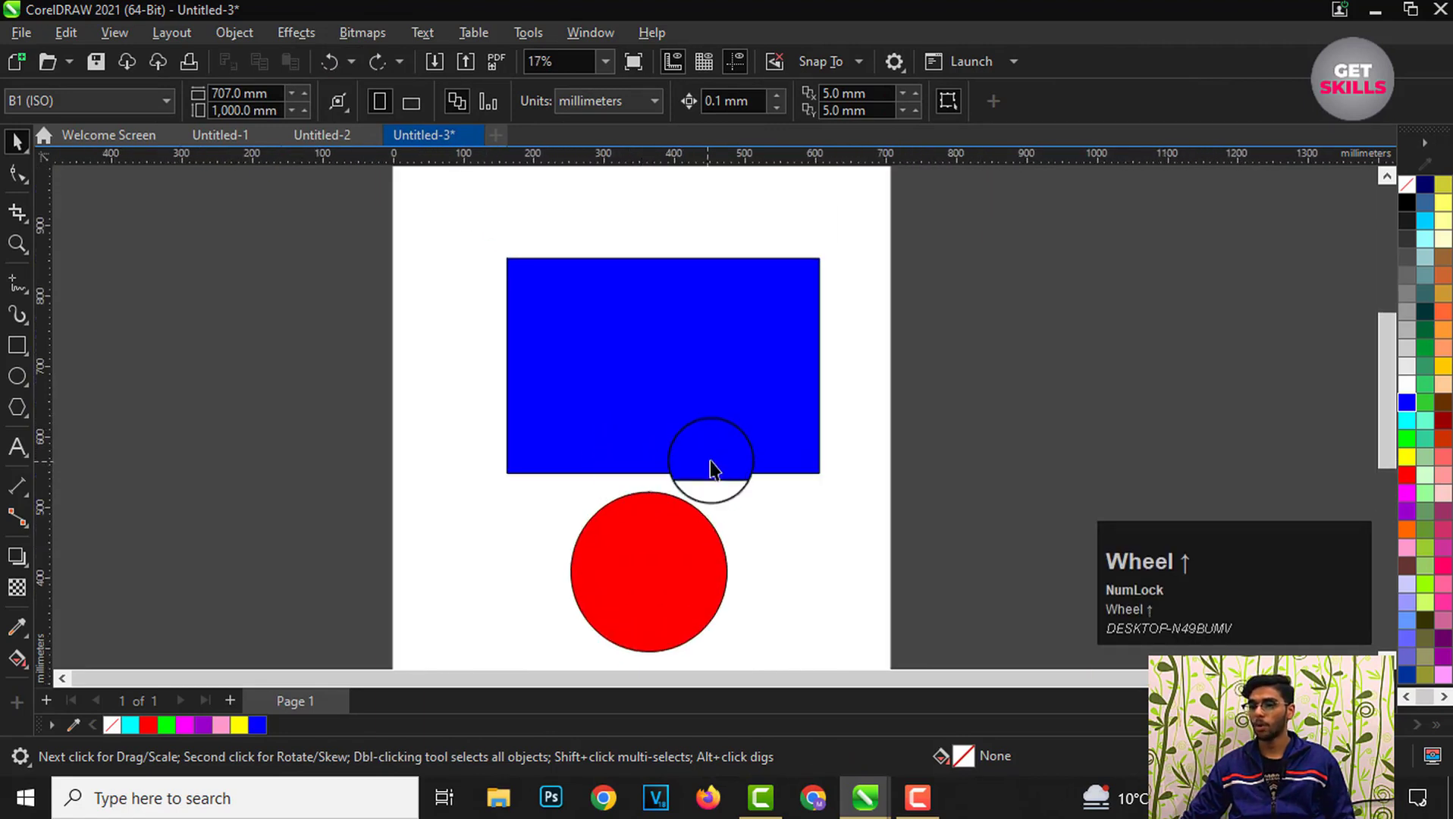
{"action": "left_click_drag", "start_coordinate": [628, 407], "coordinate": [617, 363]}
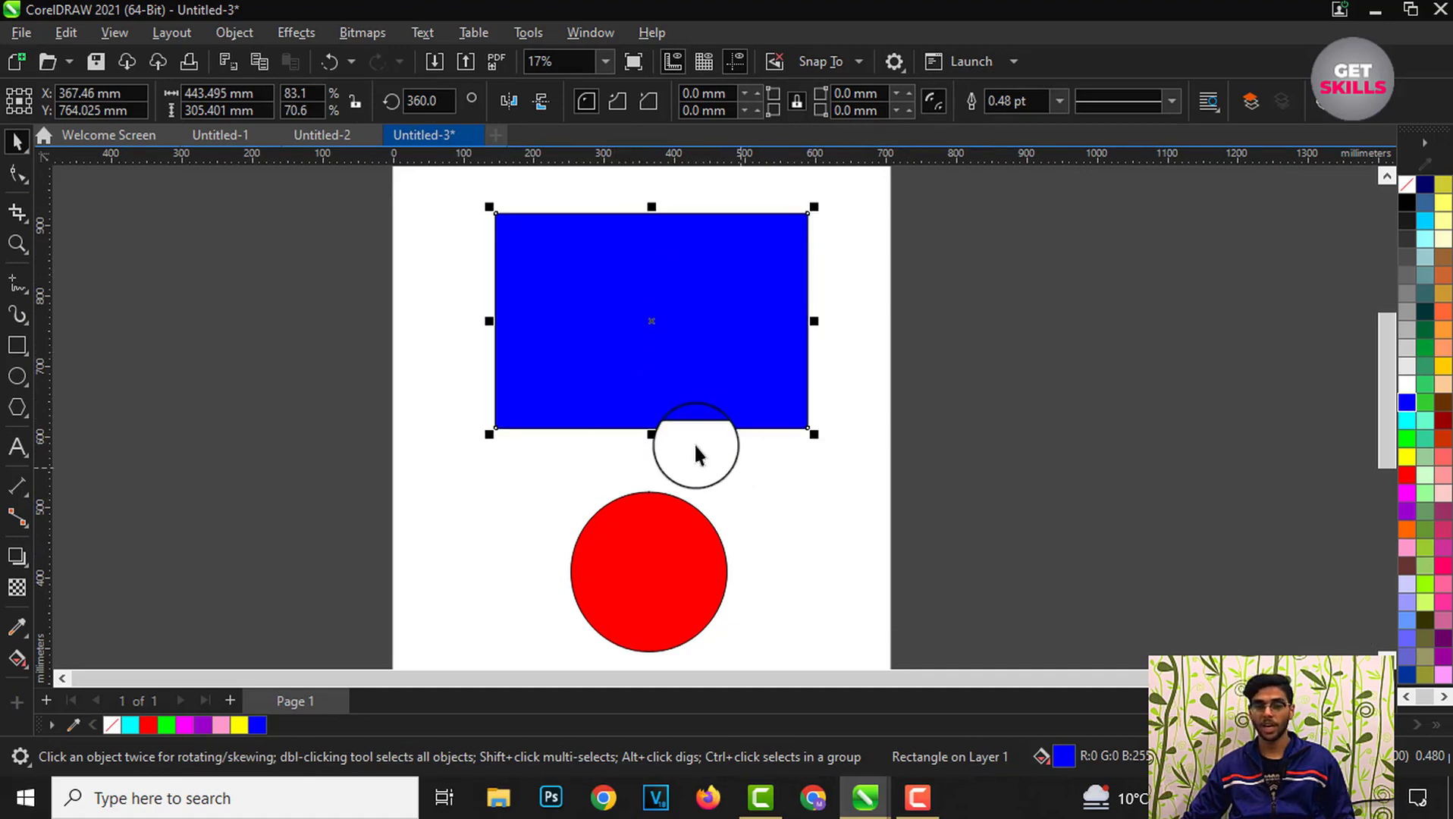
{"action": "left_click", "coordinate": [711, 476]}
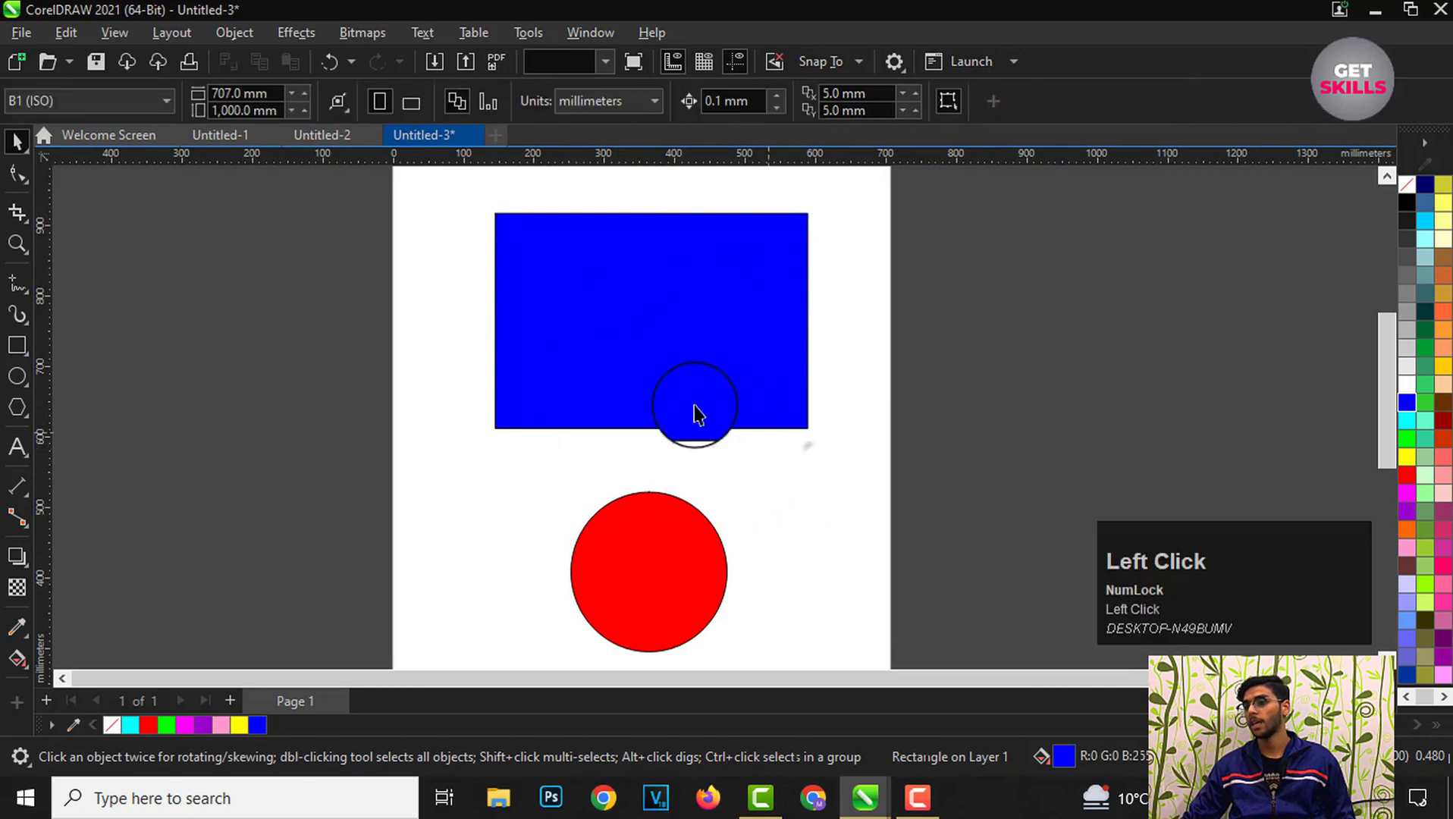
Step: Fill the rectangle with green from the palette, then undo the fill
{"action": "left_click", "coordinate": [707, 350]}
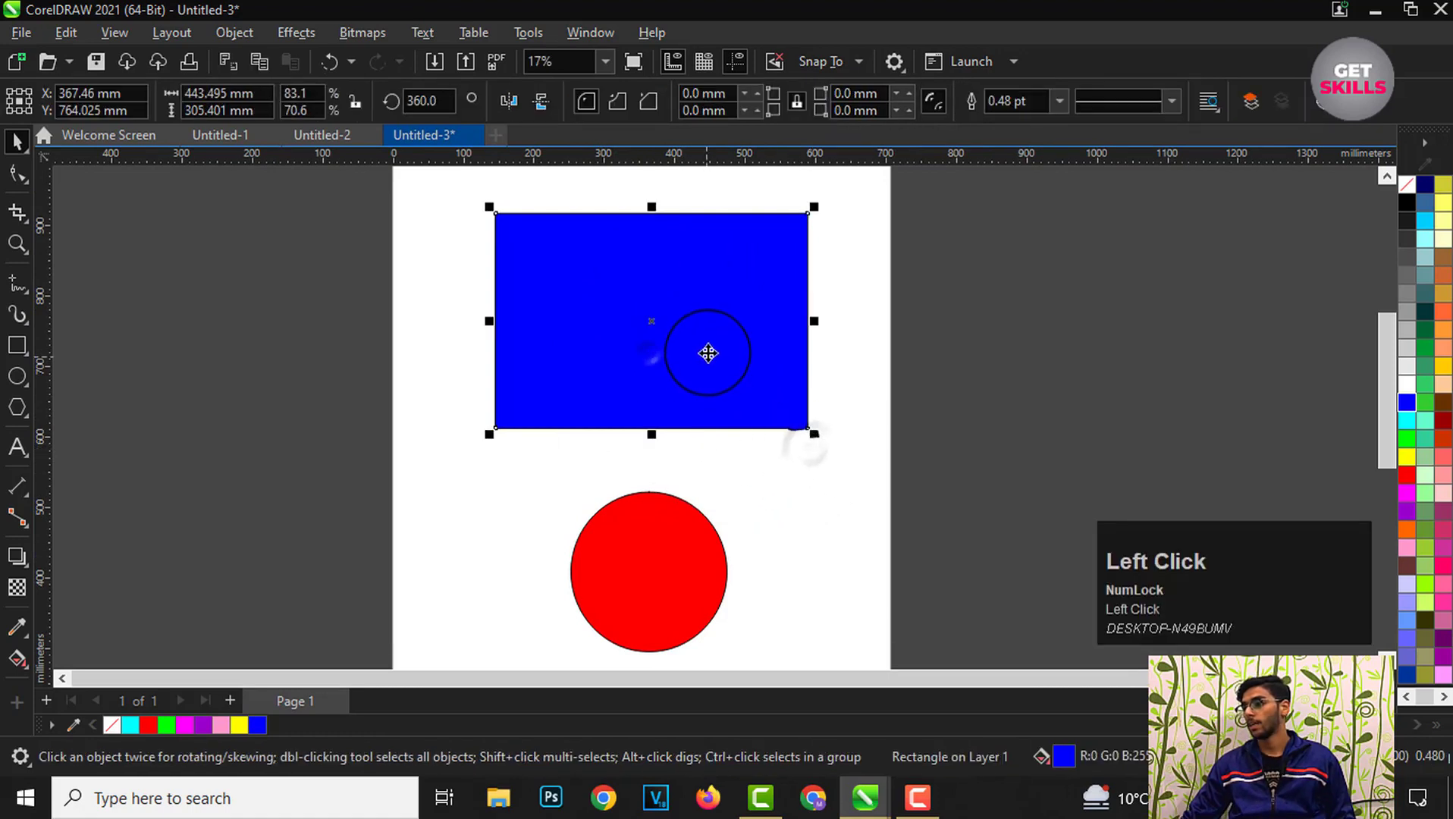
{"action": "left_click", "coordinate": [1407, 438]}
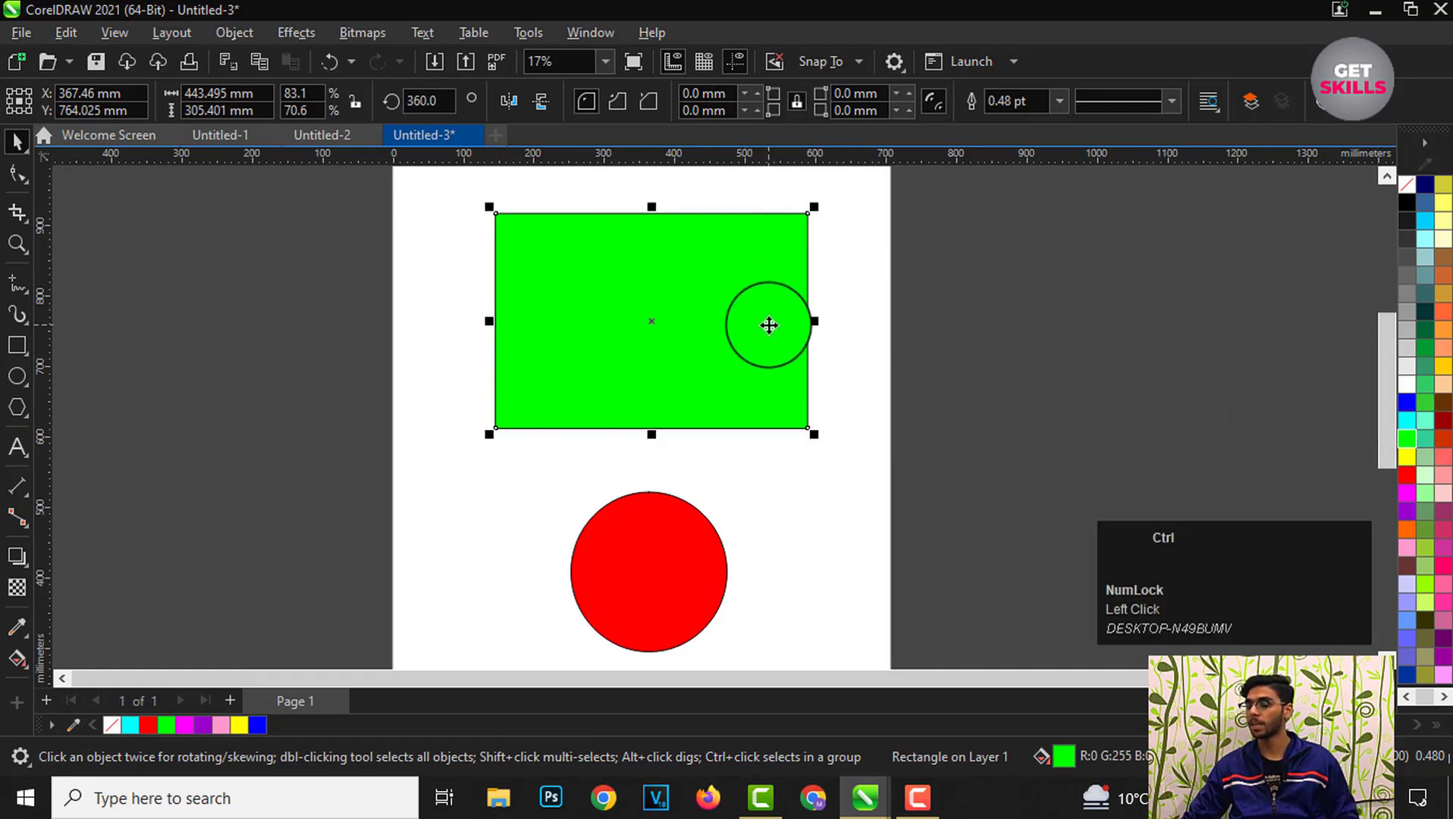
{"action": "key", "text": "ctrl+z"}
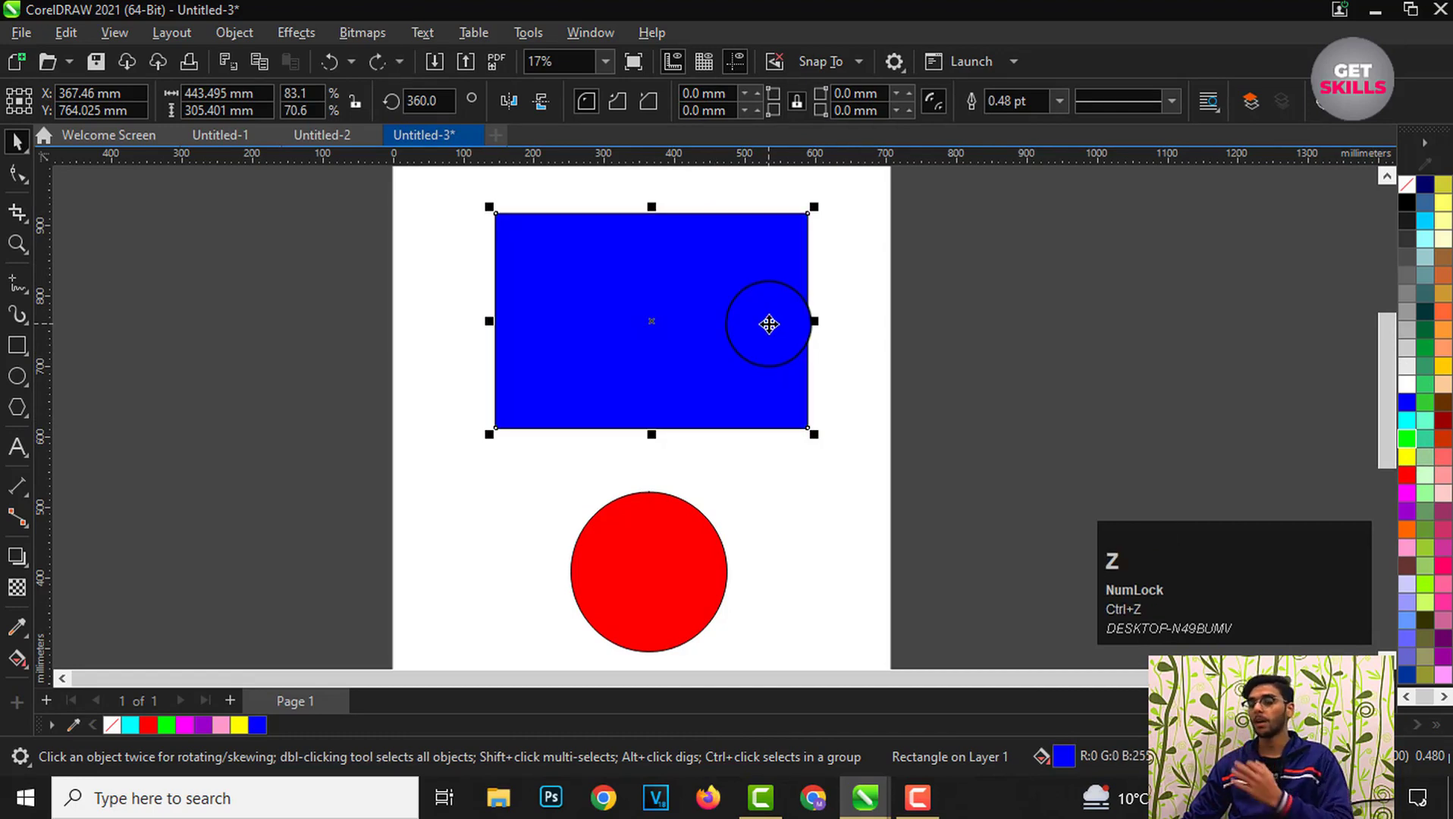
Step: Switch the rectangle to rotate mode and spin it about 120 degrees by a corner handle, then undo
{"action": "scroll", "coordinate": [639, 201], "scroll_direction": "up", "scroll_amount": 3}
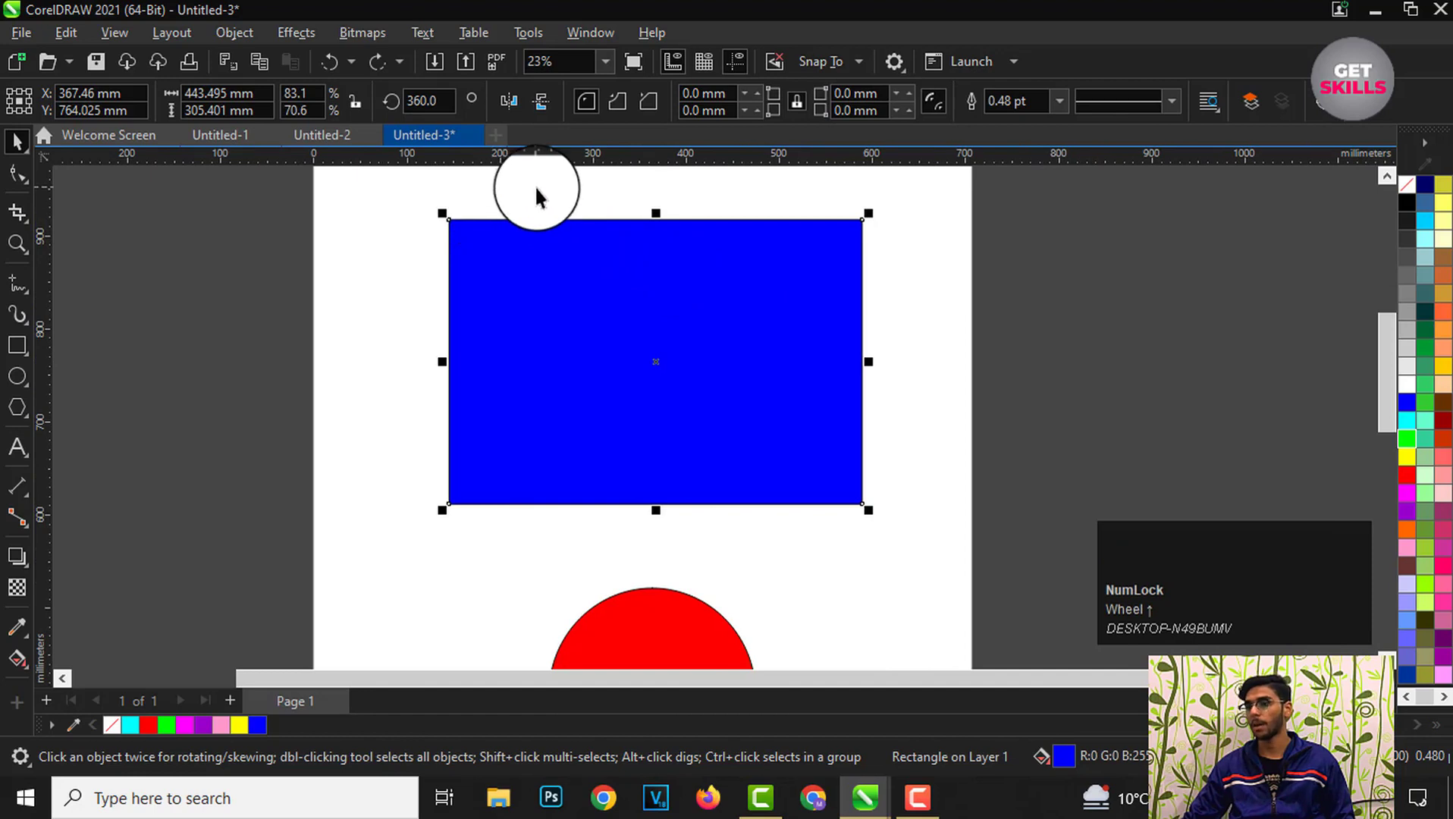
{"action": "left_click", "coordinate": [584, 194]}
{"action": "left_click", "coordinate": [631, 313]}
{"action": "scroll", "coordinate": [631, 313], "scroll_direction": "down", "scroll_amount": 1}
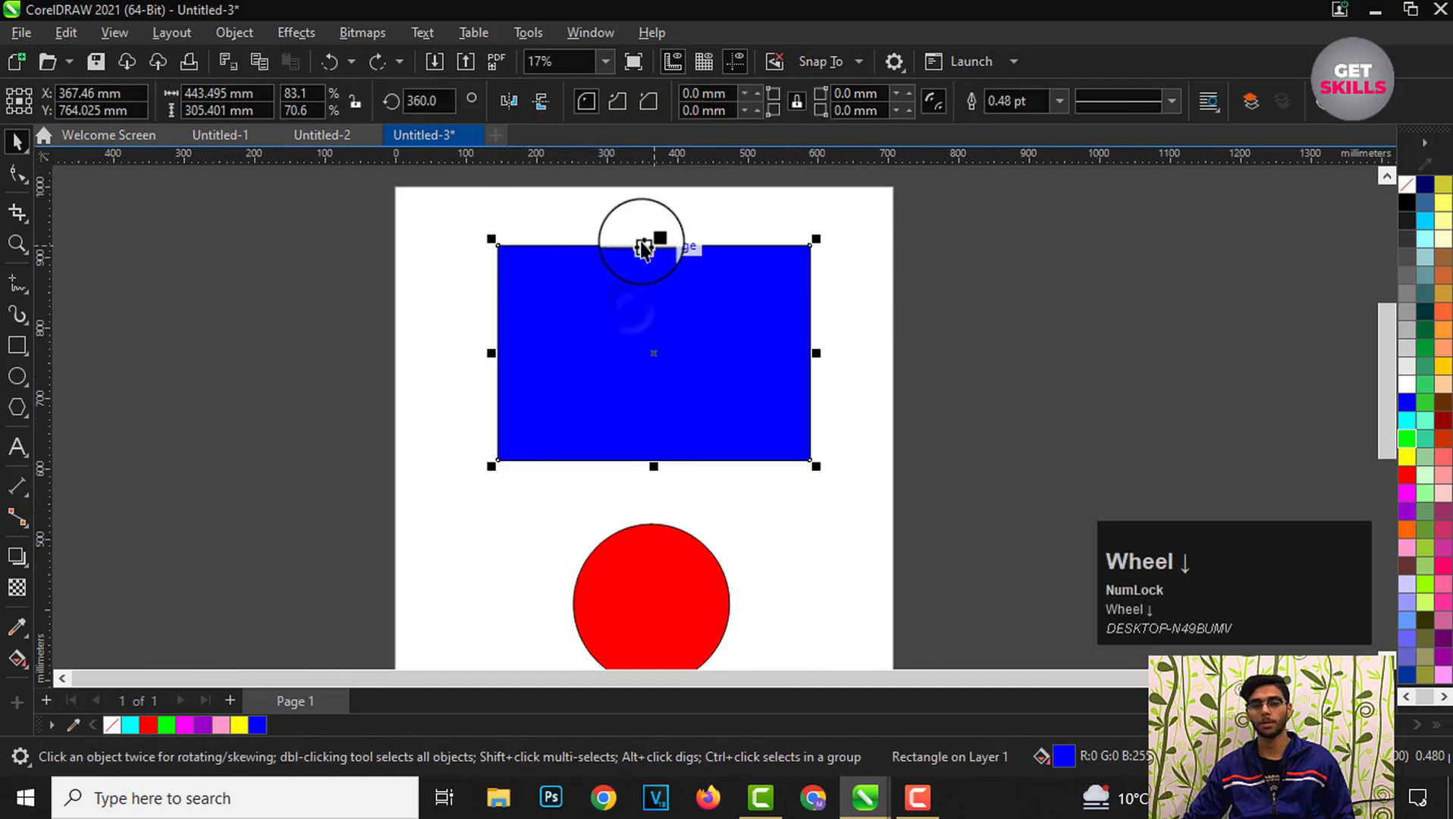
{"action": "scroll", "coordinate": [661, 325], "scroll_direction": "up", "scroll_amount": 1}
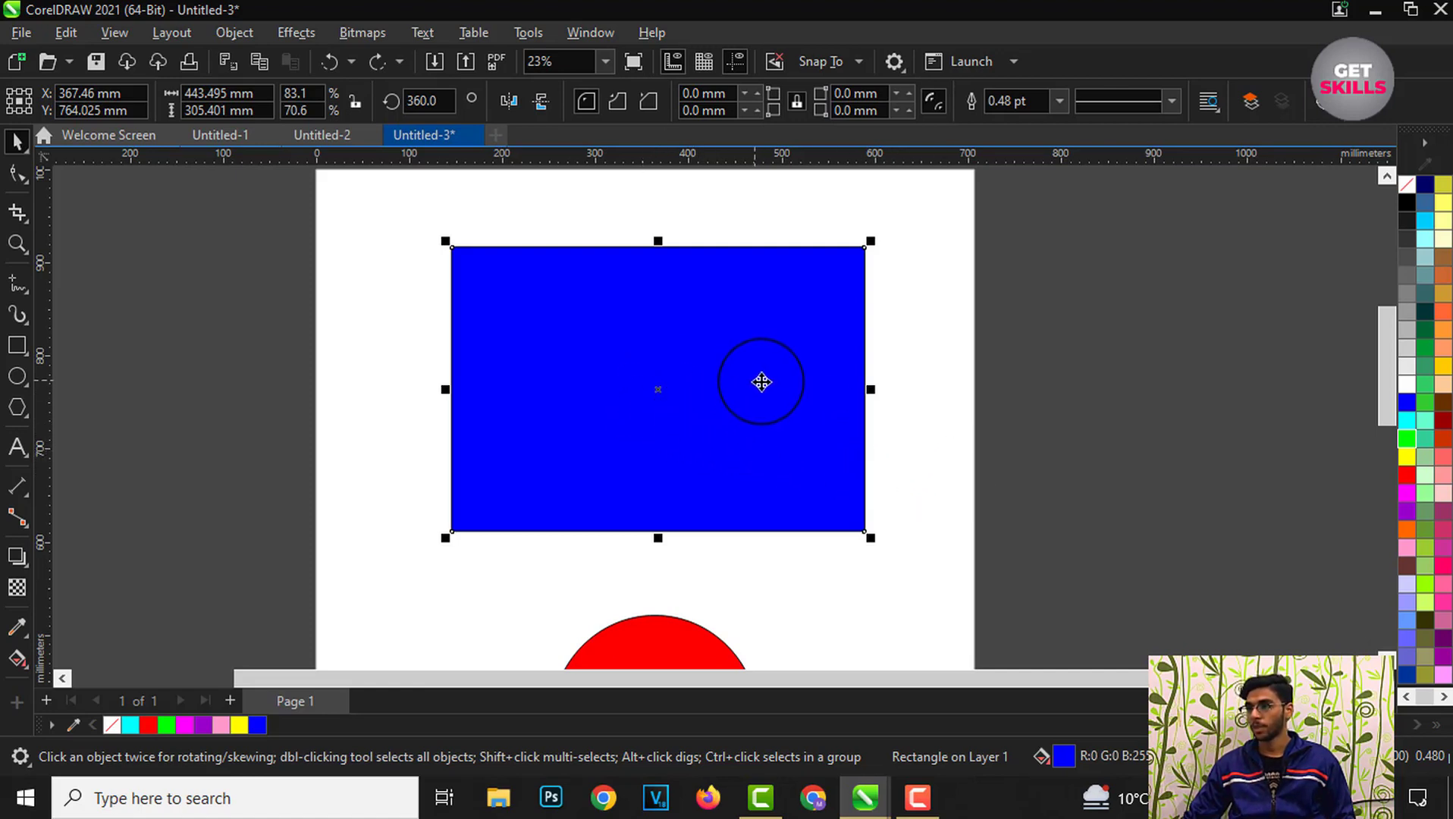
{"action": "left_click_drag", "start_coordinate": [762, 382], "coordinate": [658, 286]}
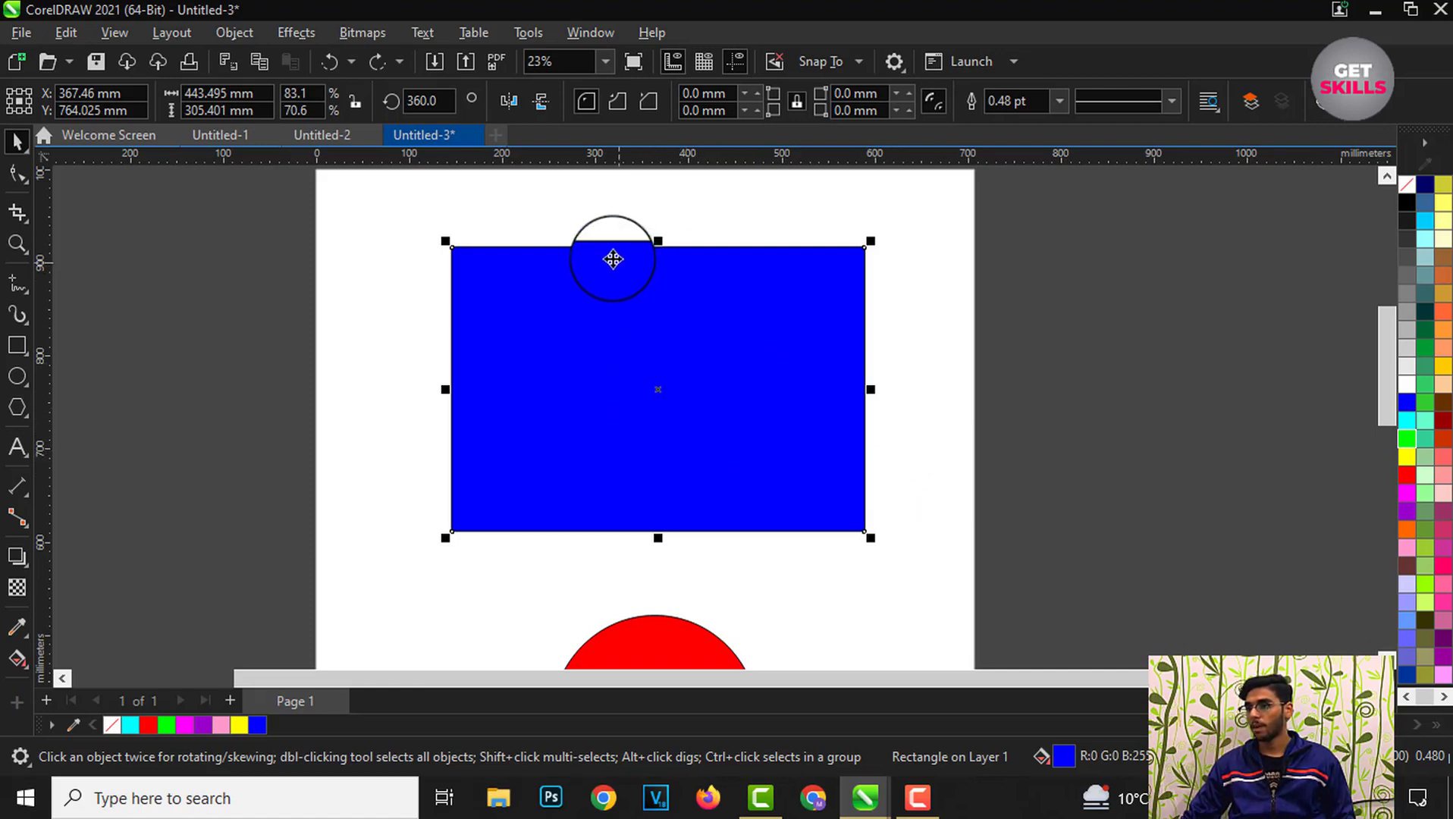
{"action": "scroll", "coordinate": [612, 259], "scroll_direction": "up", "scroll_amount": 1}
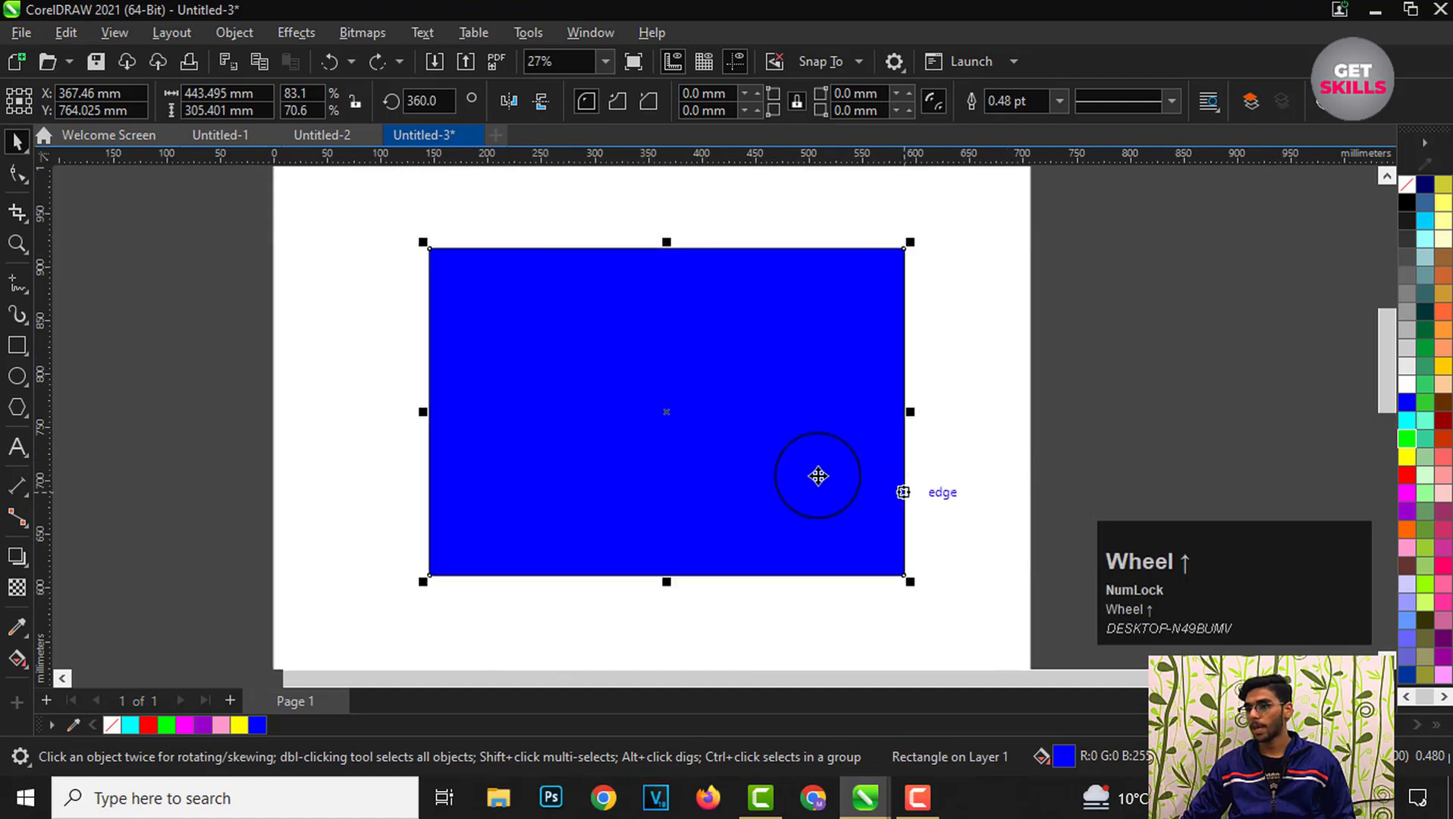
{"action": "left_click", "coordinate": [665, 412]}
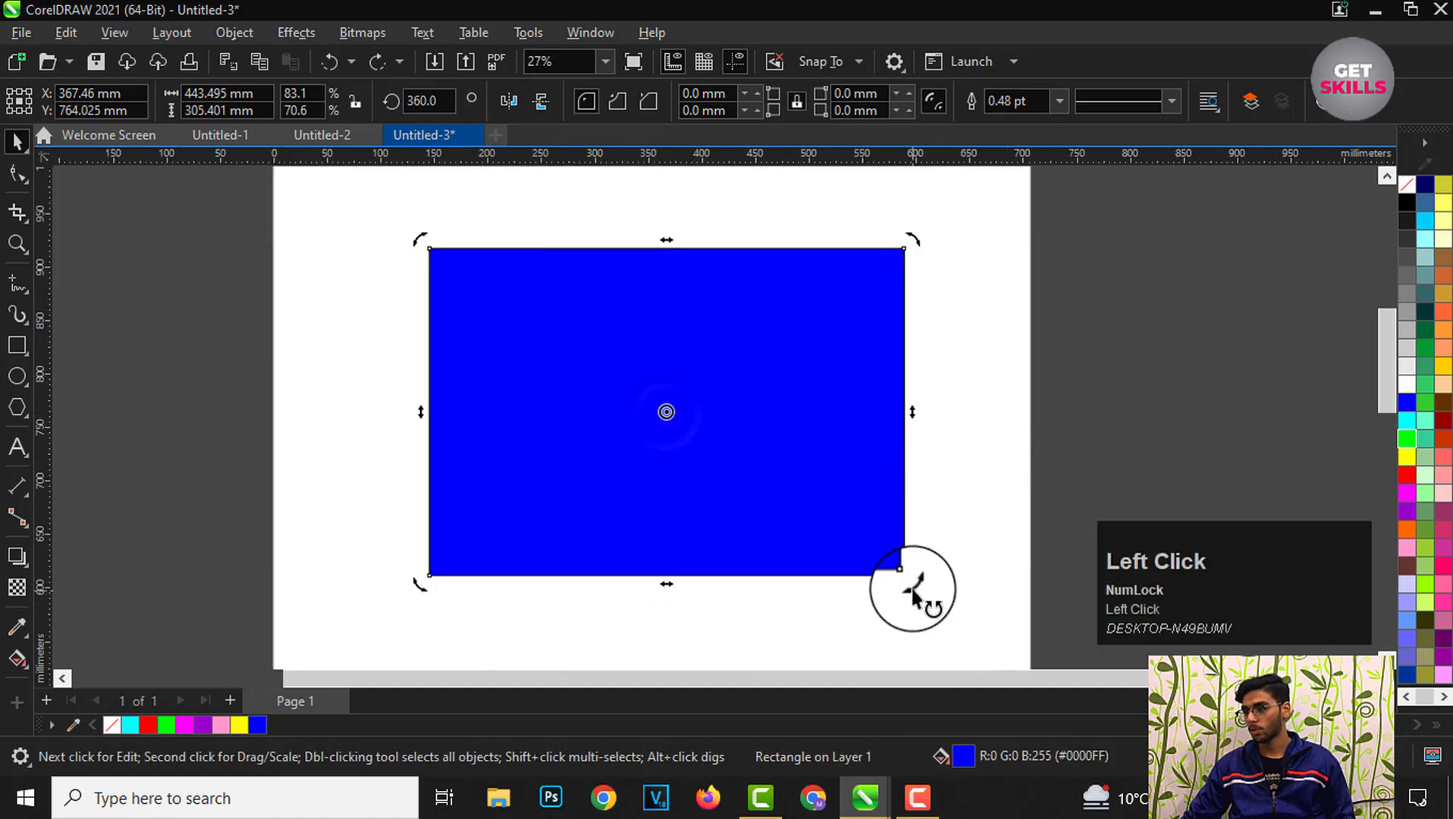
{"action": "left_click_drag", "start_coordinate": [914, 589], "coordinate": [843, 541]}
{"action": "left_click_drag", "start_coordinate": [916, 590], "coordinate": [645, 596]}
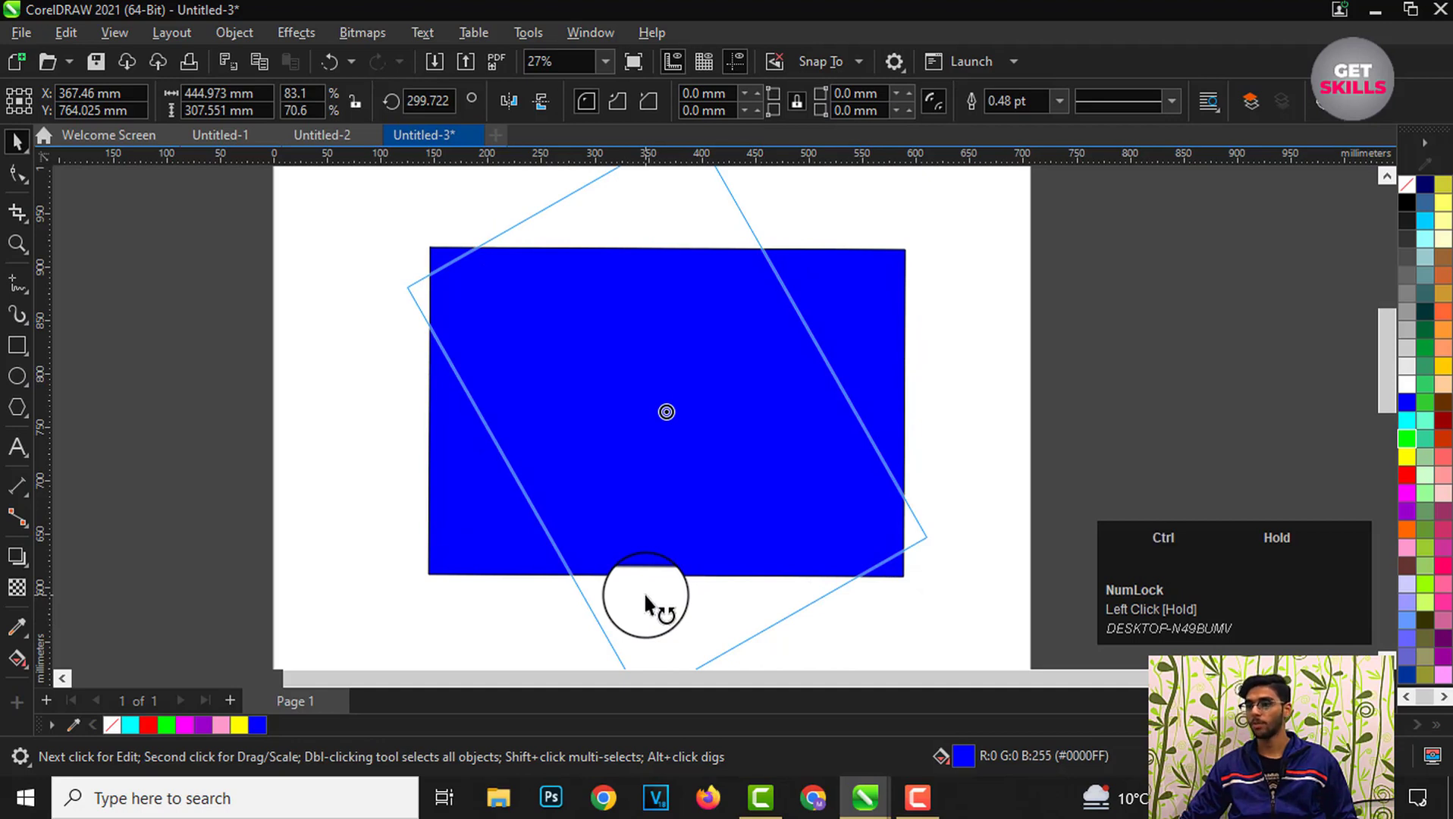
{"action": "left_click_drag", "start_coordinate": [645, 597], "coordinate": [672, 224]}
{"action": "scroll", "coordinate": [699, 376], "scroll_direction": "down", "scroll_amount": 1}
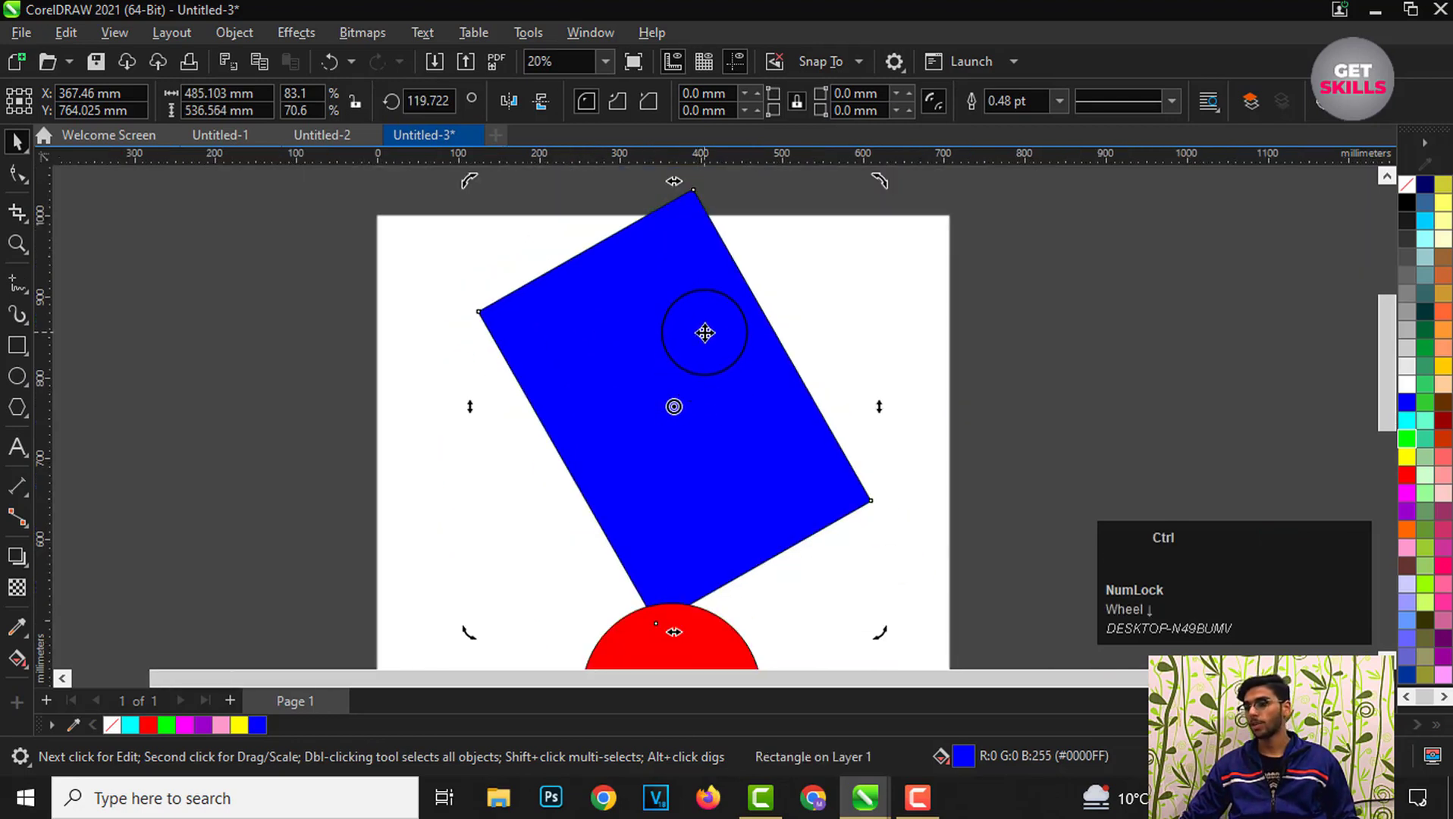
{"action": "key", "text": "ctrl+z"}
Step: Skew the rectangle horizontally by dragging its top edge handle sideways, then undo the skew
{"action": "left_click", "coordinate": [989, 428]}
{"action": "left_click", "coordinate": [710, 404]}
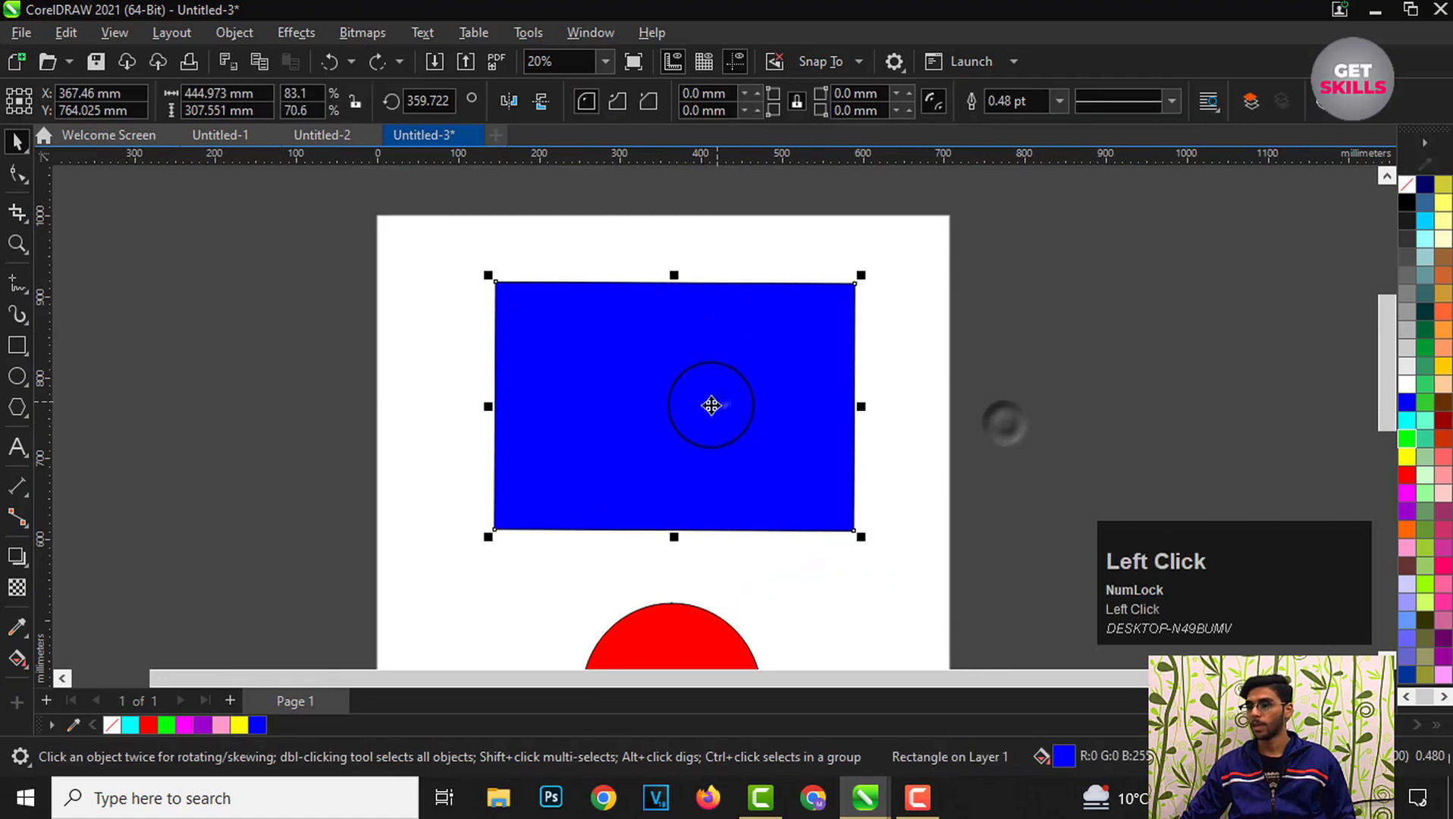
{"action": "scroll", "coordinate": [665, 422], "scroll_direction": "up", "scroll_amount": 1}
{"action": "left_click", "coordinate": [668, 438]}
{"action": "scroll", "coordinate": [668, 438], "scroll_direction": "up", "scroll_amount": 1}
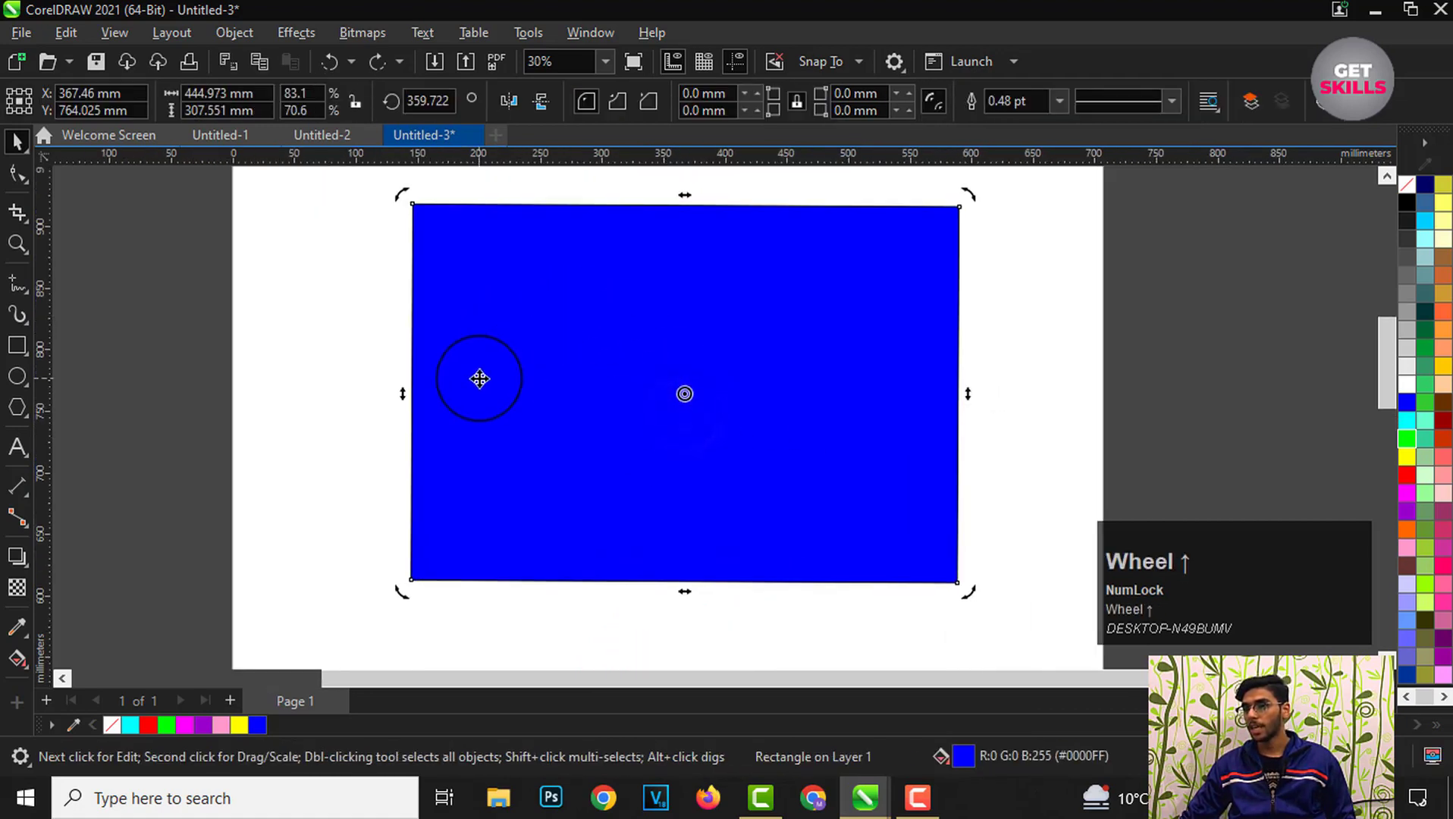
{"action": "scroll", "coordinate": [480, 378], "scroll_direction": "down", "scroll_amount": 1}
{"action": "scroll", "coordinate": [462, 247], "scroll_direction": "up", "scroll_amount": 1}
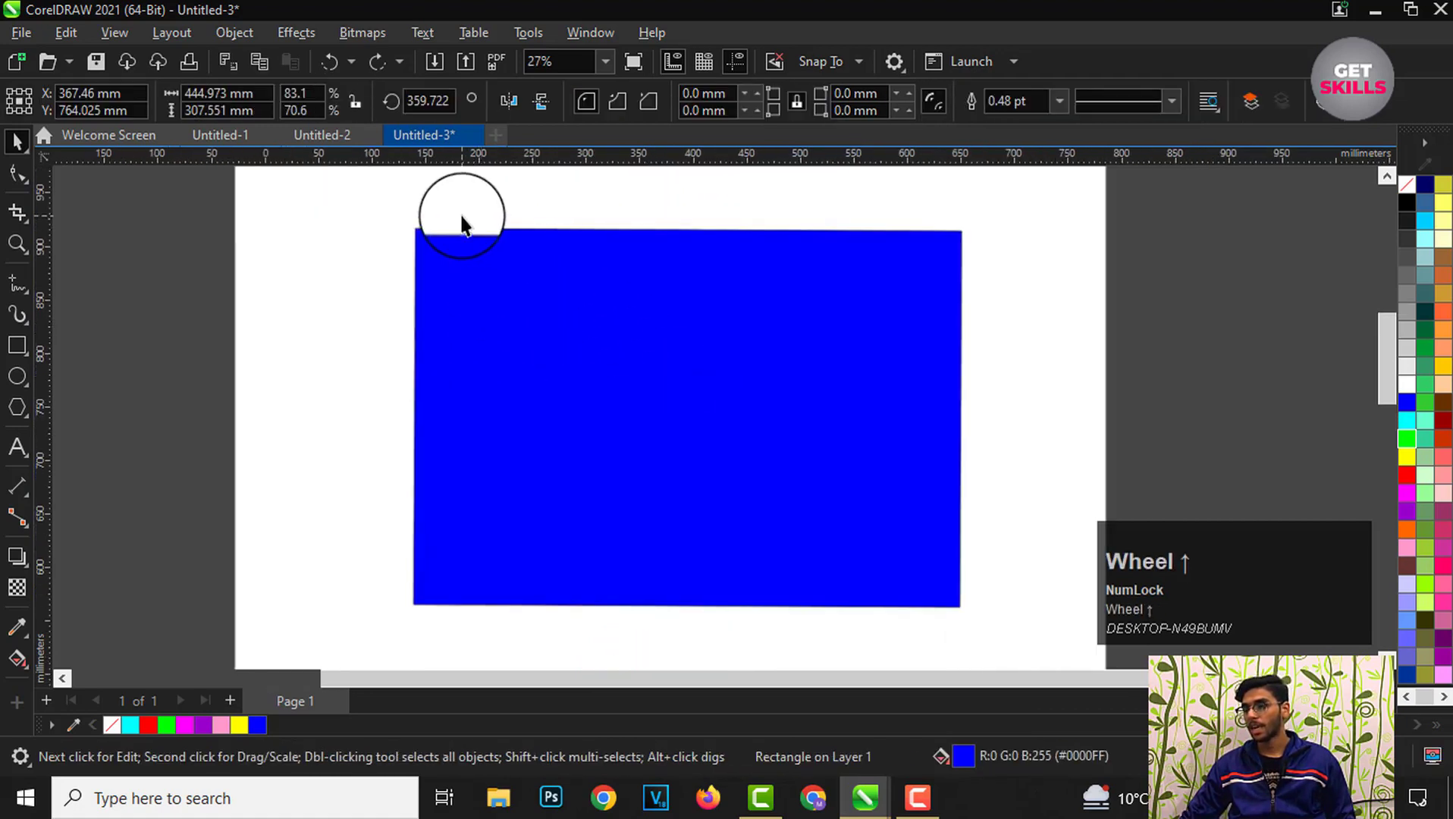
{"action": "left_click", "coordinate": [969, 423]}
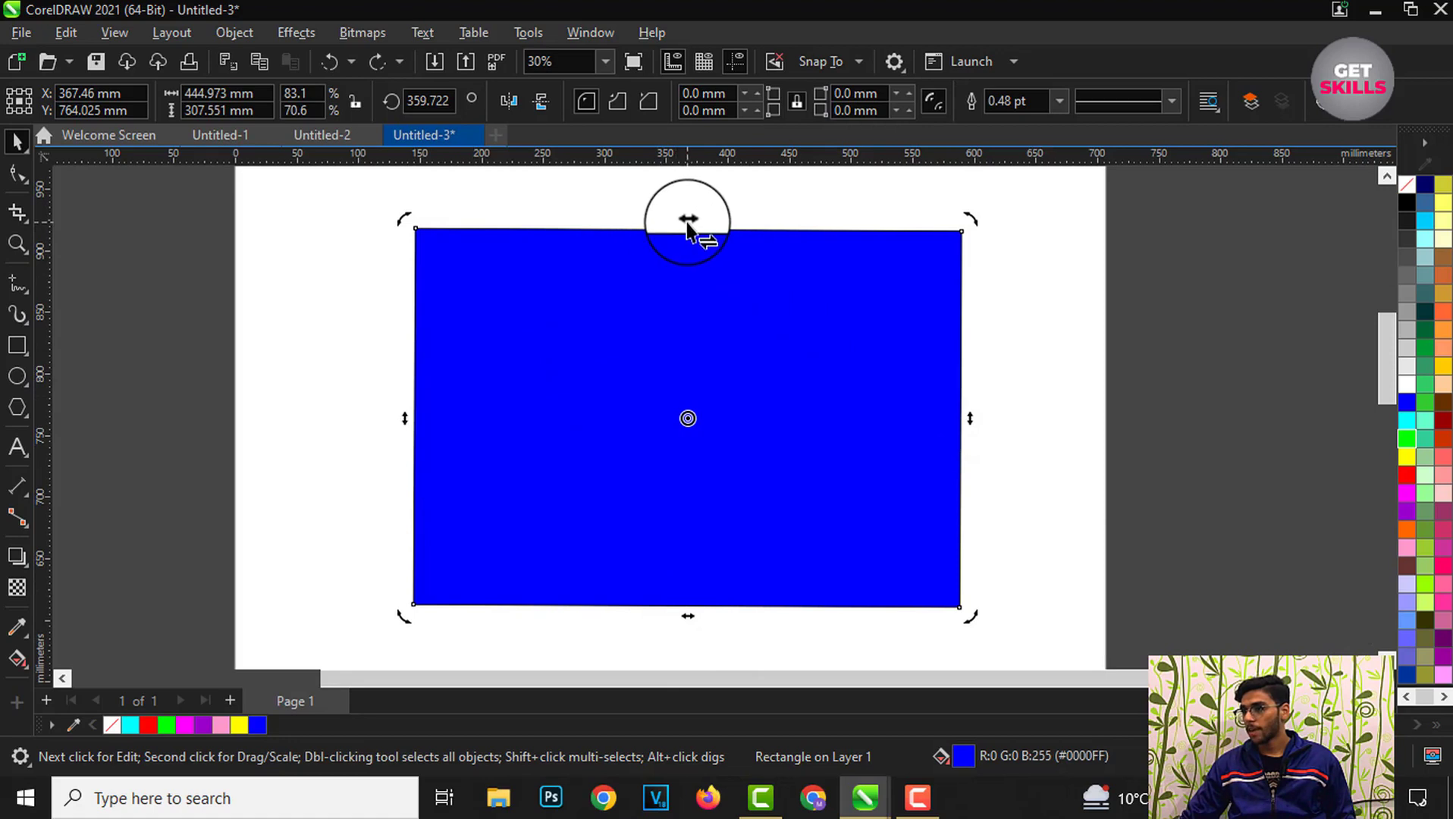
{"action": "left_click_drag", "start_coordinate": [688, 226], "coordinate": [871, 228]}
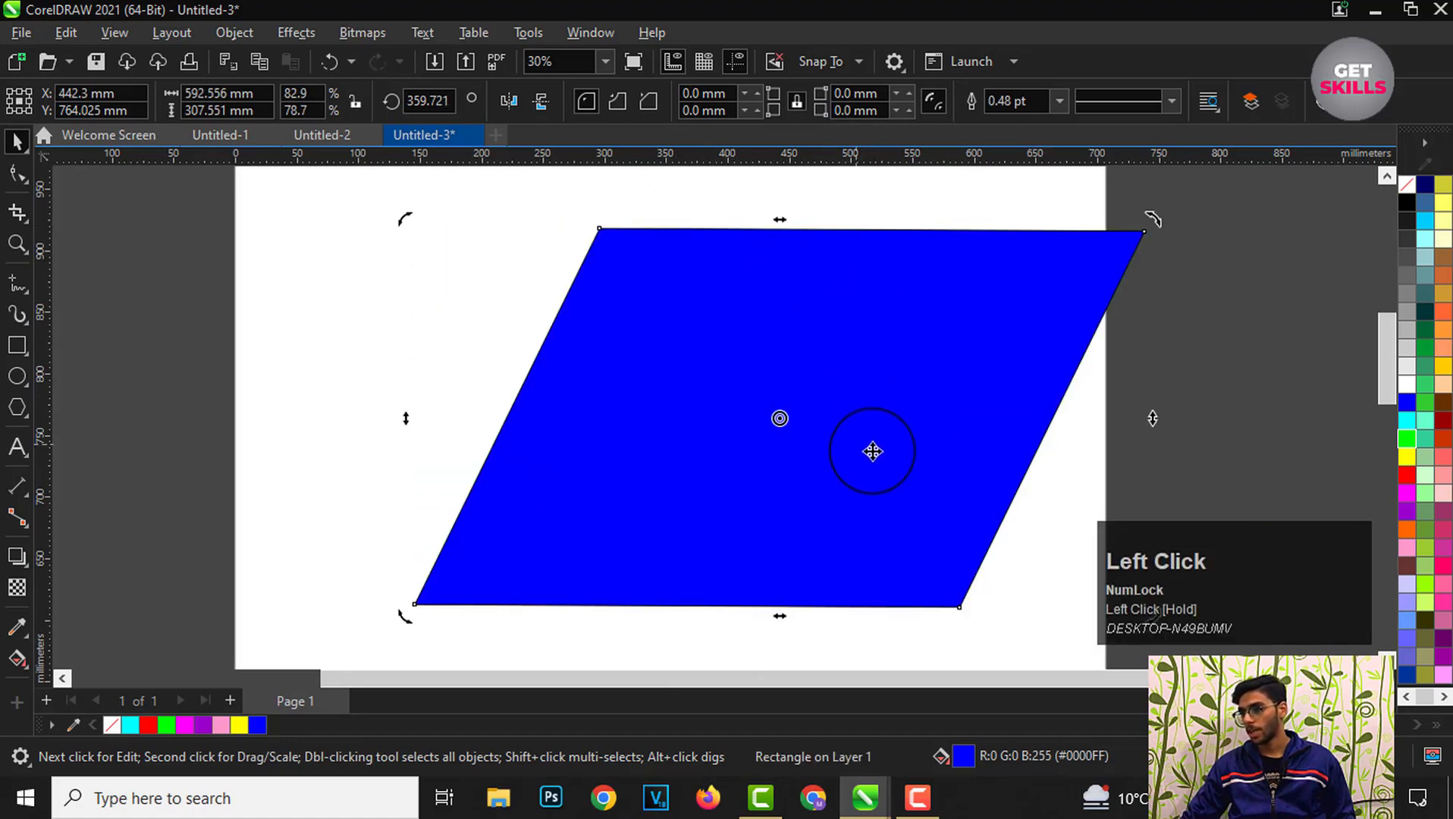
{"action": "scroll", "coordinate": [872, 452], "scroll_direction": "down", "scroll_amount": 2}
{"action": "scroll", "coordinate": [872, 379], "scroll_direction": "up", "scroll_amount": 1}
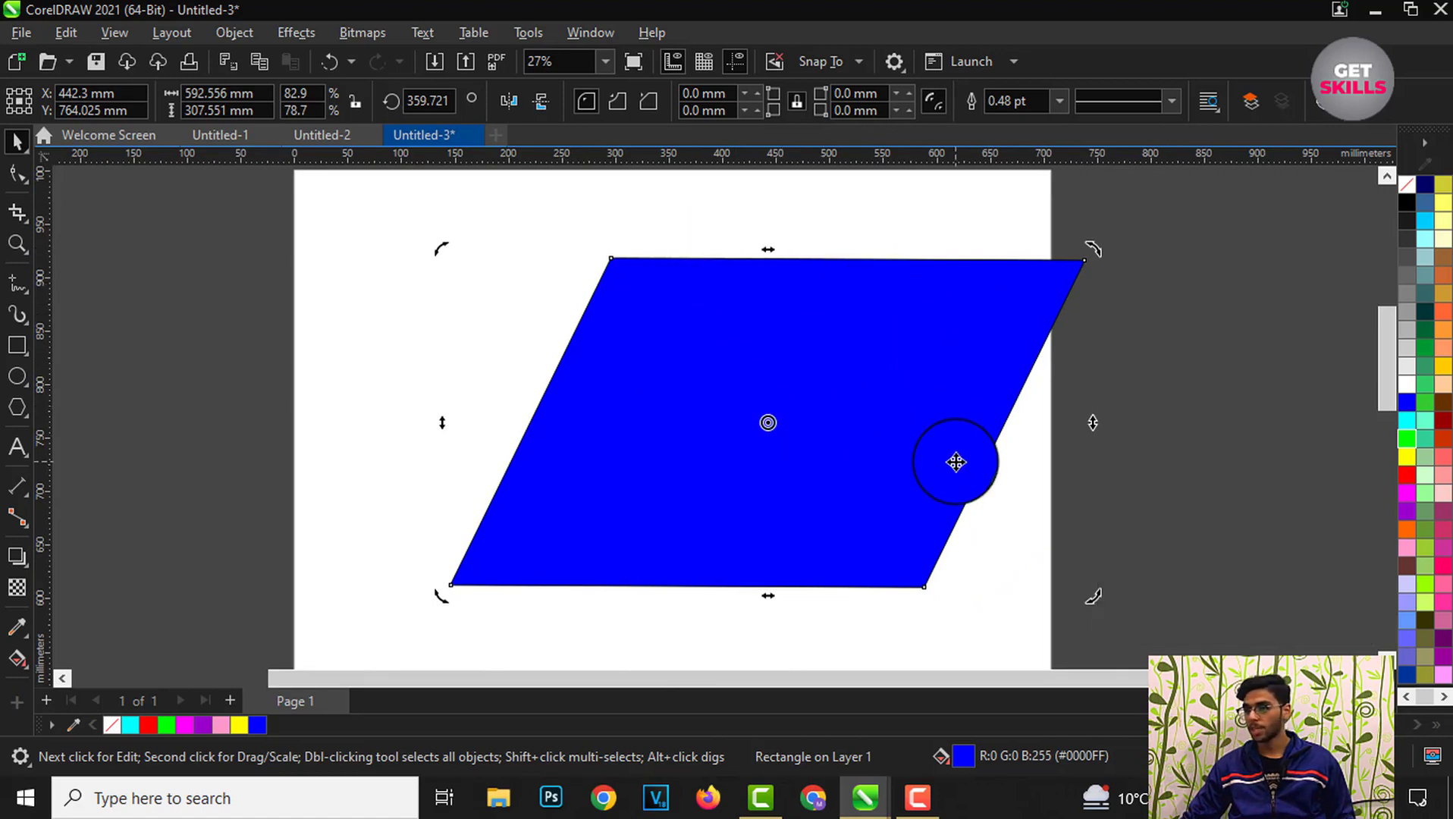
{"action": "key", "text": "ctrl+z"}
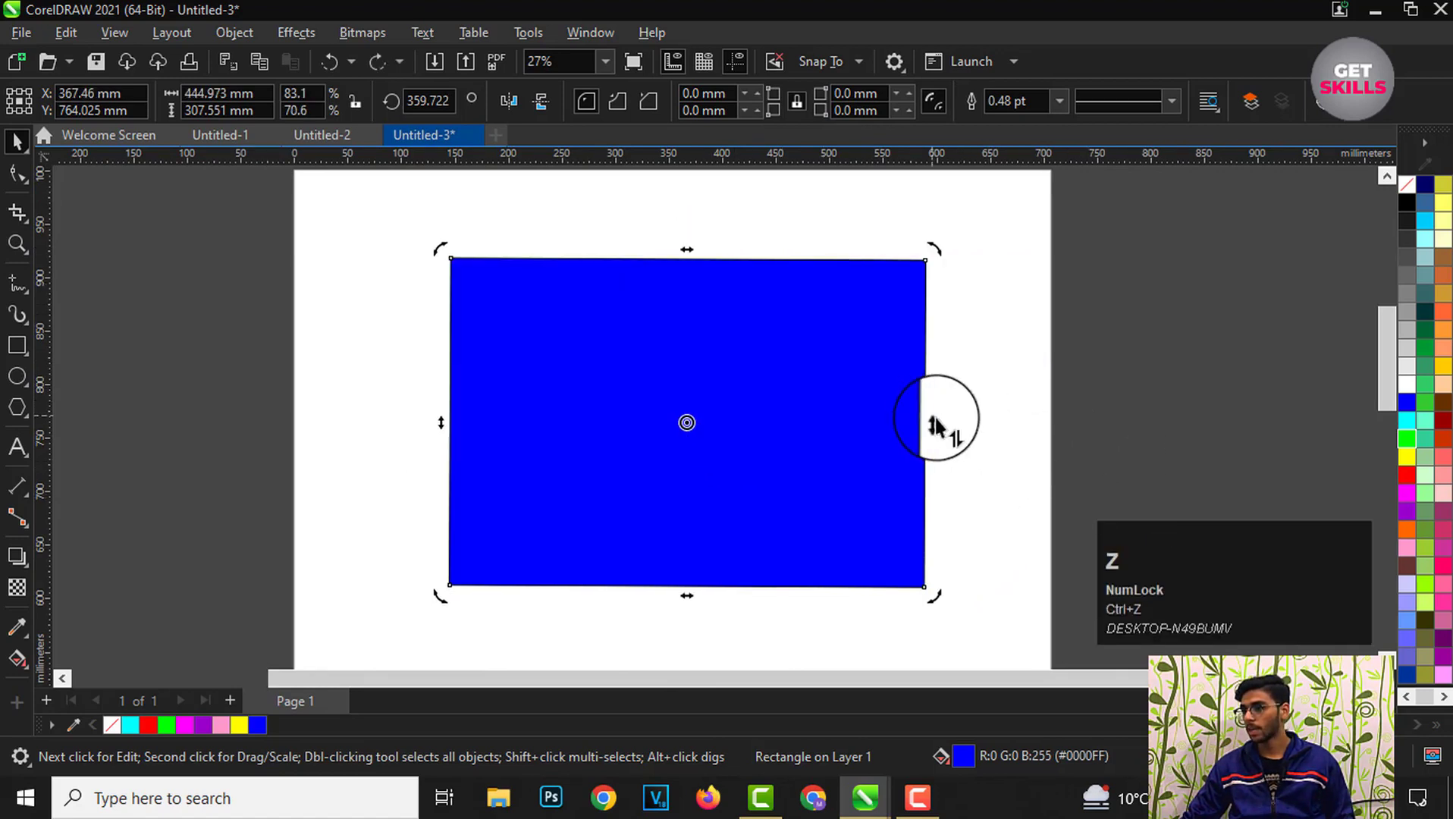
Step: Skew the rectangle vertically by dragging its right edge handle downward, then undo it and deselect
{"action": "left_click_drag", "start_coordinate": [936, 432], "coordinate": [937, 551]}
{"action": "scroll", "coordinate": [752, 341], "scroll_direction": "down", "scroll_amount": 2}
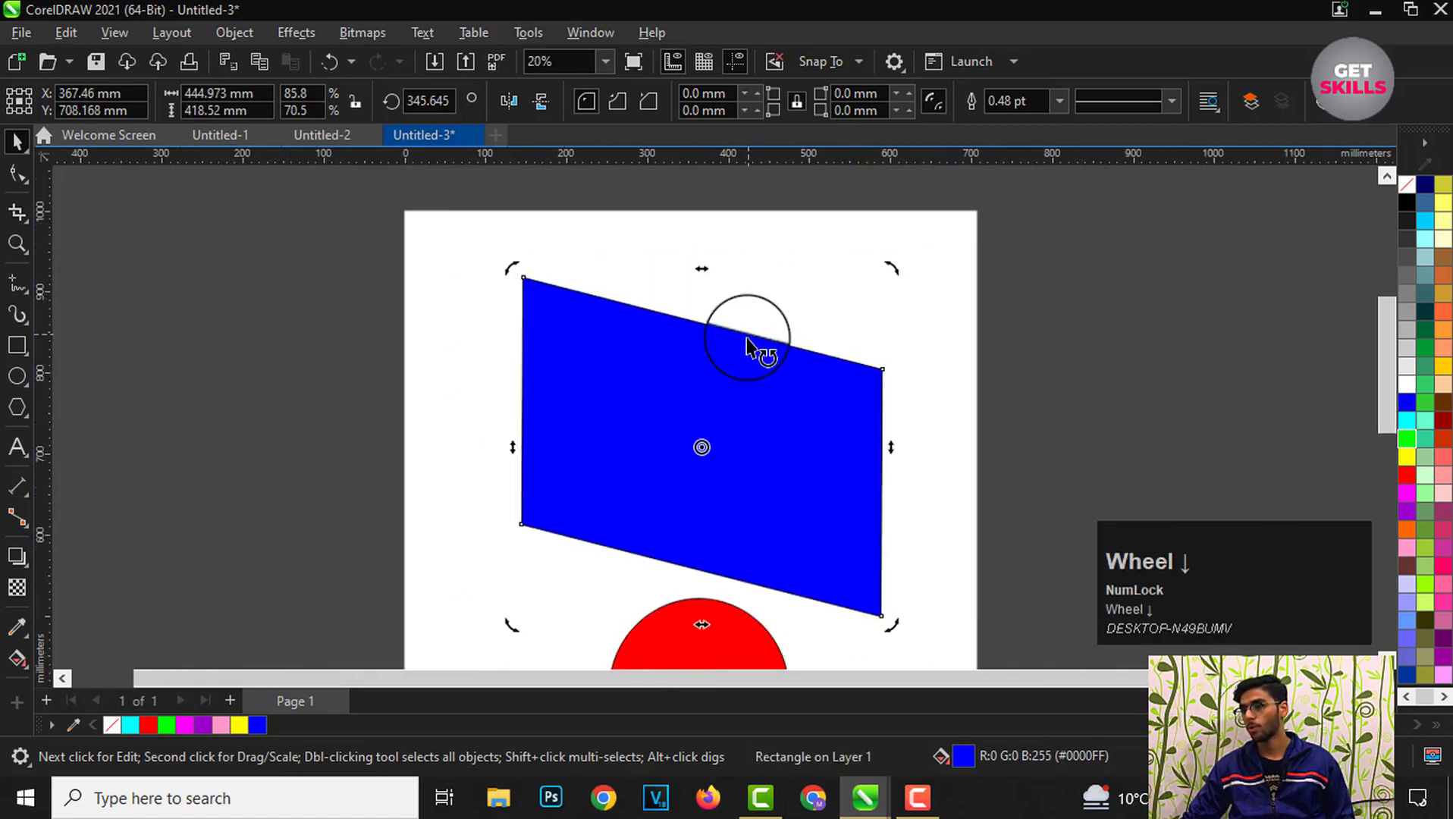
{"action": "scroll", "coordinate": [767, 383], "scroll_direction": "up", "scroll_amount": 1}
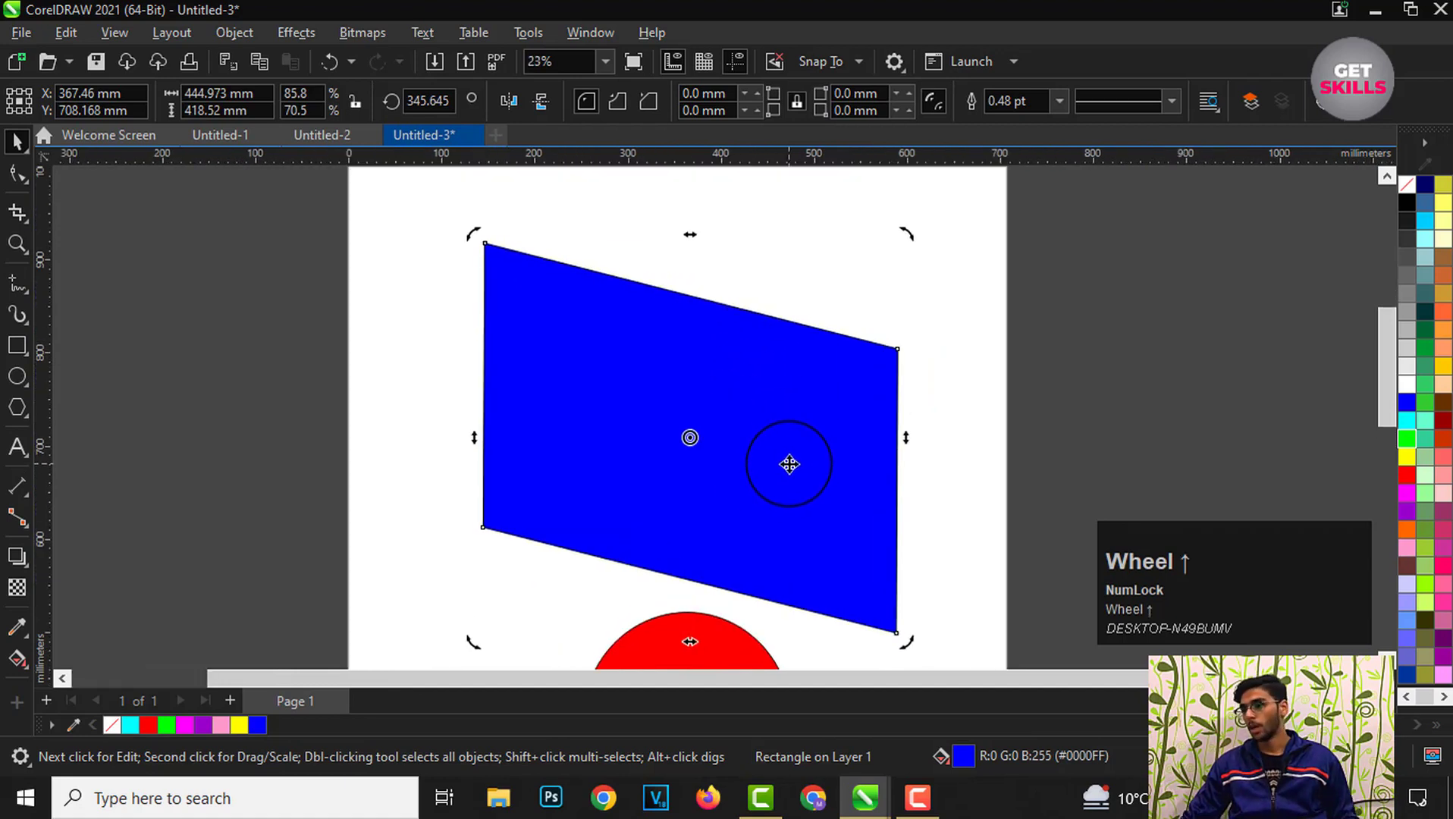
{"action": "key", "text": "ctrl+z"}
{"action": "left_click", "coordinate": [742, 364]}
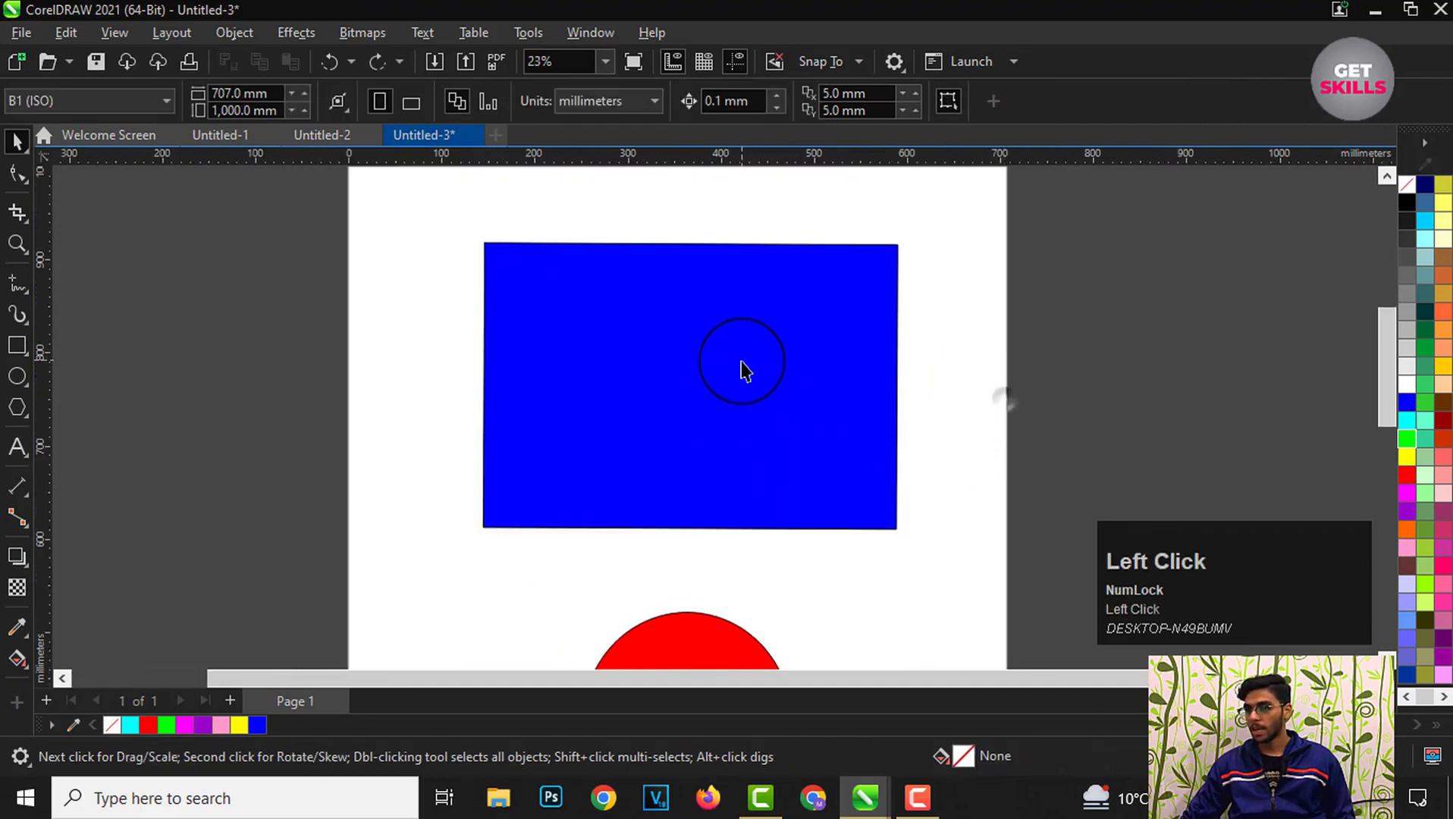
Step: Skew the rectangle sideways once more by its top edge handle and undo that skew
{"action": "scroll", "coordinate": [742, 363], "scroll_direction": "up", "scroll_amount": 2}
{"action": "left_click", "coordinate": [659, 392]}
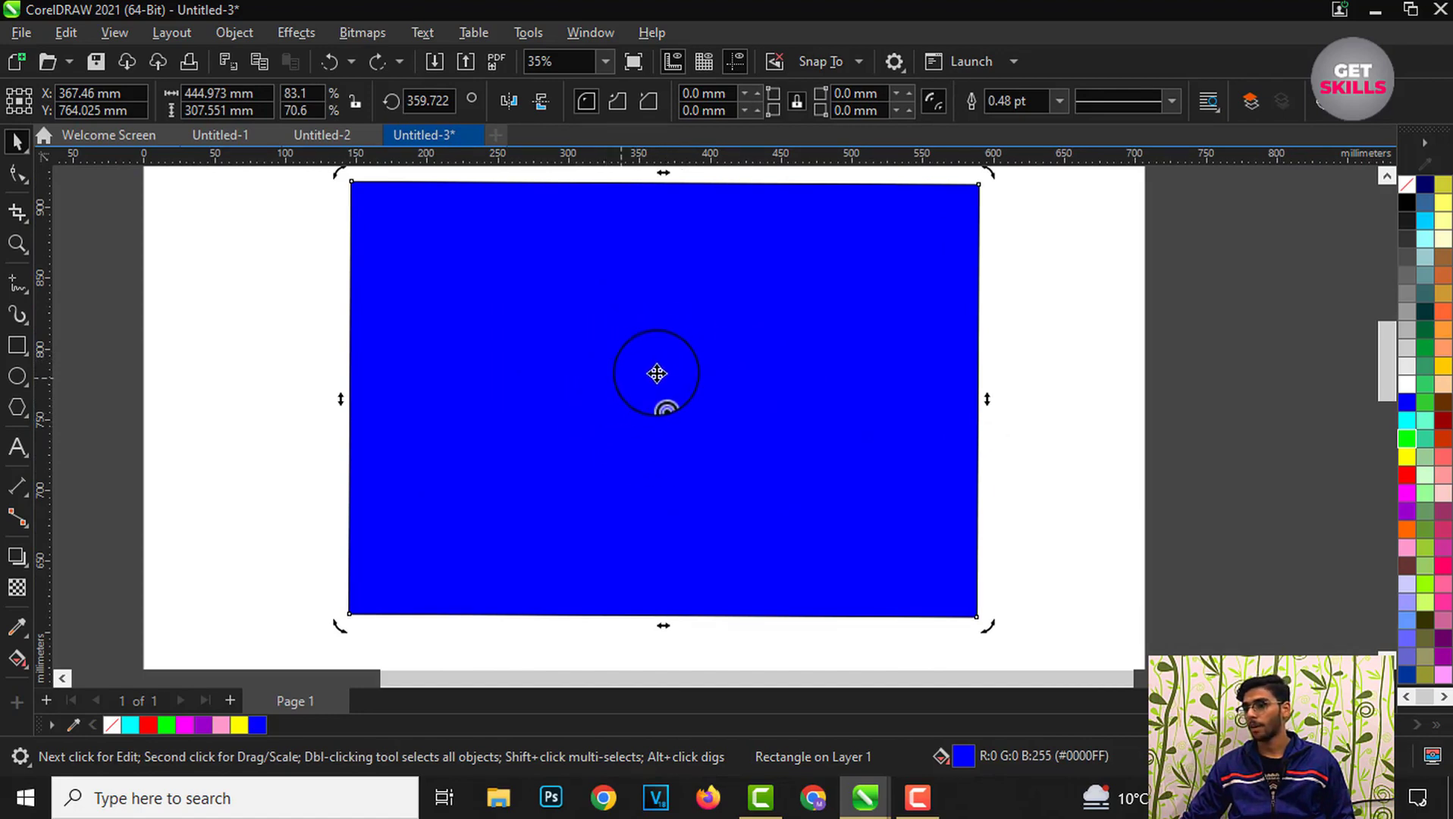
{"action": "scroll", "coordinate": [668, 422], "scroll_direction": "down", "scroll_amount": 2}
{"action": "left_click", "coordinate": [876, 421]}
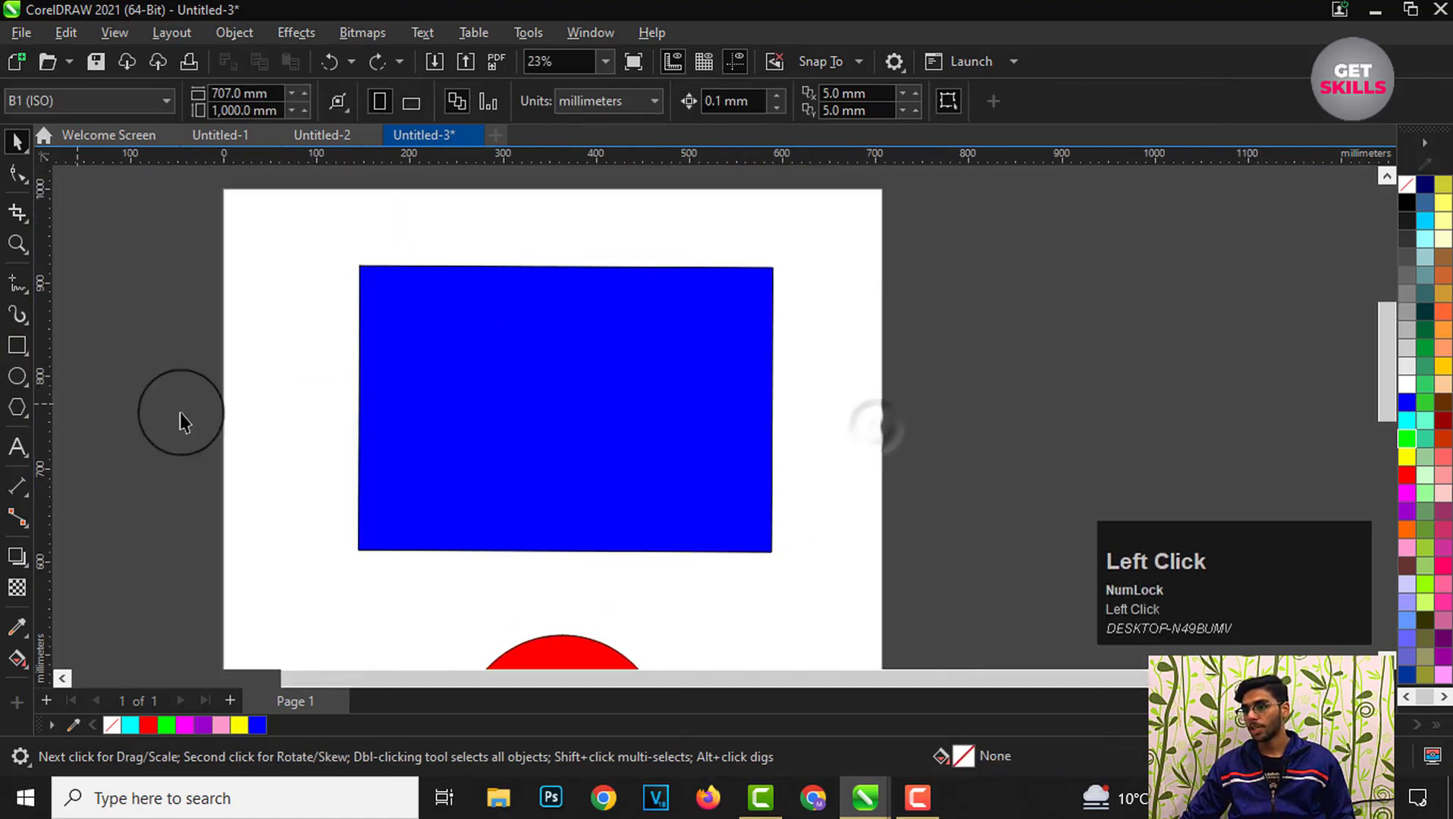
{"action": "left_click", "coordinate": [564, 429]}
{"action": "left_click", "coordinate": [565, 267]}
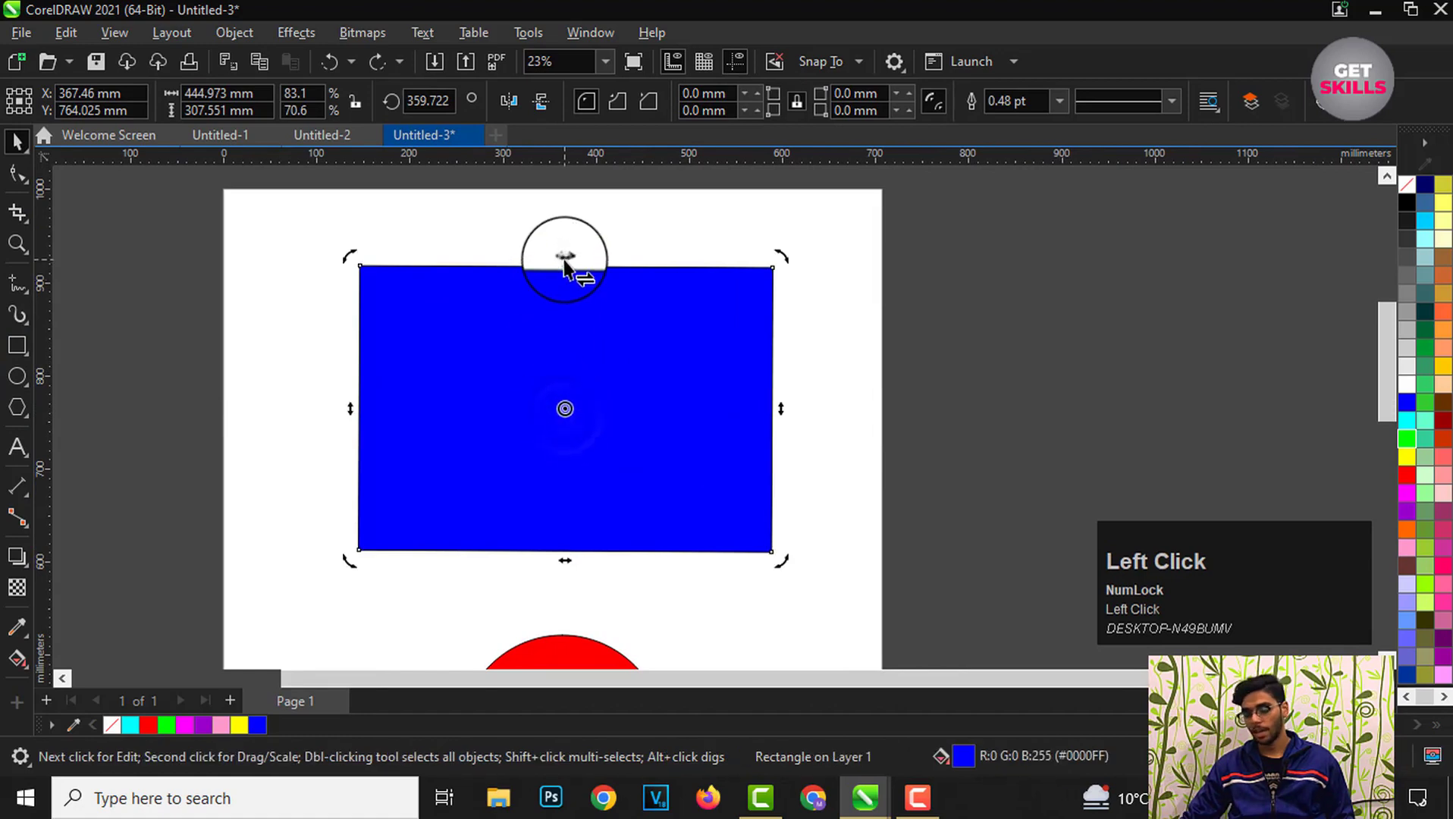
{"action": "left_click_drag", "start_coordinate": [565, 258], "coordinate": [768, 267]}
{"action": "key", "text": "ctrl+z"}
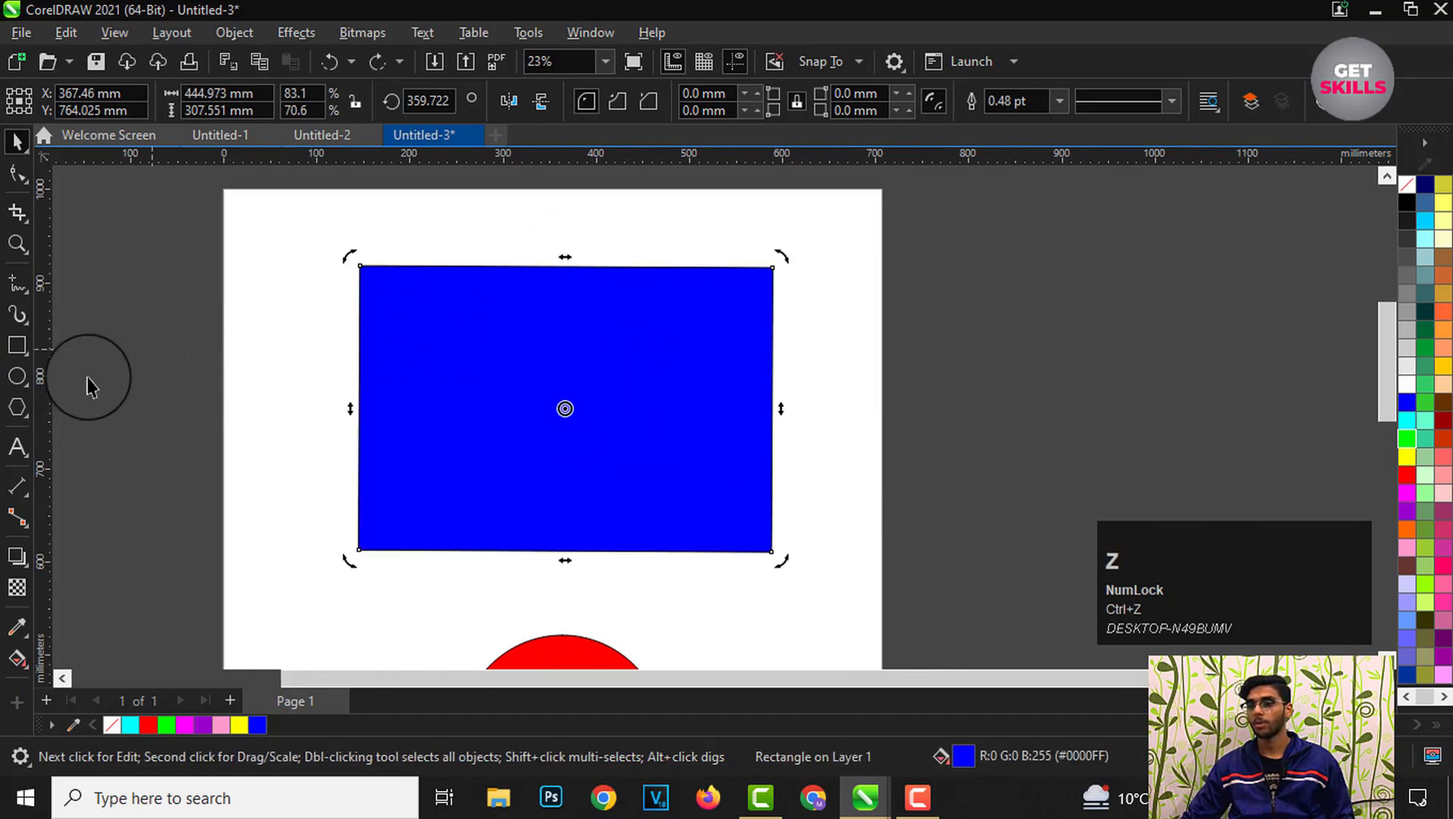
Step: Draw a rectangle about 379 × 64 mm beside the page and fill it with cyan
{"action": "left_click", "coordinate": [18, 345]}
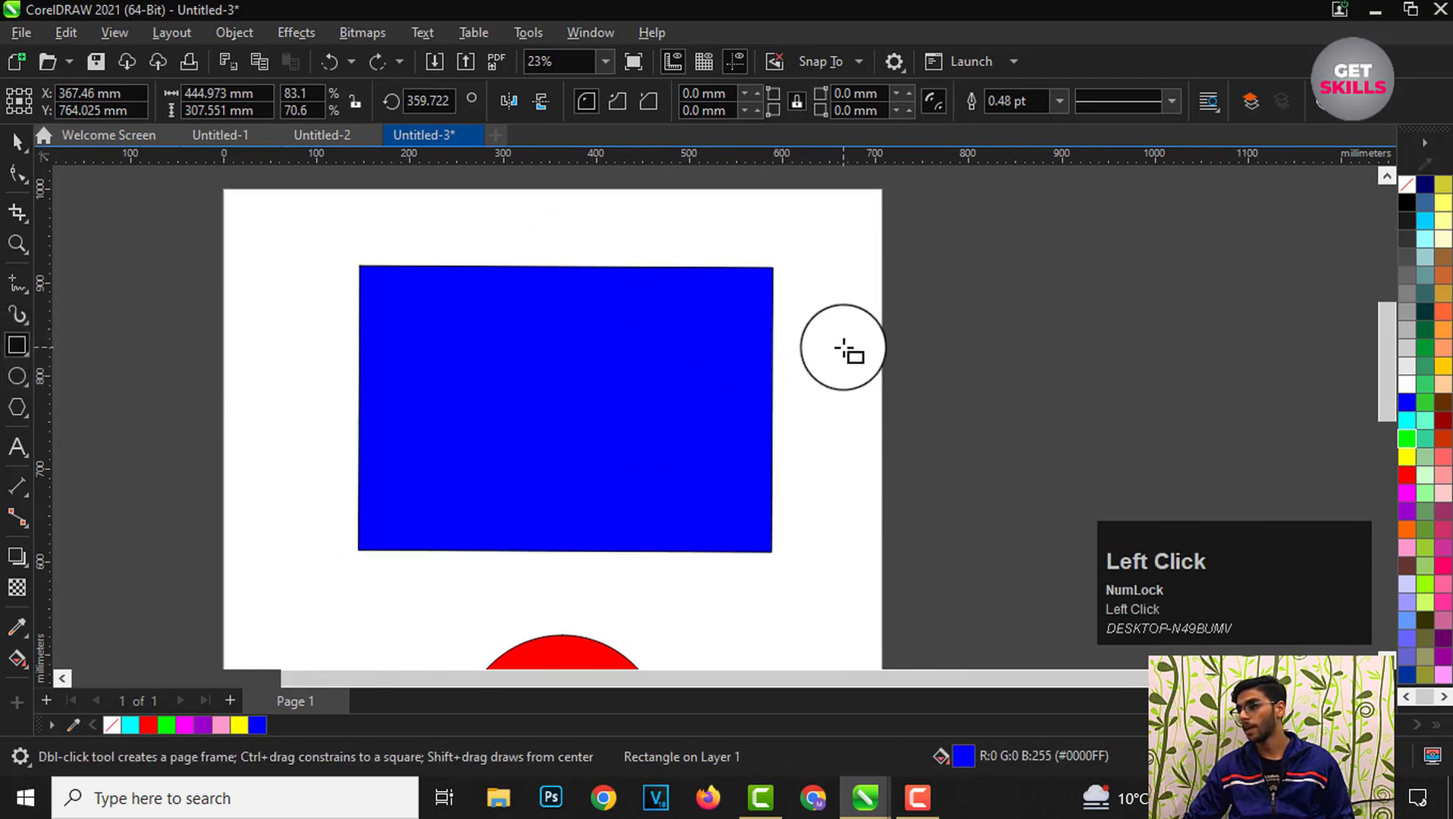
{"action": "left_click_drag", "start_coordinate": [843, 347], "coordinate": [1196, 408]}
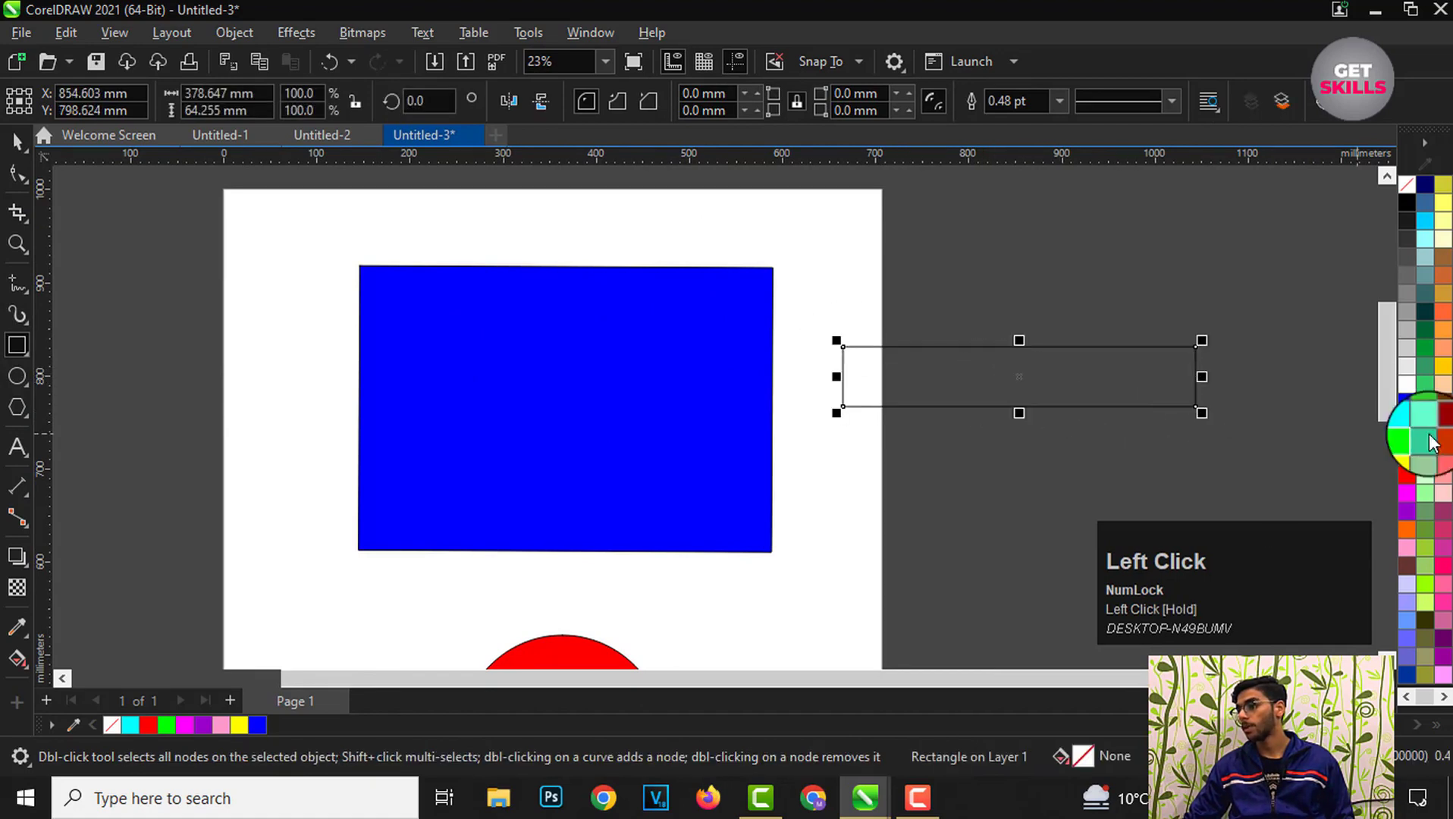
{"action": "left_click", "coordinate": [1406, 420]}
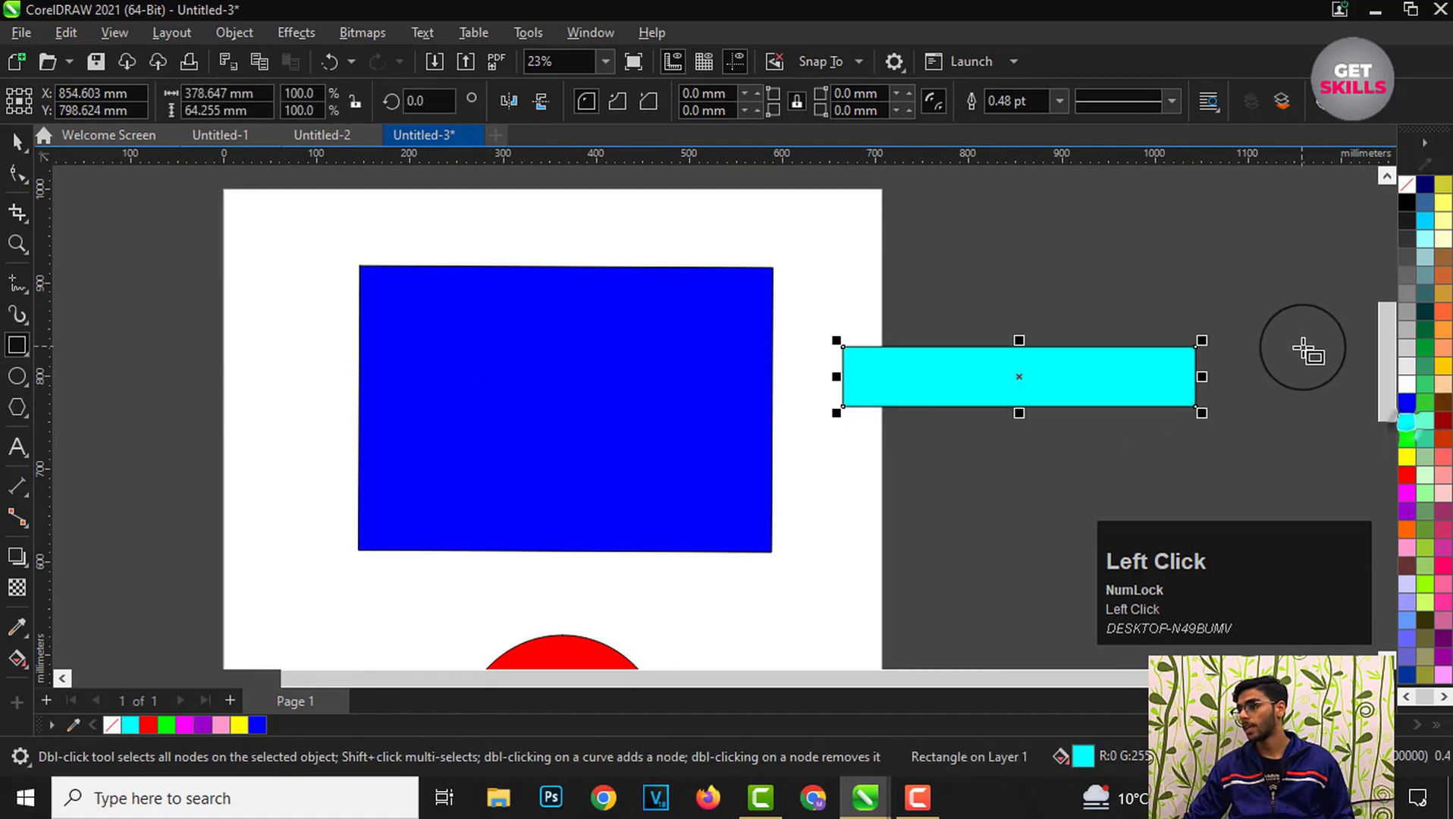
Step: Remove the cyan rectangle's outline and skew it horizontally by its top edge handle
{"action": "right_click", "coordinate": [1406, 185]}
{"action": "scroll", "coordinate": [1328, 319], "scroll_direction": "up", "scroll_amount": 2}
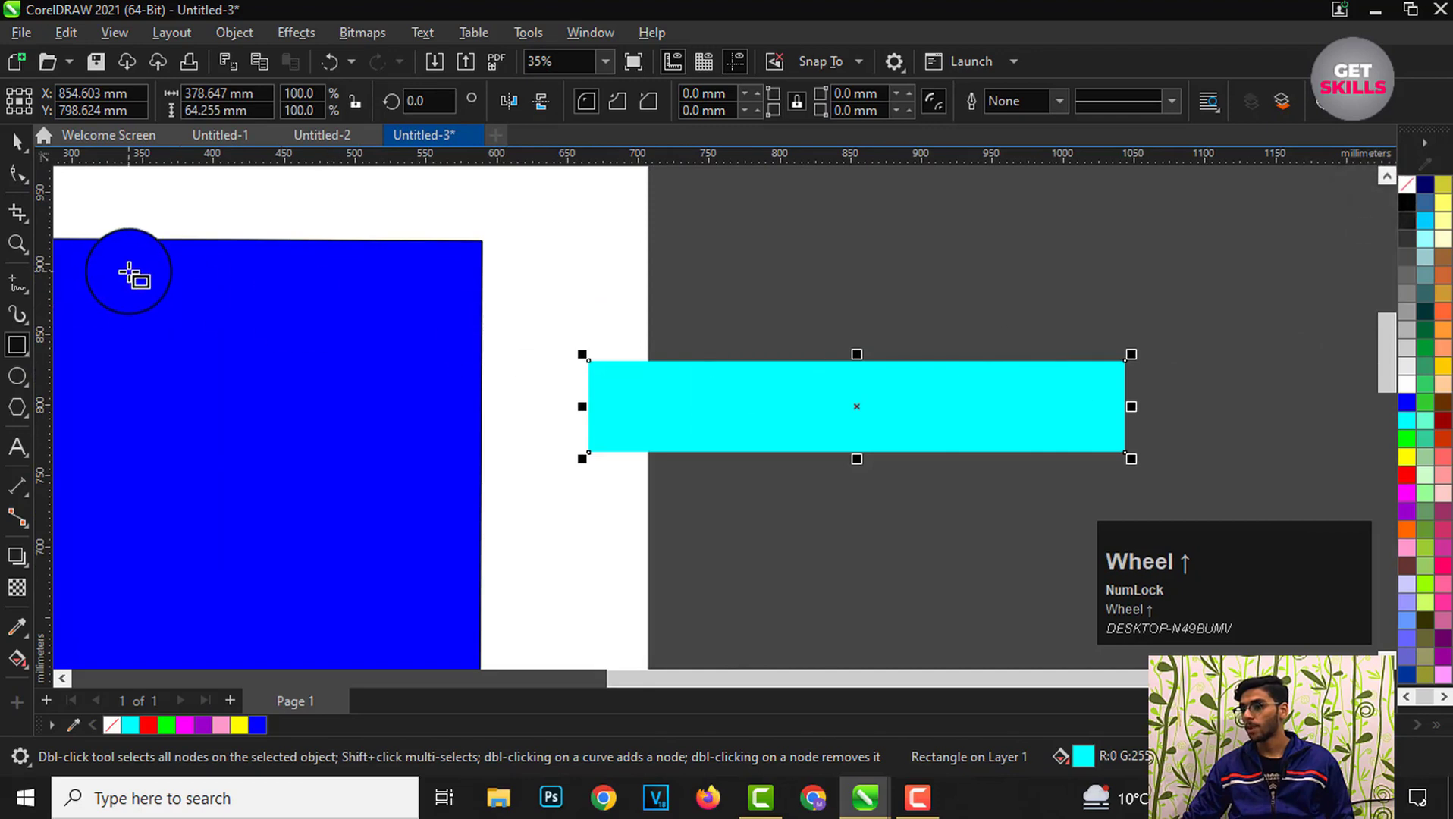
{"action": "left_click", "coordinate": [869, 375]}
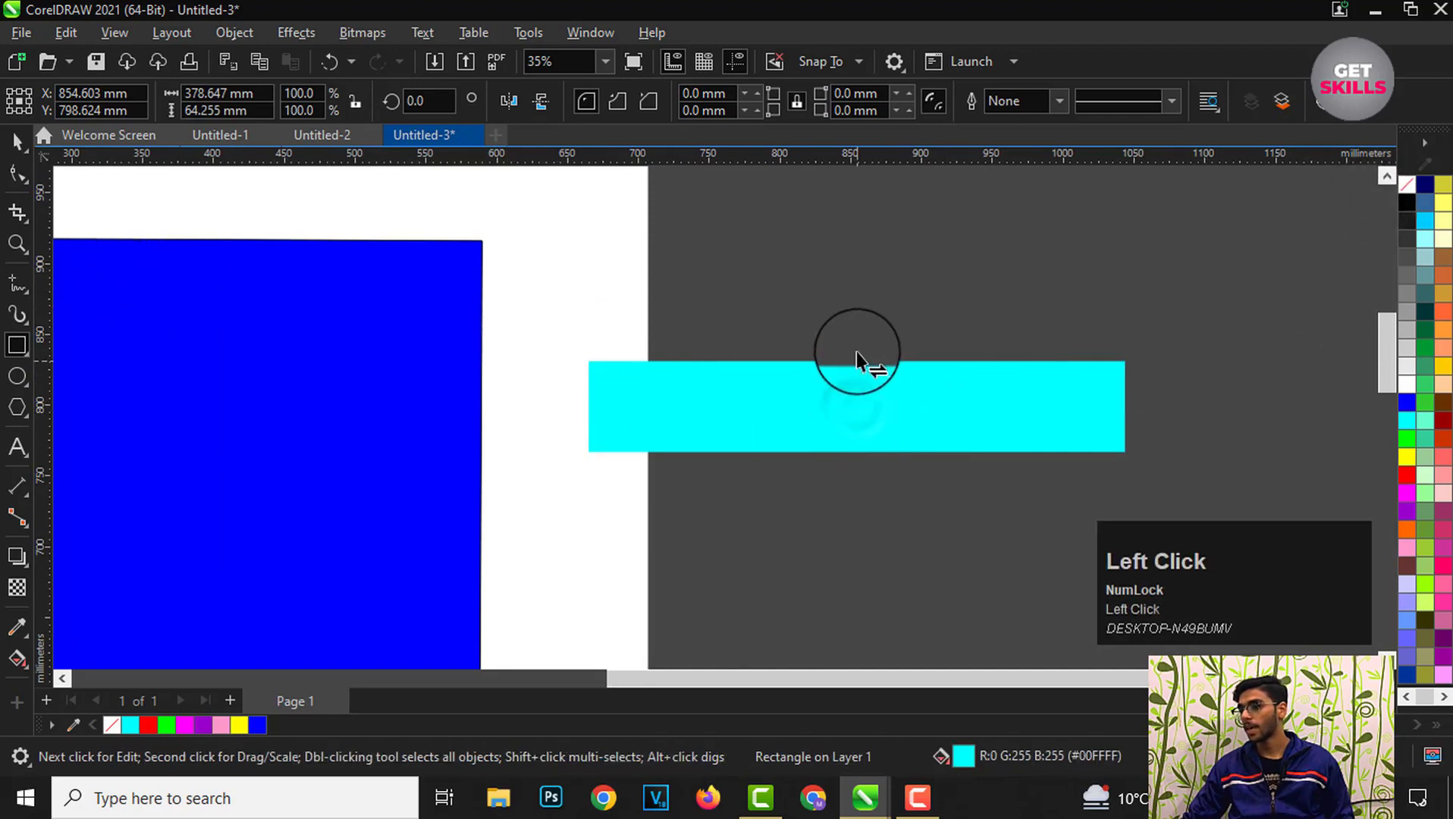
{"action": "left_click_drag", "start_coordinate": [857, 353], "coordinate": [980, 362]}
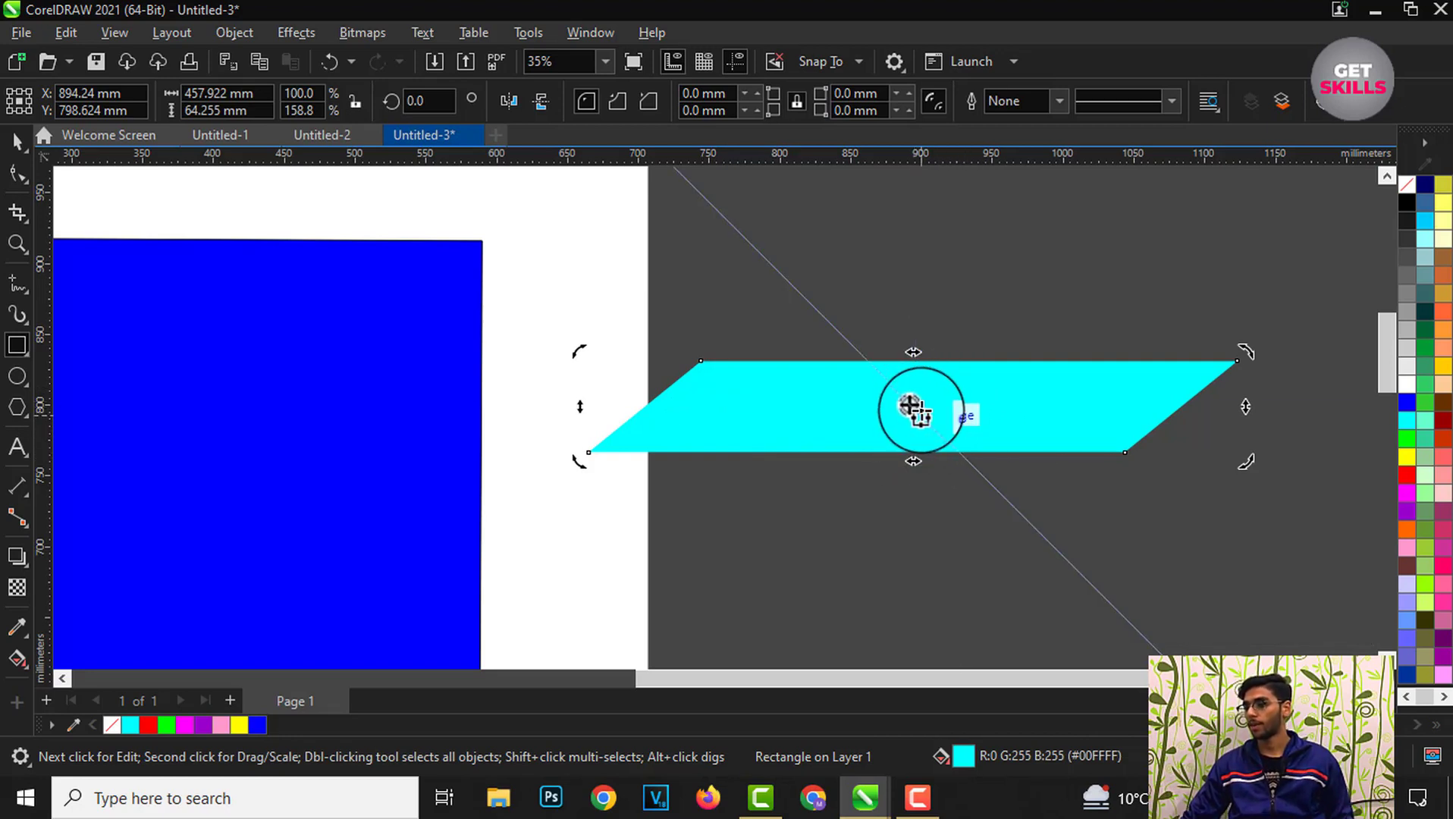
Step: Delete the skewed cyan rectangle
{"action": "scroll", "coordinate": [985, 409], "scroll_direction": "down", "scroll_amount": 3}
{"action": "scroll", "coordinate": [909, 417], "scroll_direction": "up", "scroll_amount": 1}
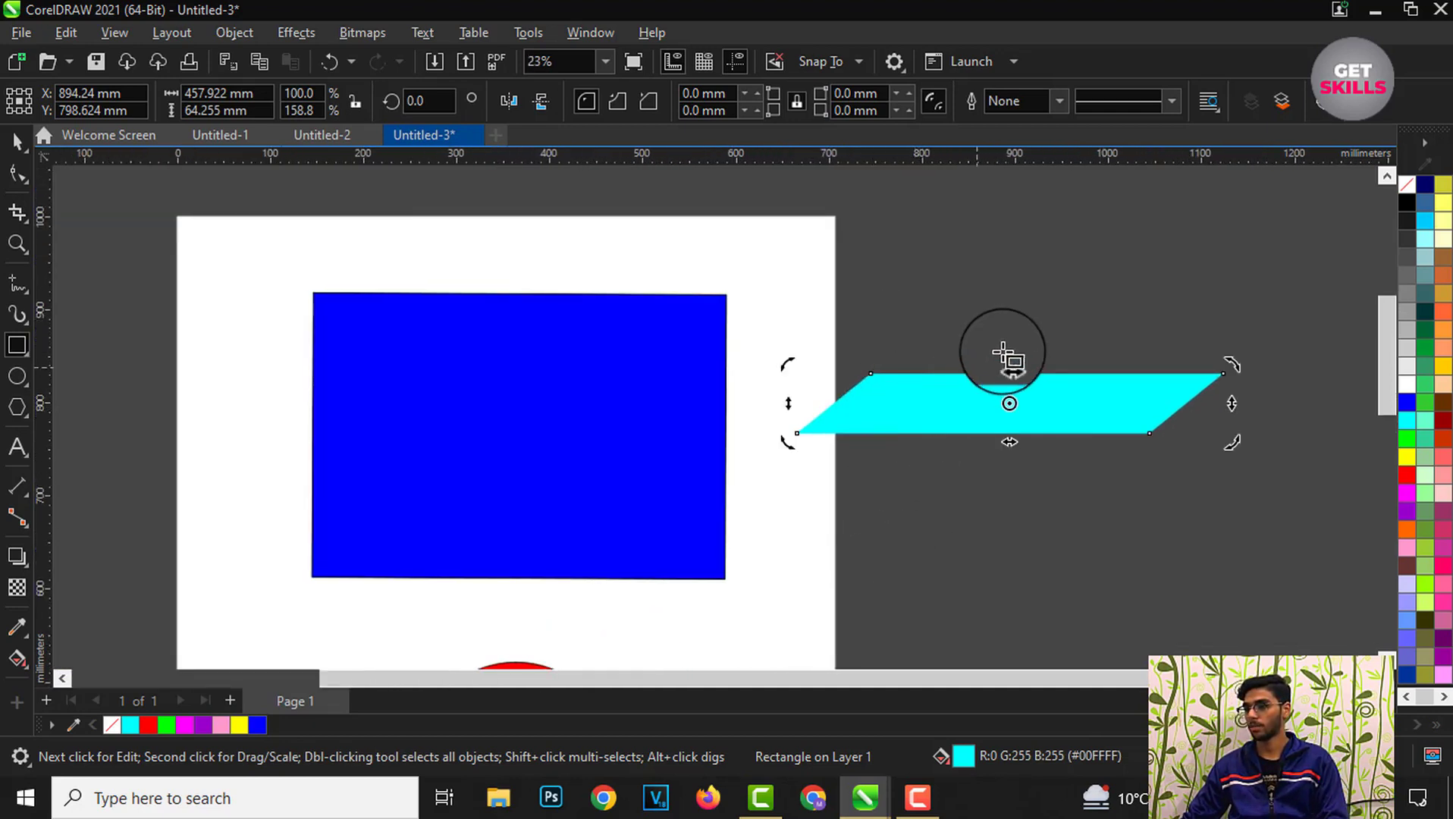
{"action": "scroll", "coordinate": [956, 368], "scroll_direction": "down", "scroll_amount": 1}
{"action": "scroll", "coordinate": [707, 379], "scroll_direction": "up", "scroll_amount": 1}
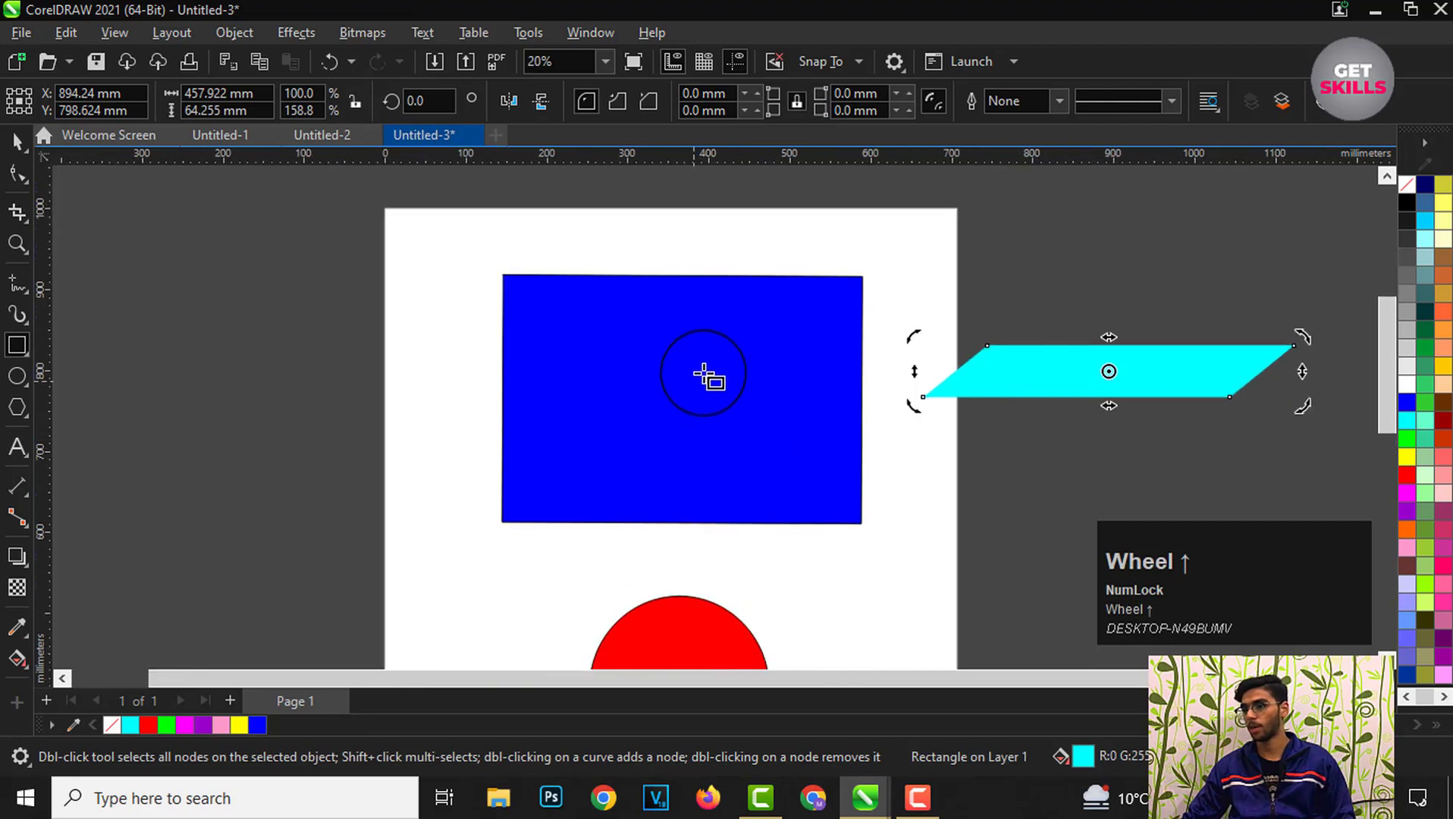
{"action": "key", "text": "Delete"}
Step: Switch the blue rectangle to rotate mode and rotate it slightly by its bottom-right corner handle
{"action": "scroll", "coordinate": [726, 372], "scroll_direction": "up", "scroll_amount": 1}
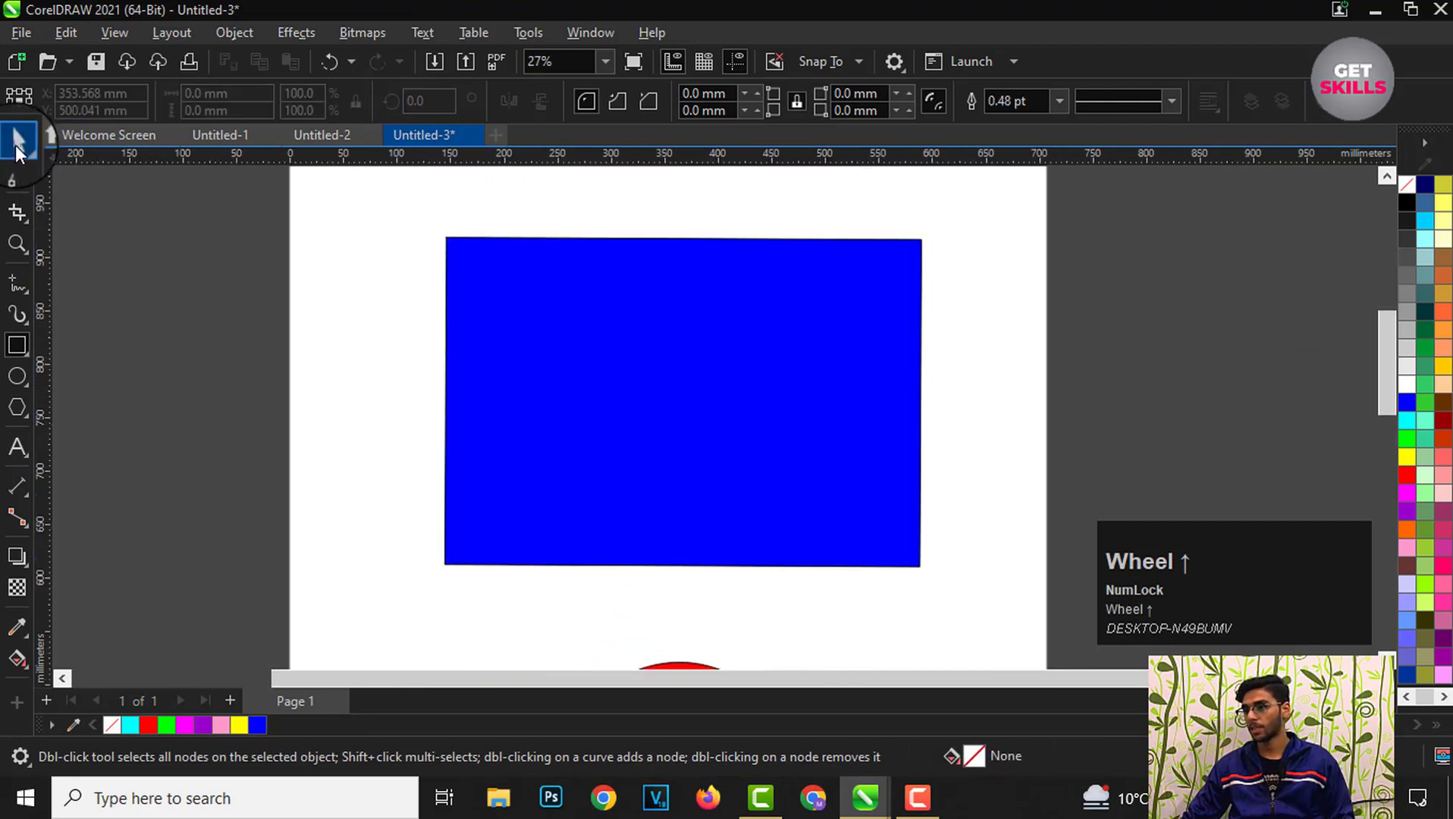
{"action": "left_click", "coordinate": [17, 141]}
{"action": "left_click", "coordinate": [652, 395]}
{"action": "scroll", "coordinate": [648, 409], "scroll_direction": "down", "scroll_amount": 1}
{"action": "scroll", "coordinate": [682, 382], "scroll_direction": "up", "scroll_amount": 1}
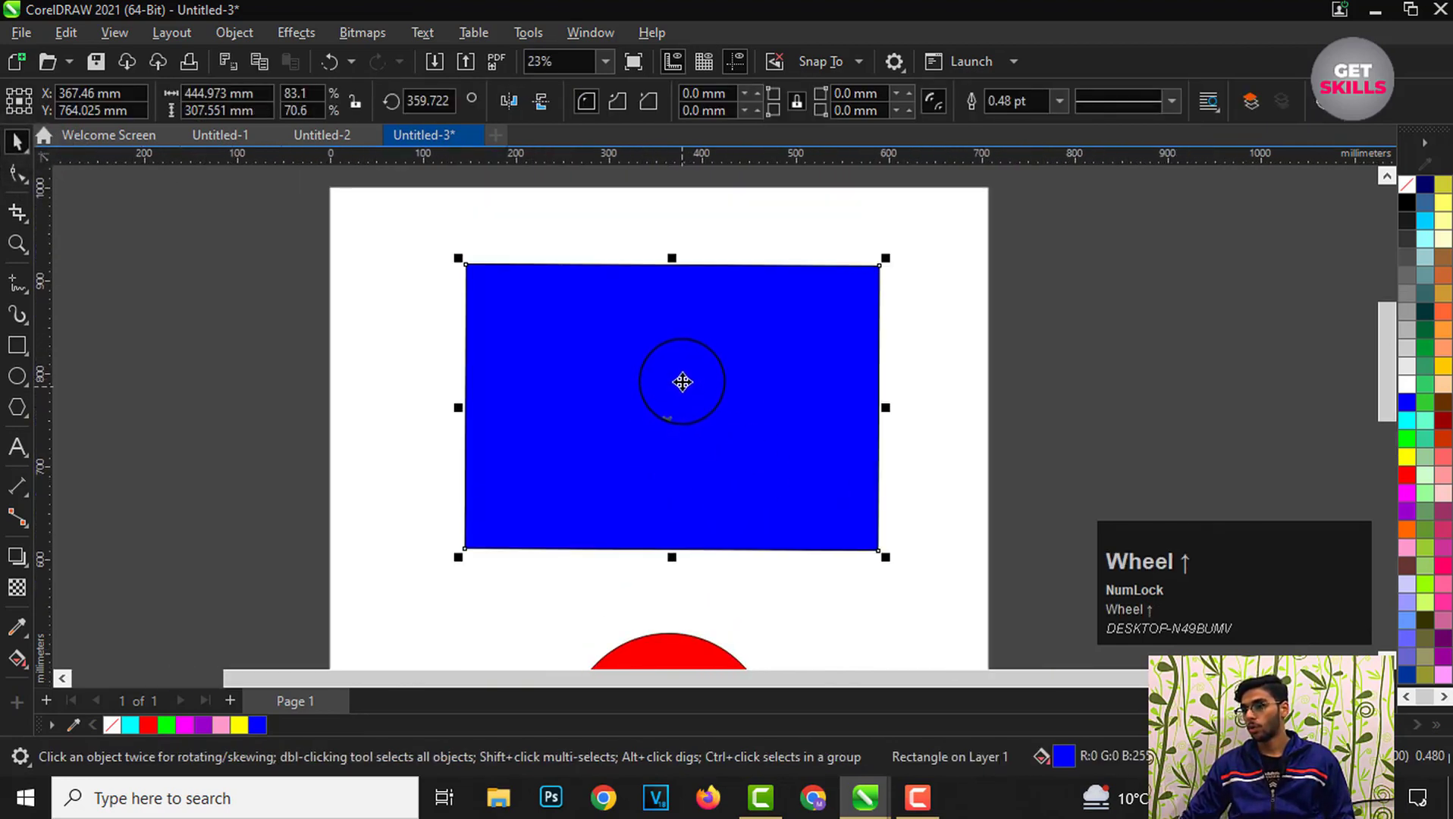
{"action": "left_click", "coordinate": [662, 408]}
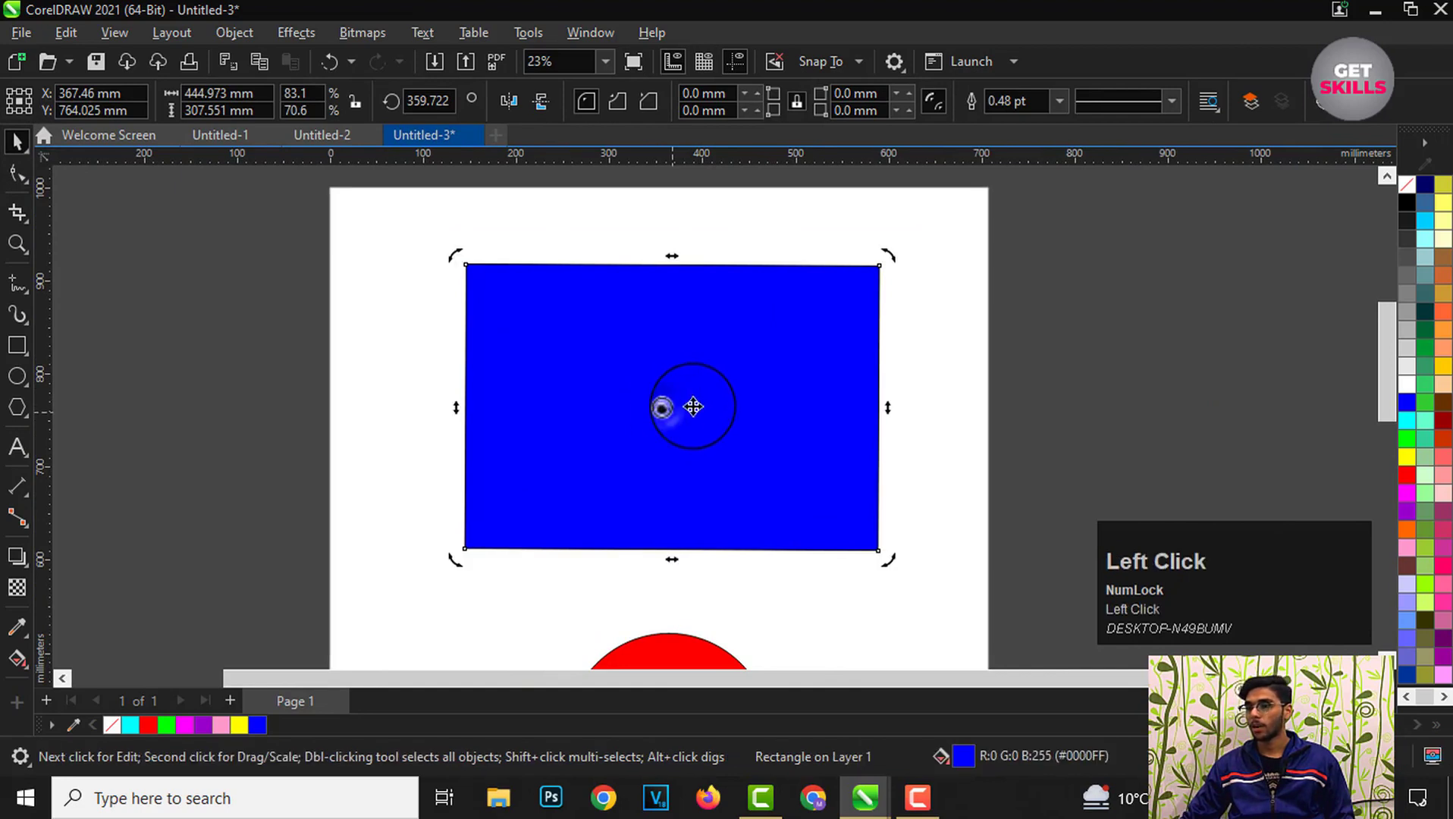
{"action": "scroll", "coordinate": [710, 429], "scroll_direction": "up", "scroll_amount": 1}
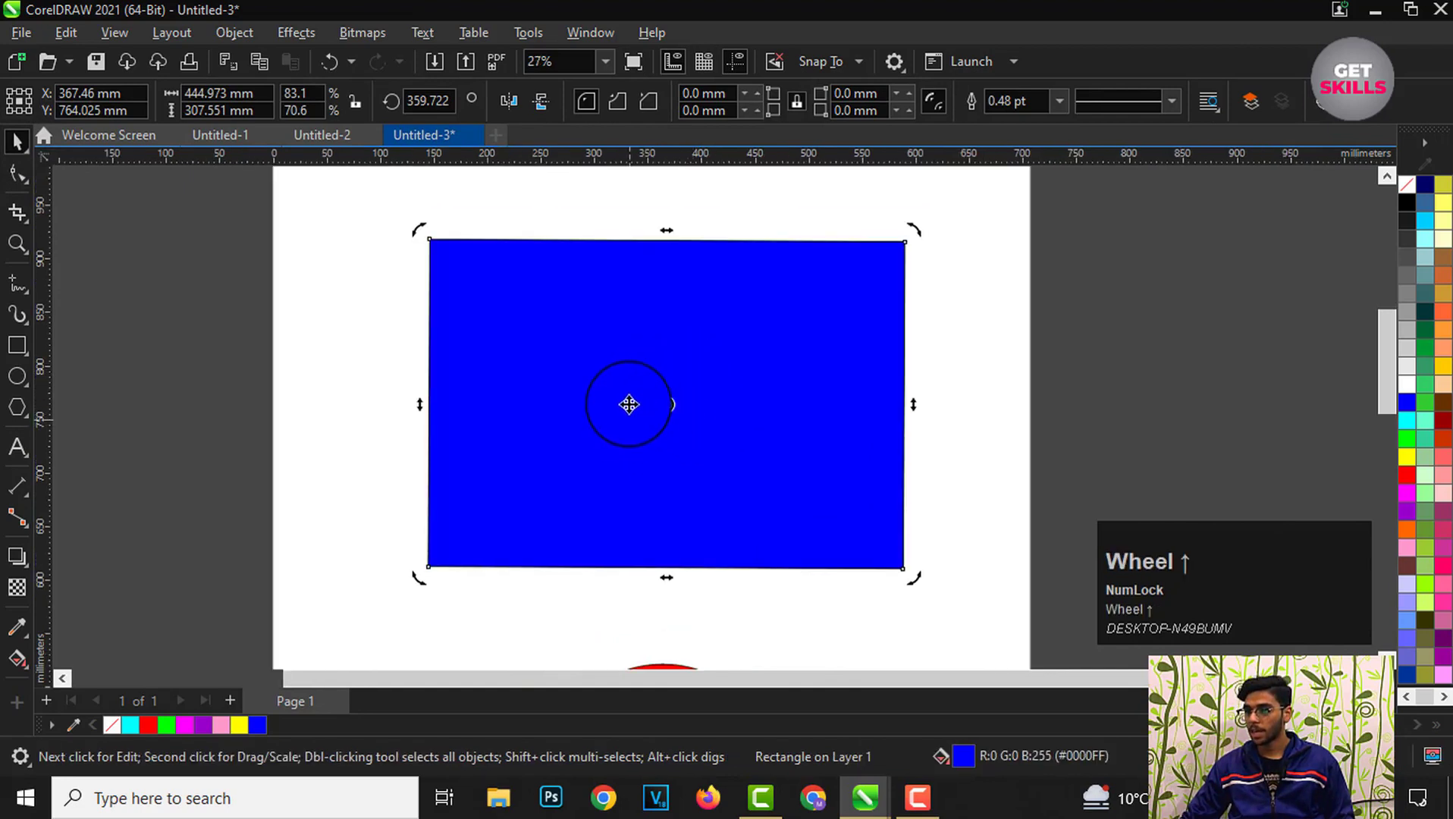
{"action": "left_click_drag", "start_coordinate": [645, 433], "coordinate": [670, 370]}
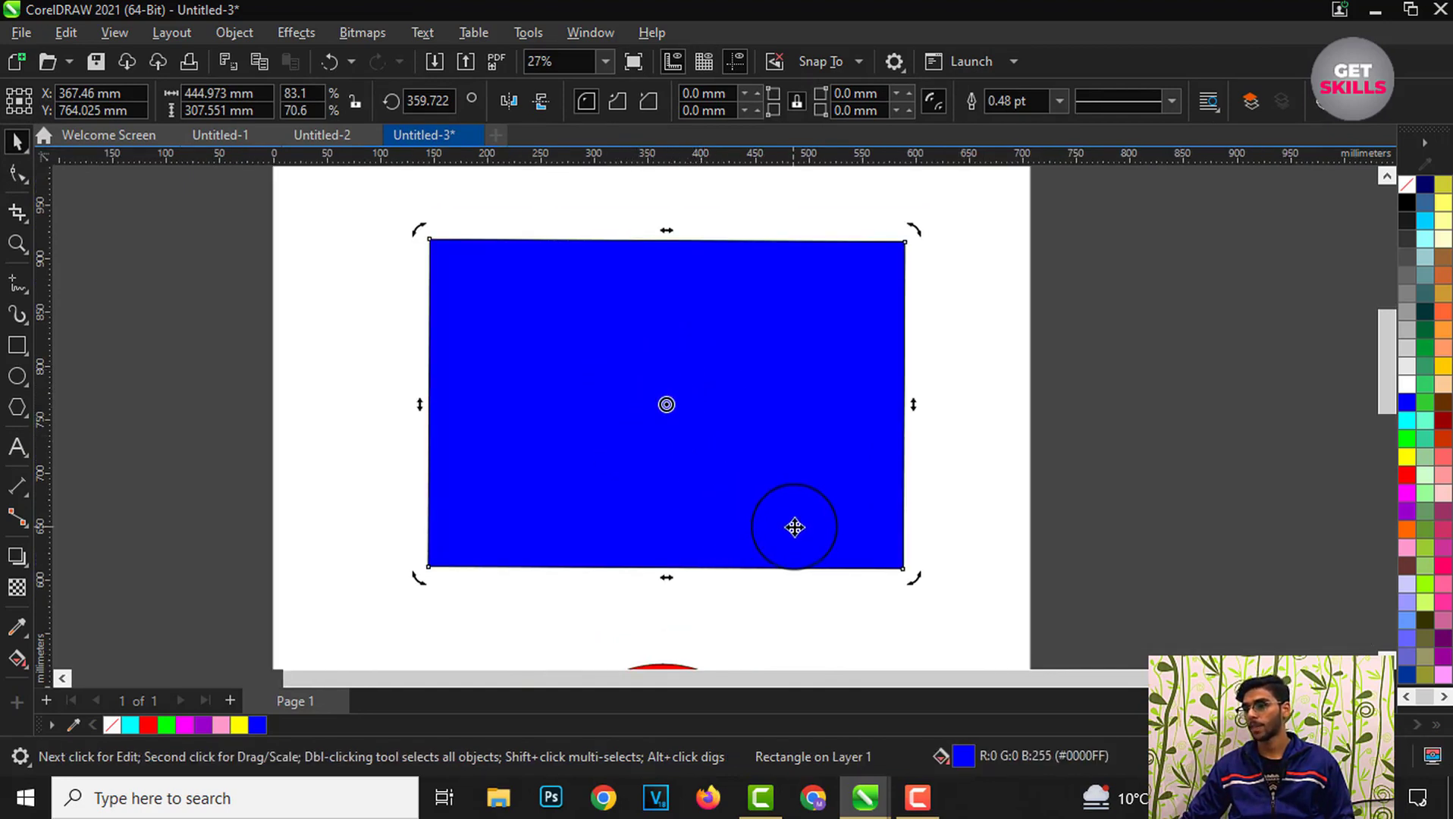
{"action": "scroll", "coordinate": [716, 451], "scroll_direction": "down", "scroll_amount": 1}
{"action": "mouse_move", "coordinate": [887, 565]}
{"action": "left_mouse_down"}
{"action": "mouse_move", "coordinate": [895, 588]}
{"action": "mouse_move", "coordinate": [818, 625]}
{"action": "mouse_move", "coordinate": [730, 632]}
{"action": "mouse_move", "coordinate": [584, 563]}
{"action": "mouse_move", "coordinate": [581, 454]}
{"action": "mouse_move", "coordinate": [587, 438]}
{"action": "mouse_move", "coordinate": [733, 553]}
{"action": "mouse_move", "coordinate": [889, 551]}
{"action": "left_mouse_up"}
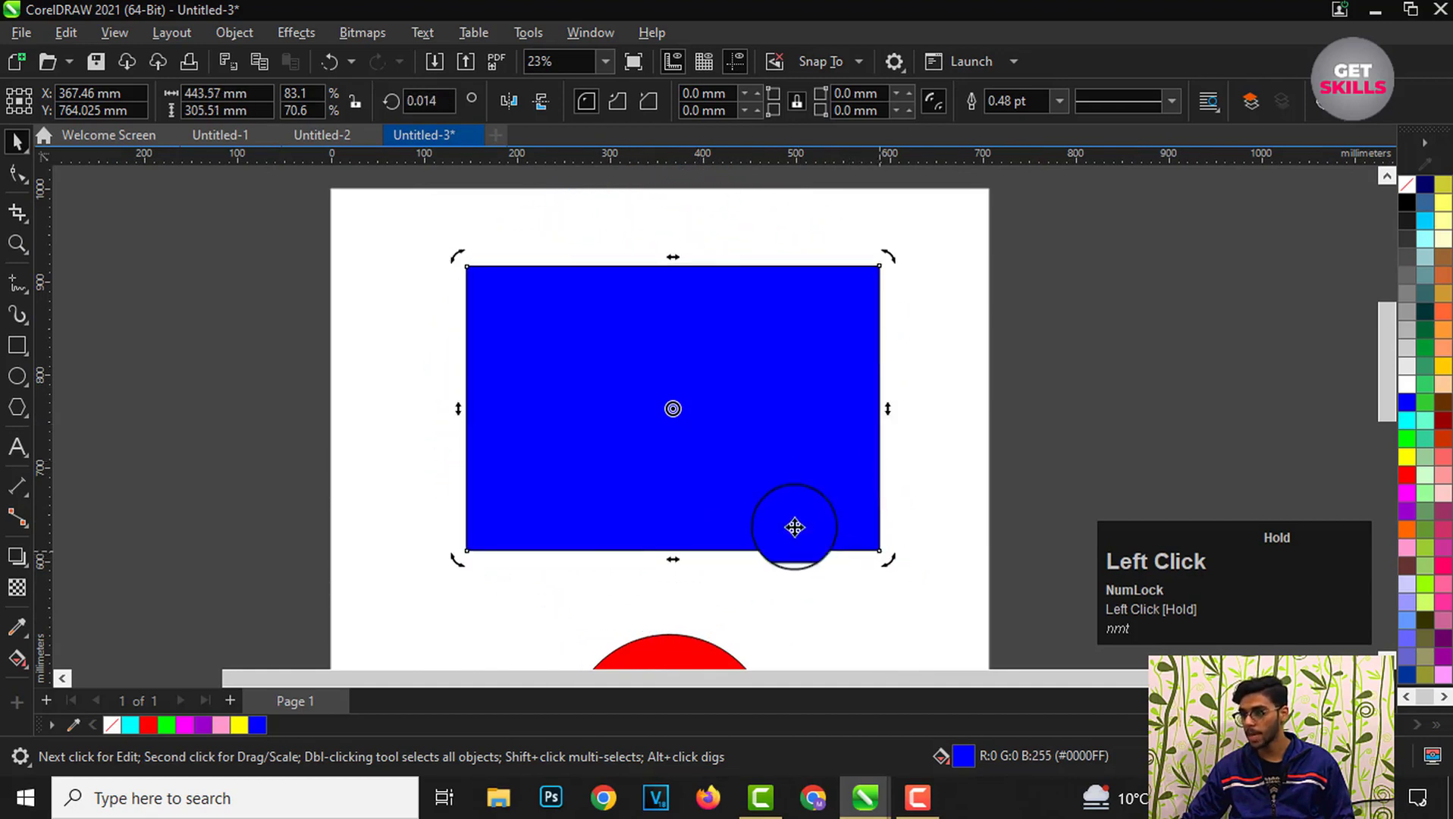
Step: Move the rotation center to the rectangle's right edge and rotate it by the bottom-left corner handle
{"action": "scroll", "coordinate": [691, 416], "scroll_direction": "up", "scroll_amount": 1}
{"action": "left_click_drag", "start_coordinate": [773, 416], "coordinate": [908, 419]}
{"action": "left_click_drag", "start_coordinate": [423, 583], "coordinate": [768, 470]}
{"action": "scroll", "coordinate": [823, 501], "scroll_direction": "down", "scroll_amount": 2}
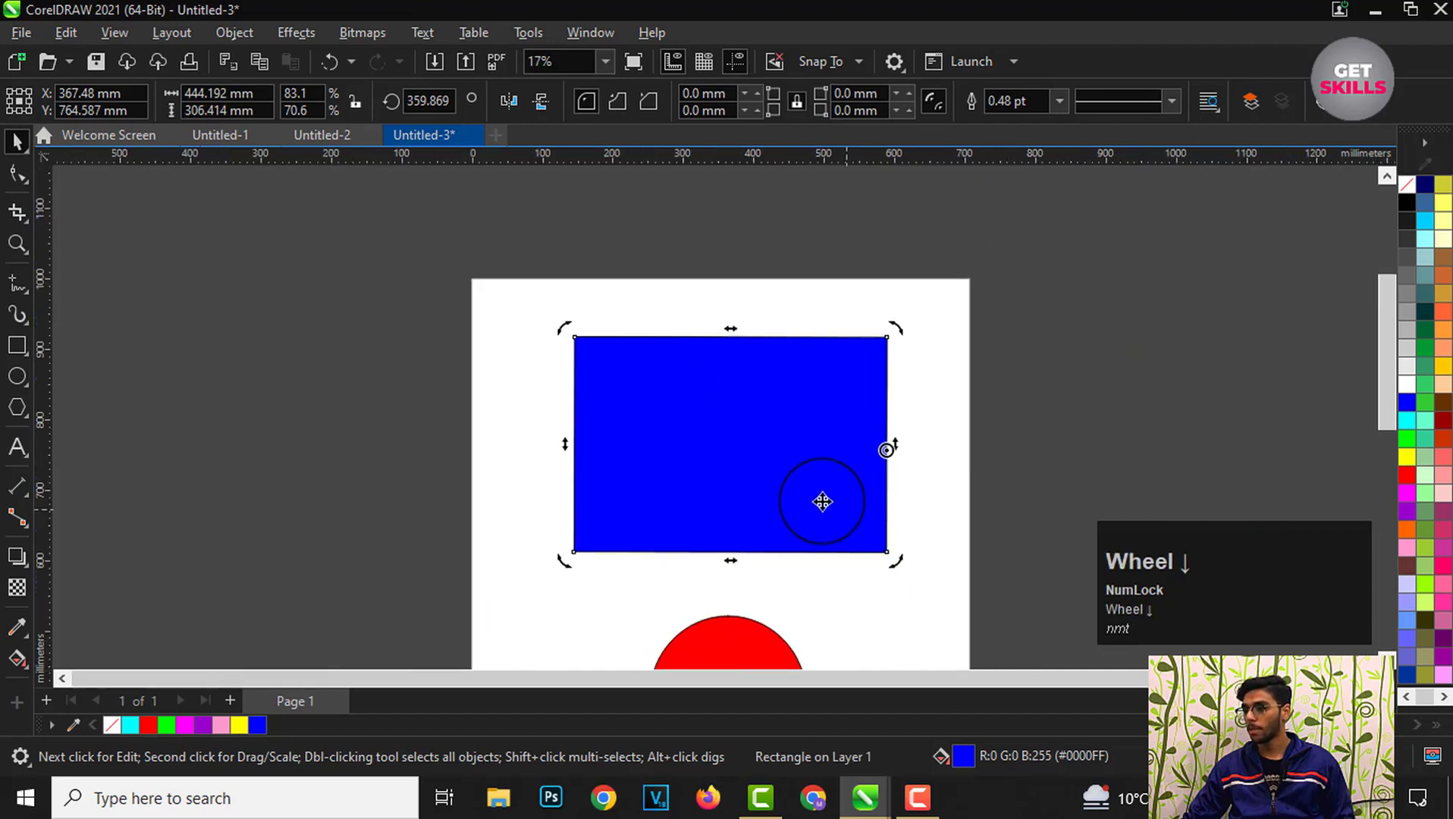
Step: Move the rotation center to the rectangle's left edge and rotate it by the bottom-right corner handle
{"action": "scroll", "coordinate": [823, 501], "scroll_direction": "up", "scroll_amount": 1}
{"action": "left_click_drag", "start_coordinate": [909, 453], "coordinate": [795, 446]}
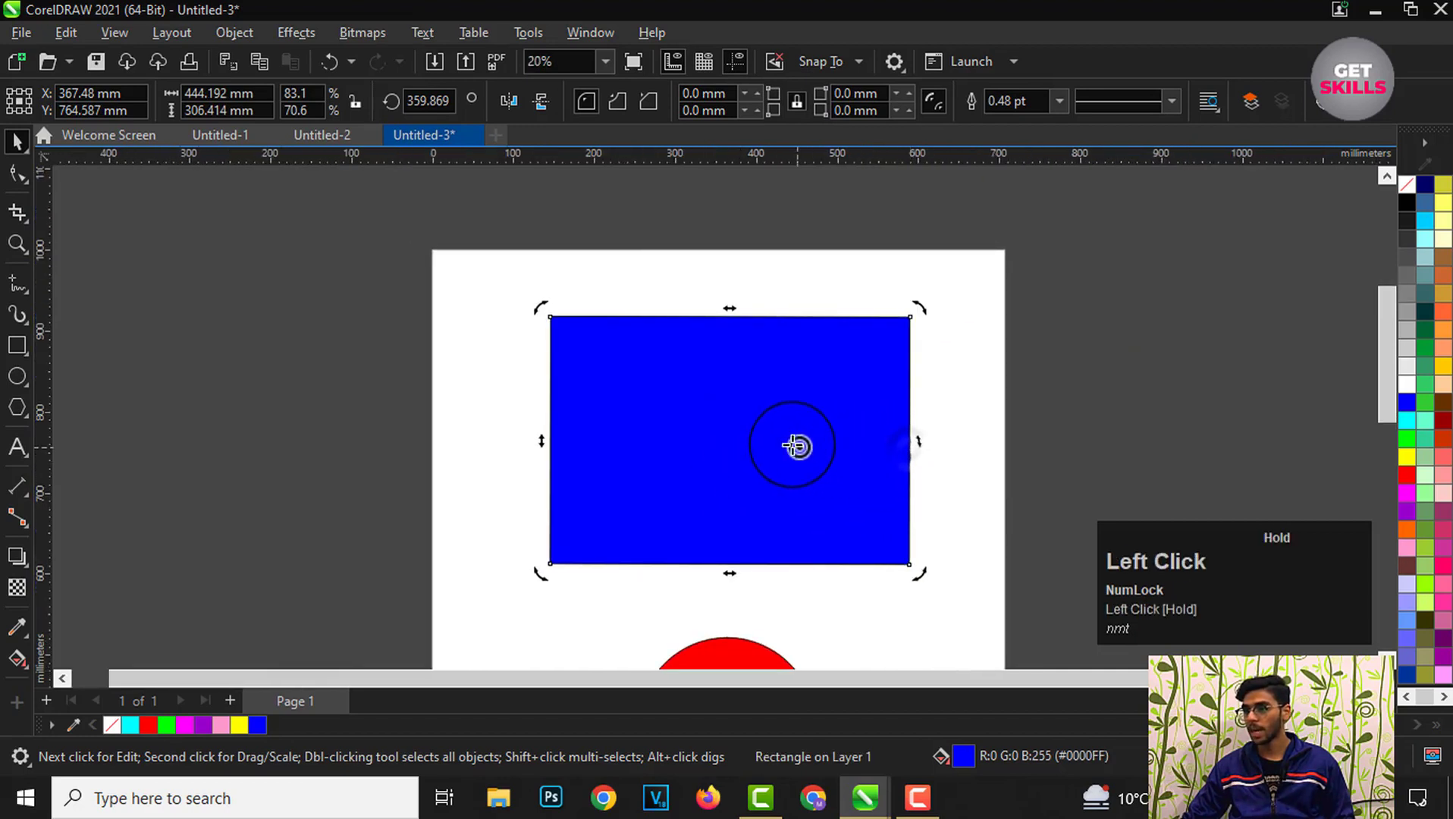
{"action": "left_click_drag", "start_coordinate": [538, 439], "coordinate": [547, 443]}
{"action": "scroll", "coordinate": [791, 482], "scroll_direction": "down", "scroll_amount": 1}
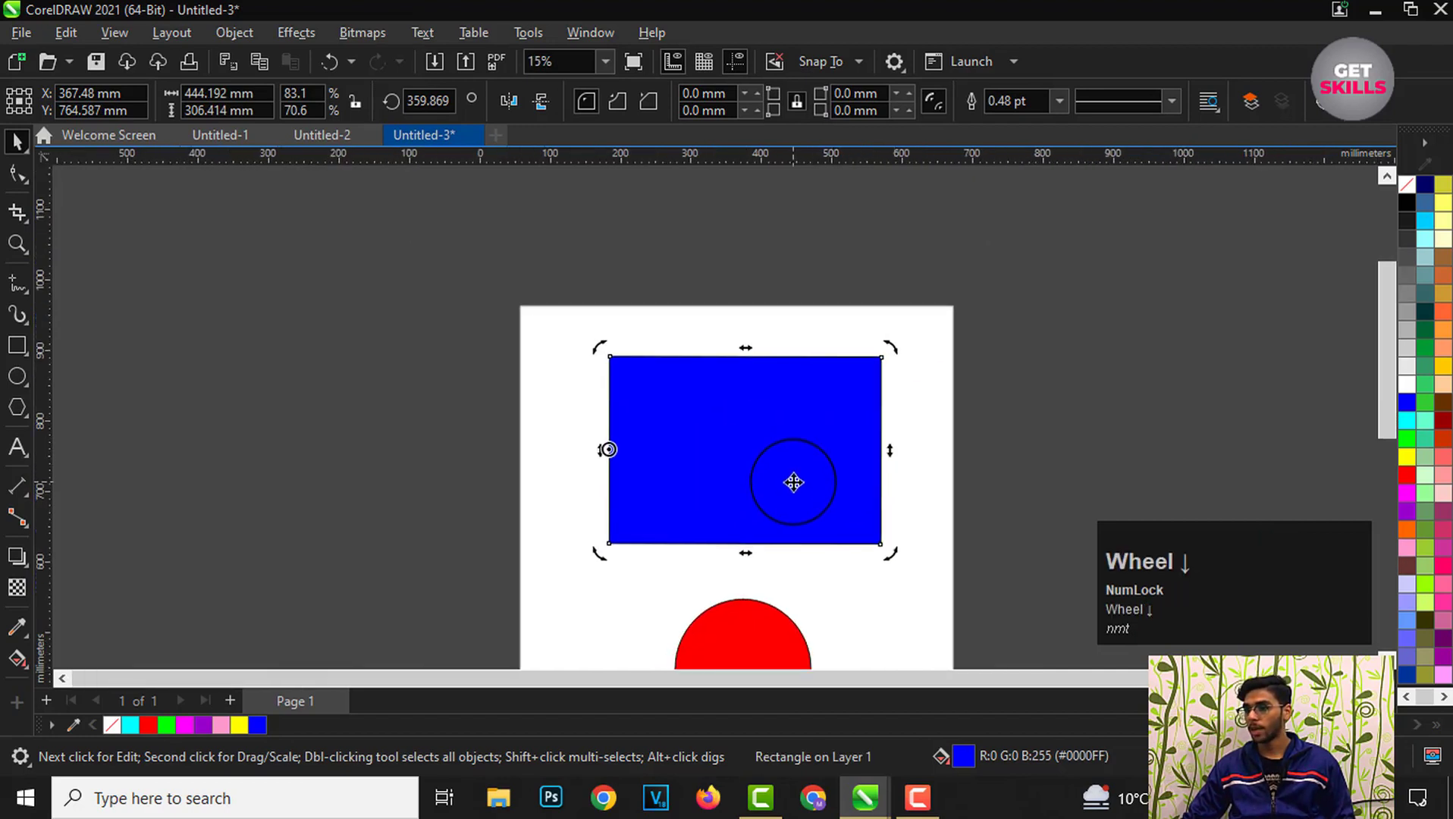
{"action": "mouse_move", "coordinate": [888, 552]}
{"action": "left_mouse_down"}
{"action": "mouse_move", "coordinate": [737, 296]}
{"action": "mouse_move", "coordinate": [553, 324]}
{"action": "mouse_move", "coordinate": [588, 479]}
{"action": "mouse_move", "coordinate": [734, 447]}
{"action": "mouse_move", "coordinate": [588, 364]}
{"action": "mouse_move", "coordinate": [622, 490]}
{"action": "mouse_move", "coordinate": [753, 499]}
{"action": "mouse_move", "coordinate": [743, 509]}
{"action": "mouse_move", "coordinate": [734, 496]}
{"action": "left_mouse_up"}
Step: Move the rotation center to the top middle, then the top-right corner, rotating the rectangle about each
{"action": "mouse_move", "coordinate": [609, 449]}
{"action": "left_mouse_down"}
{"action": "mouse_move", "coordinate": [742, 450]}
{"action": "mouse_move", "coordinate": [745, 358]}
{"action": "left_mouse_up"}
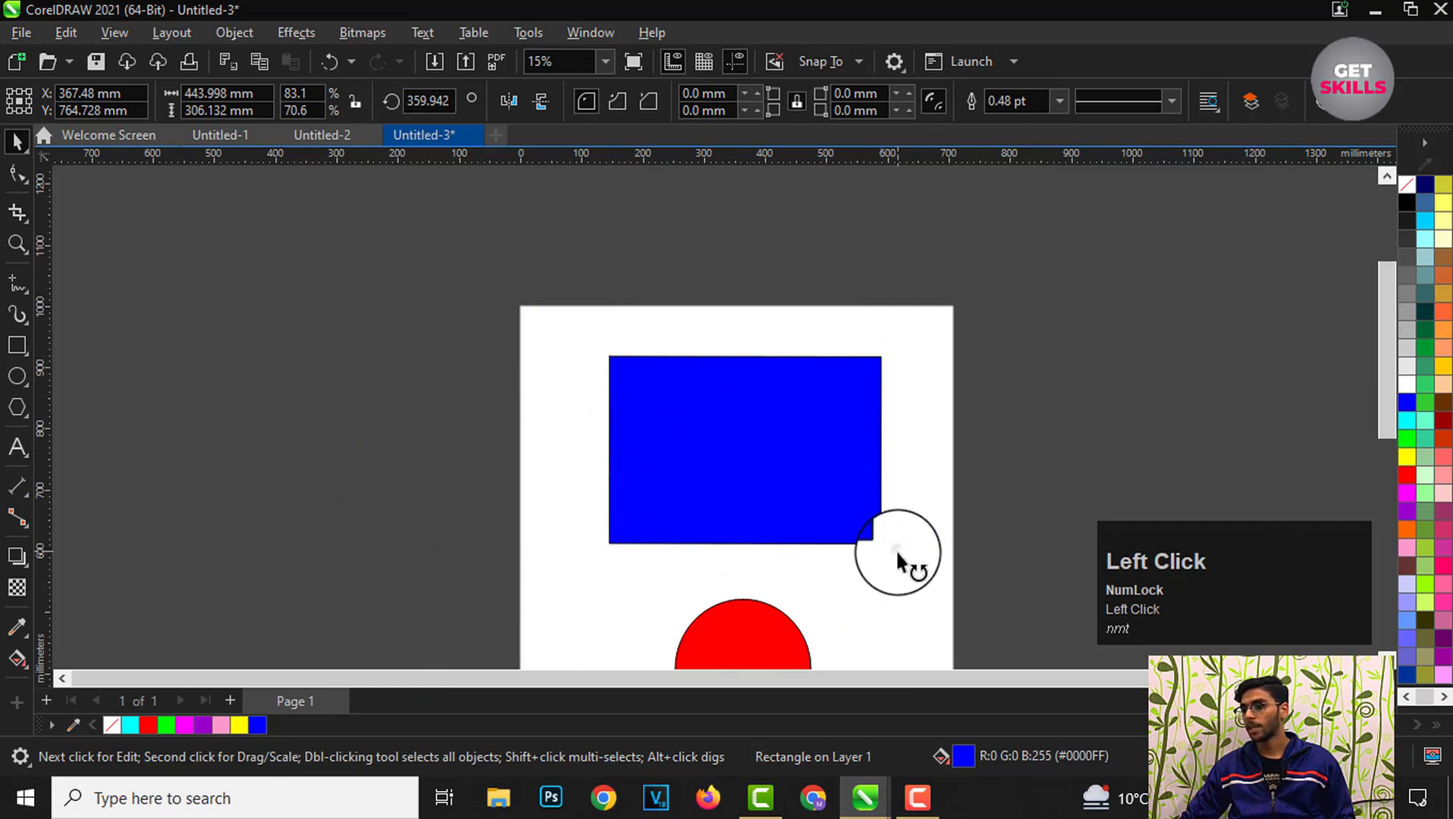
{"action": "left_click_drag", "start_coordinate": [895, 549], "coordinate": [844, 501]}
{"action": "left_click_drag", "start_coordinate": [745, 358], "coordinate": [881, 358]}
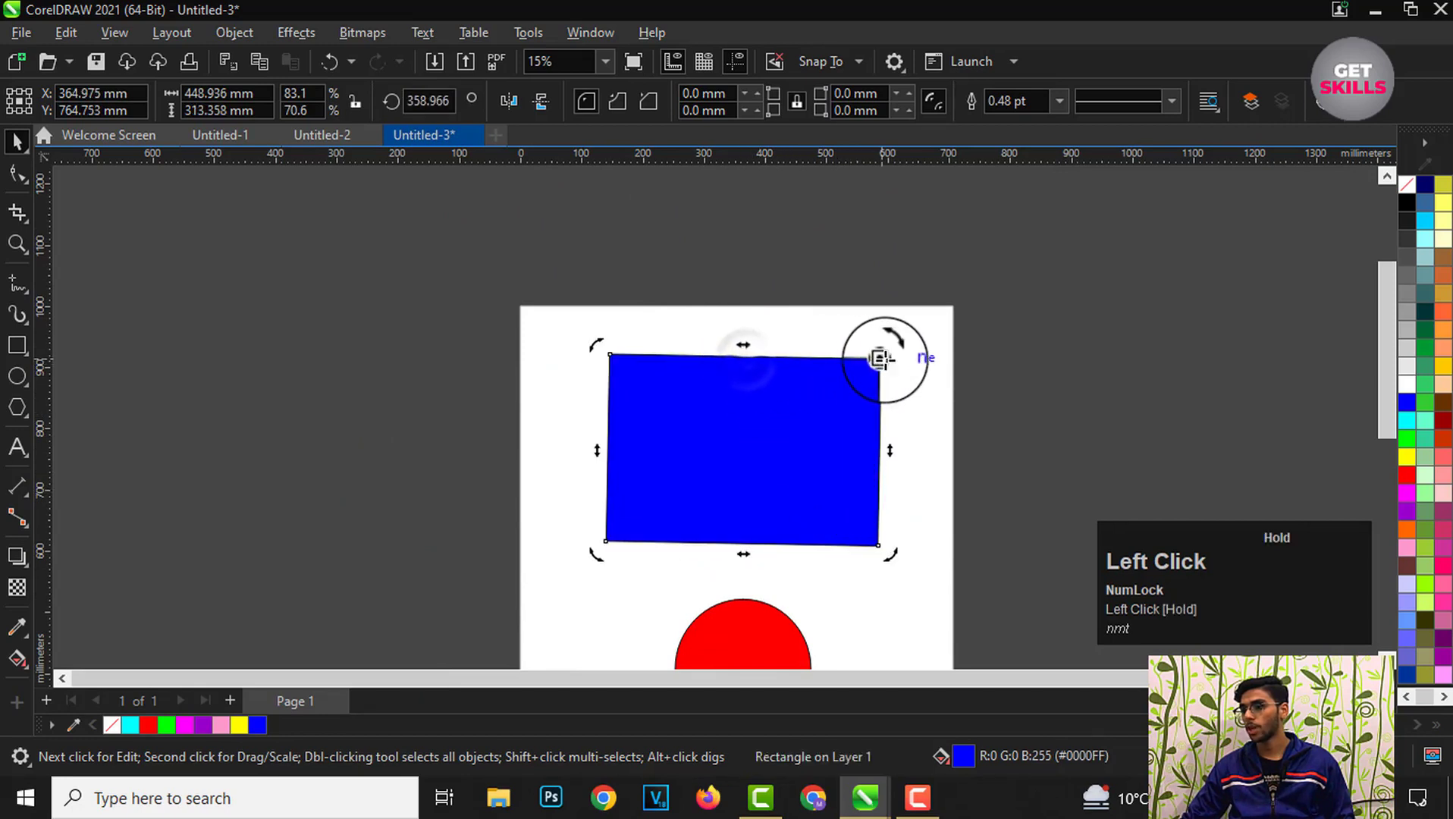
{"action": "left_click_drag", "start_coordinate": [897, 563], "coordinate": [886, 520]}
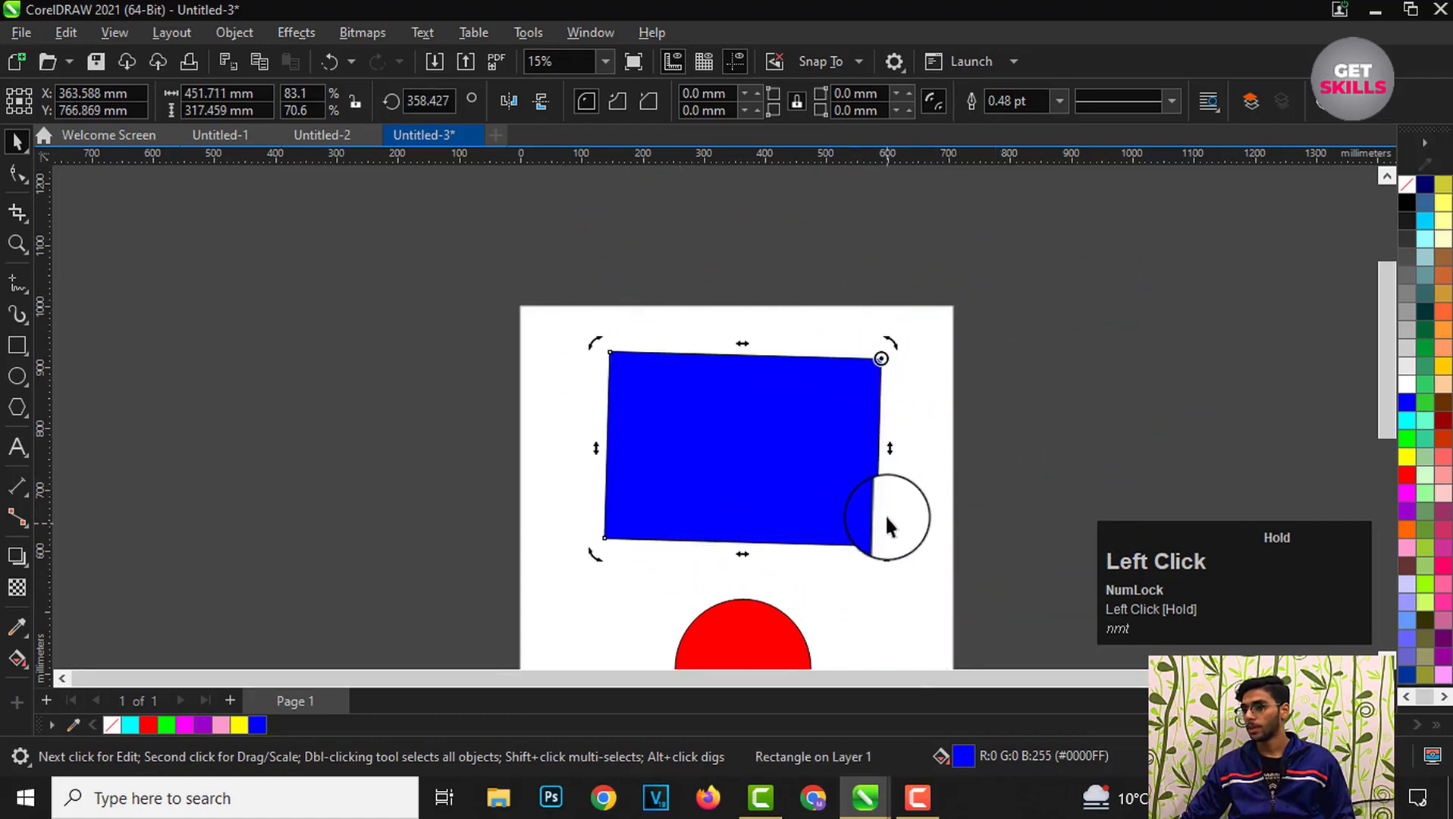
Step: Move the rotation center outside the rectangle to its right, rotate the rectangle around it, and deselect
{"action": "scroll", "coordinate": [887, 425], "scroll_direction": "up", "scroll_amount": 1}
{"action": "left_click_drag", "start_coordinate": [883, 350], "coordinate": [1122, 454]}
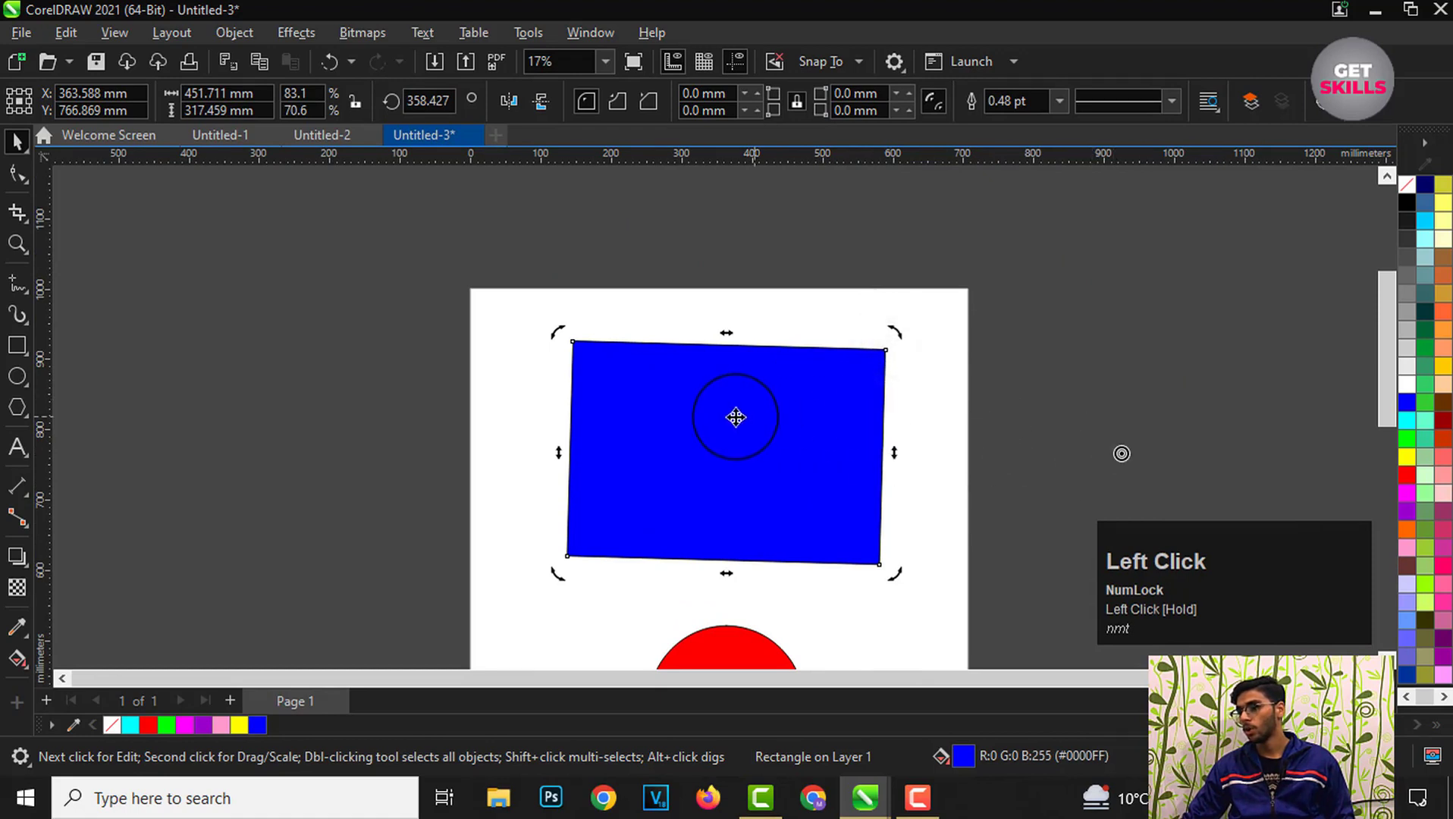
{"action": "scroll", "coordinate": [940, 432], "scroll_direction": "down", "scroll_amount": 3}
{"action": "scroll", "coordinate": [815, 386], "scroll_direction": "up", "scroll_amount": 2}
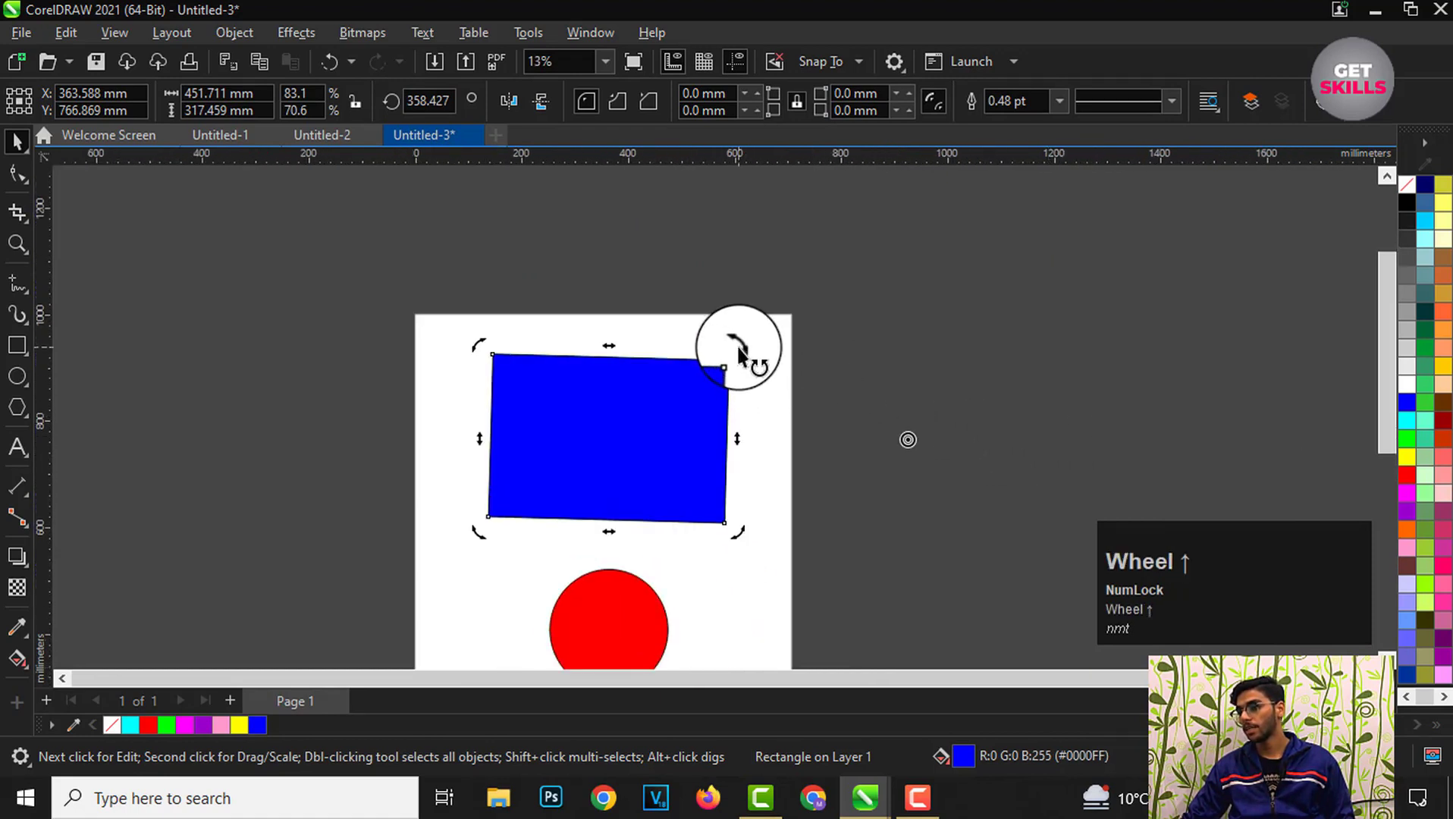
{"action": "scroll", "coordinate": [731, 353], "scroll_direction": "down", "scroll_amount": 2}
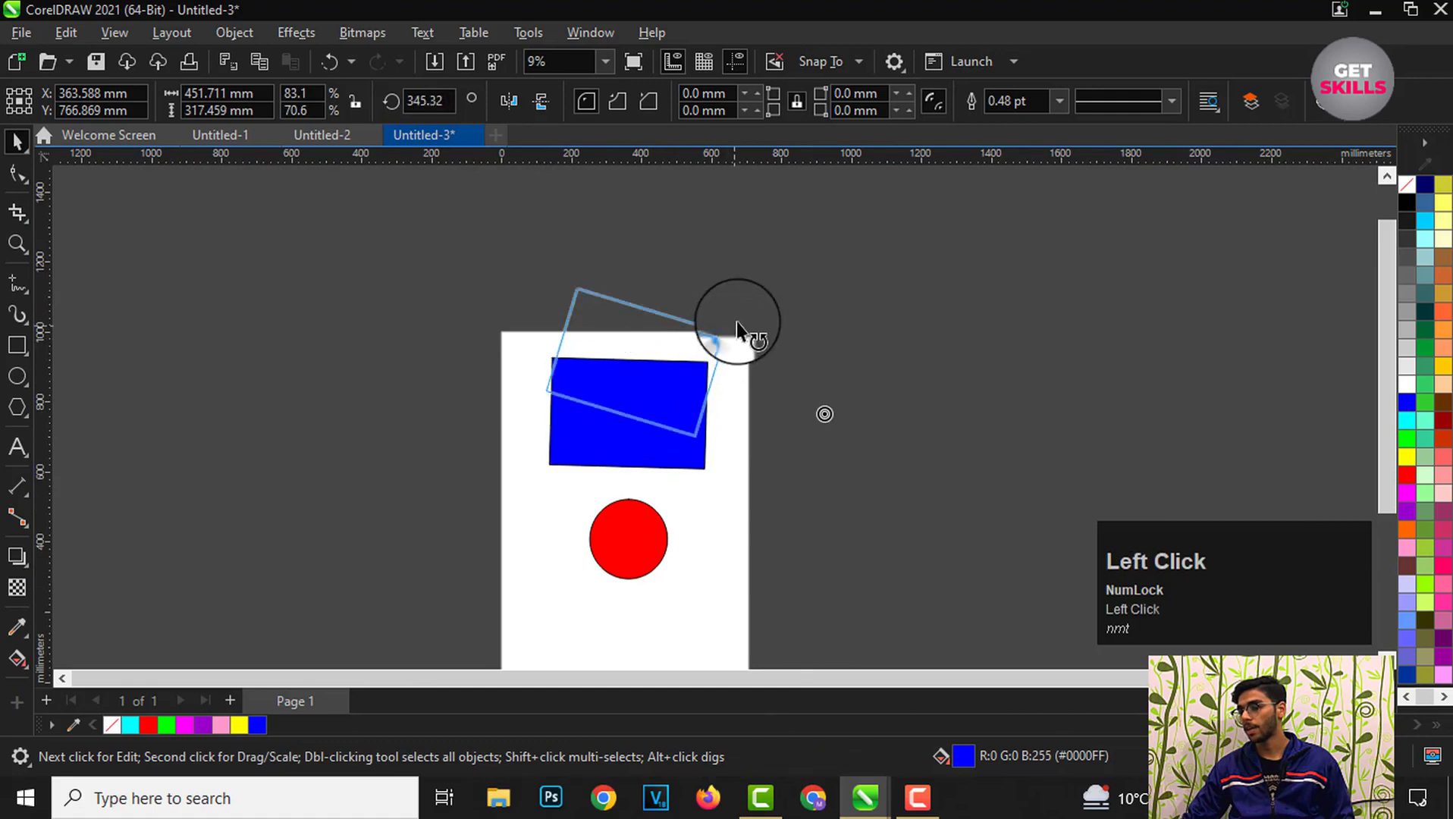
{"action": "left_click_drag", "start_coordinate": [736, 322], "coordinate": [759, 383]}
{"action": "scroll", "coordinate": [883, 396], "scroll_direction": "up", "scroll_amount": 1}
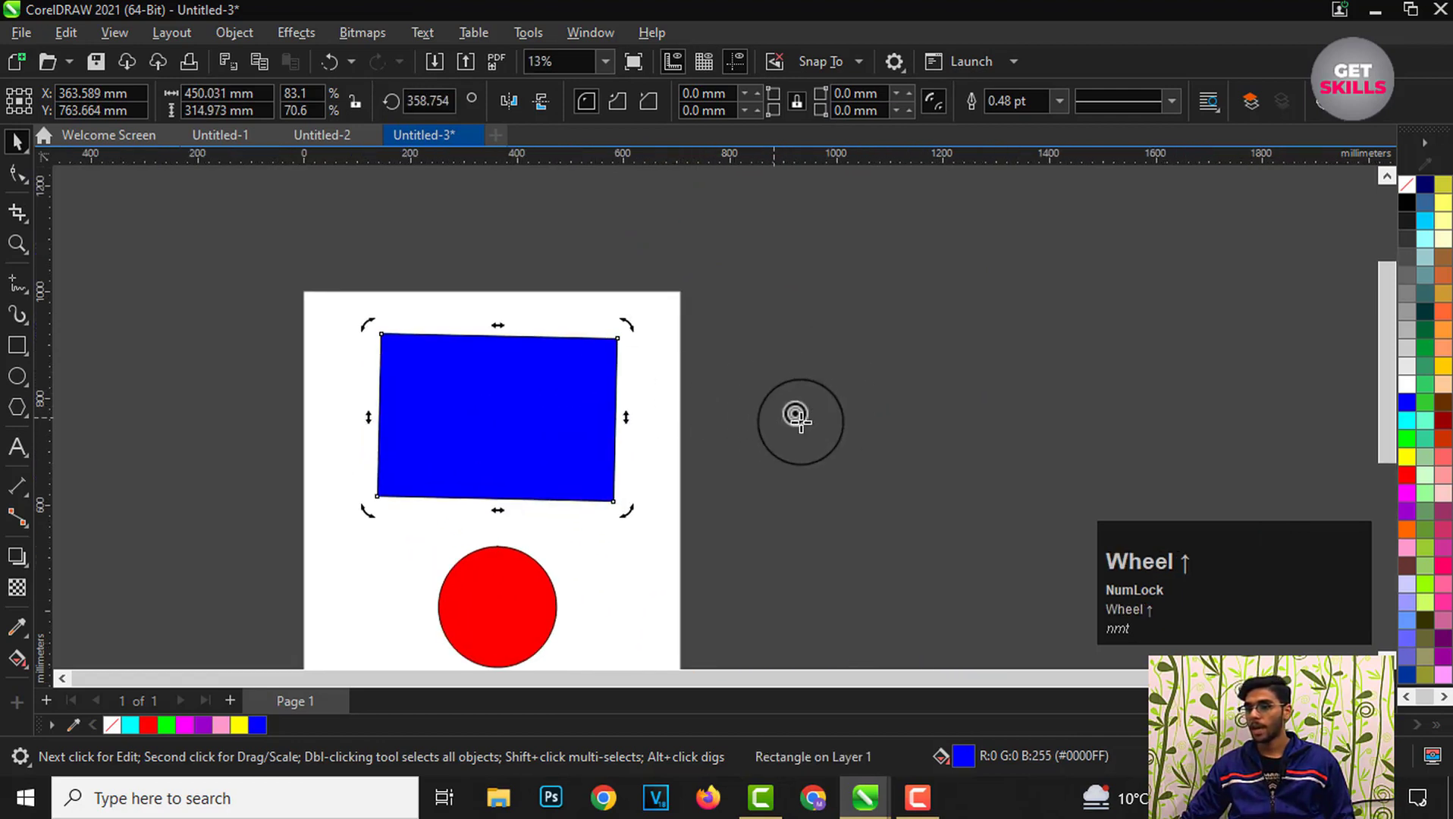
{"action": "scroll", "coordinate": [429, 375], "scroll_direction": "up", "scroll_amount": 1}
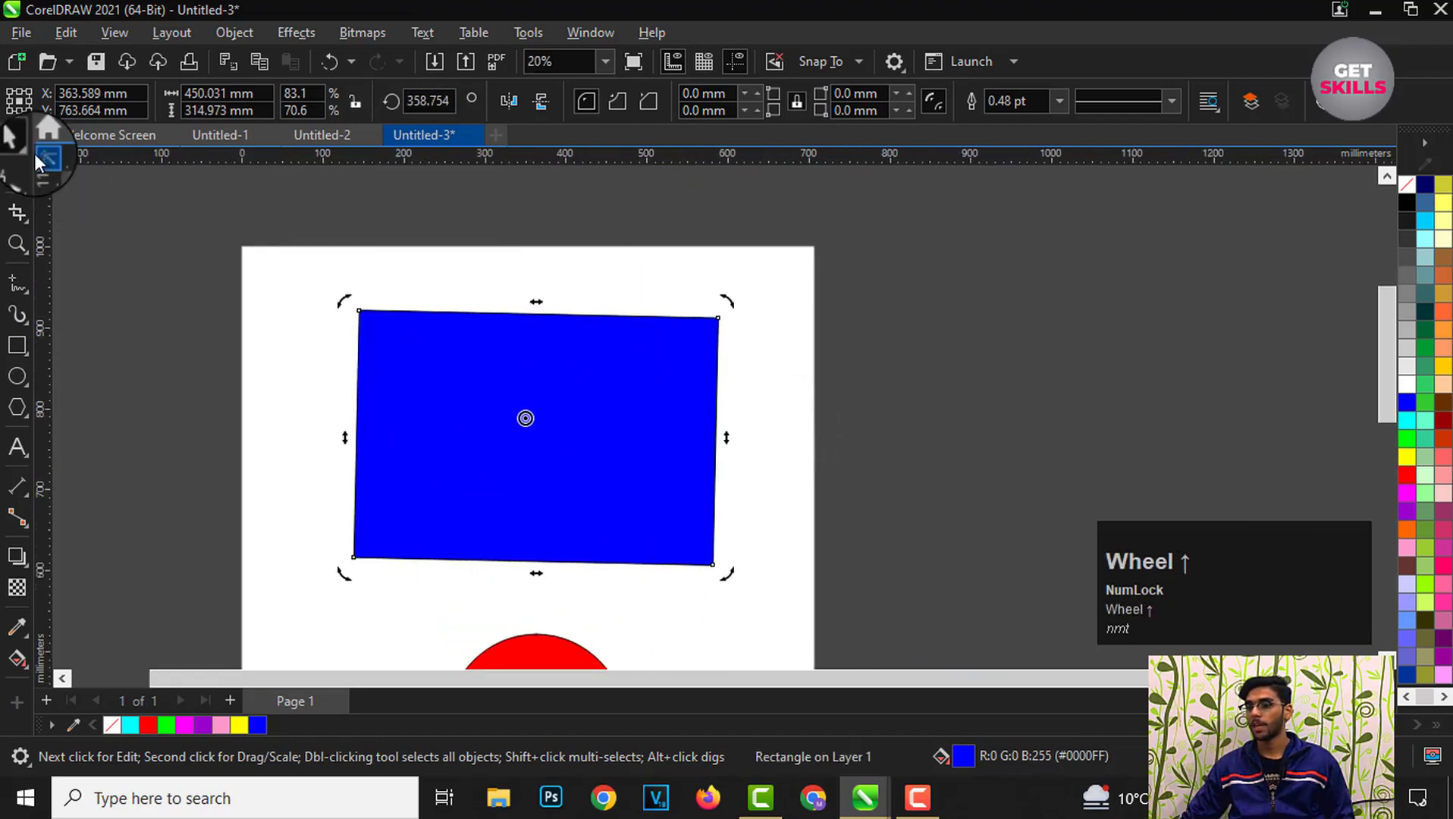
{"action": "scroll", "coordinate": [531, 265], "scroll_direction": "down", "scroll_amount": 4}
{"action": "scroll", "coordinate": [529, 350], "scroll_direction": "up", "scroll_amount": 2}
{"action": "left_click", "coordinate": [766, 376]}
{"action": "scroll", "coordinate": [535, 360], "scroll_direction": "up", "scroll_amount": 2}
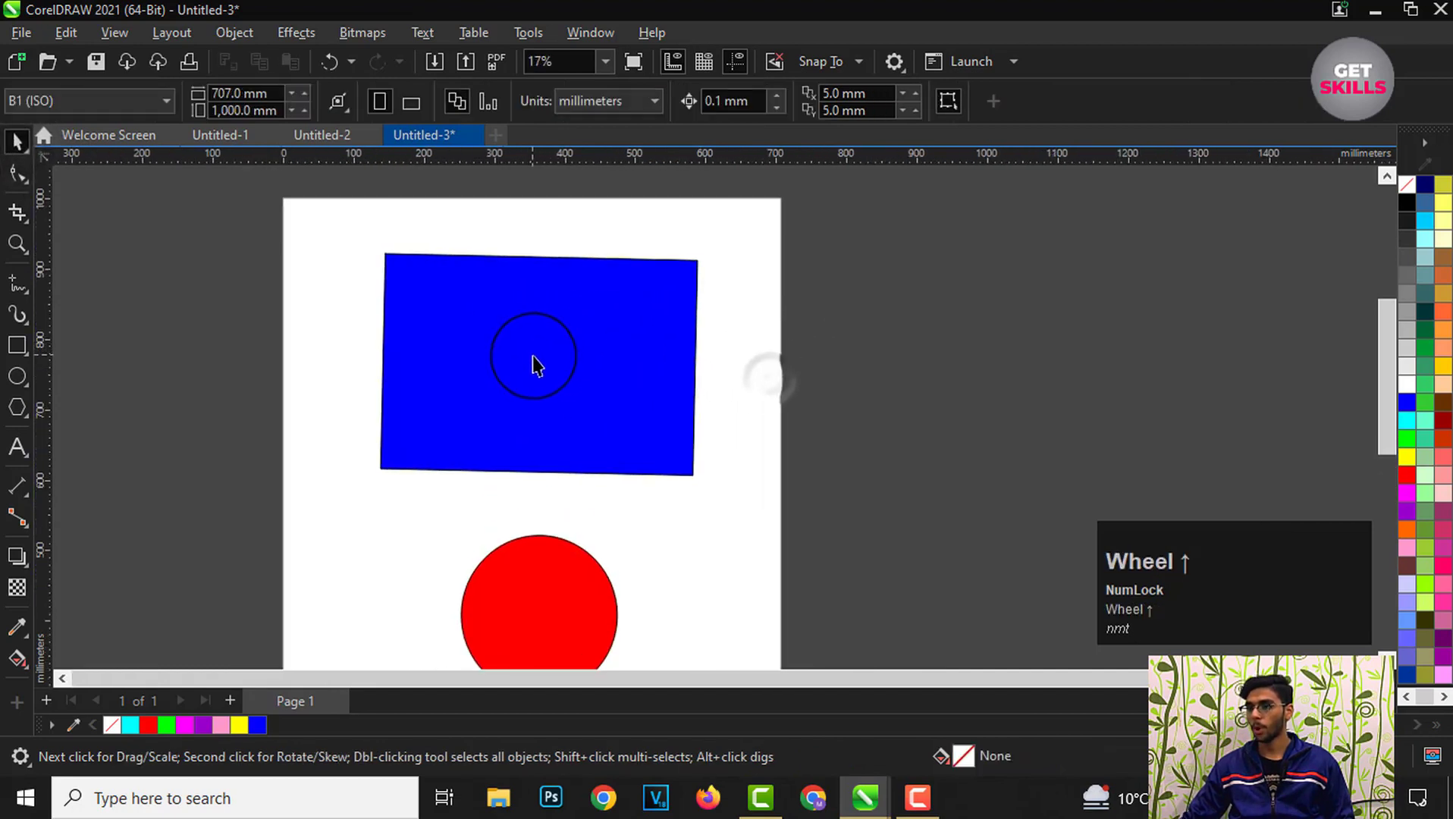
Step: Scale the blue rectangle down to about 156 × 109 mm and move it to the page's top-left corner
{"action": "left_click", "coordinate": [547, 363]}
{"action": "scroll", "coordinate": [639, 429], "scroll_direction": "down", "scroll_amount": 1}
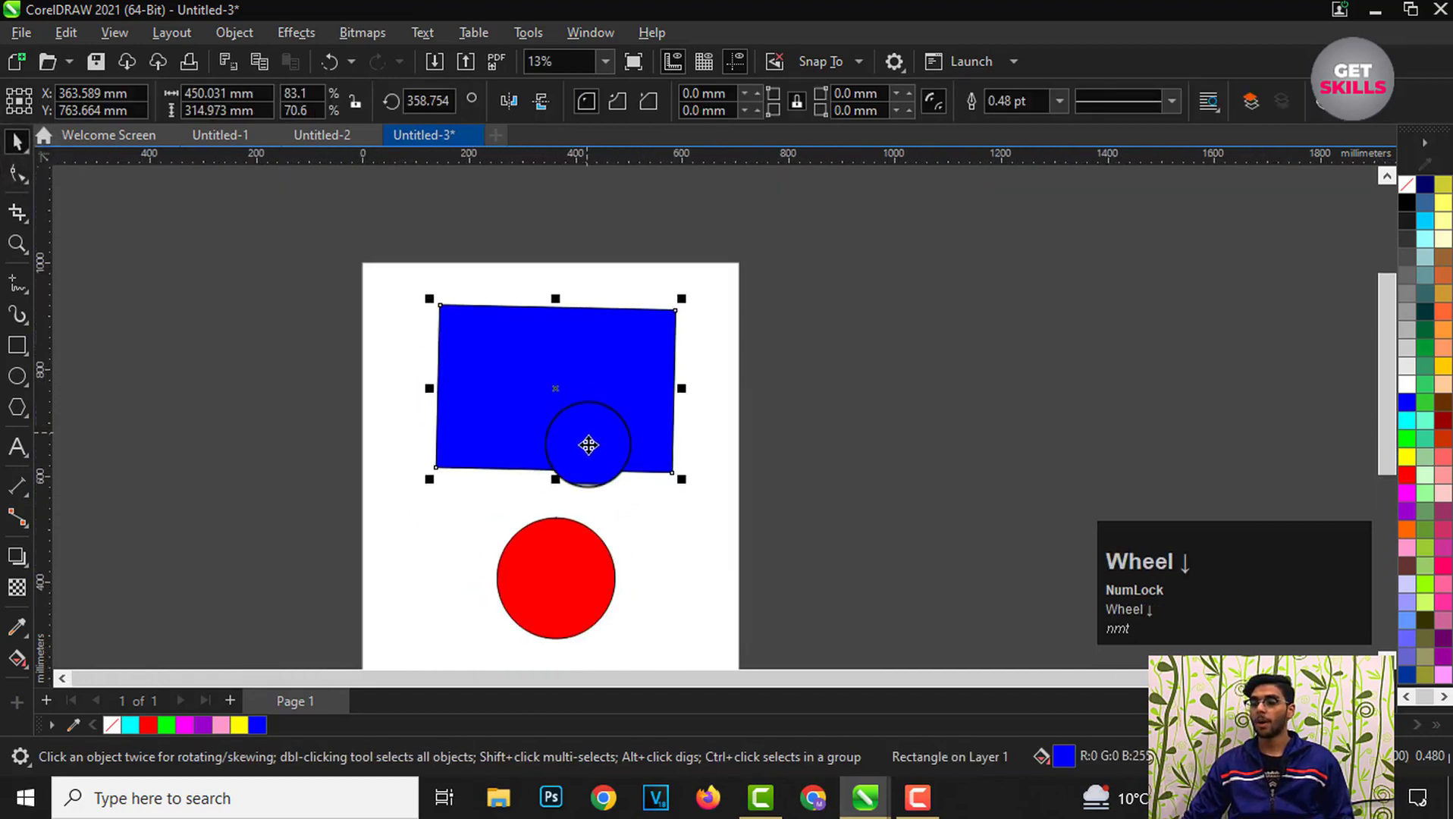
{"action": "scroll", "coordinate": [605, 447], "scroll_direction": "up", "scroll_amount": 1}
{"action": "left_click_drag", "start_coordinate": [688, 478], "coordinate": [522, 363]}
{"action": "scroll", "coordinate": [410, 315], "scroll_direction": "up", "scroll_amount": 1}
{"action": "left_click_drag", "start_coordinate": [408, 315], "coordinate": [383, 269]}
Step: Rotate the rectangle back about 1 degree toward level in rotate mode, then deselect it
{"action": "left_click", "coordinate": [383, 269]}
{"action": "scroll", "coordinate": [371, 223], "scroll_direction": "up", "scroll_amount": 1}
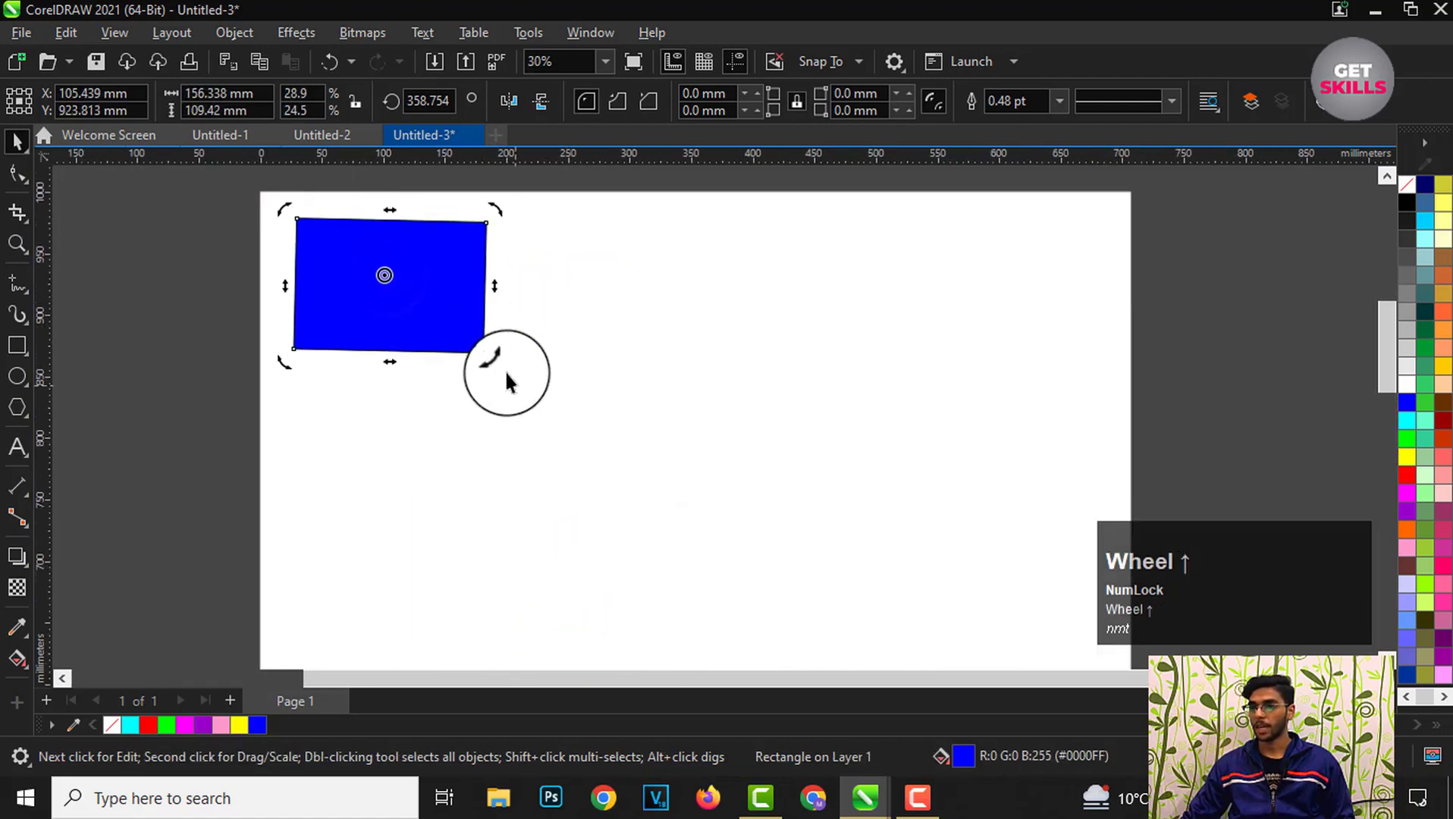
{"action": "left_click_drag", "start_coordinate": [496, 367], "coordinate": [500, 369]}
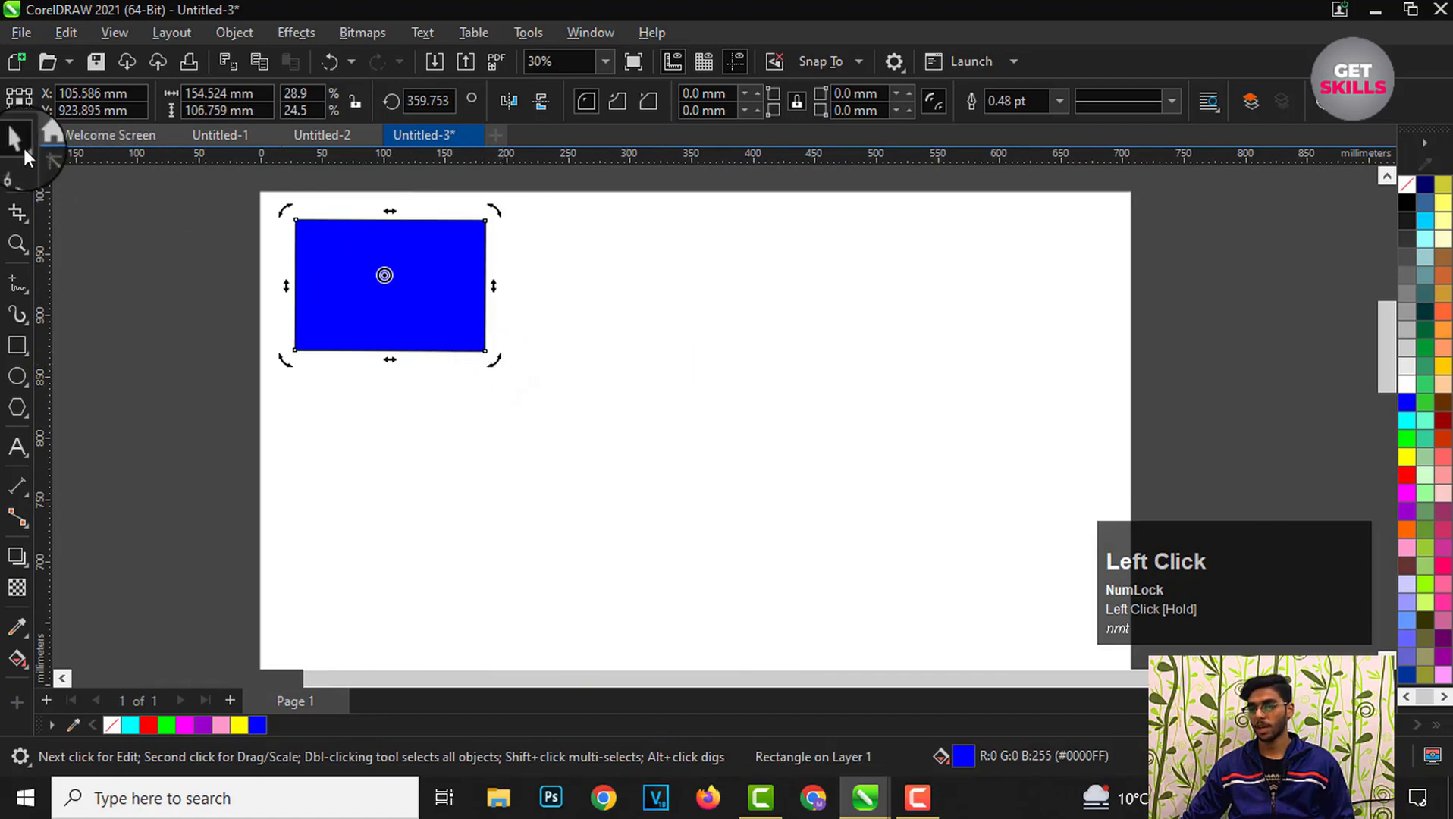
{"action": "left_click", "coordinate": [179, 274]}
Step: Copy the blue rectangle, paste it, and move the pasted copy to the right of the original
{"action": "scroll", "coordinate": [302, 308], "scroll_direction": "up", "scroll_amount": 1}
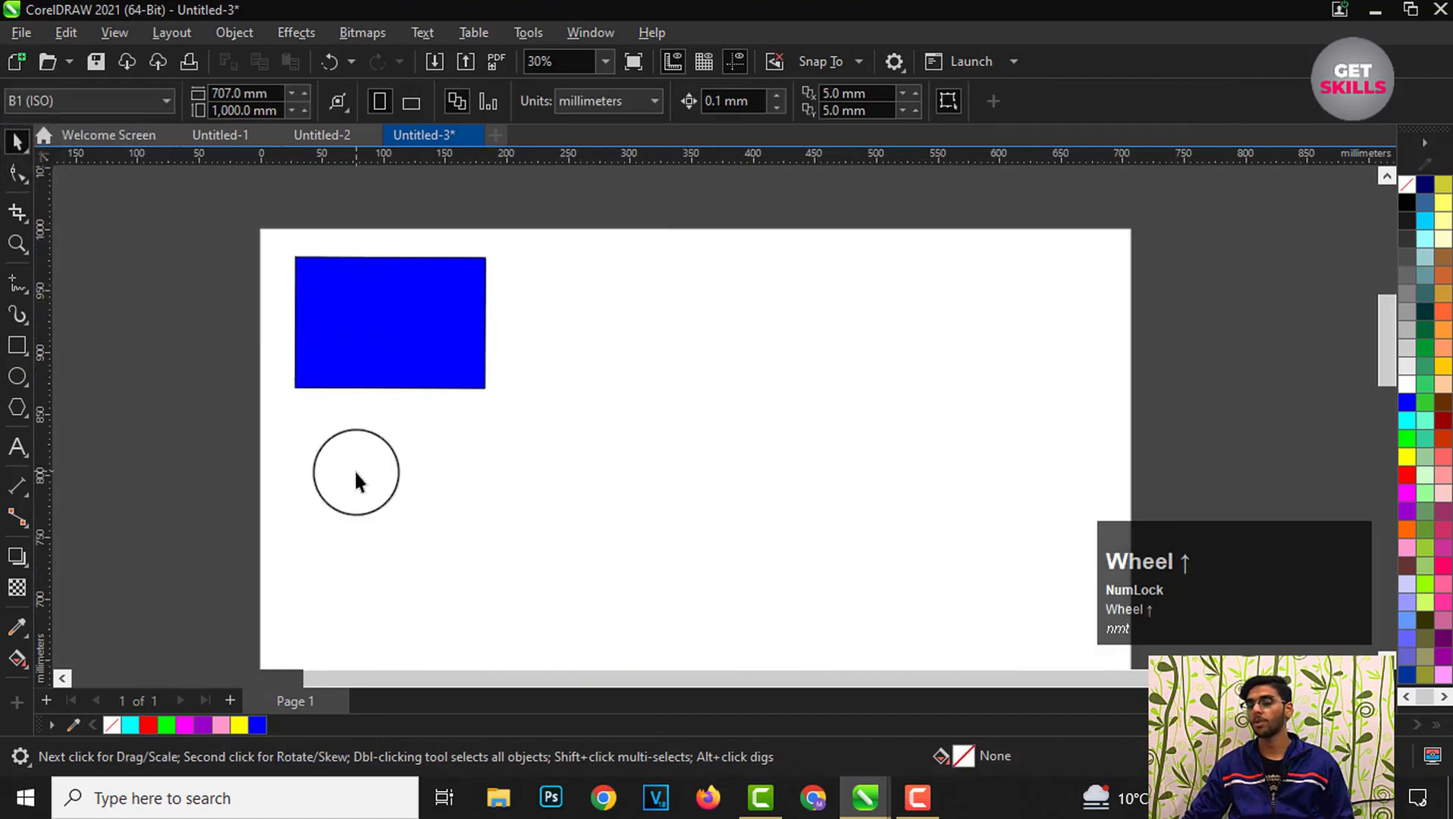
{"action": "left_click", "coordinate": [384, 321]}
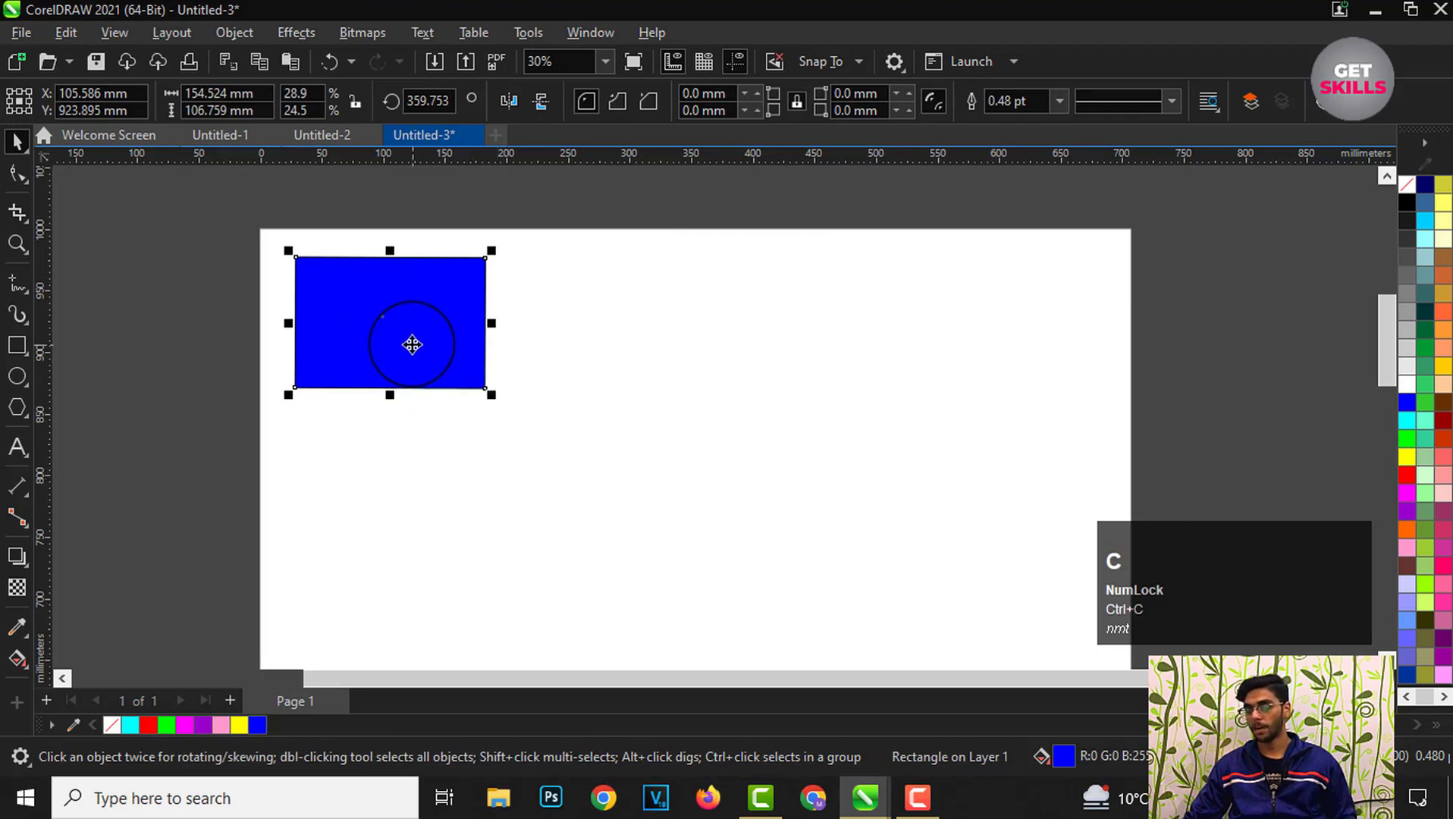
{"action": "left_click", "coordinate": [691, 378]}
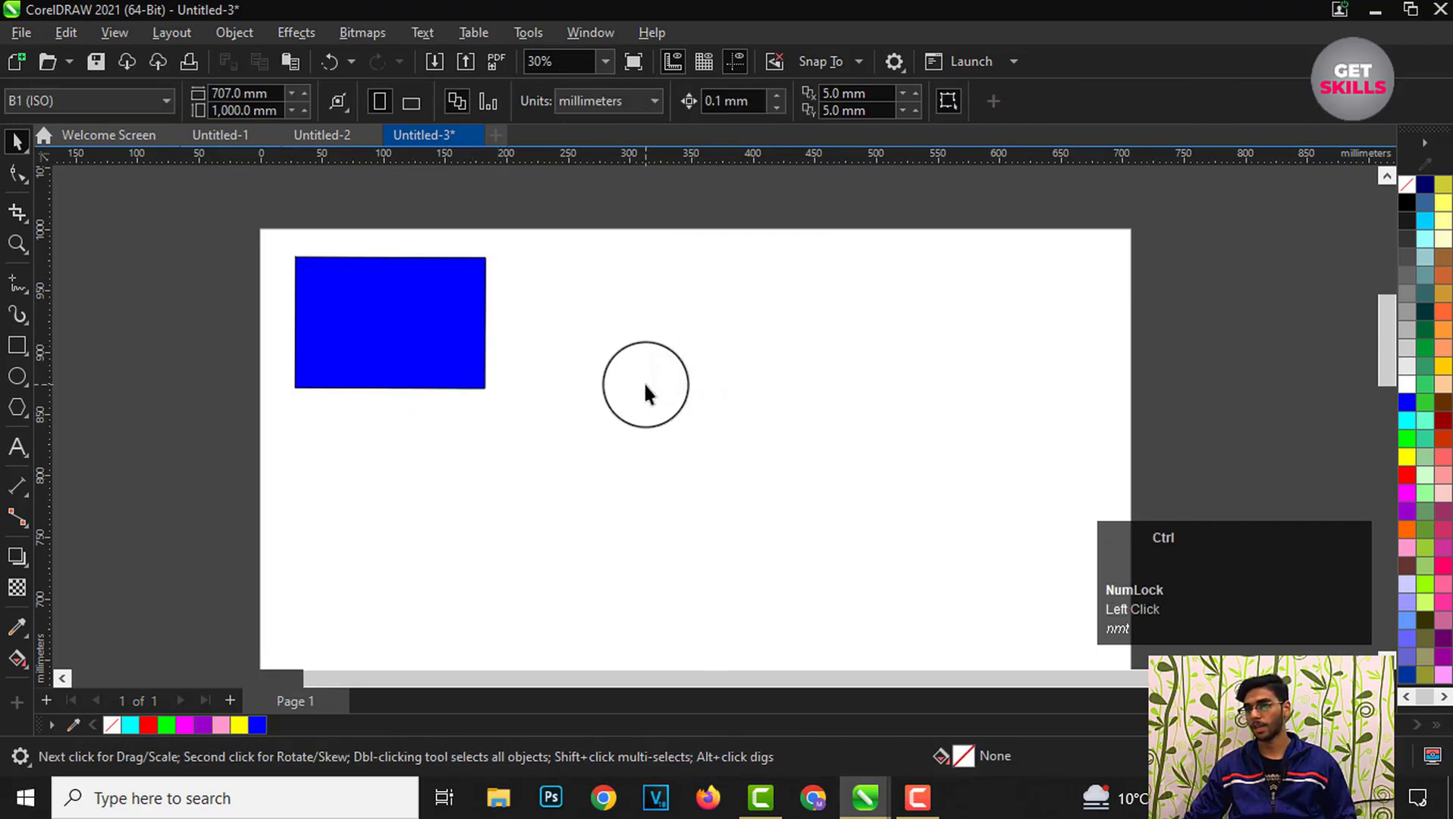
{"action": "key", "text": "ctrl+v"}
{"action": "left_click", "coordinate": [648, 432]}
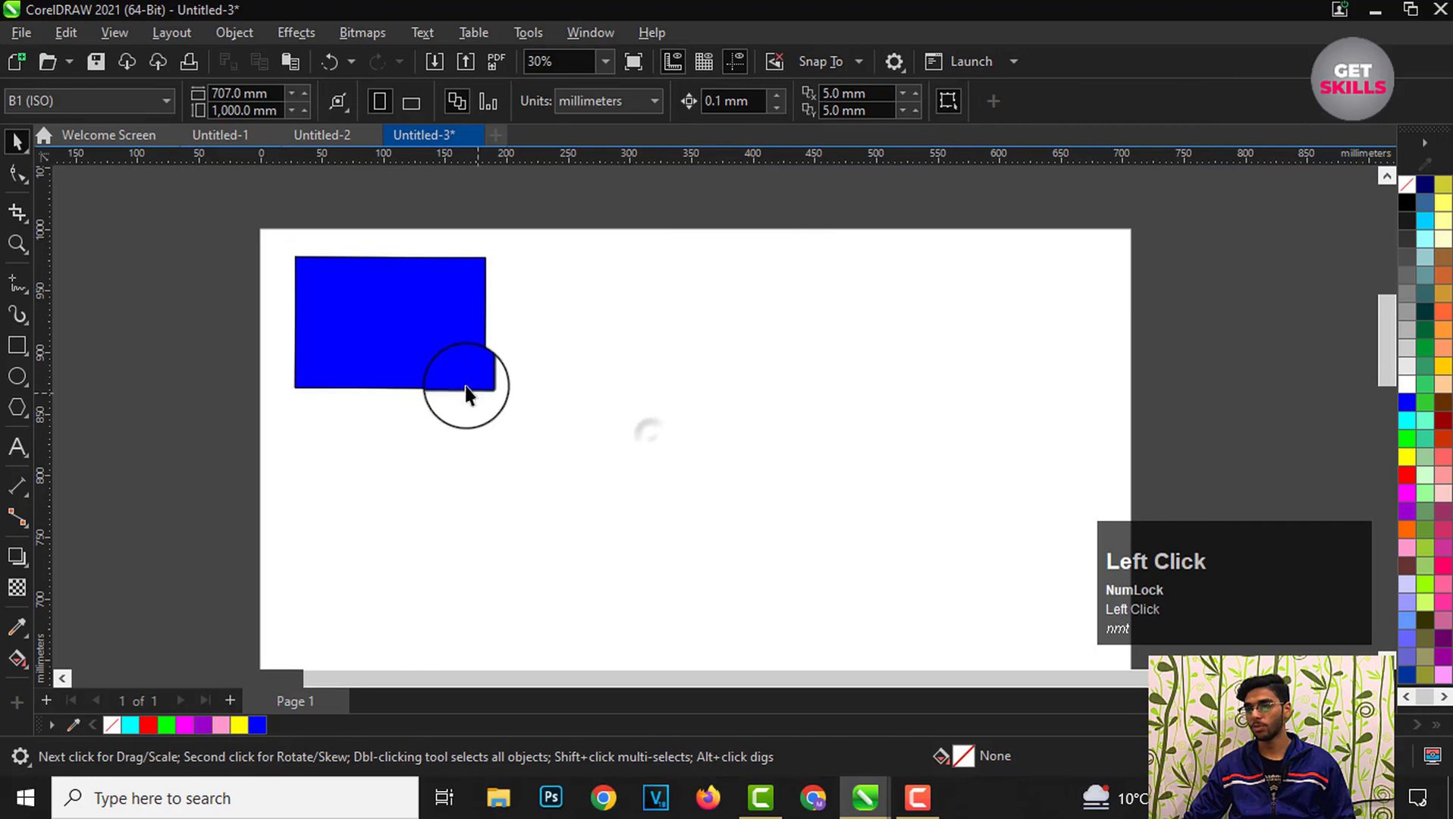
{"action": "left_click", "coordinate": [403, 356]}
{"action": "left_click_drag", "start_coordinate": [404, 356], "coordinate": [607, 322]}
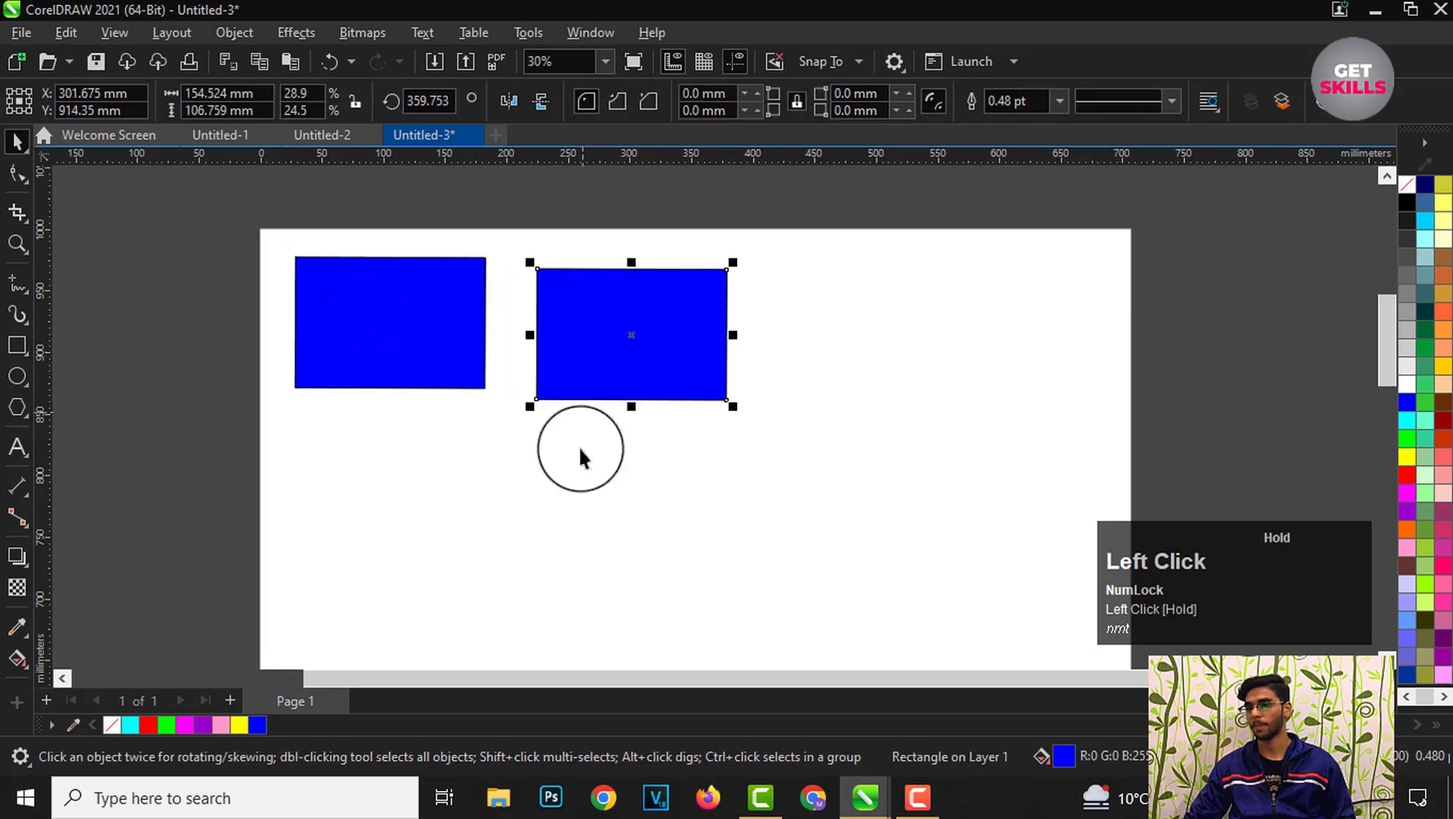
Step: Duplicate the copy and paste more copies, moving them beside and below it
{"action": "left_click", "coordinate": [583, 537]}
{"action": "left_click", "coordinate": [424, 349]}
{"action": "left_click", "coordinate": [591, 385]}
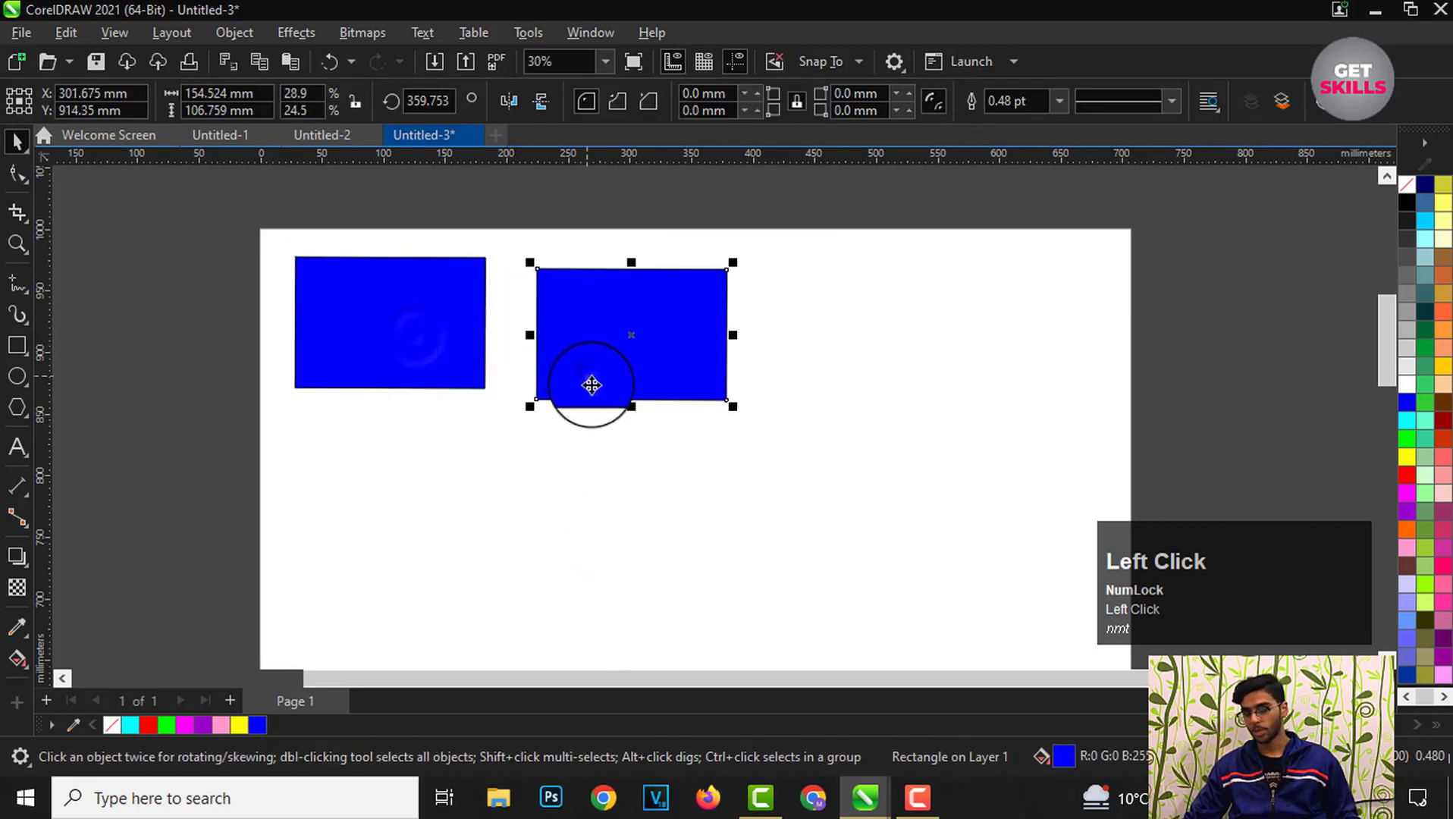
{"action": "key", "text": "ctrl+d"}
{"action": "scroll", "coordinate": [646, 400], "scroll_direction": "down", "scroll_amount": 2}
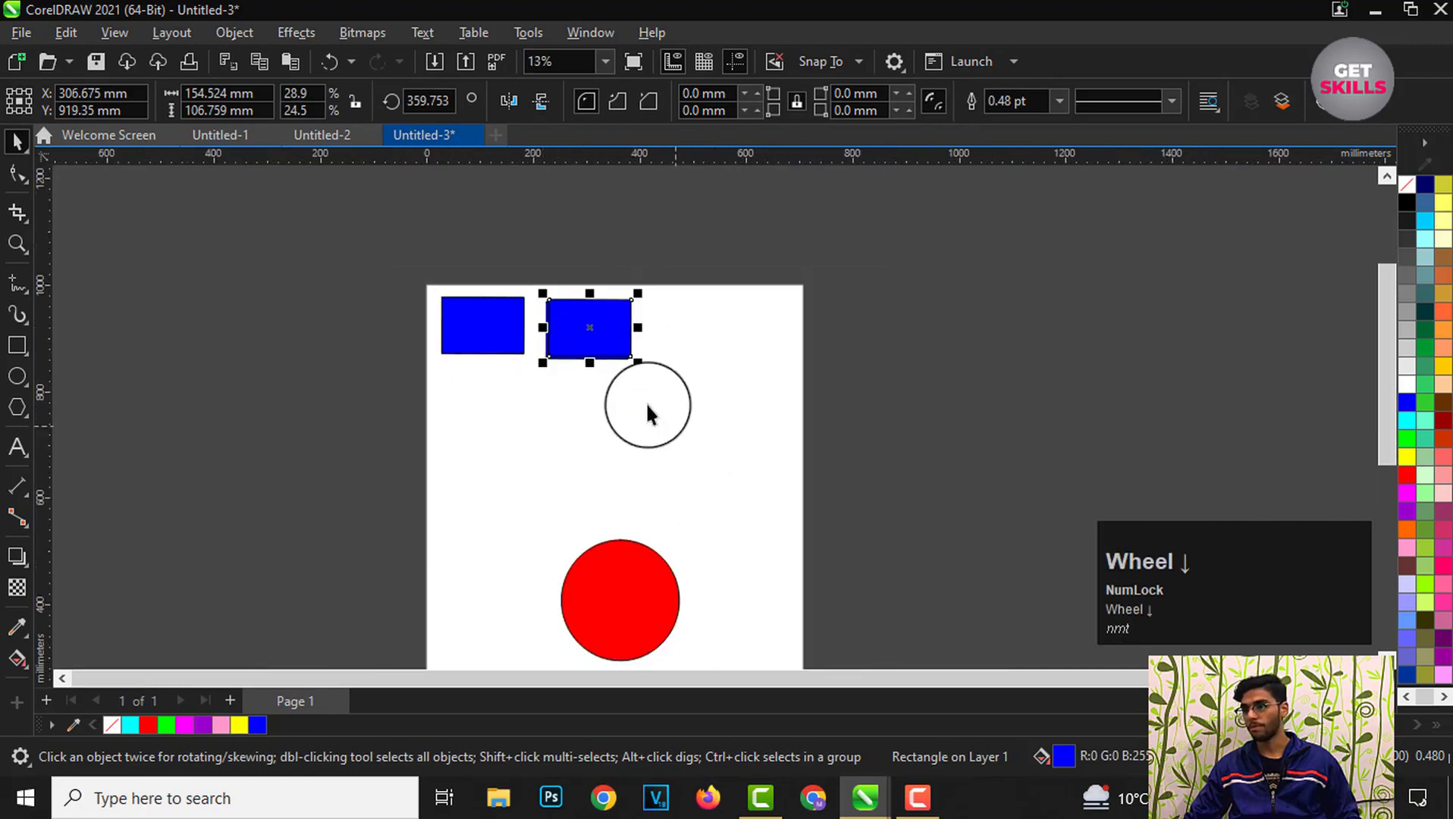
{"action": "key", "text": "ctrl+v"}
{"action": "left_click_drag", "start_coordinate": [579, 331], "coordinate": [637, 400]}
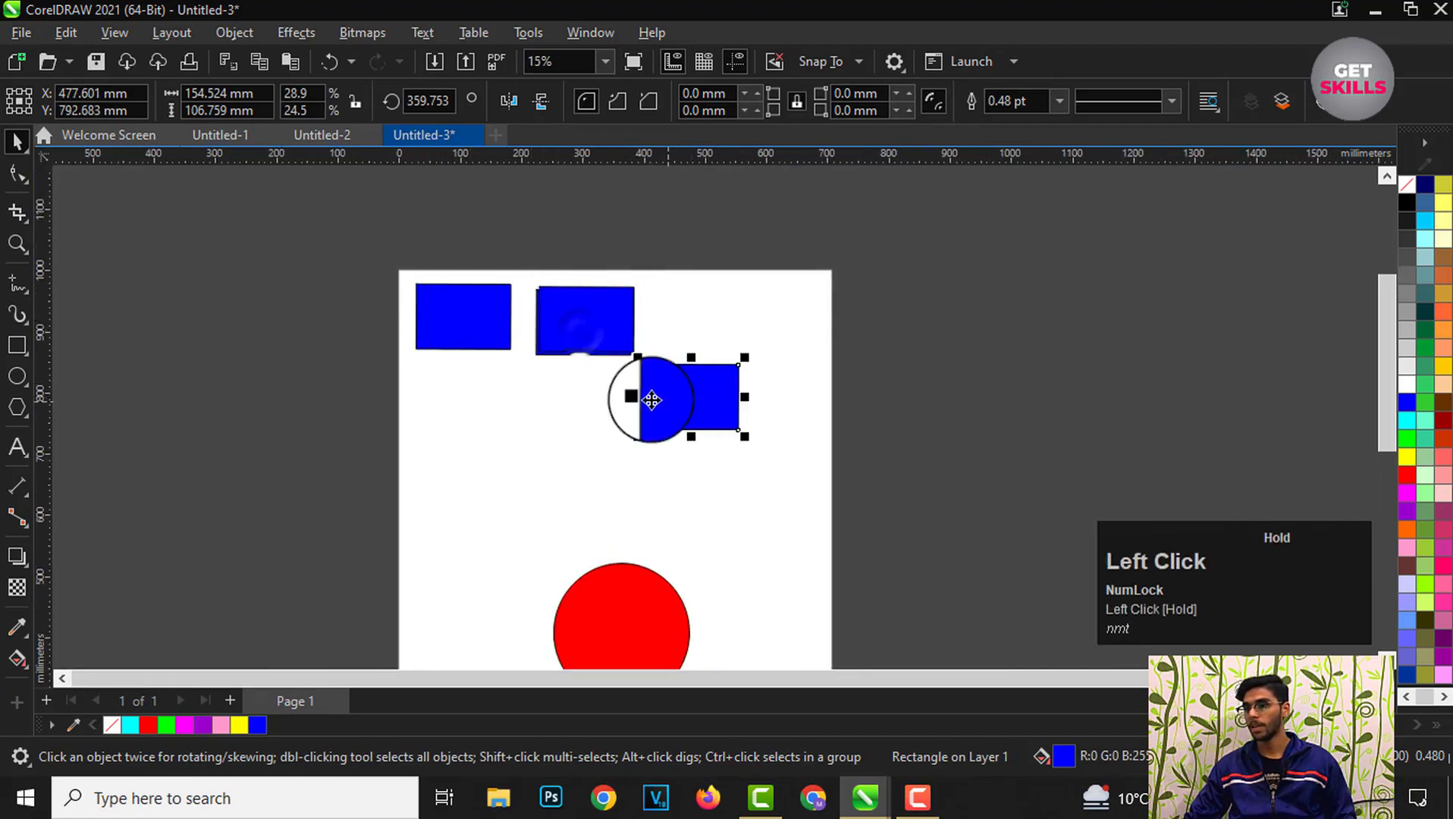
{"action": "scroll", "coordinate": [573, 341], "scroll_direction": "up", "scroll_amount": 2}
{"action": "left_click_drag", "start_coordinate": [597, 315], "coordinate": [723, 365]}
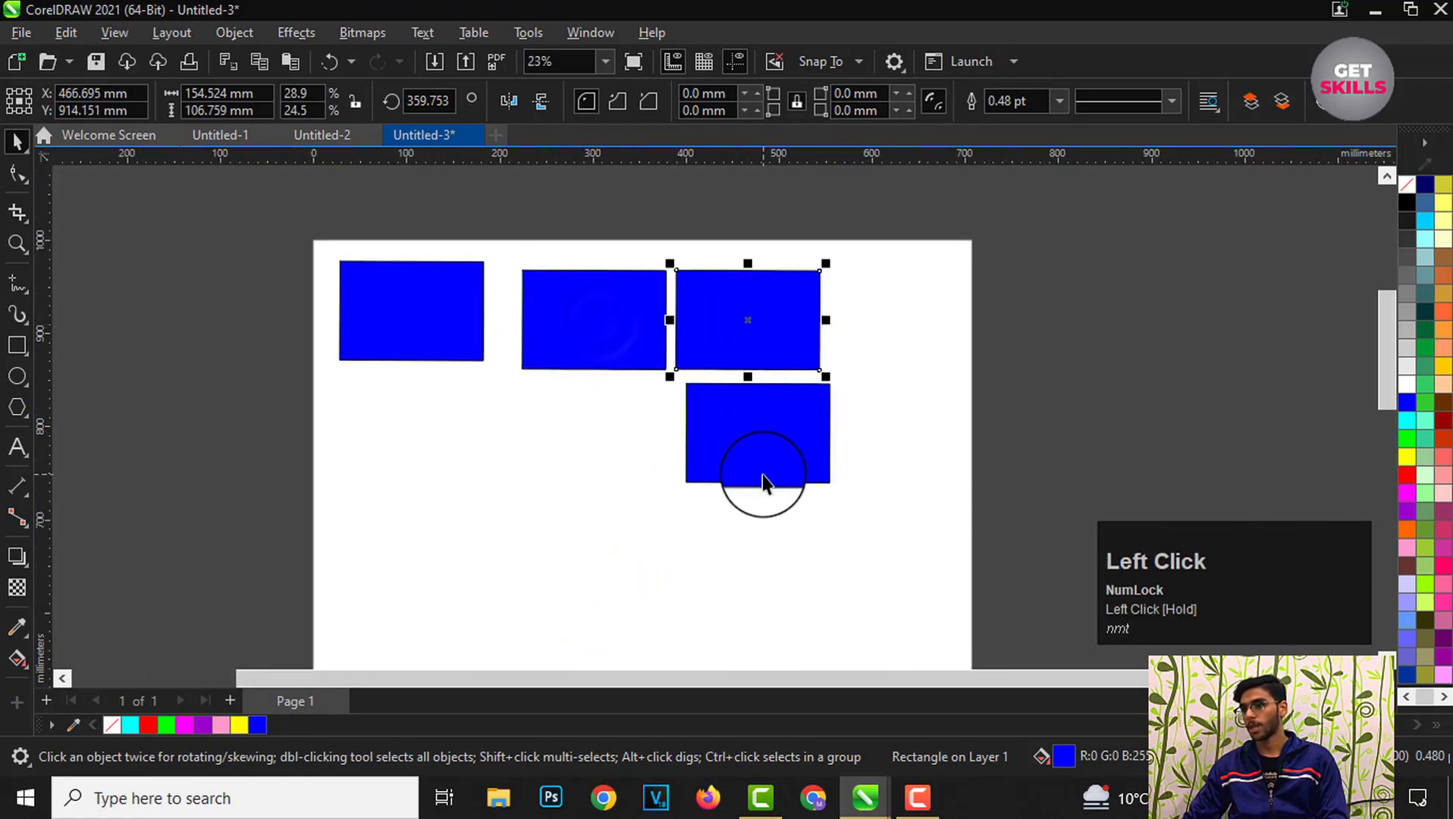
Step: Delete all the extra rectangles, leaving only the original one
{"action": "key", "text": "Delete"}
{"action": "left_click", "coordinate": [738, 437]}
{"action": "key", "text": "Delete"}
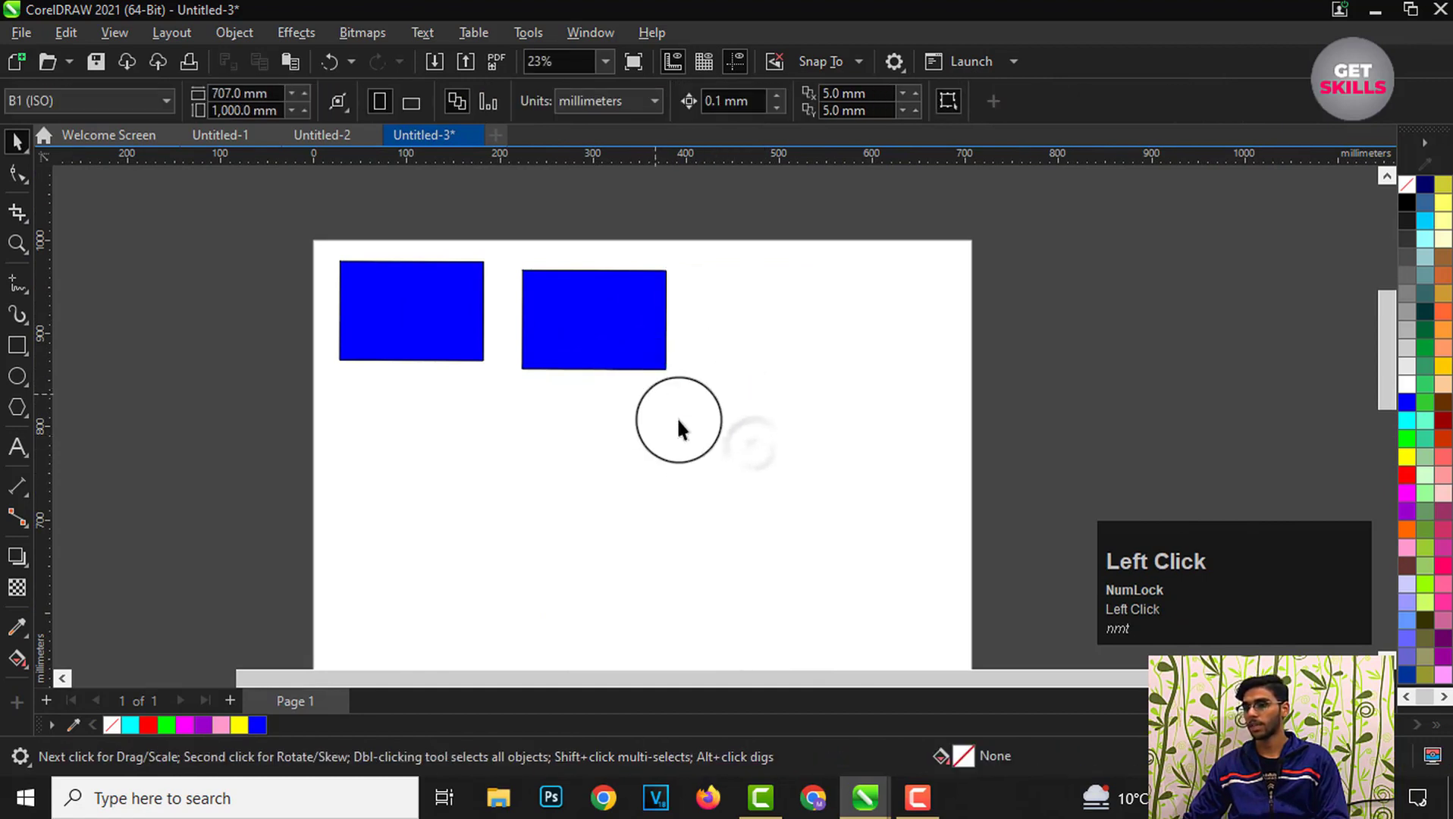
{"action": "scroll", "coordinate": [498, 254], "scroll_direction": "up", "scroll_amount": 1}
{"action": "left_click", "coordinate": [630, 349]}
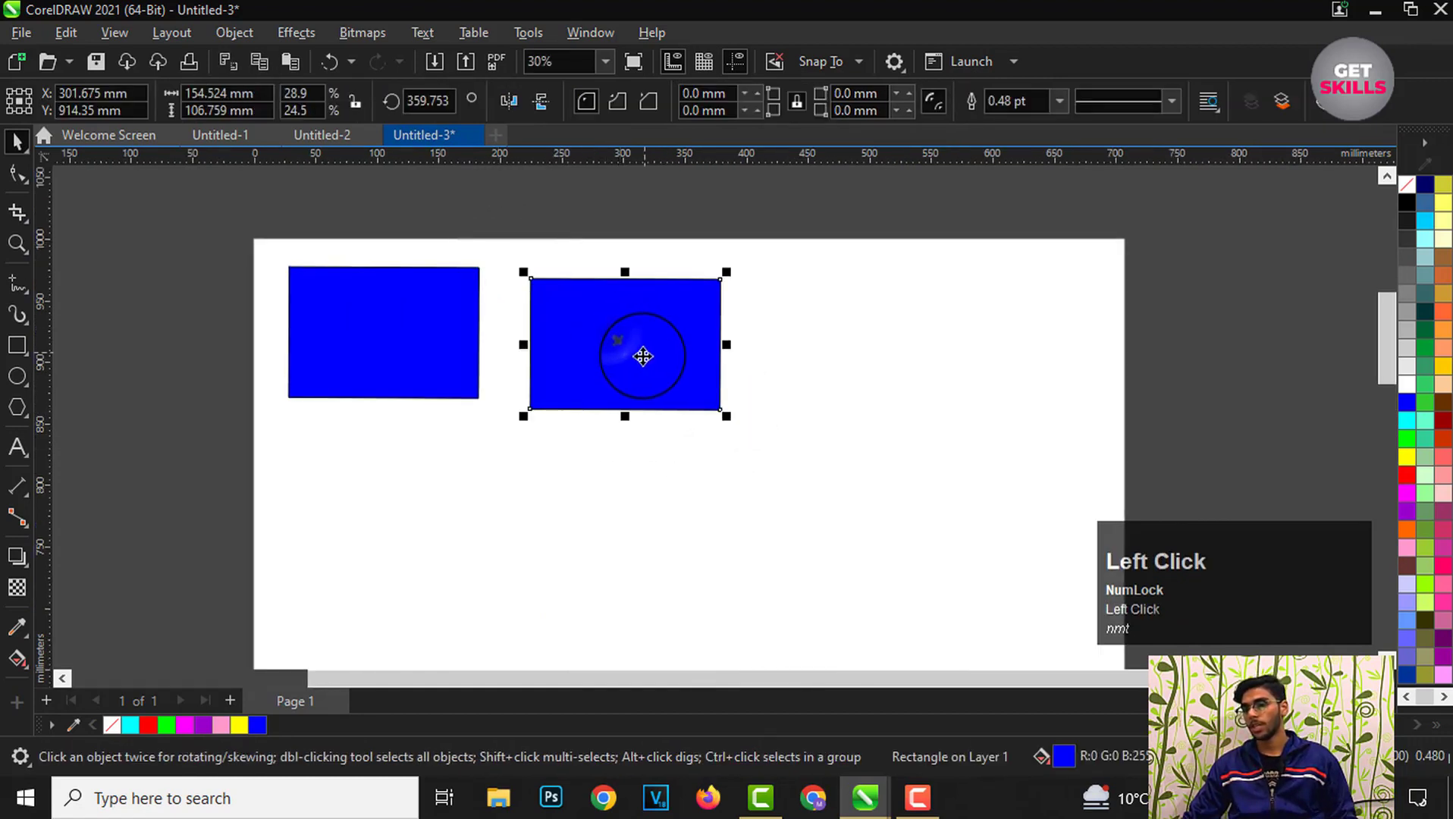
{"action": "key", "text": "Delete"}
Step: Copy the rectangle through its context menu, paste it on the page, and move the copy to the right
{"action": "left_click", "coordinate": [337, 339]}
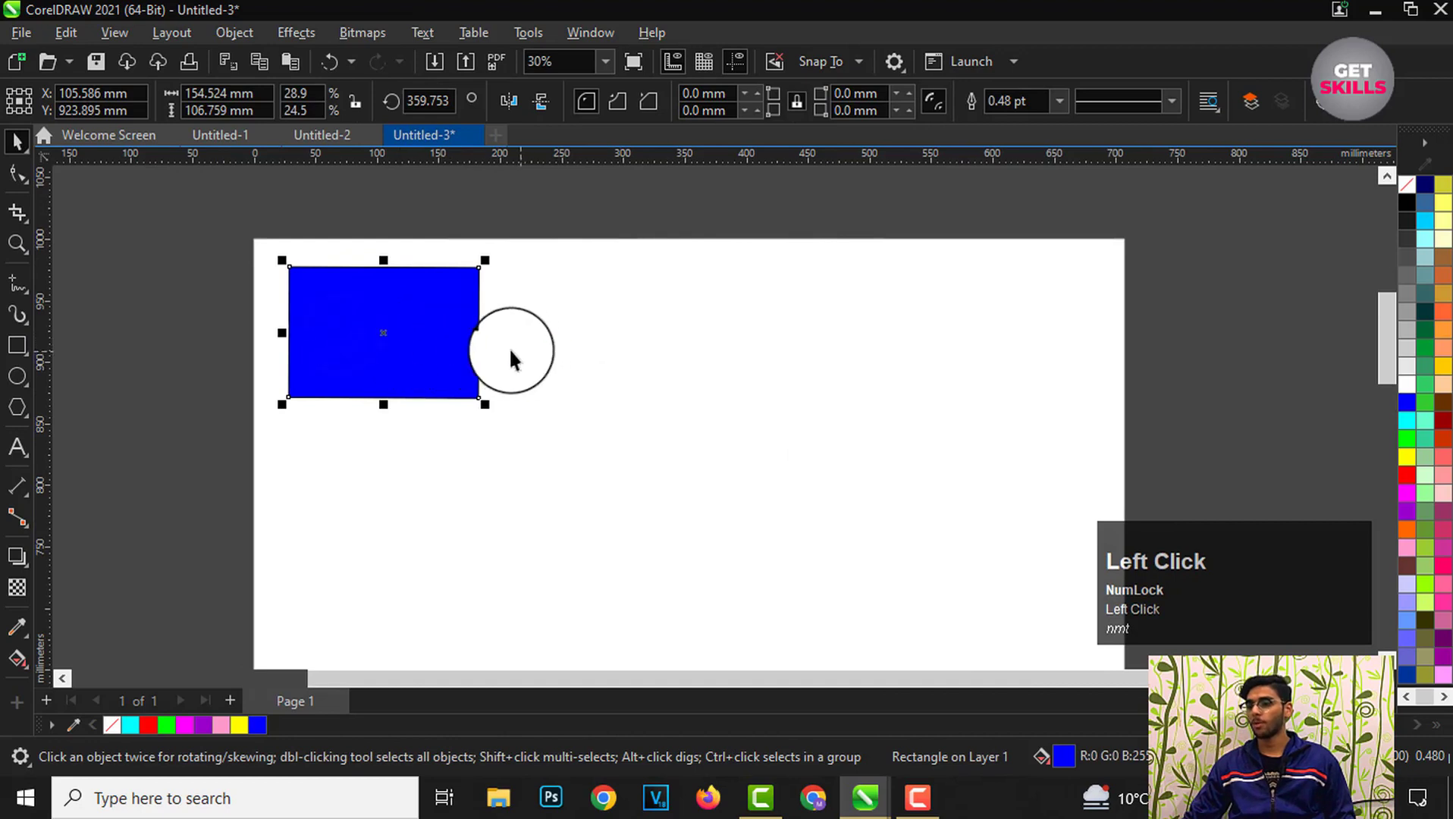
{"action": "scroll", "coordinate": [372, 273], "scroll_direction": "up", "scroll_amount": 1}
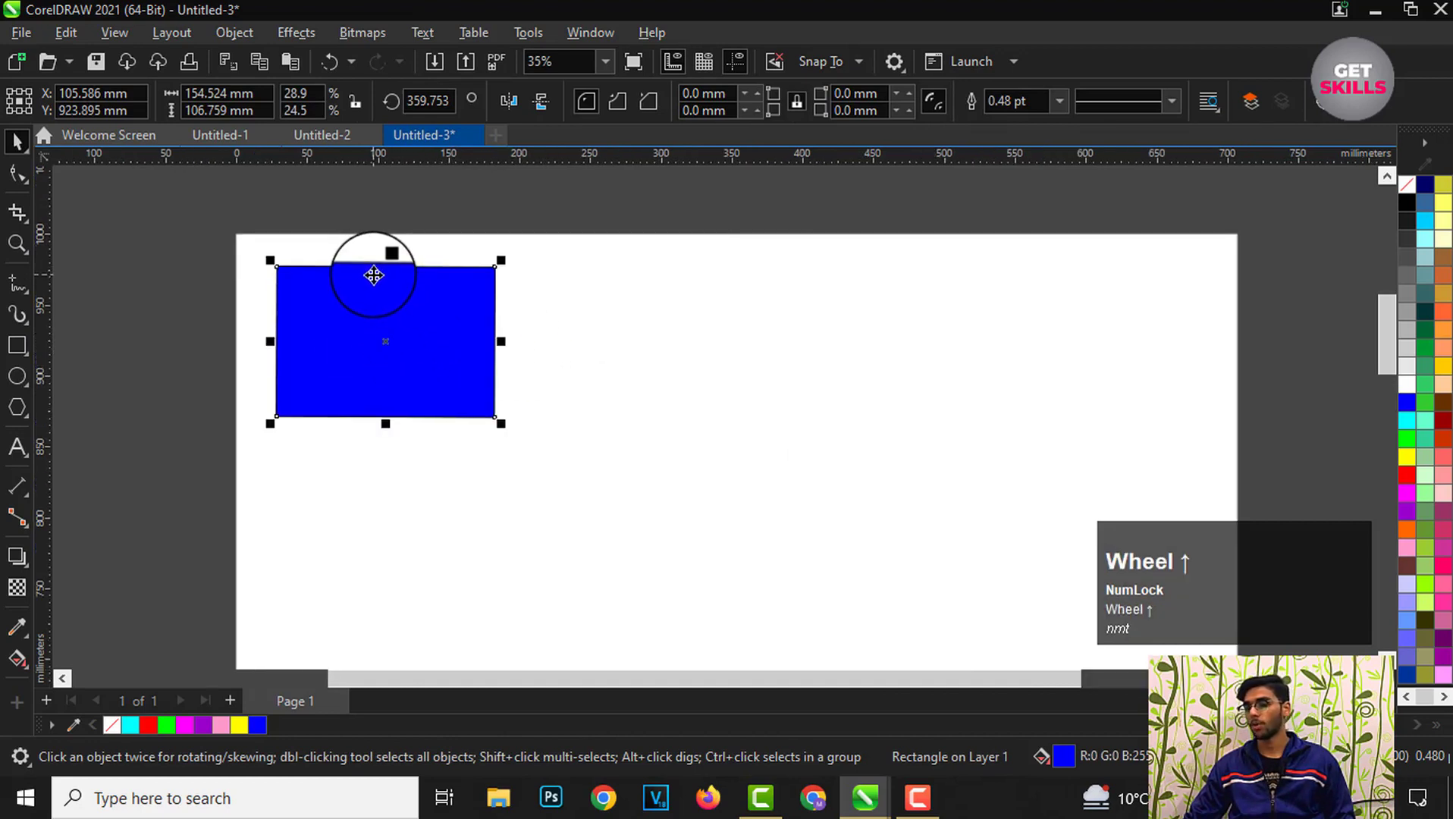
{"action": "scroll", "coordinate": [383, 330], "scroll_direction": "up", "scroll_amount": 1}
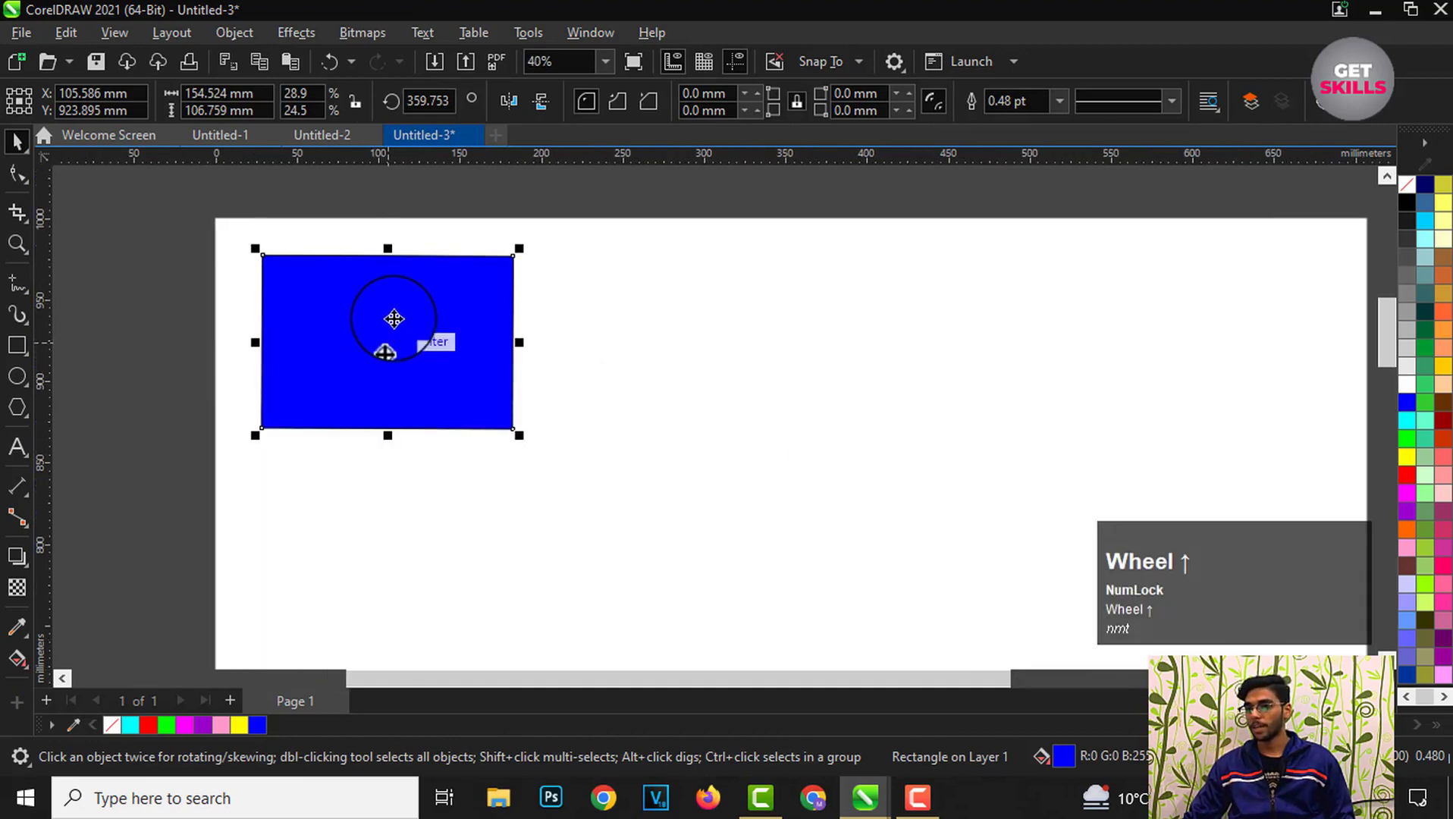
{"action": "right_click", "coordinate": [391, 296]}
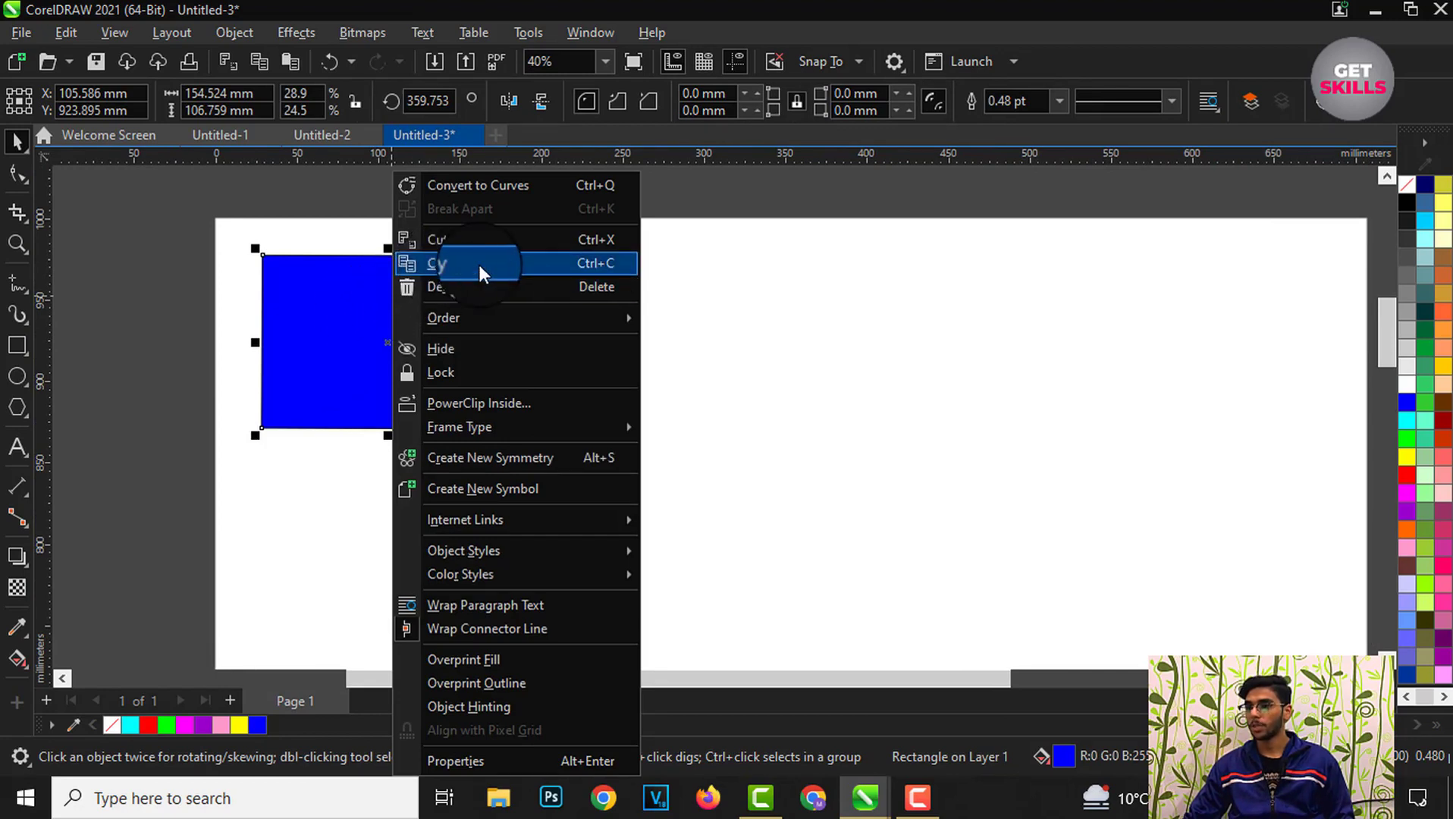
{"action": "left_click", "coordinate": [438, 262]}
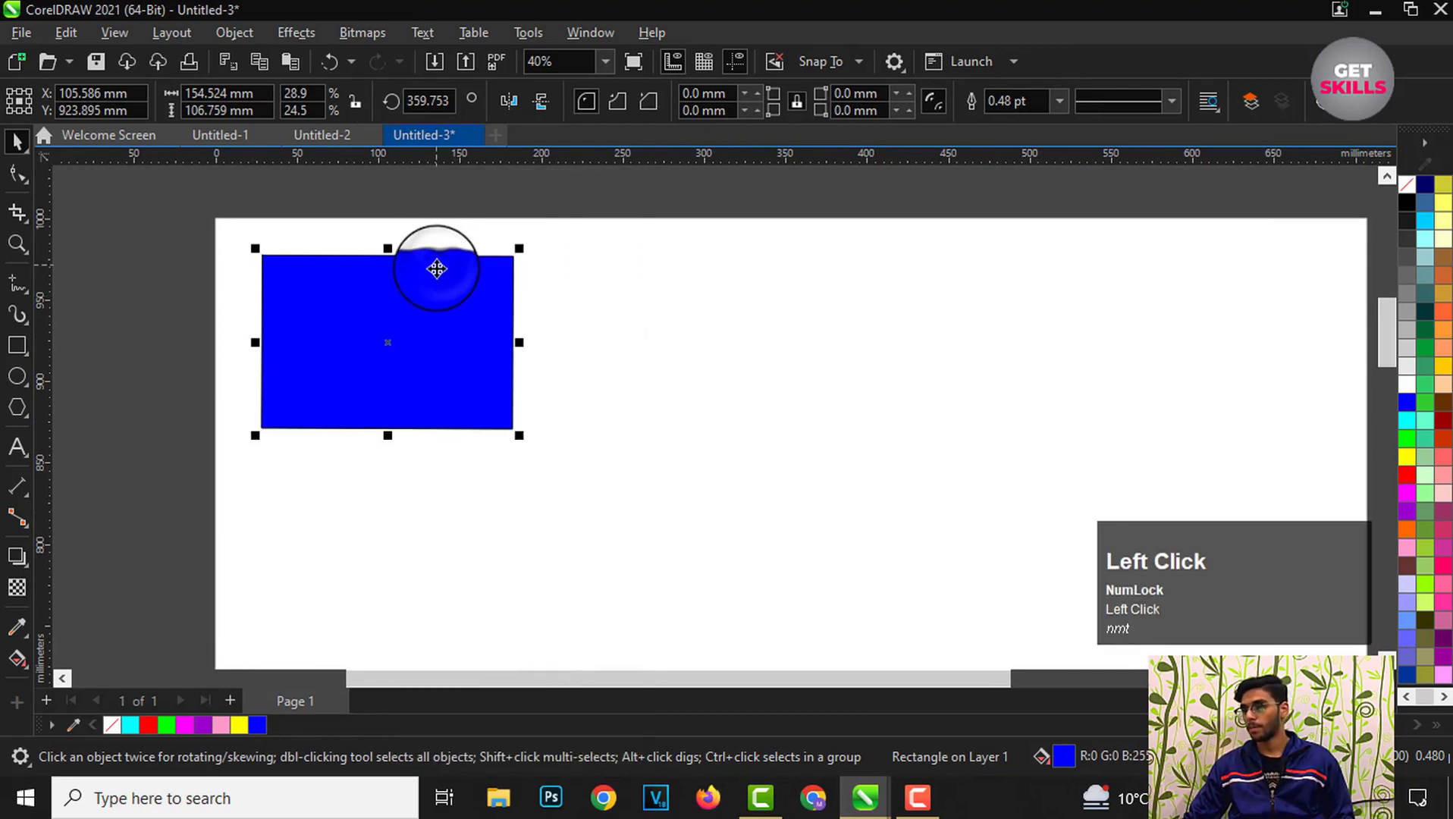
{"action": "right_click", "coordinate": [641, 343]}
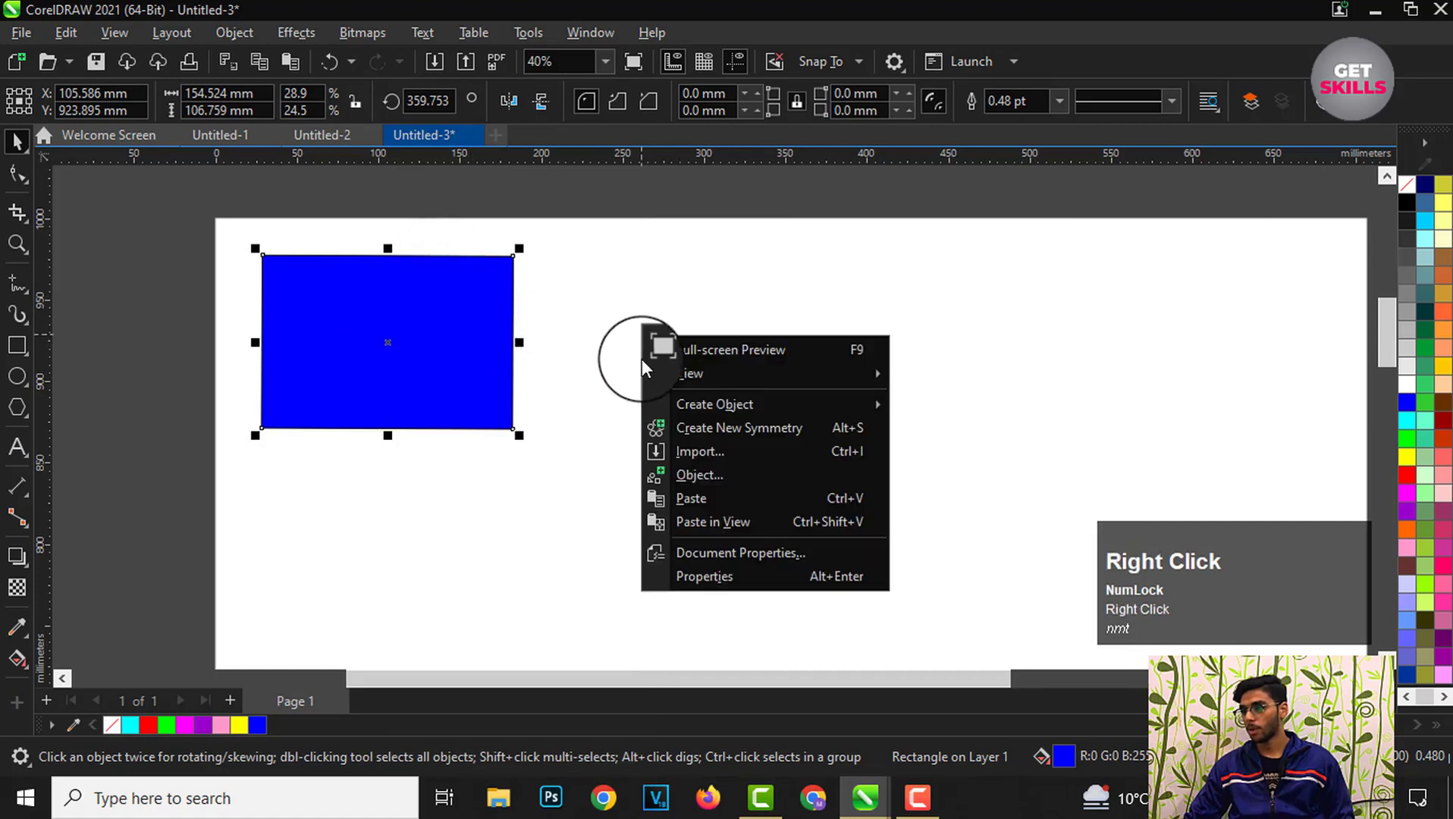
{"action": "left_click", "coordinate": [689, 503]}
{"action": "left_click_drag", "start_coordinate": [400, 358], "coordinate": [755, 381]}
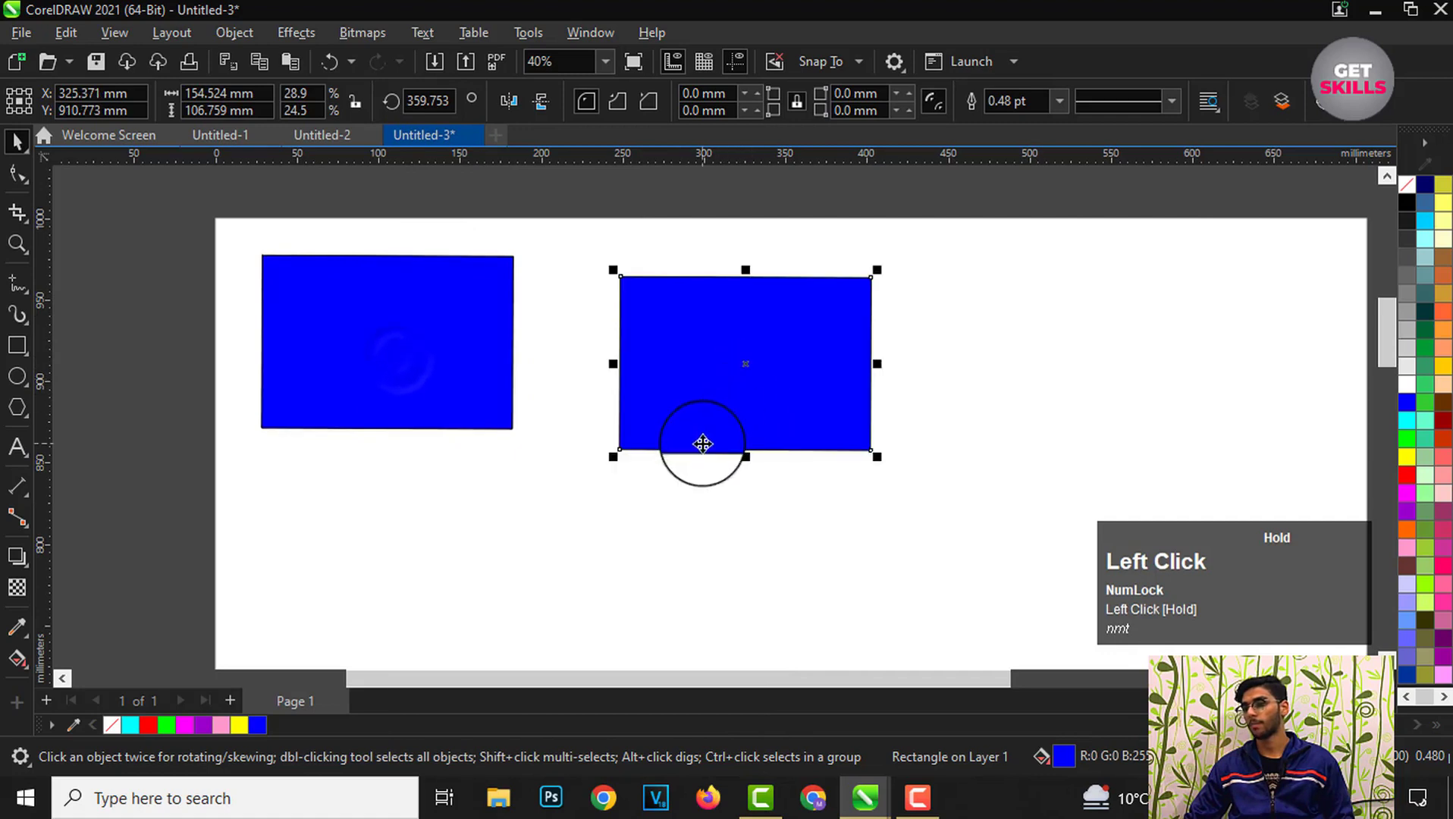
Step: Delete the pasted copy and select the original rectangle
{"action": "scroll", "coordinate": [368, 258], "scroll_direction": "up", "scroll_amount": 1}
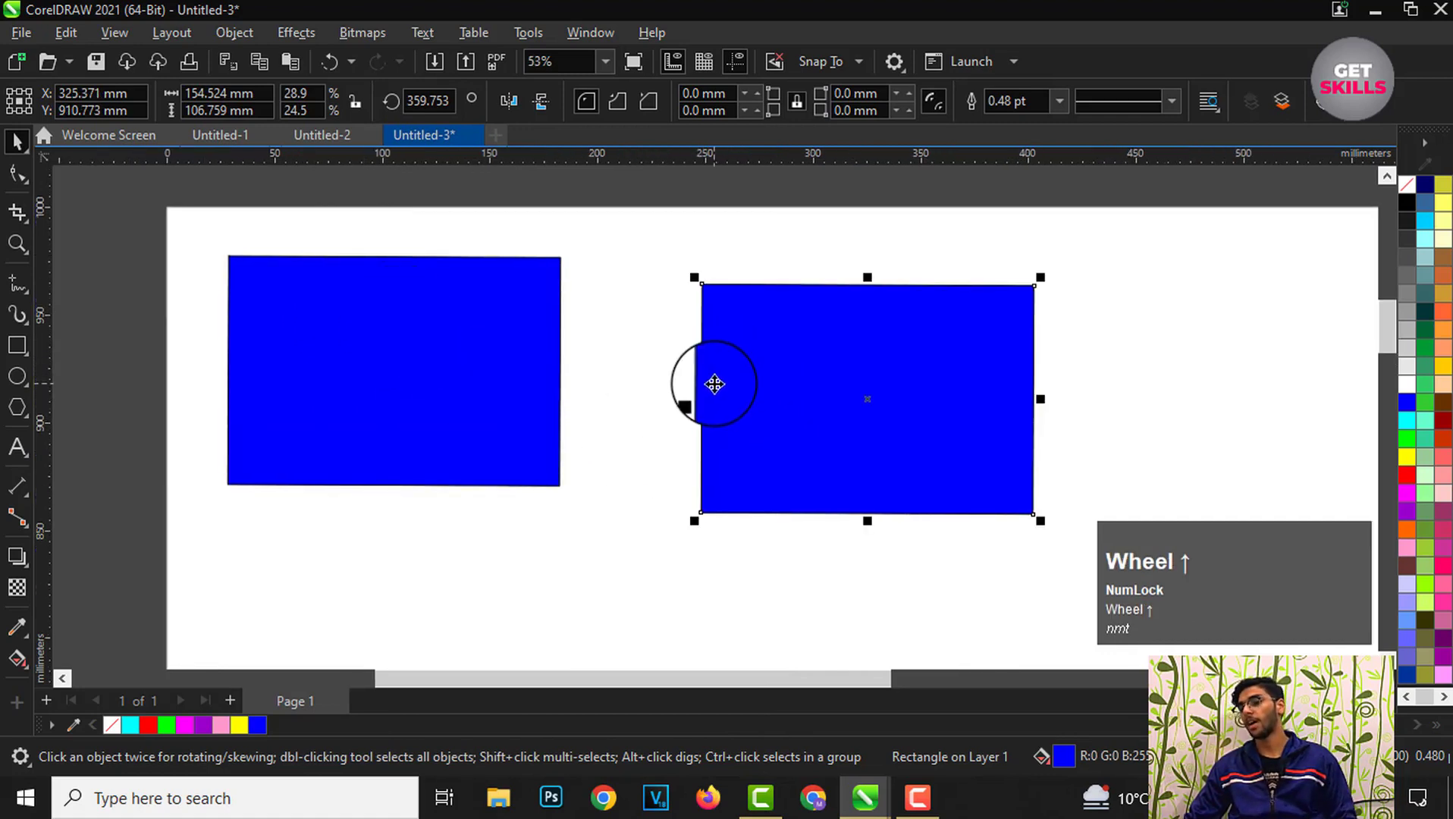
{"action": "key", "text": "Delete"}
{"action": "left_click", "coordinate": [443, 354]}
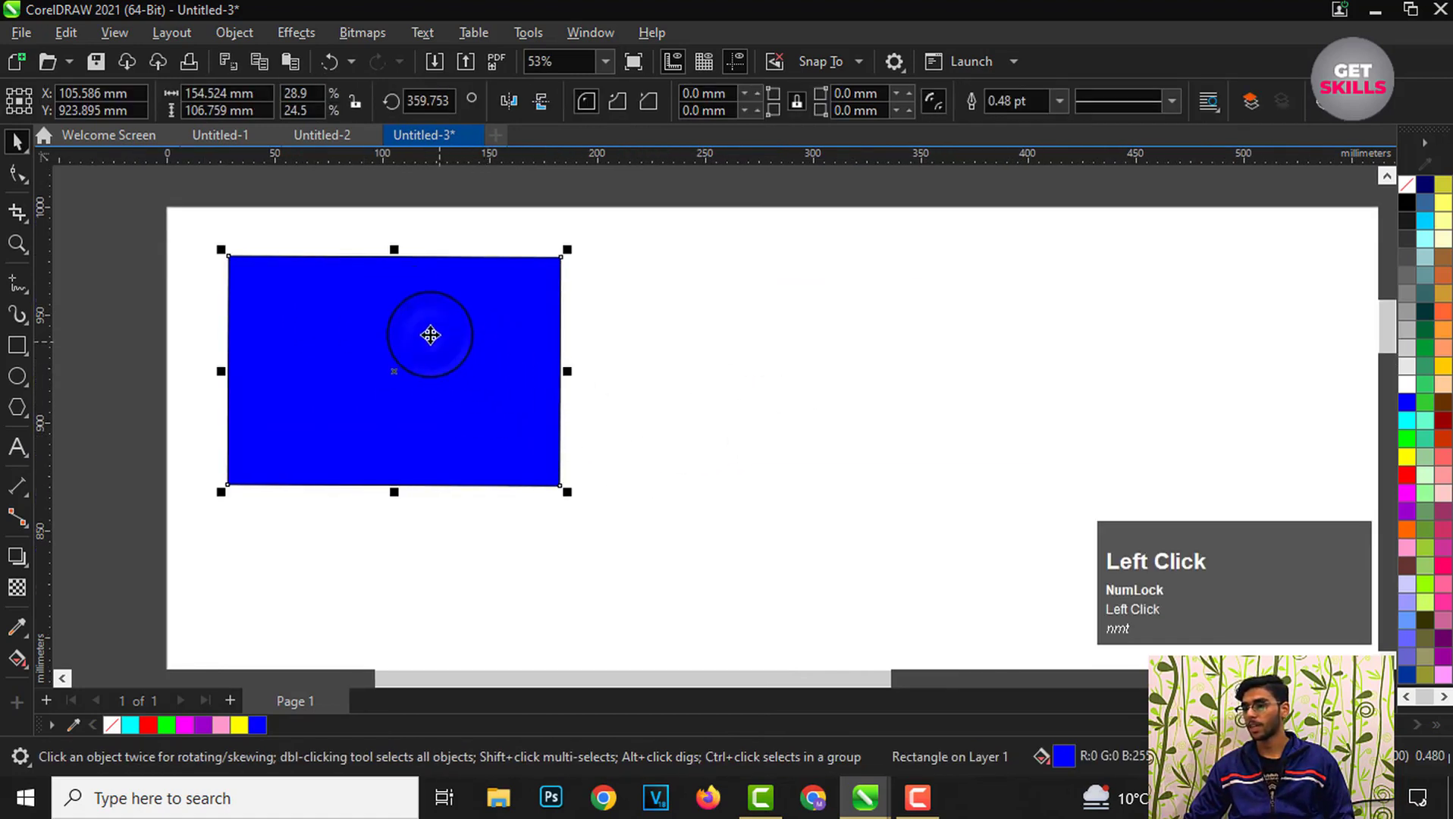
{"action": "scroll", "coordinate": [430, 334], "scroll_direction": "down", "scroll_amount": 1}
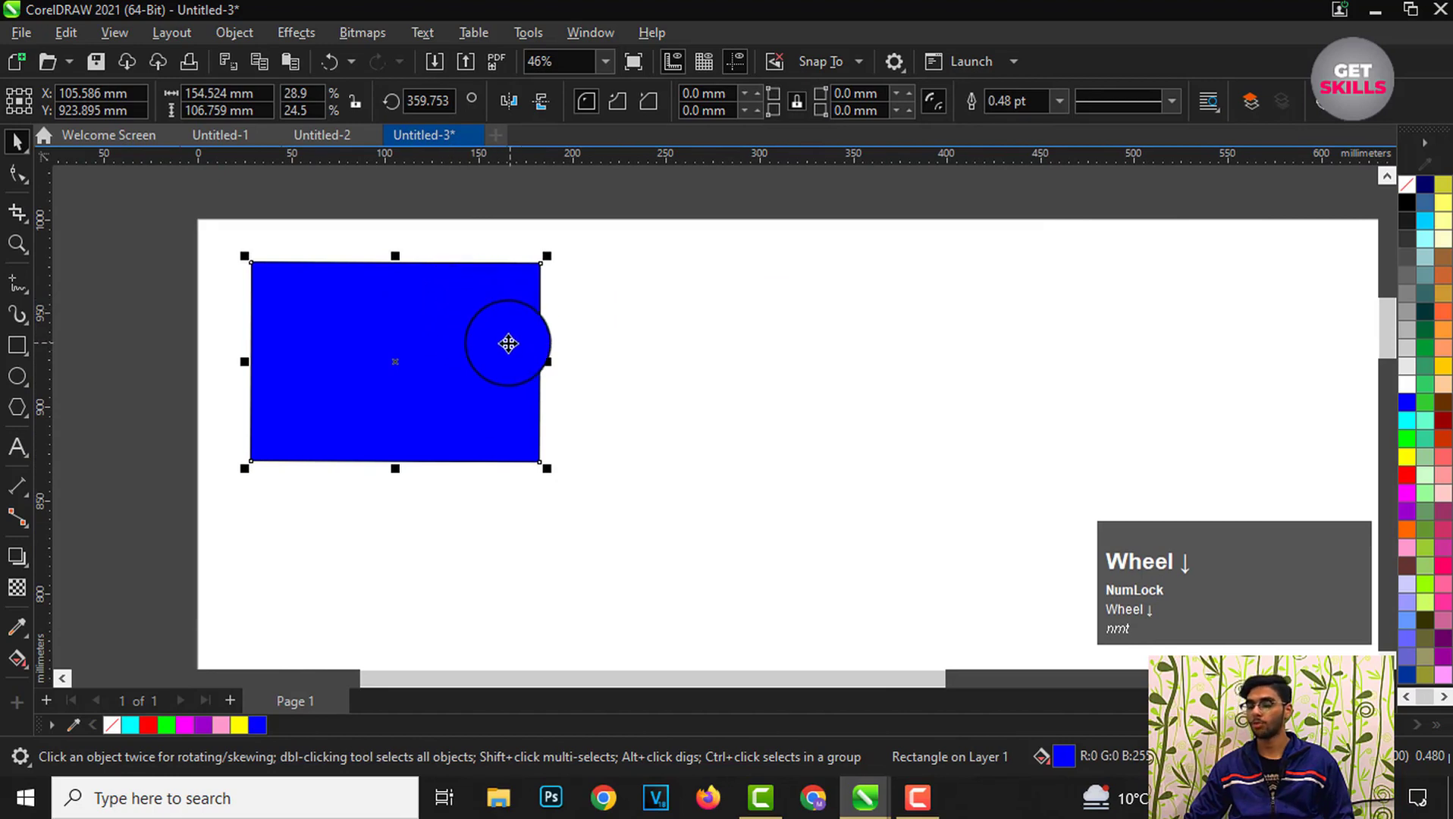
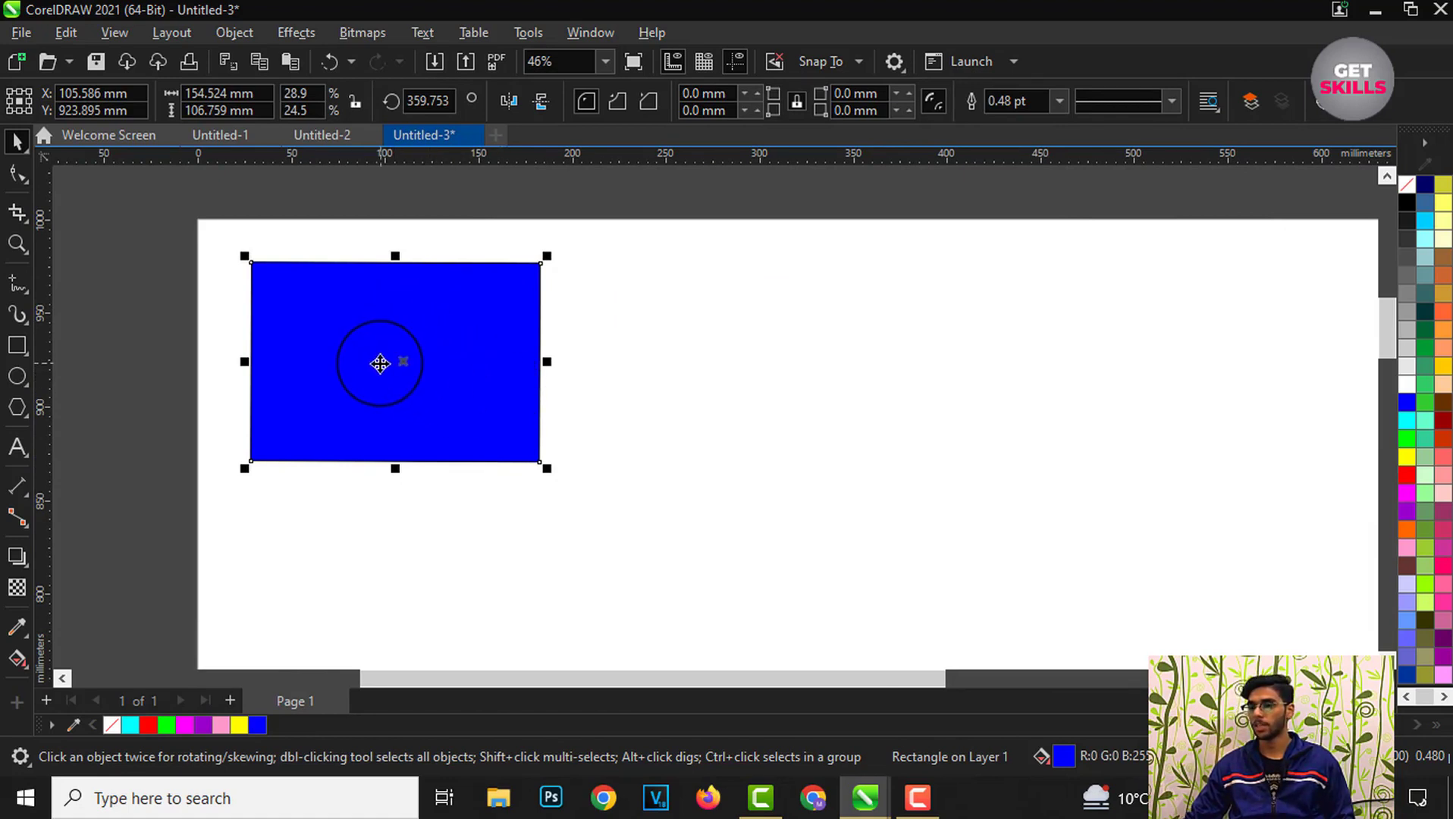
Step: Drag a copy of the rectangle to the right of the original
{"action": "scroll", "coordinate": [380, 363], "scroll_direction": "down", "scroll_amount": 1}
{"action": "left_click_drag", "start_coordinate": [397, 389], "coordinate": [697, 413]}
{"action": "right_click", "coordinate": [697, 413]}
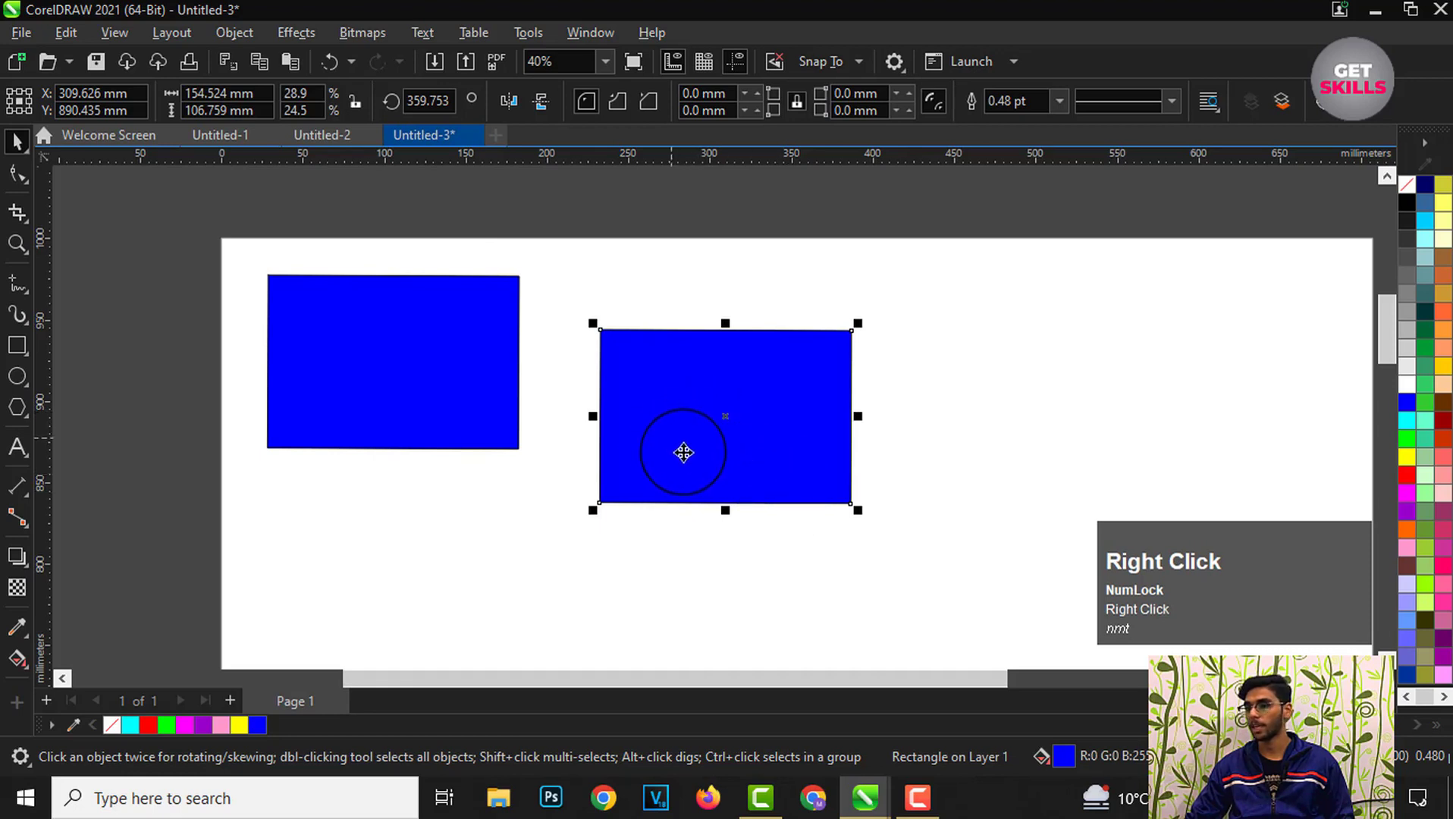
Step: Drag a copy of the new rectangle further to the right and slightly lower
{"action": "scroll", "coordinate": [606, 326], "scroll_direction": "down", "scroll_amount": 2}
{"action": "scroll", "coordinate": [681, 421], "scroll_direction": "up", "scroll_amount": 1}
{"action": "left_click_drag", "start_coordinate": [689, 370], "coordinate": [837, 417]}
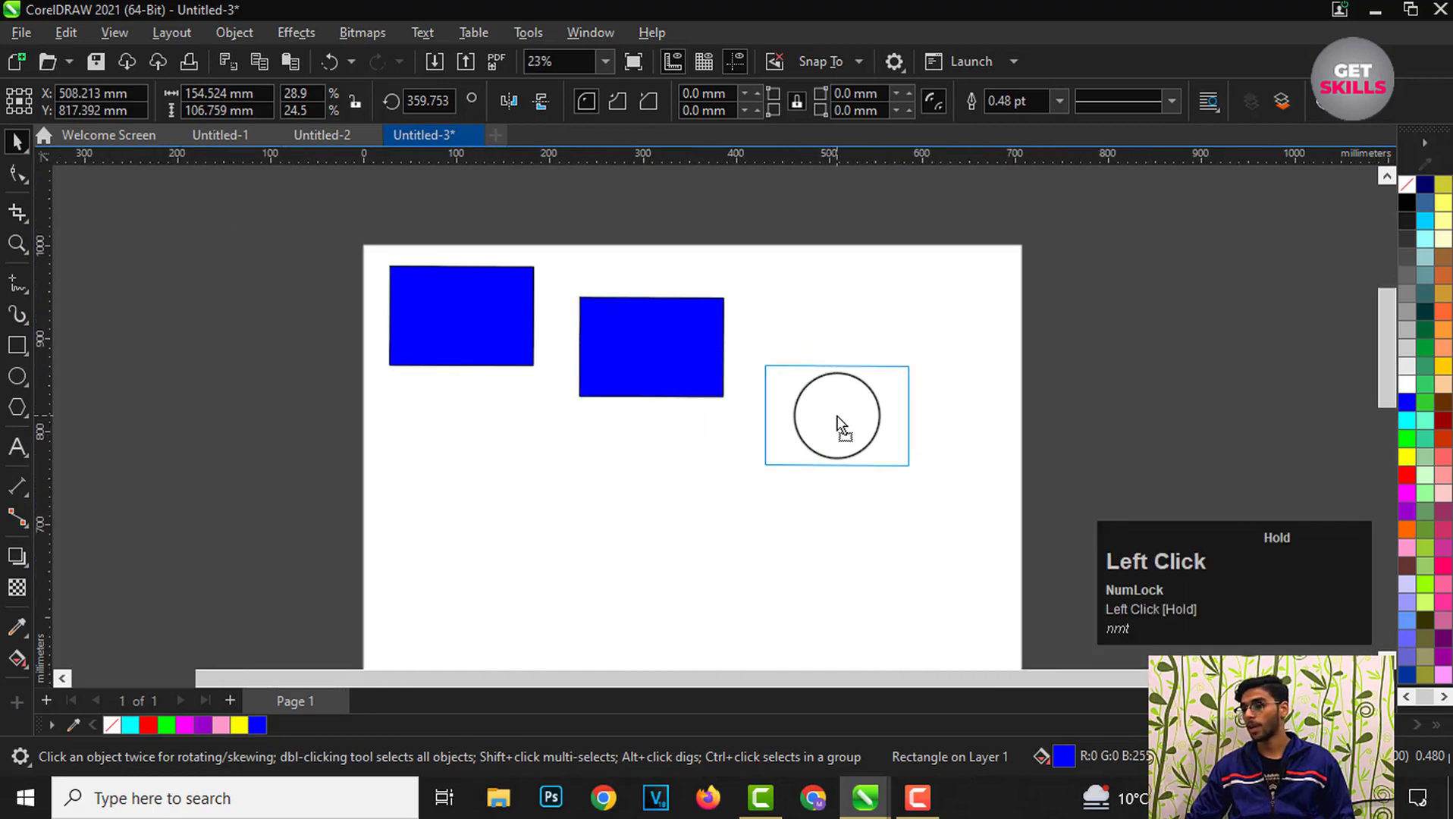
{"action": "left_click_drag", "start_coordinate": [837, 416], "coordinate": [836, 416]}
{"action": "right_click", "coordinate": [837, 415]}
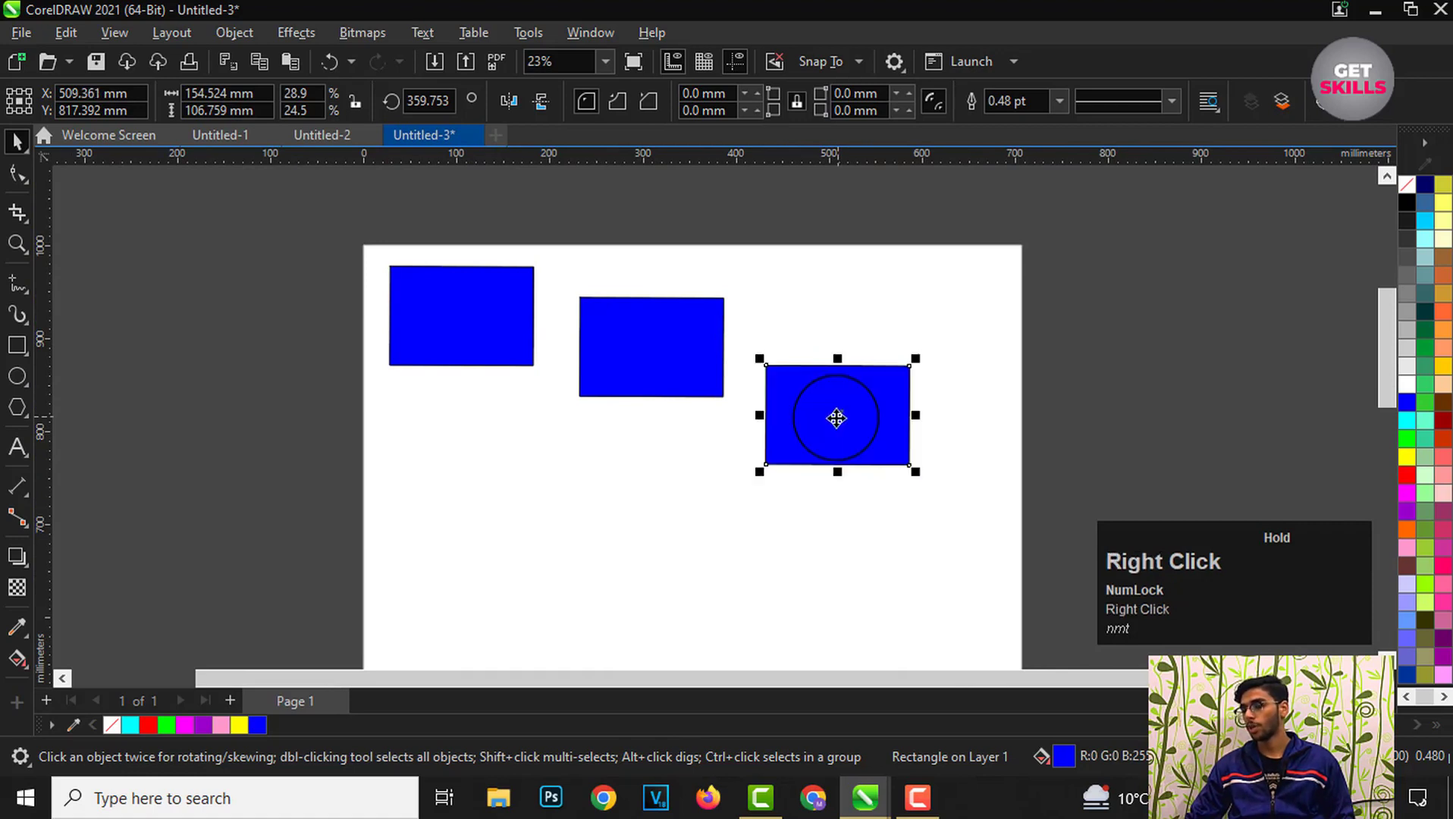
Step: Delete both dragged copies and reselect the original rectangle
{"action": "scroll", "coordinate": [643, 421], "scroll_direction": "down", "scroll_amount": 1}
{"action": "scroll", "coordinate": [643, 429], "scroll_direction": "up", "scroll_amount": 1}
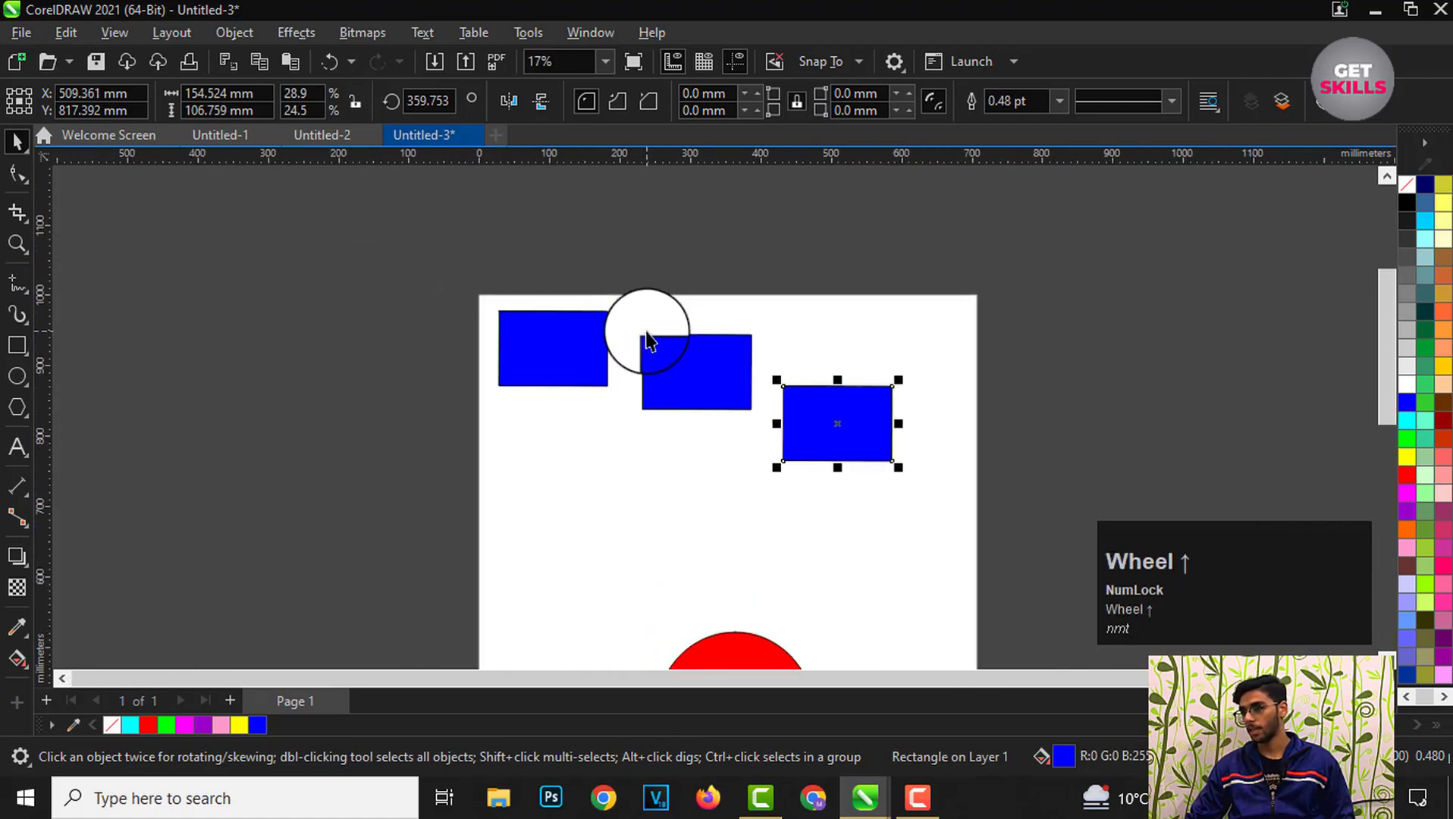
{"action": "scroll", "coordinate": [633, 351], "scroll_direction": "up", "scroll_amount": 1}
{"action": "left_click", "coordinate": [709, 408]}
{"action": "key", "text": "Delete"}
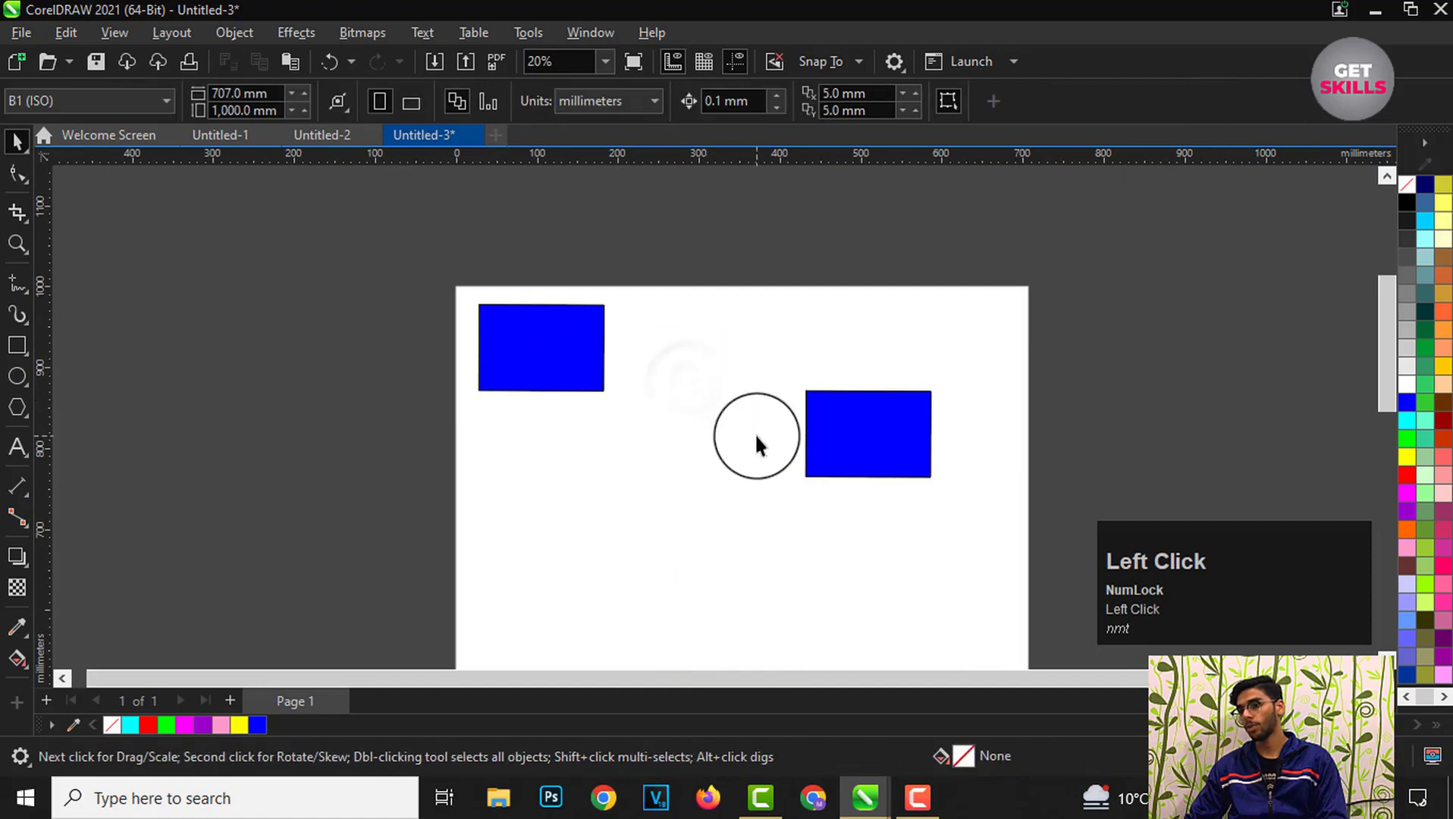
{"action": "left_click", "coordinate": [808, 423]}
{"action": "key", "text": "Delete"}
{"action": "scroll", "coordinate": [535, 350], "scroll_direction": "up", "scroll_amount": 1}
{"action": "left_click", "coordinate": [578, 357]}
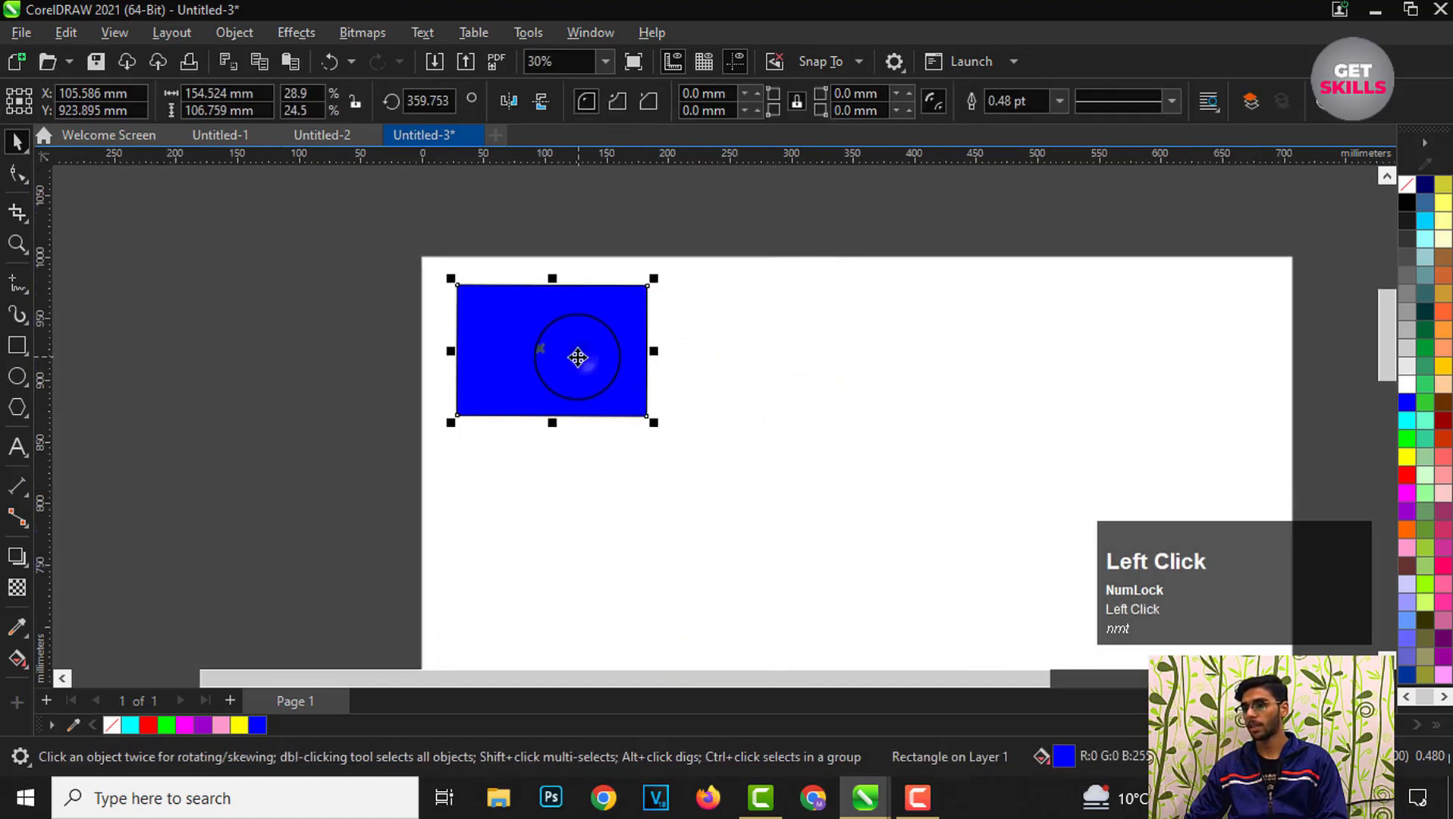
{"action": "scroll", "coordinate": [649, 347], "scroll_direction": "down", "scroll_amount": 1}
{"action": "scroll", "coordinate": [629, 330], "scroll_direction": "up", "scroll_amount": 1}
{"action": "scroll", "coordinate": [575, 328], "scroll_direction": "up", "scroll_amount": 1}
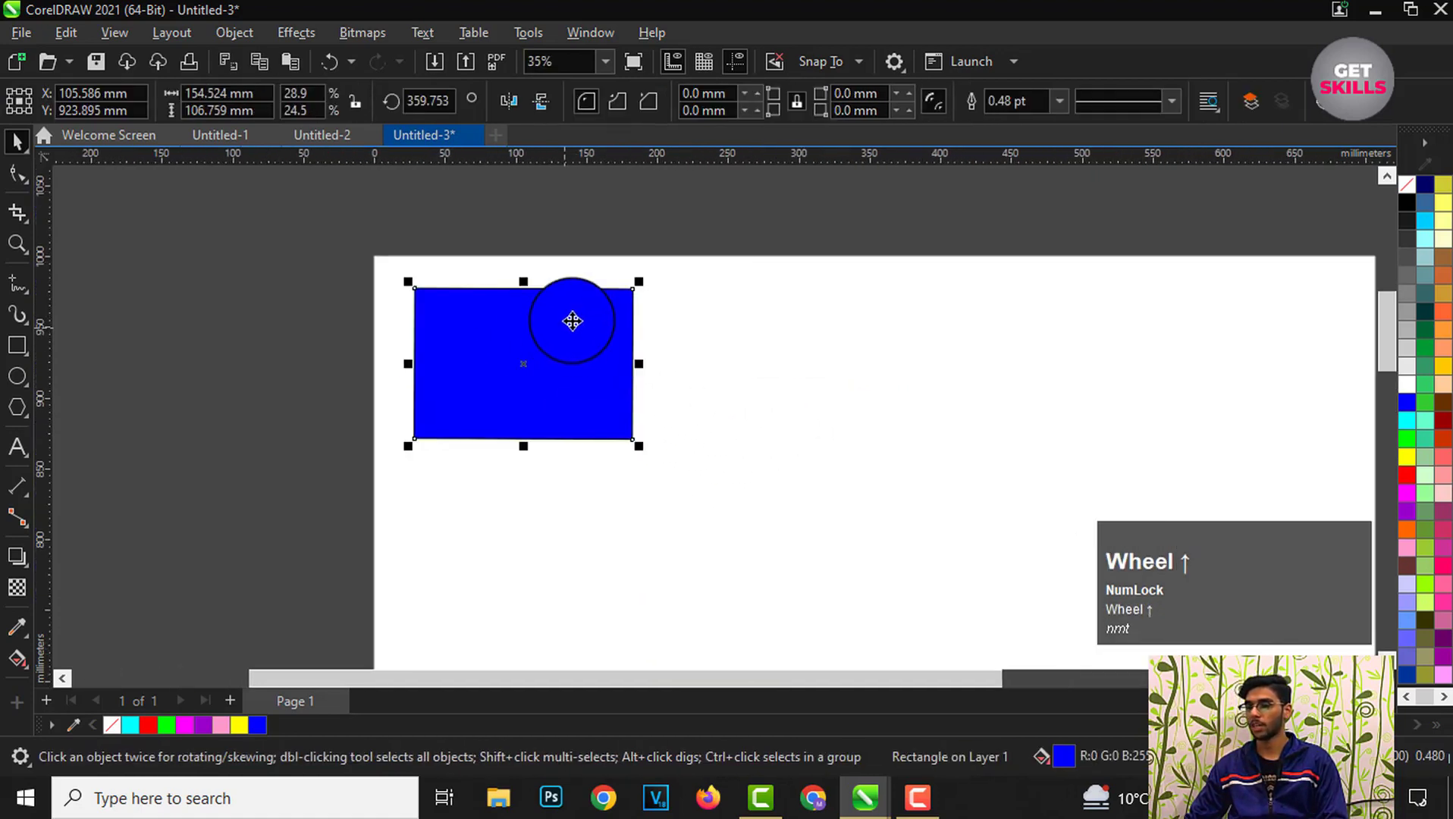
{"action": "scroll", "coordinate": [555, 333], "scroll_direction": "down", "scroll_amount": 1}
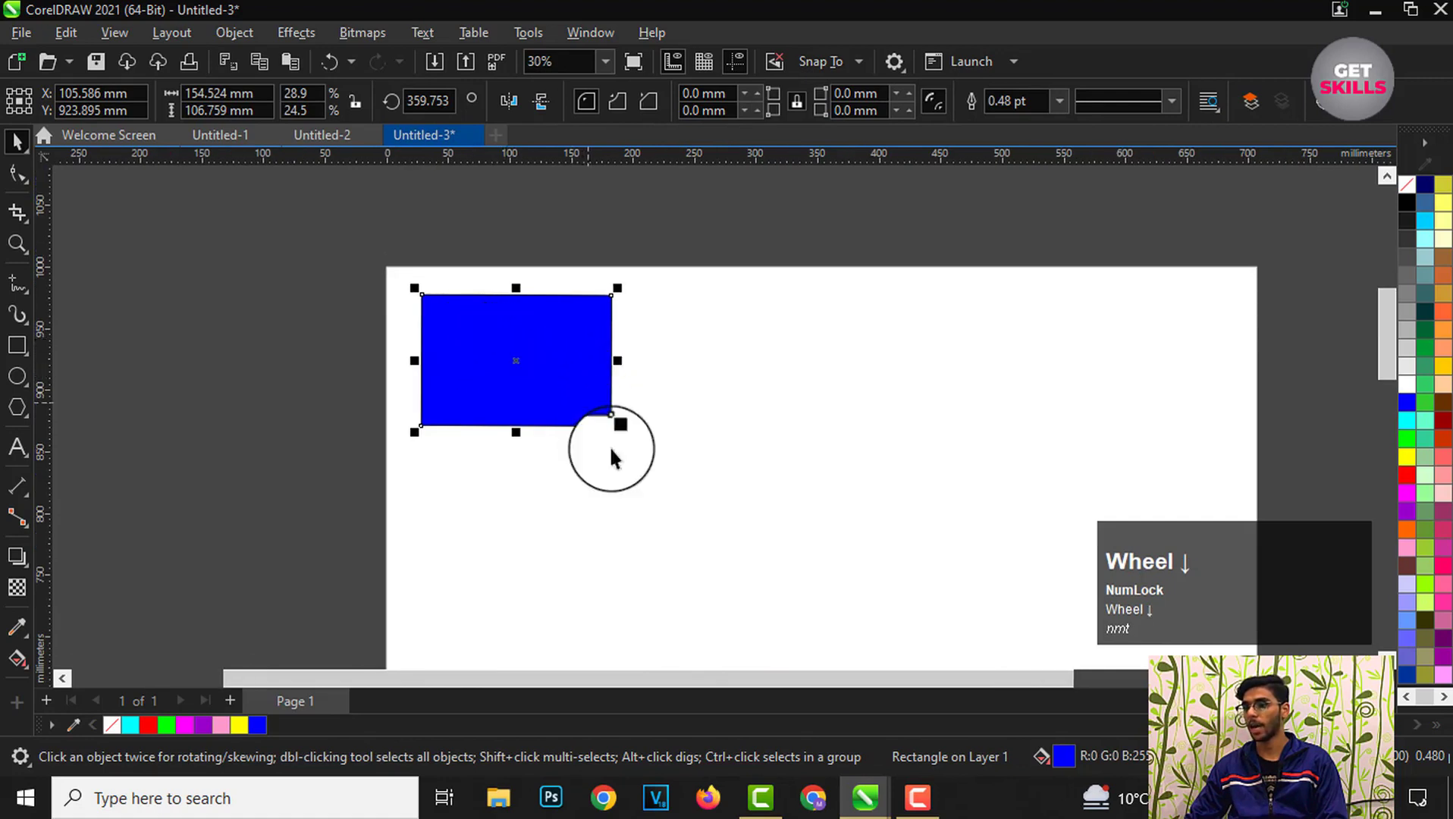
{"action": "left_click", "coordinate": [682, 413]}
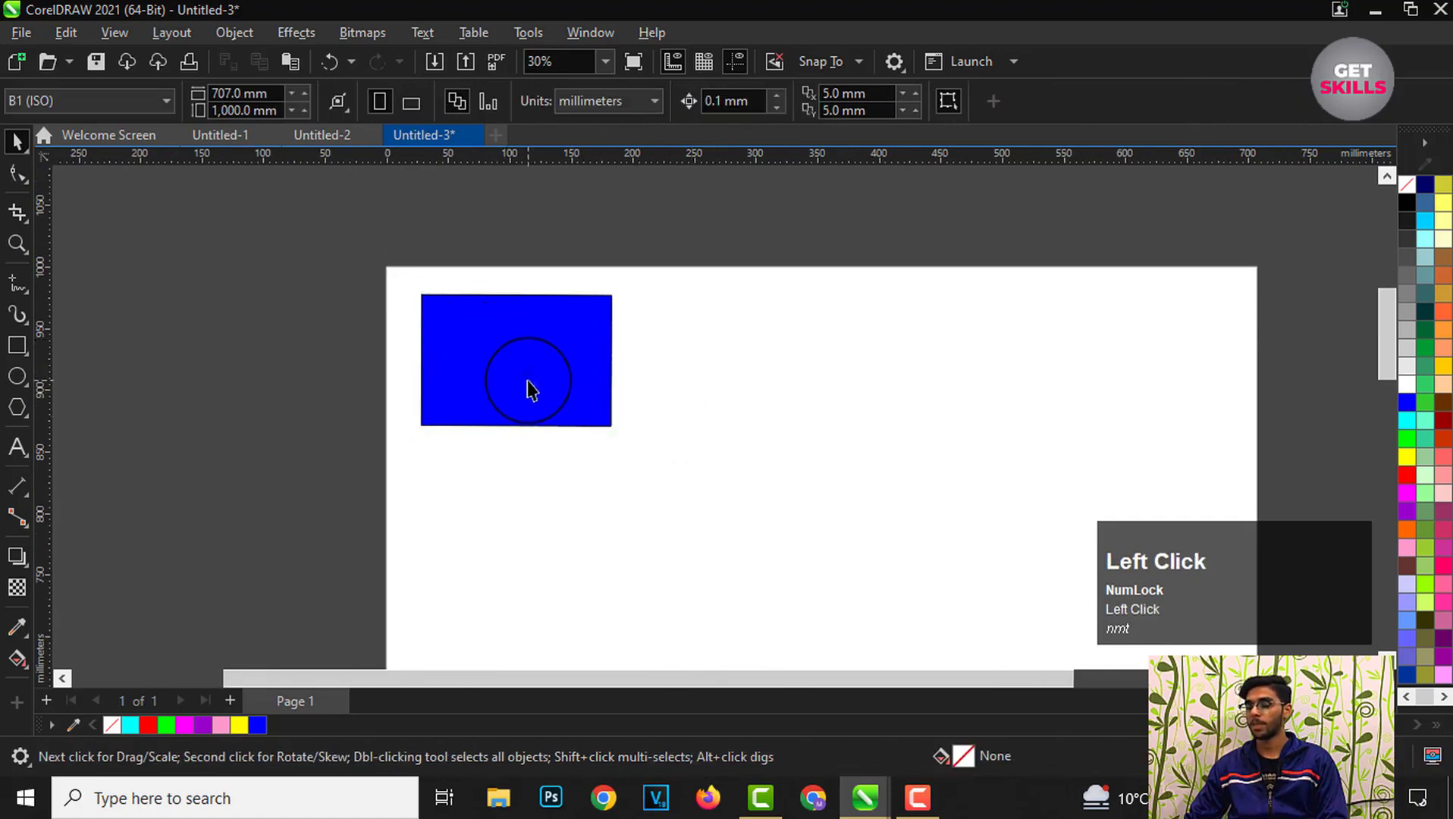
{"action": "left_click", "coordinate": [530, 385]}
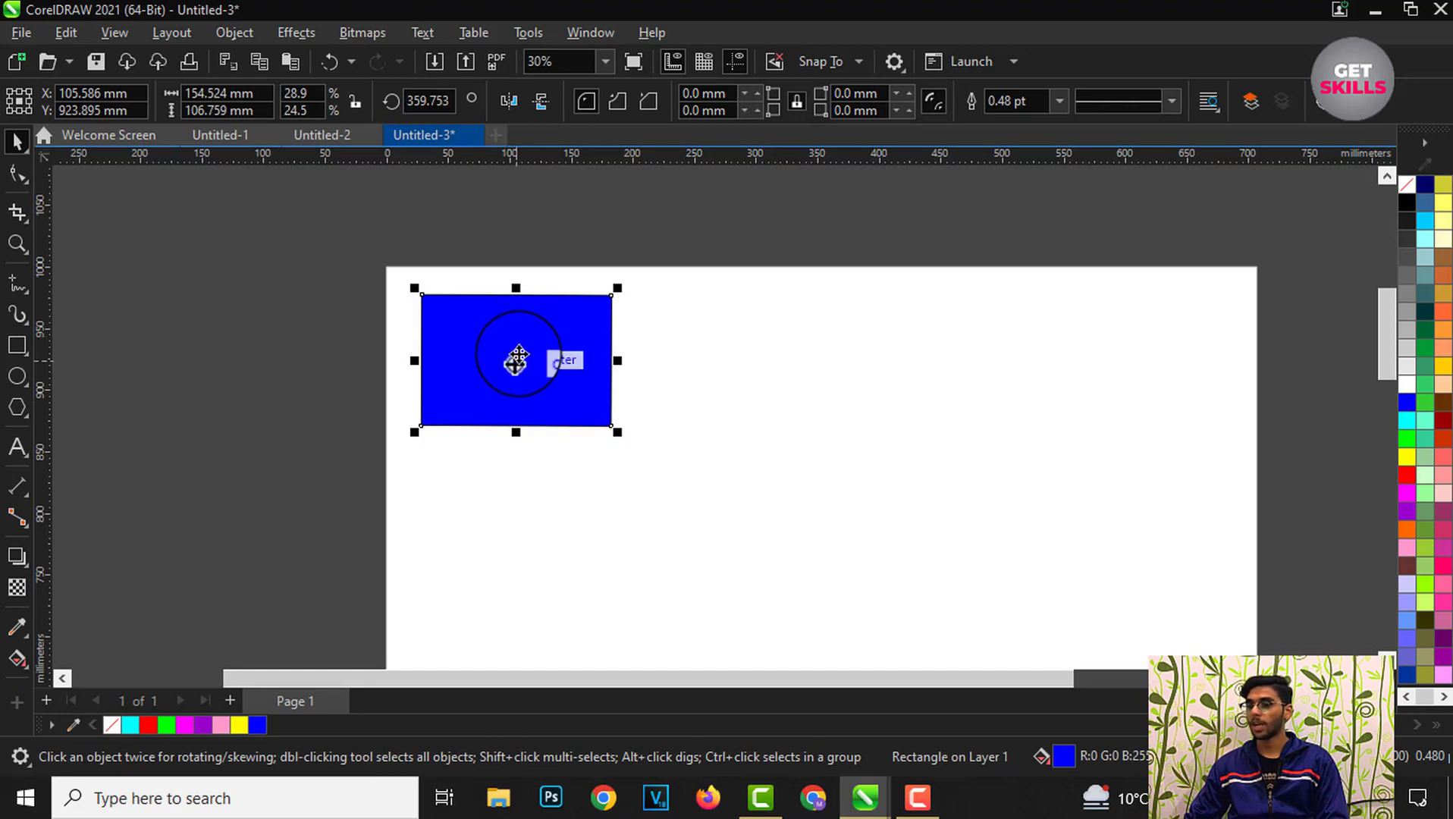
{"action": "scroll", "coordinate": [516, 363], "scroll_direction": "up", "scroll_amount": 1}
{"action": "scroll", "coordinate": [509, 317], "scroll_direction": "down", "scroll_amount": 1}
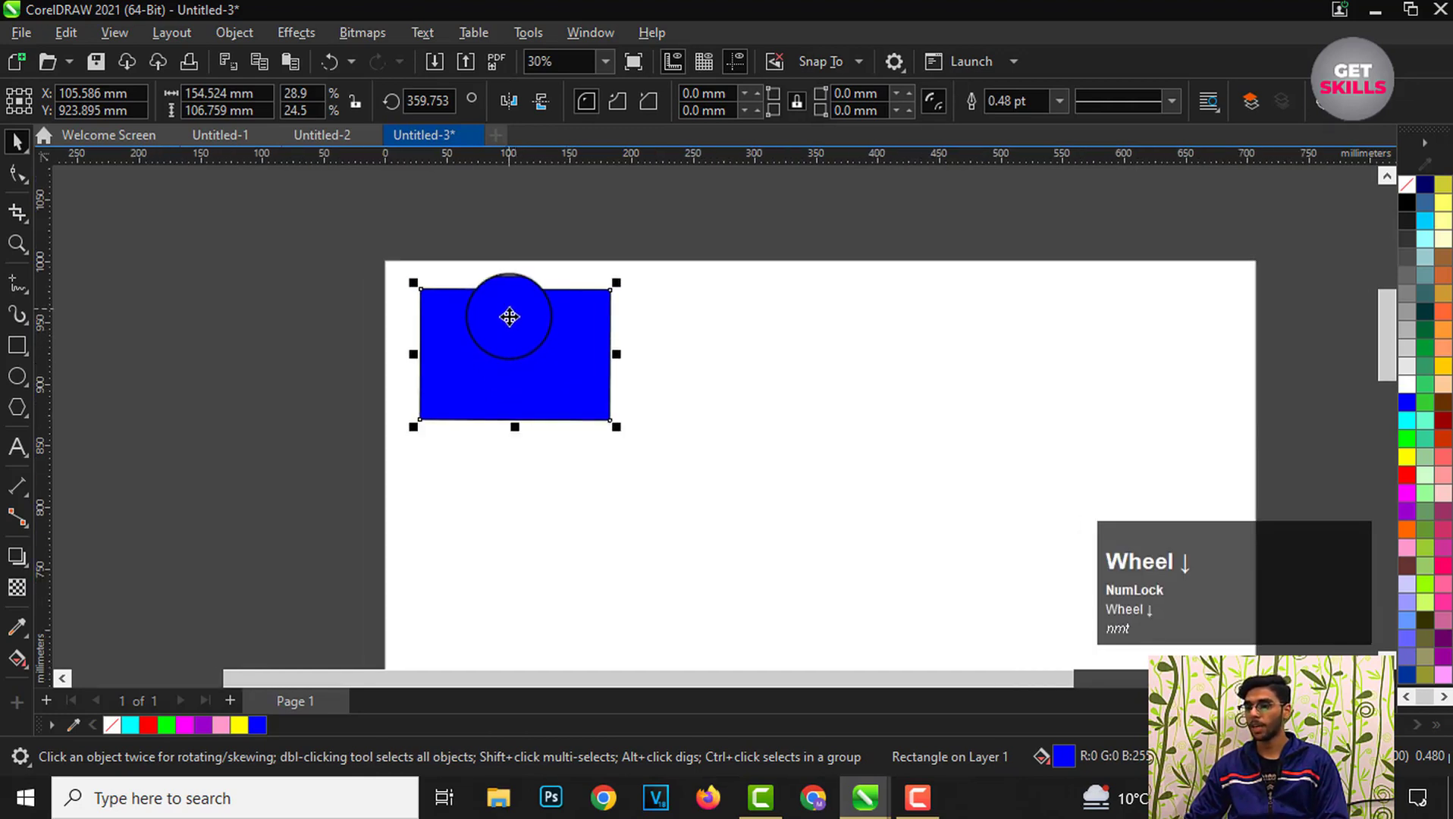
{"action": "scroll", "coordinate": [521, 374], "scroll_direction": "up", "scroll_amount": 1}
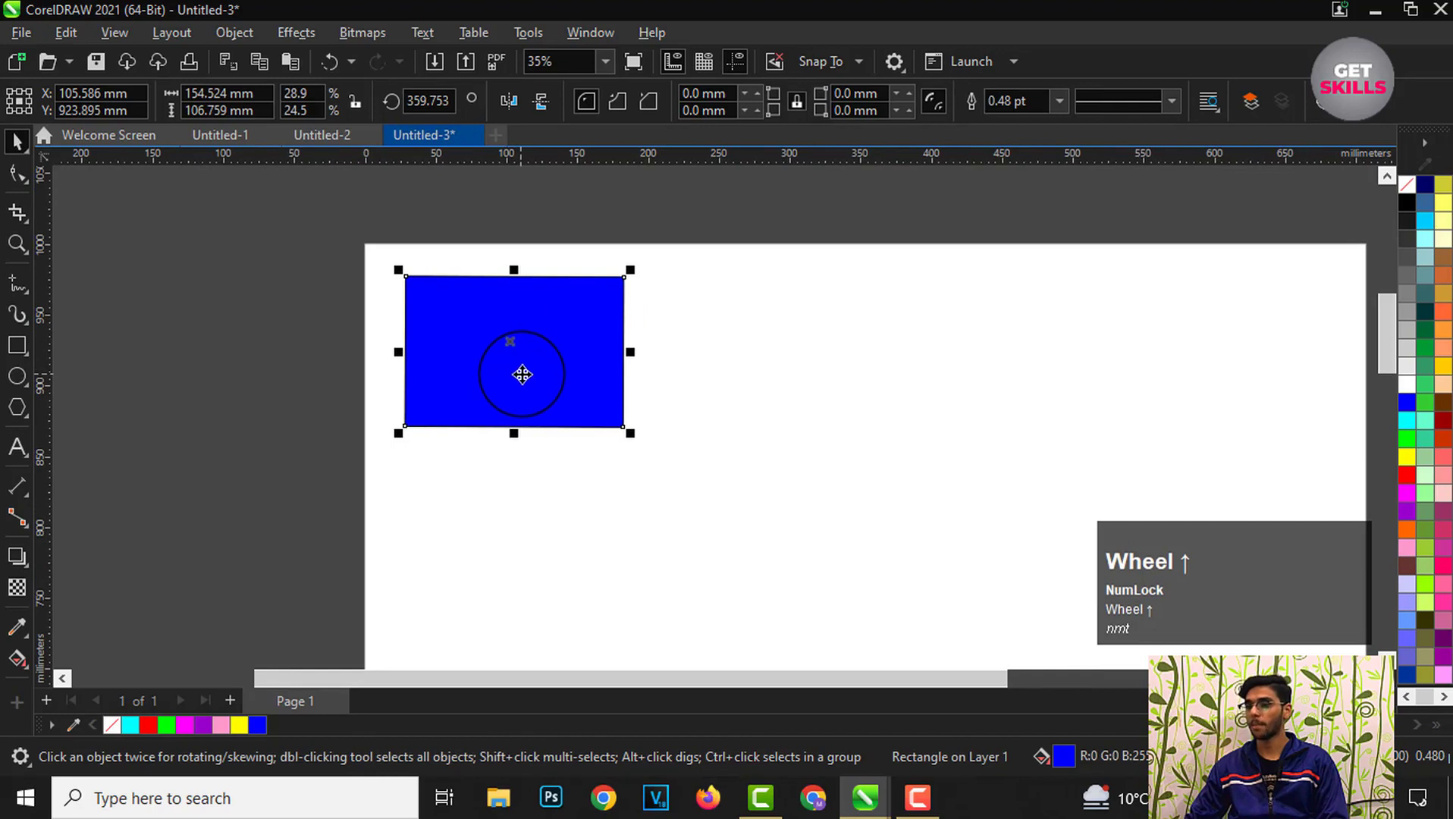
{"action": "left_click", "coordinate": [686, 425]}
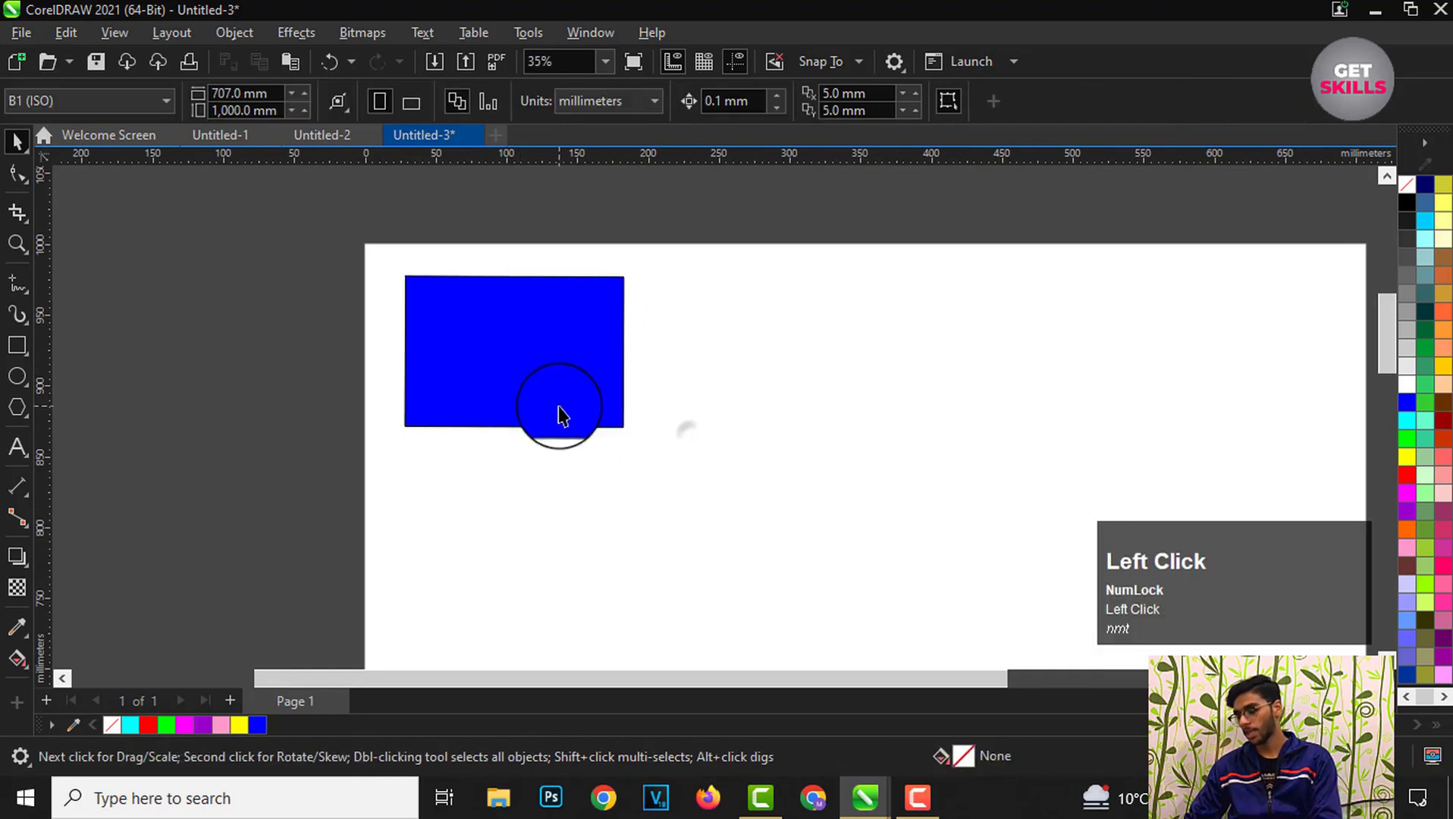
Step: Select the rectangle and drag a copy of it to its right
{"action": "left_click", "coordinate": [558, 403]}
{"action": "left_click", "coordinate": [646, 510]}
{"action": "left_click", "coordinate": [528, 383]}
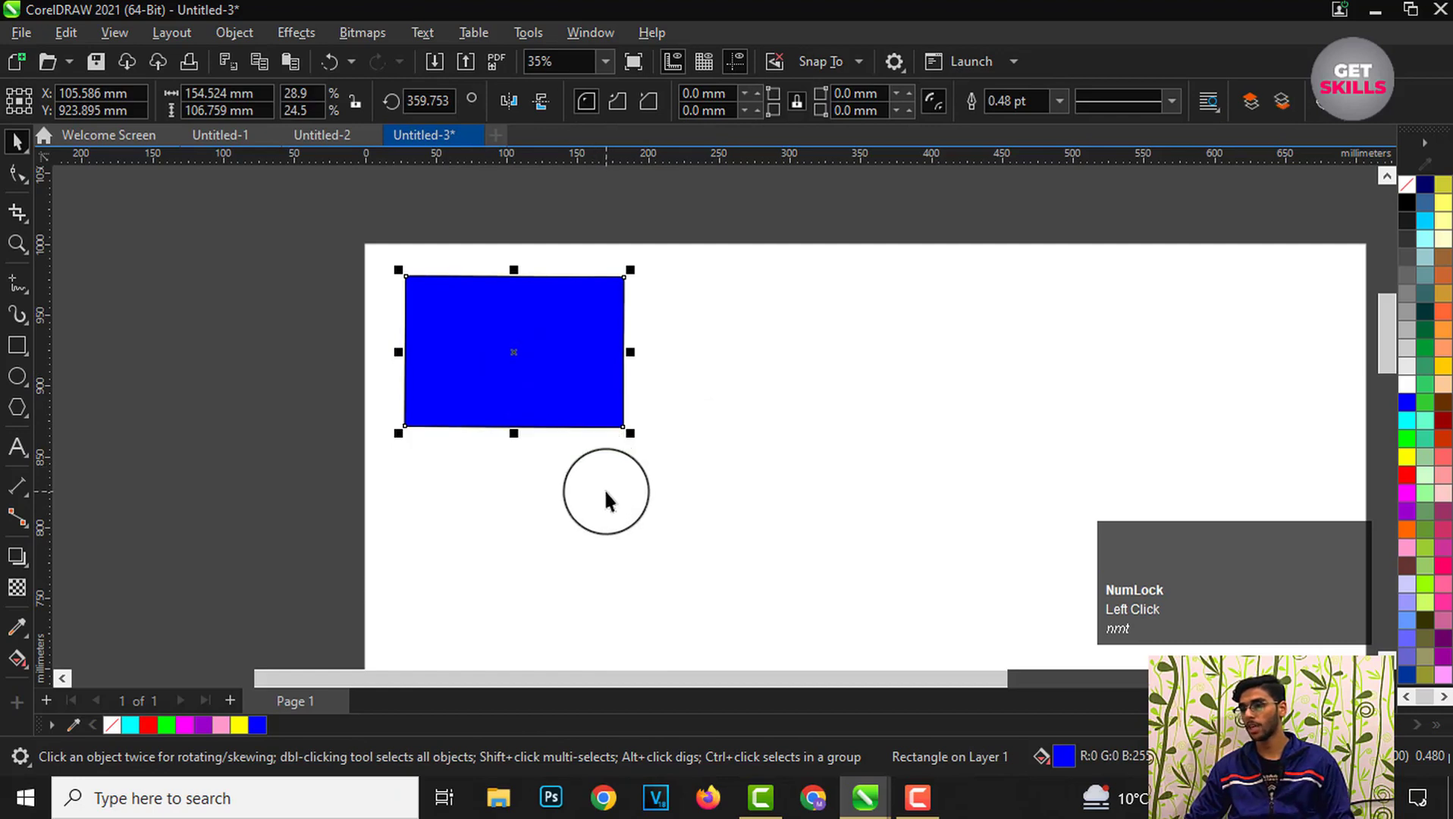
{"action": "left_click", "coordinate": [604, 488]}
{"action": "left_click_drag", "start_coordinate": [521, 350], "coordinate": [805, 374]}
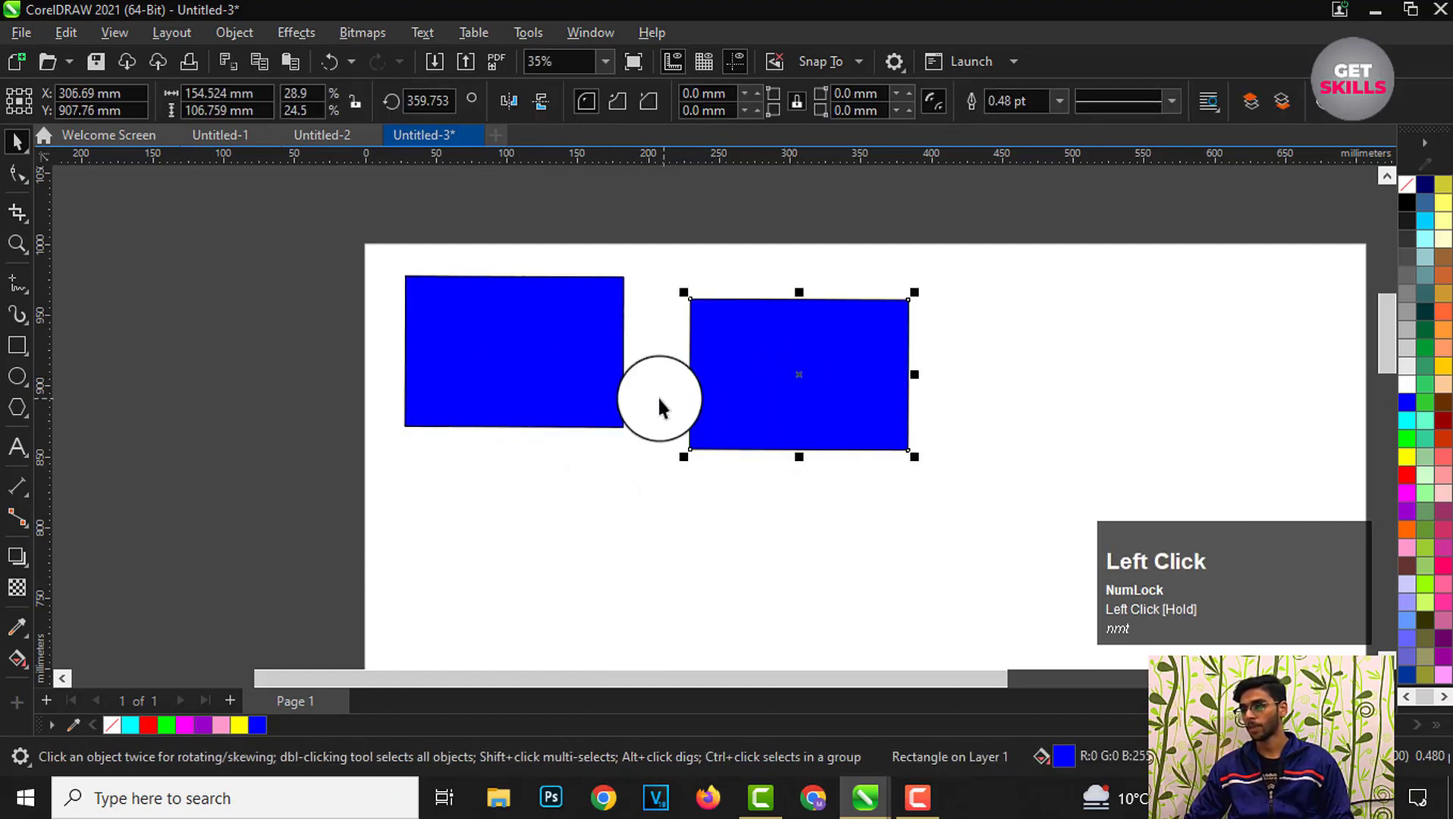
Step: Drag more rectangle copies, one further right and others below the top row
{"action": "left_click", "coordinate": [561, 377]}
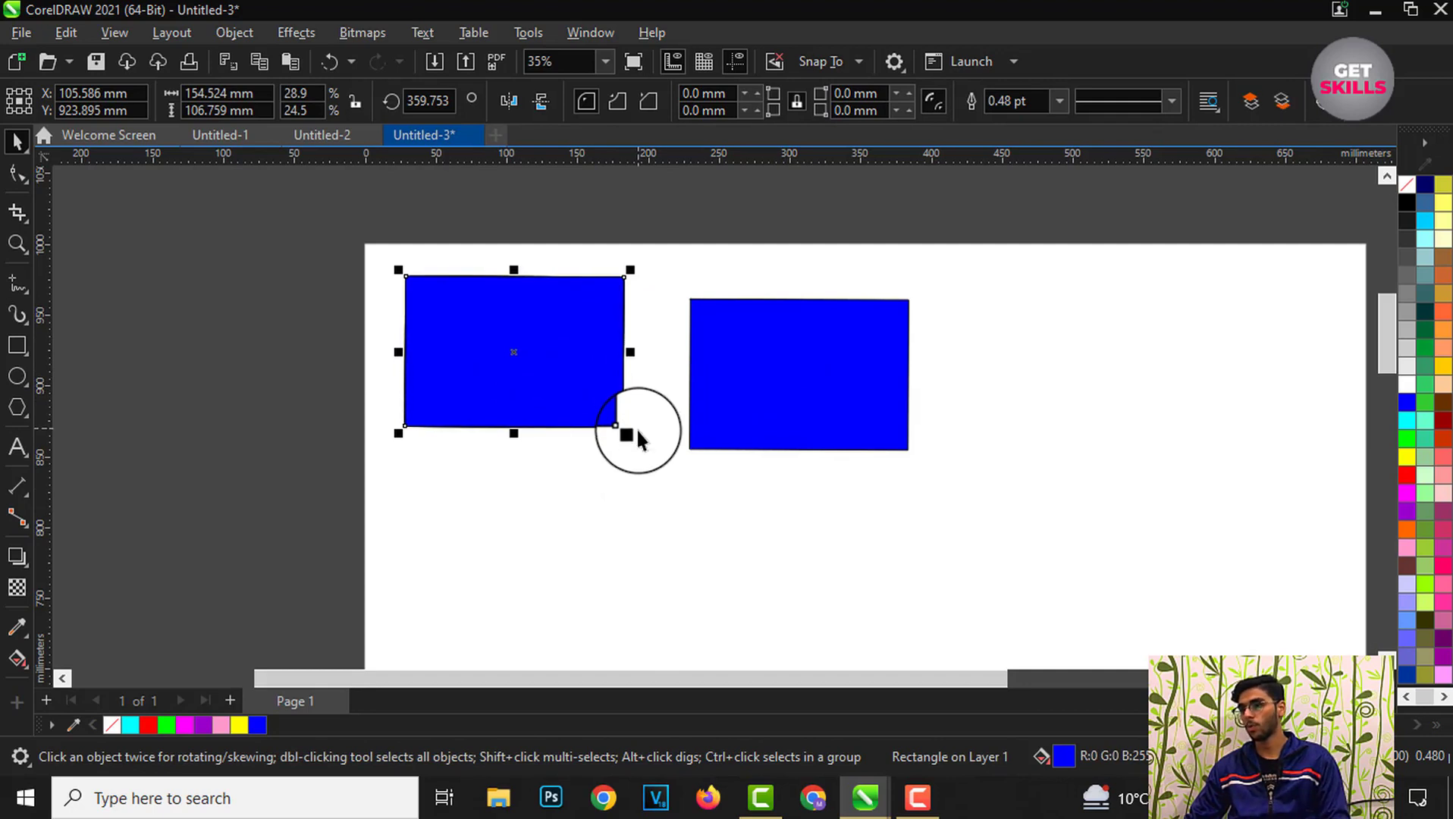
{"action": "scroll", "coordinate": [528, 285], "scroll_direction": "down", "scroll_amount": 3}
{"action": "left_click_drag", "start_coordinate": [642, 349], "coordinate": [800, 354]}
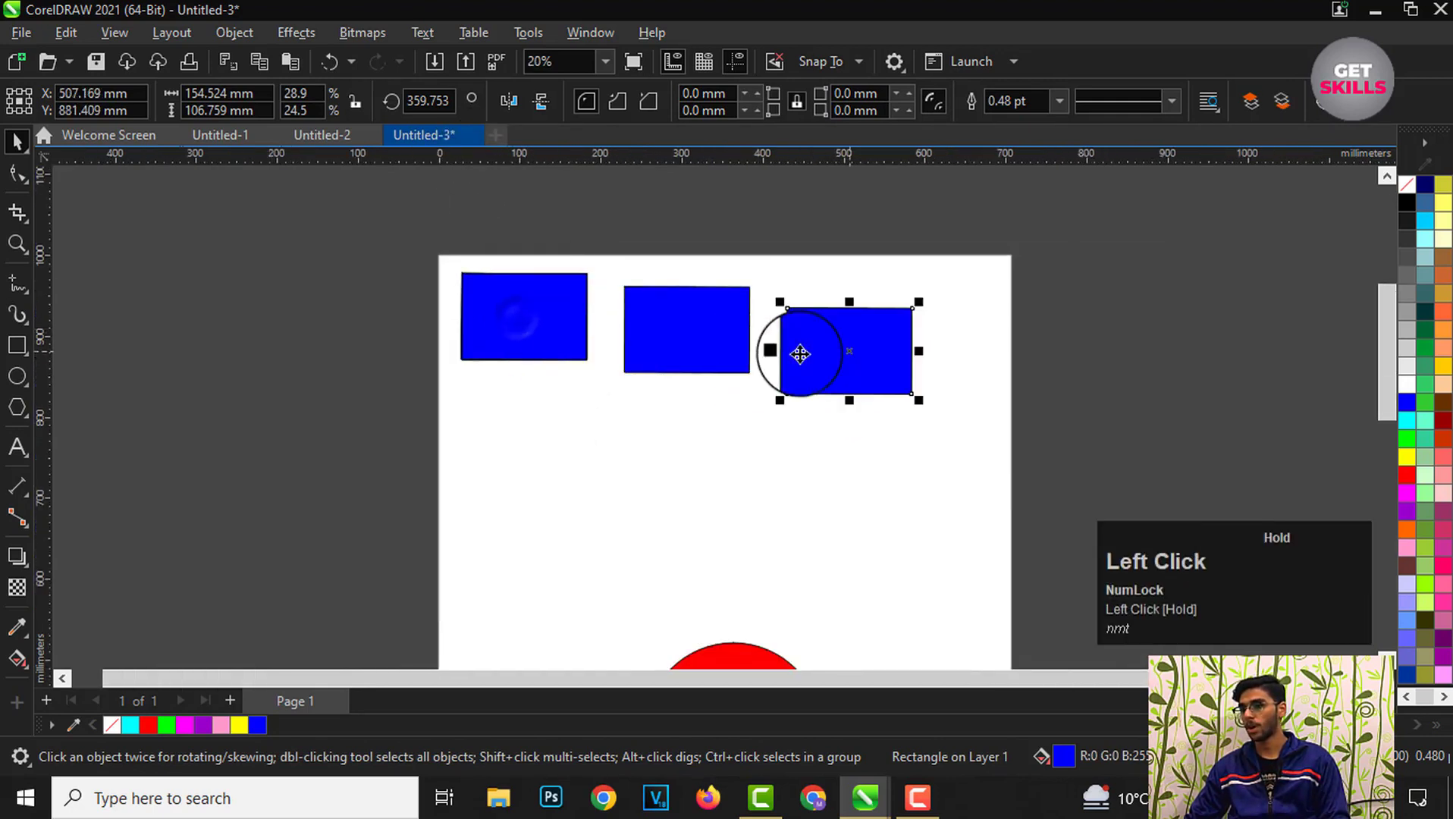
{"action": "left_click_drag", "start_coordinate": [524, 326], "coordinate": [763, 511]}
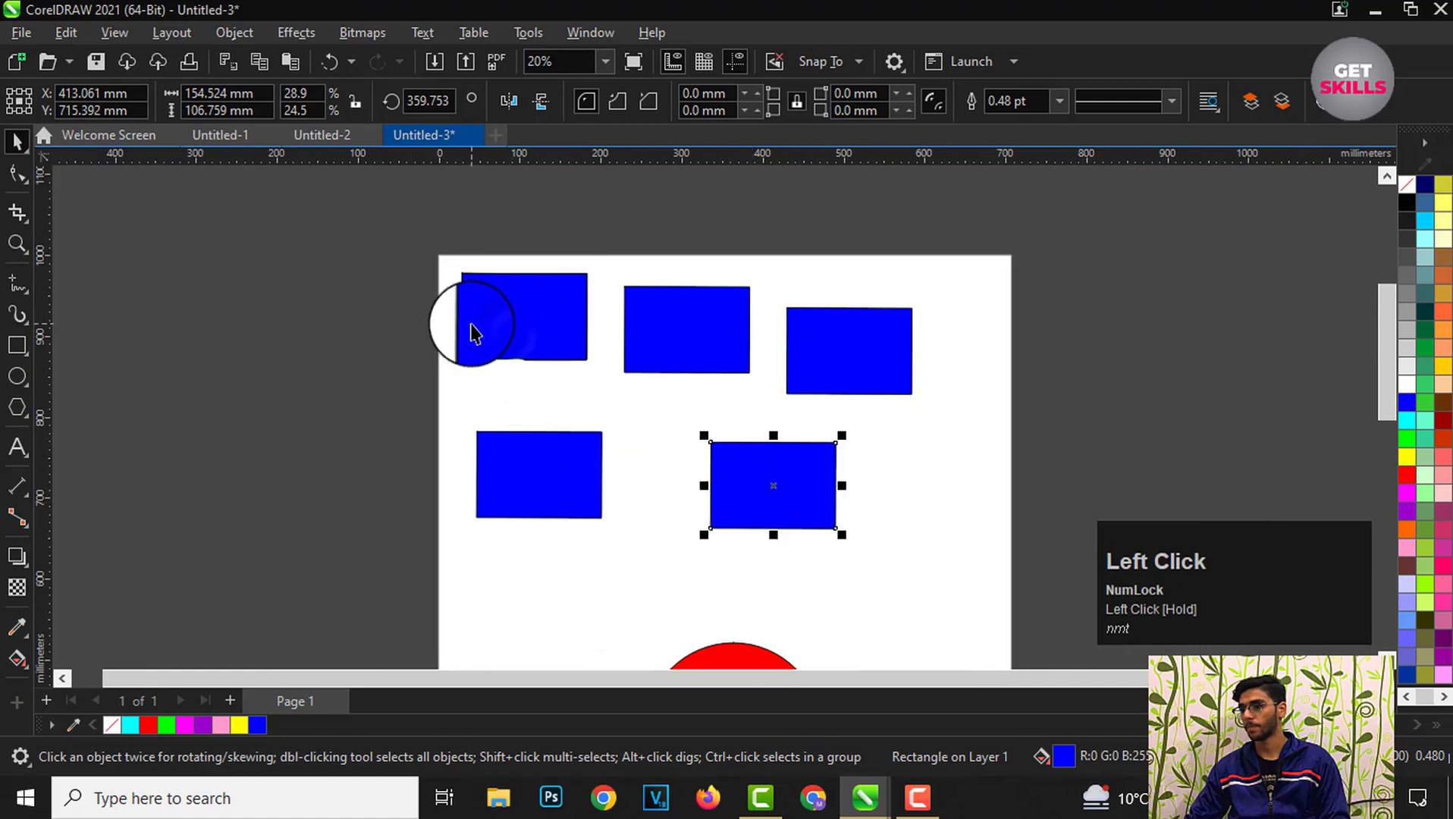
Step: Drag two more rectangle copies, one to the lower right and one past the page's left edge
{"action": "left_click_drag", "start_coordinate": [472, 334], "coordinate": [927, 486]}
{"action": "scroll", "coordinate": [876, 428], "scroll_direction": "up", "scroll_amount": 1}
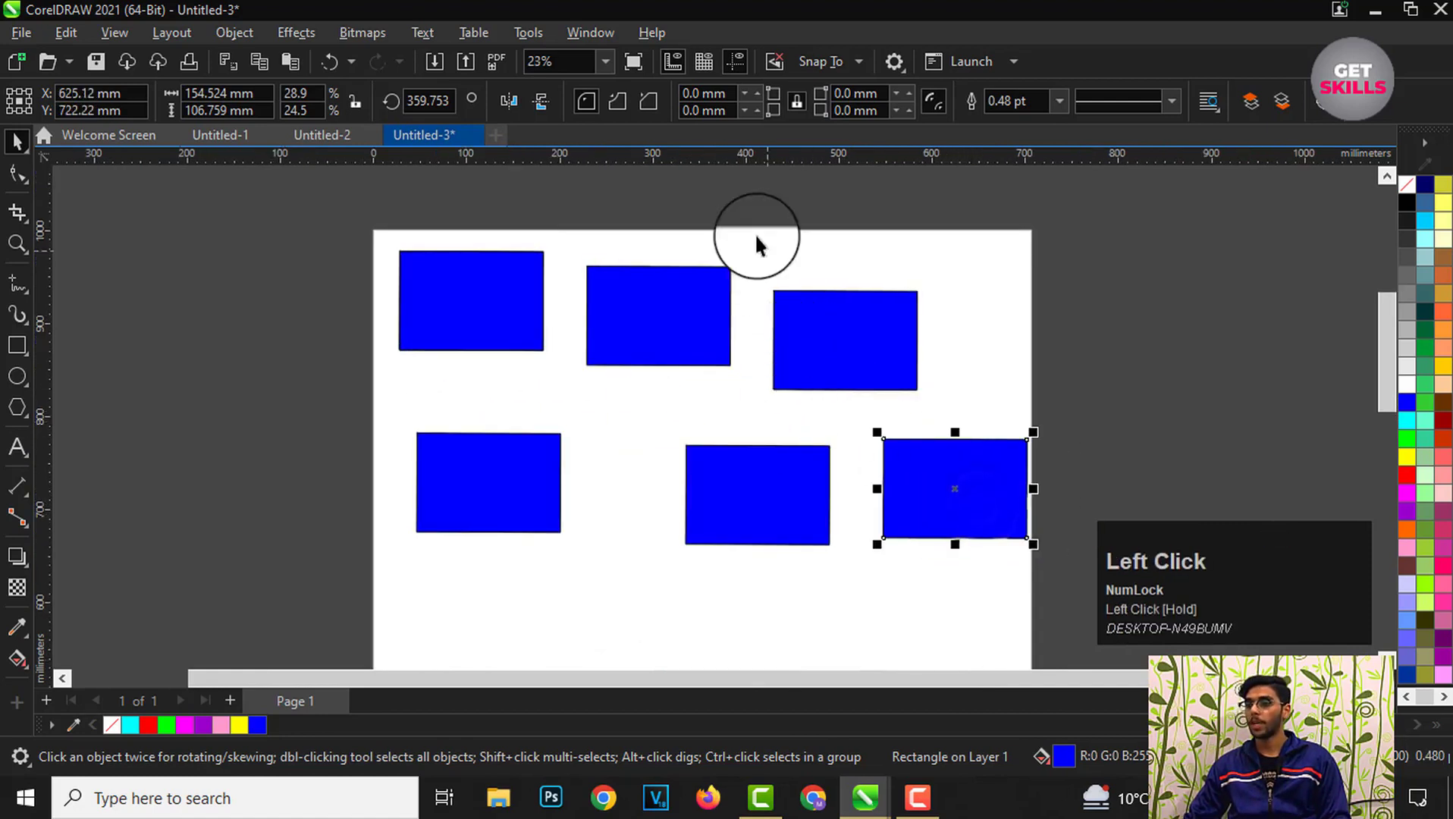
{"action": "scroll", "coordinate": [793, 356], "scroll_direction": "down", "scroll_amount": 1}
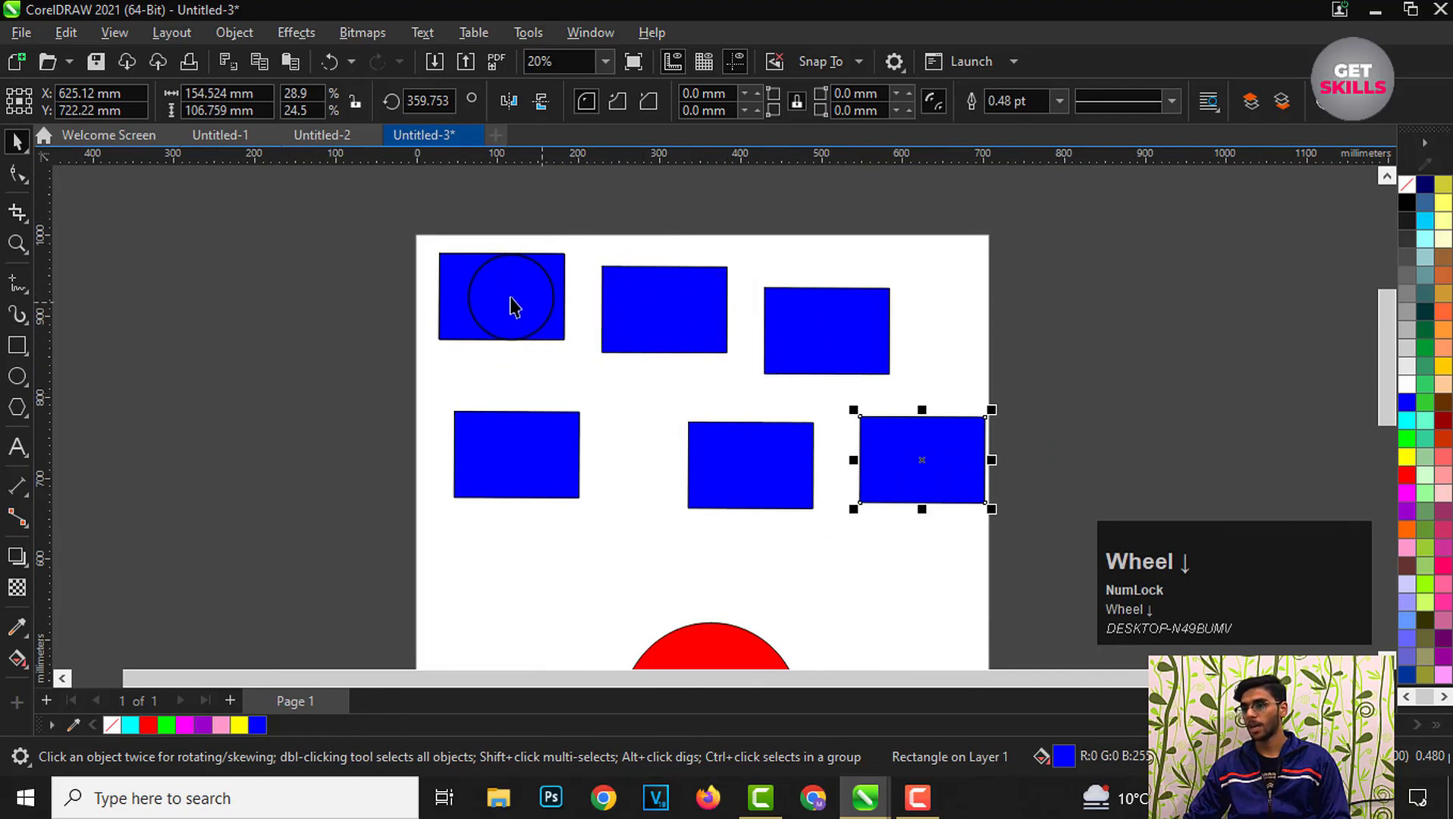
{"action": "left_click_drag", "start_coordinate": [513, 304], "coordinate": [394, 404]}
{"action": "scroll", "coordinate": [497, 331], "scroll_direction": "down", "scroll_amount": 3}
{"action": "scroll", "coordinate": [530, 287], "scroll_direction": "up", "scroll_amount": 2}
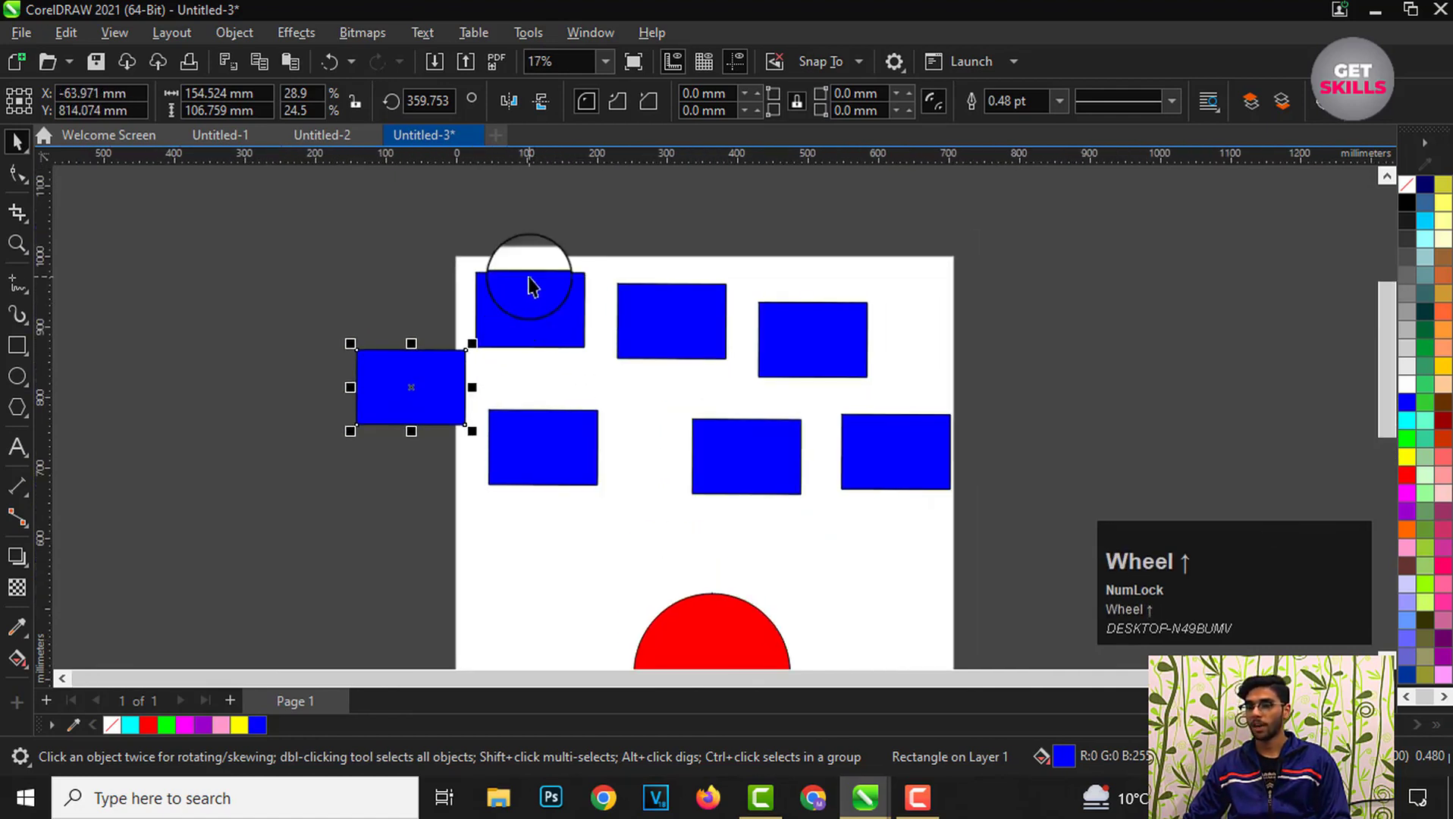
{"action": "scroll", "coordinate": [582, 355], "scroll_direction": "up", "scroll_amount": 1}
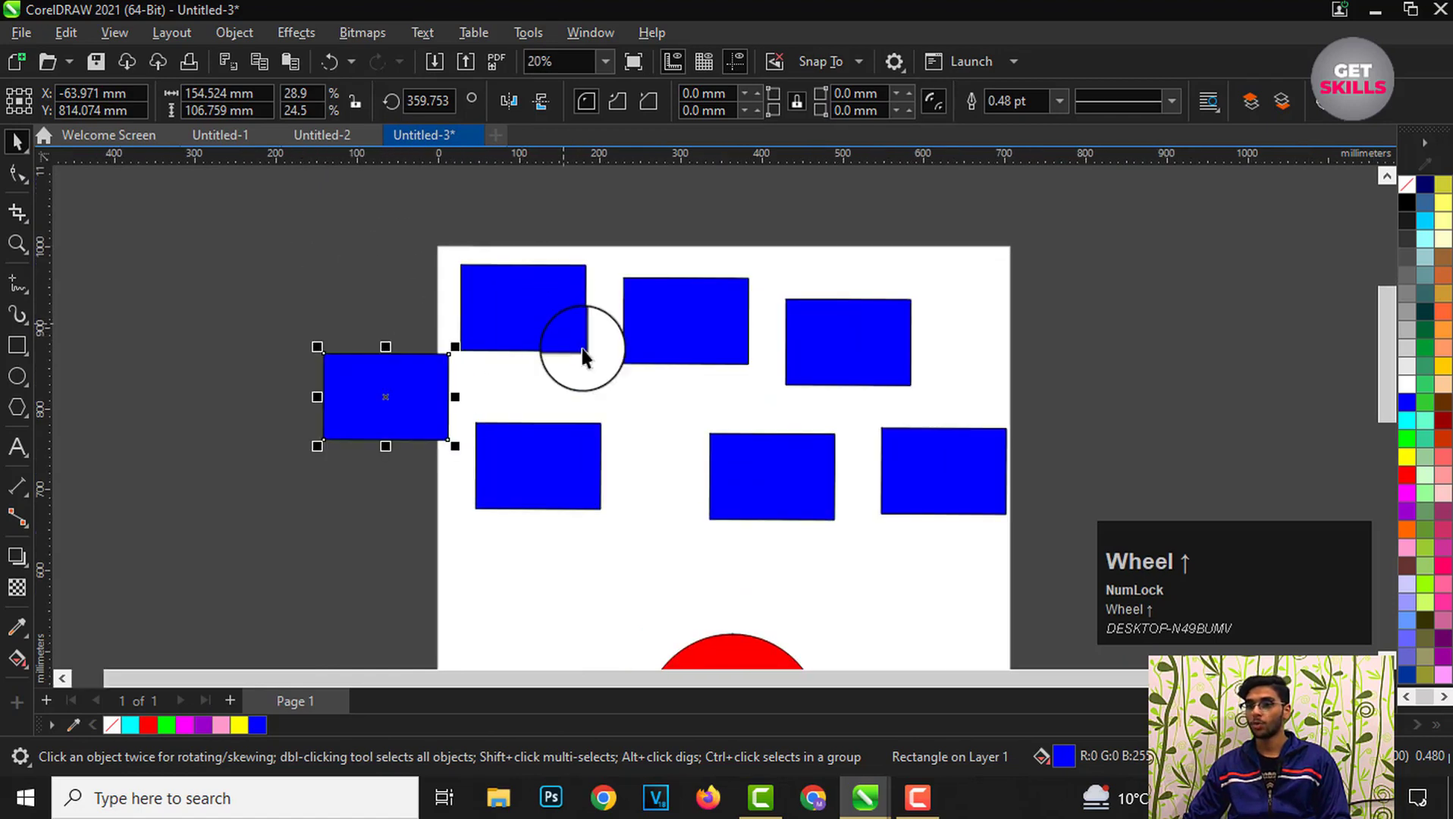
{"action": "scroll", "coordinate": [541, 324], "scroll_direction": "up", "scroll_amount": 1}
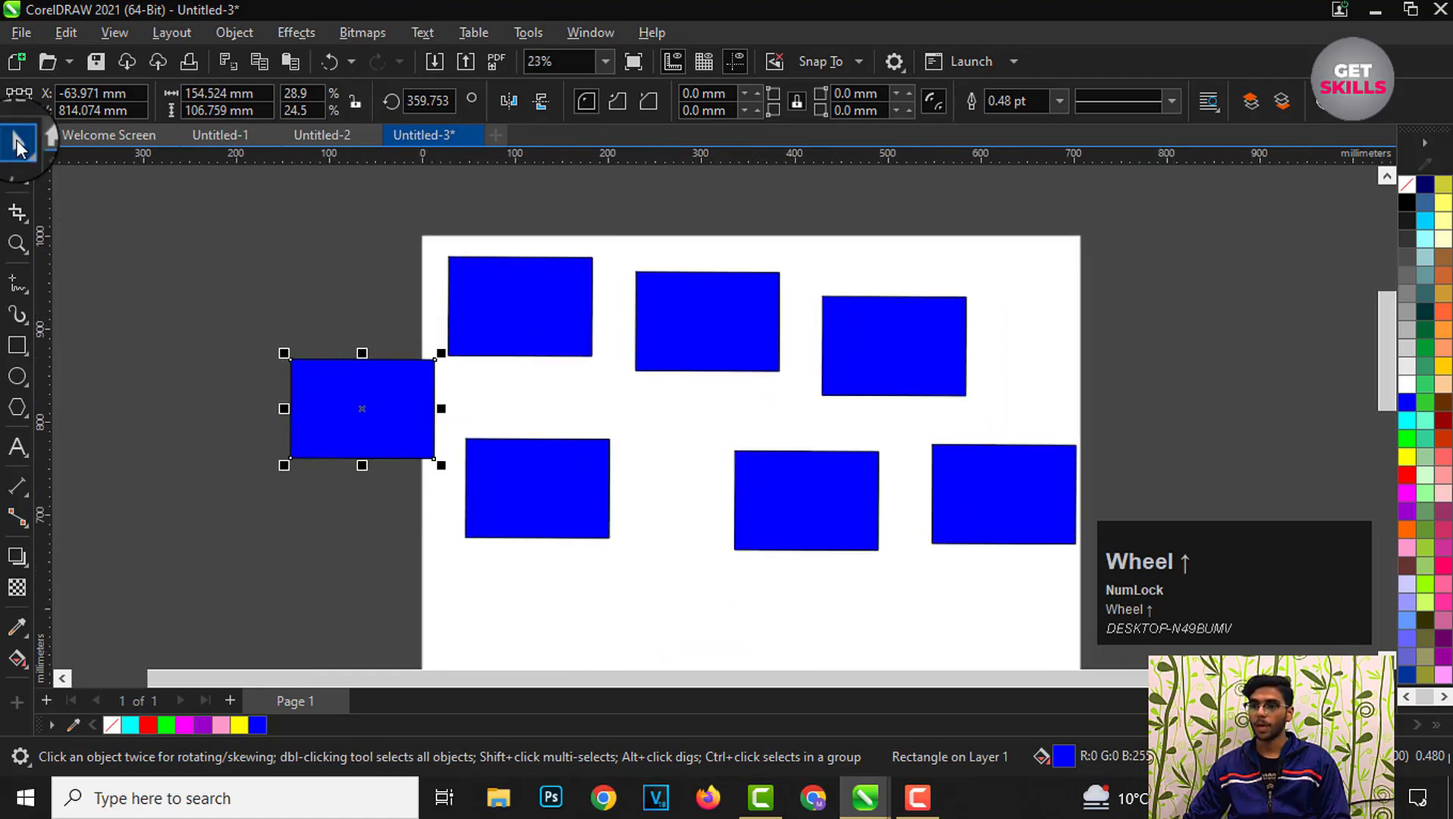
Step: Select each rectangle in turn with the Pick tool, then deselect
{"action": "left_click", "coordinate": [256, 249]}
{"action": "scroll", "coordinate": [388, 322], "scroll_direction": "down", "scroll_amount": 2}
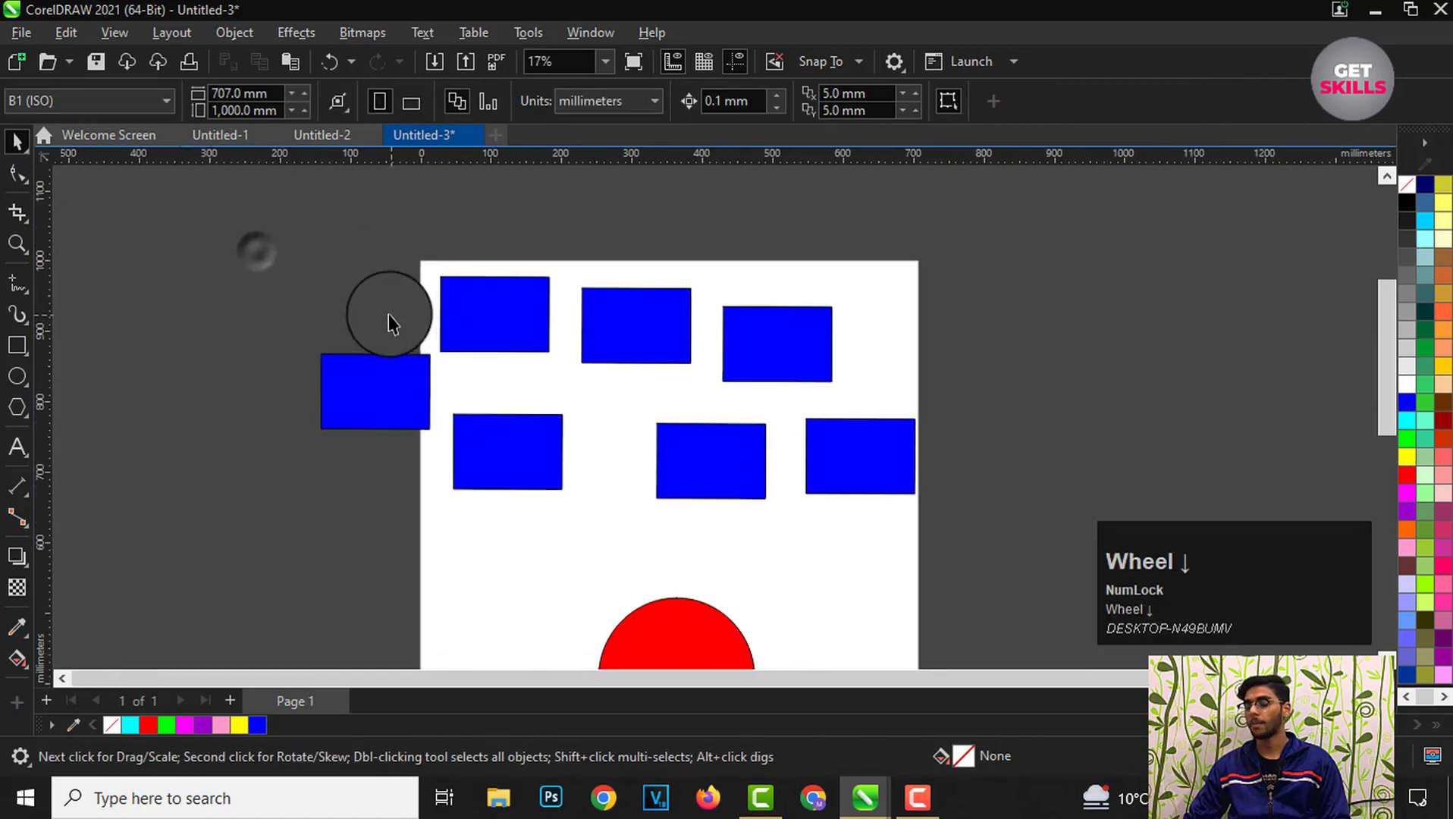
{"action": "scroll", "coordinate": [479, 353], "scroll_direction": "up", "scroll_amount": 2}
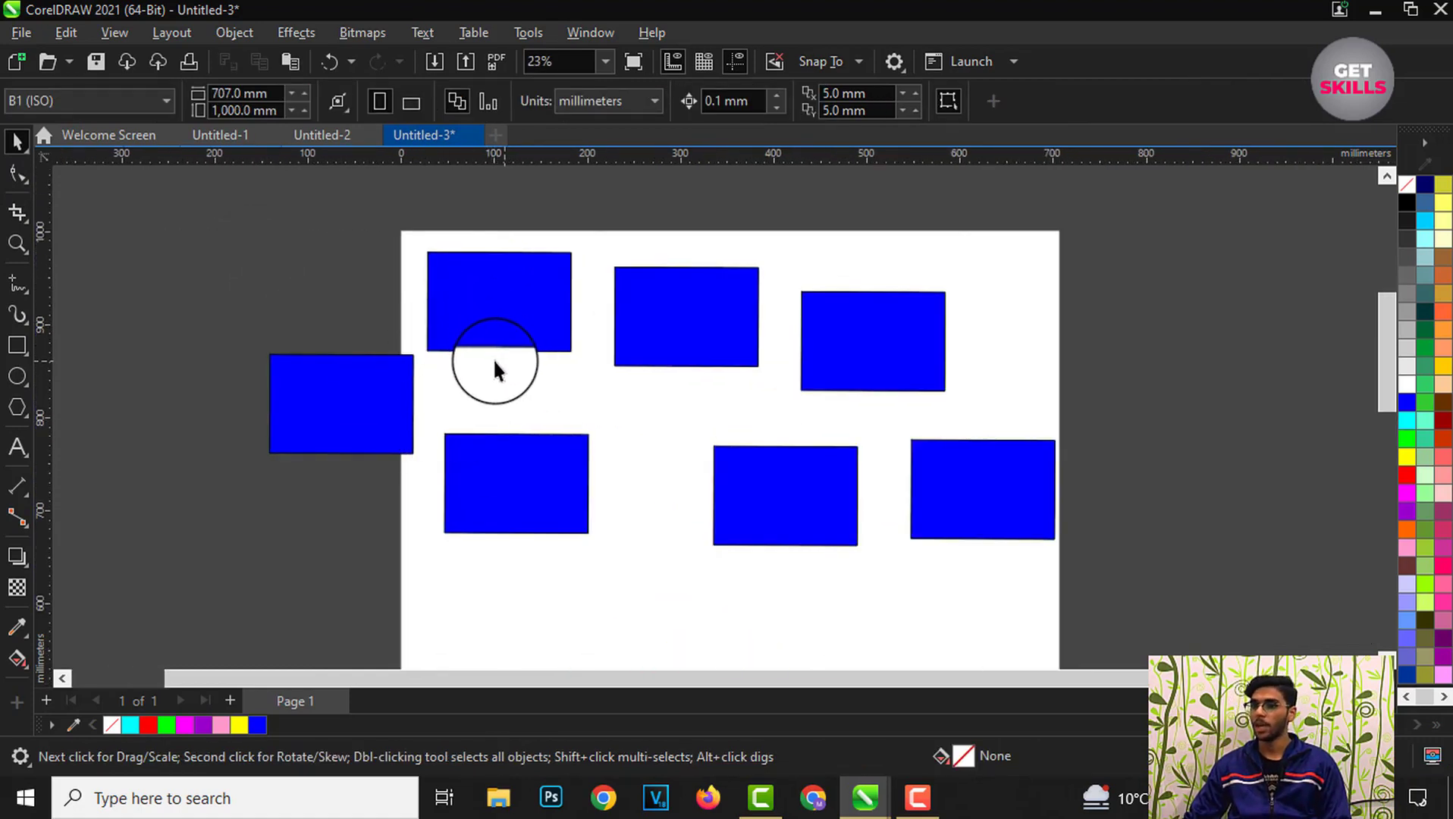
{"action": "left_click", "coordinate": [17, 143]}
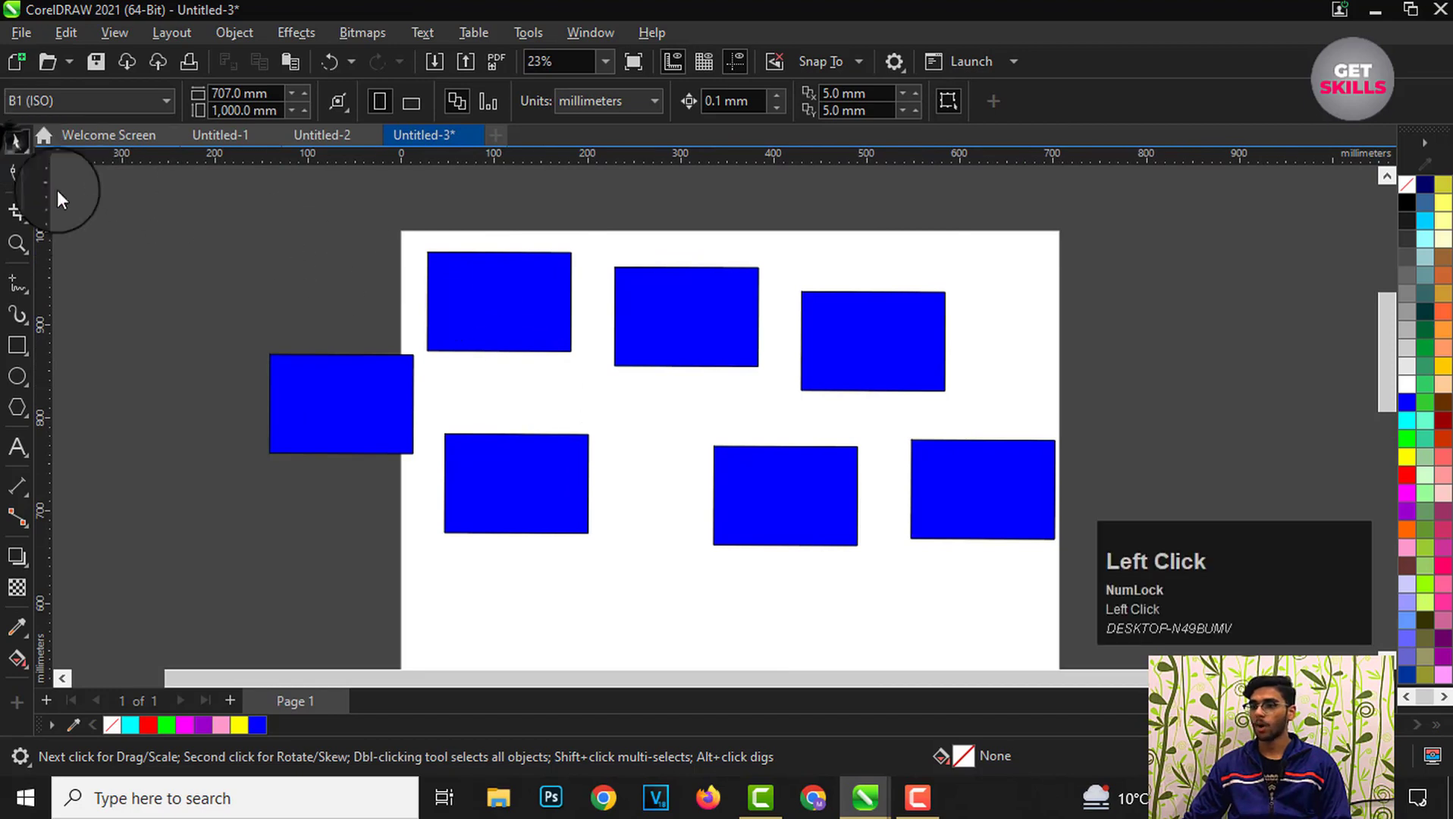
{"action": "scroll", "coordinate": [367, 311], "scroll_direction": "down", "scroll_amount": 1}
{"action": "left_click", "coordinate": [474, 330]}
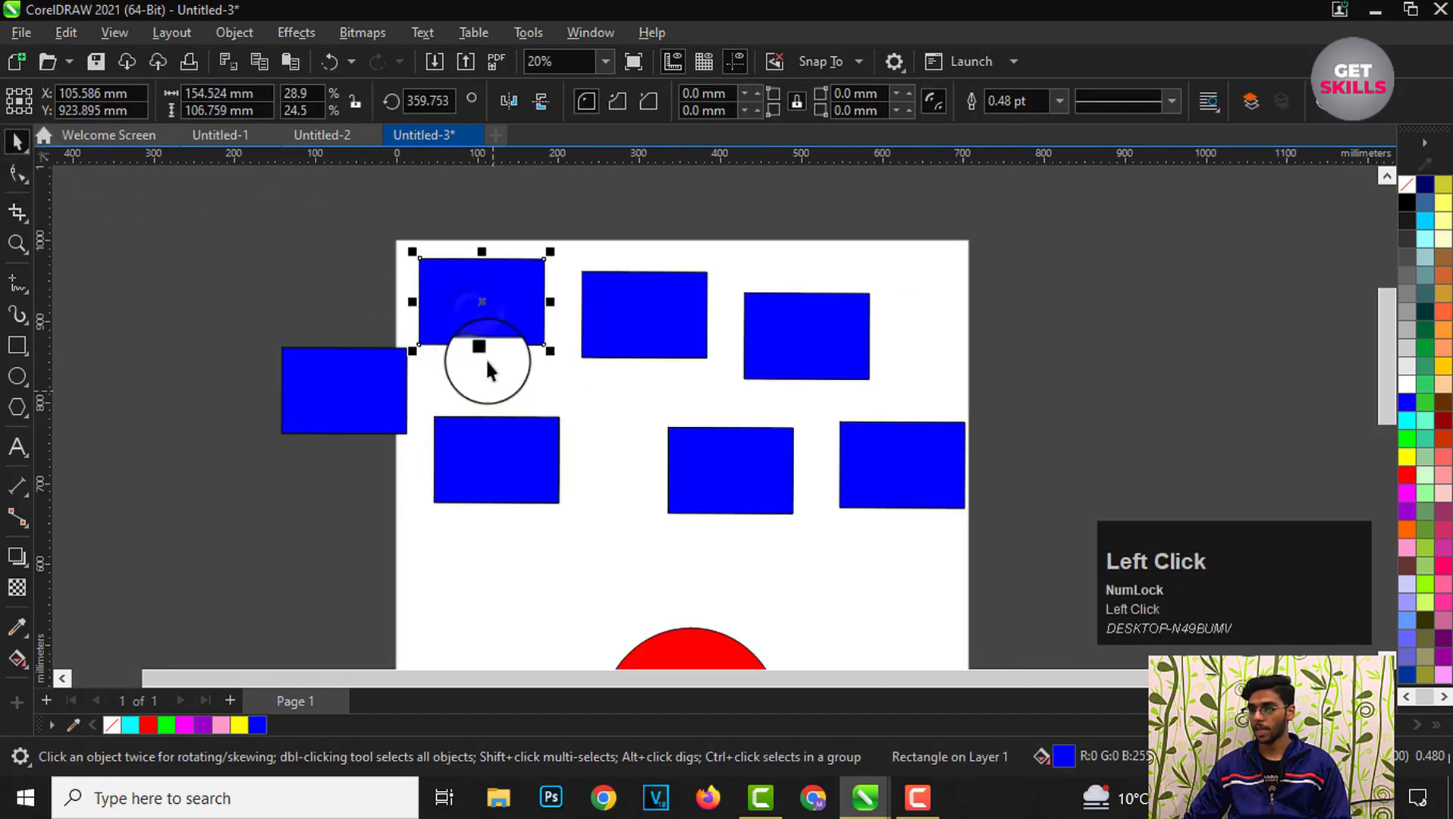
{"action": "left_click", "coordinate": [647, 338]}
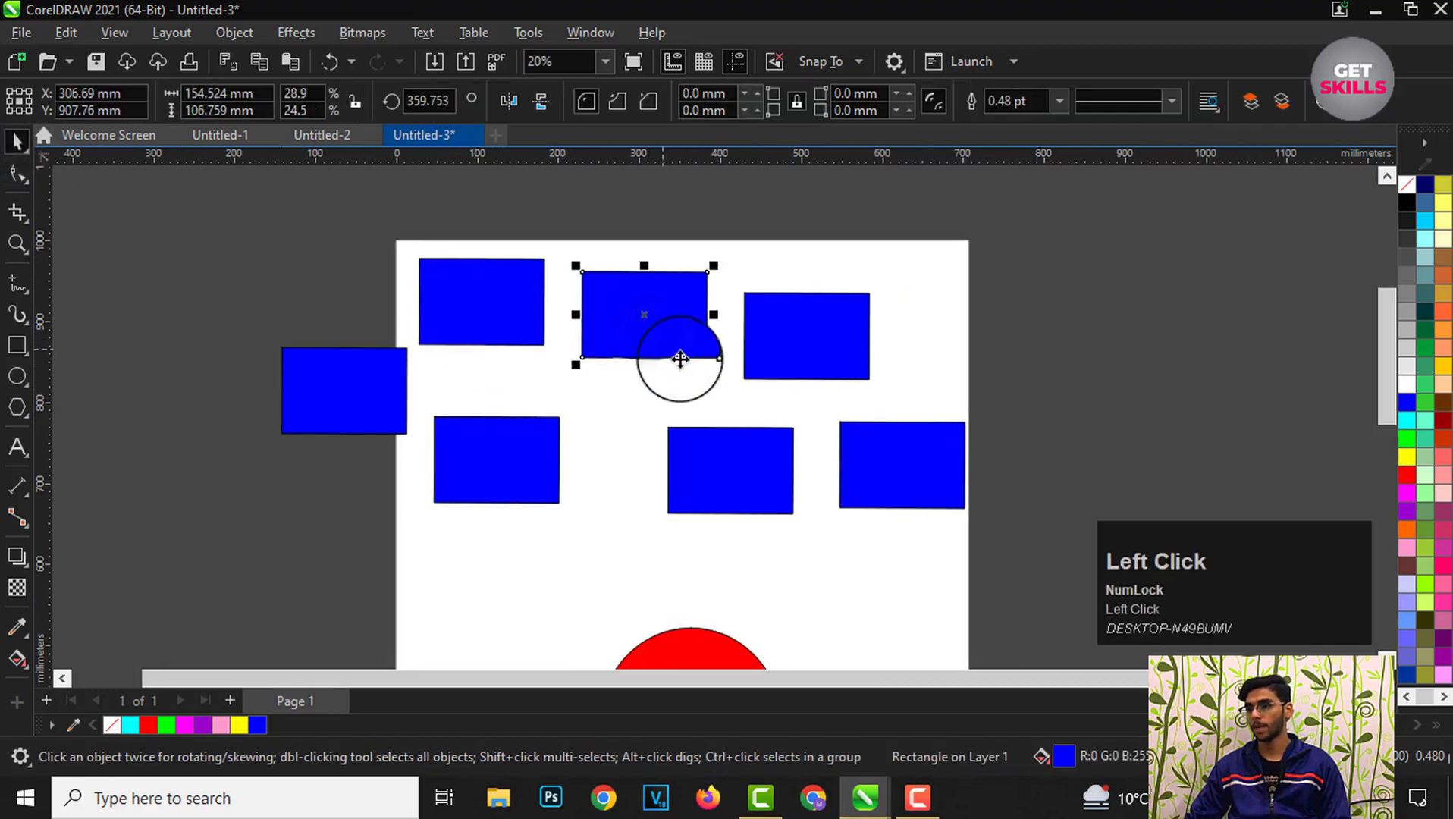
{"action": "left_click", "coordinate": [816, 345]}
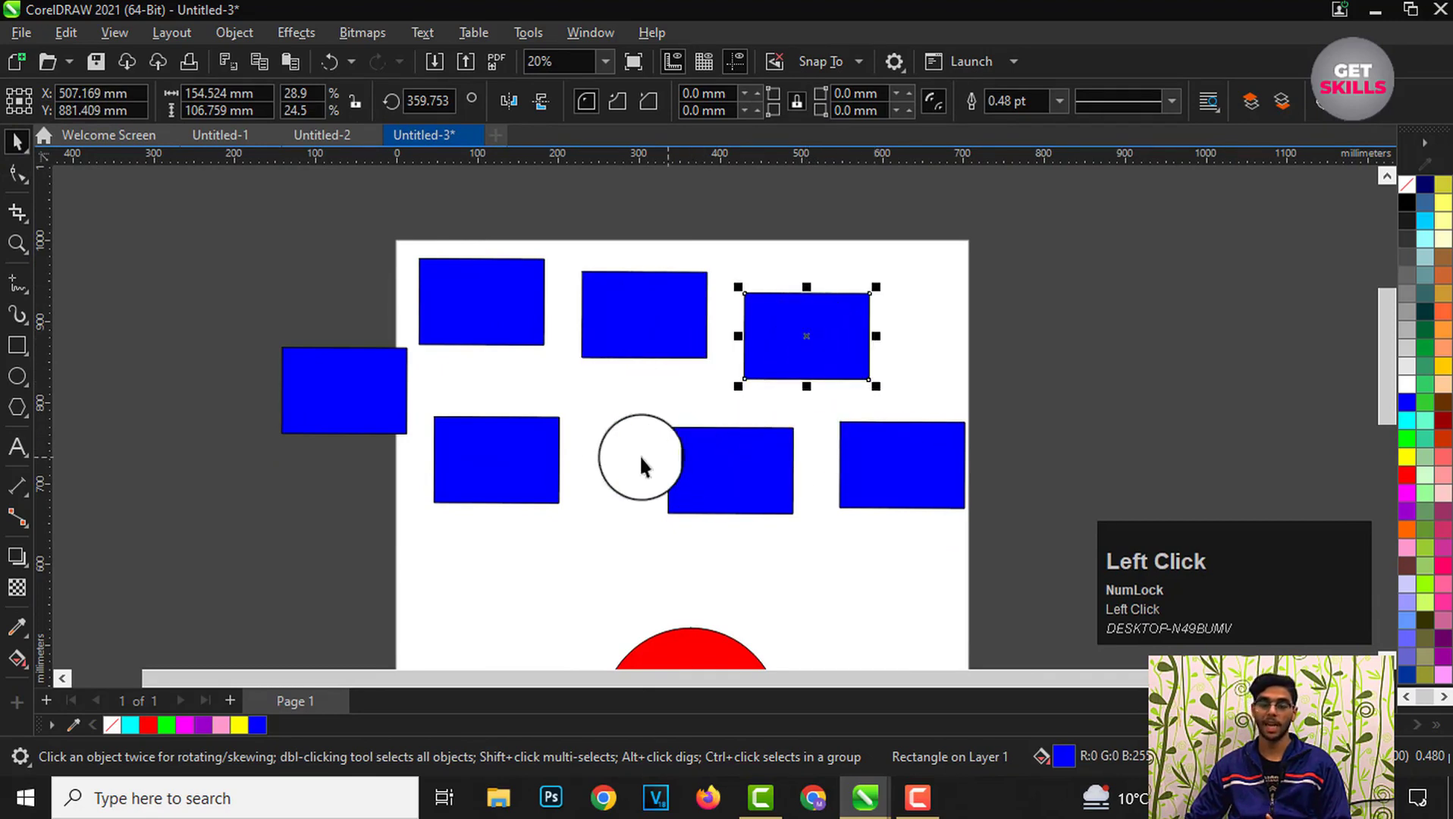
{"action": "left_click", "coordinate": [346, 395]}
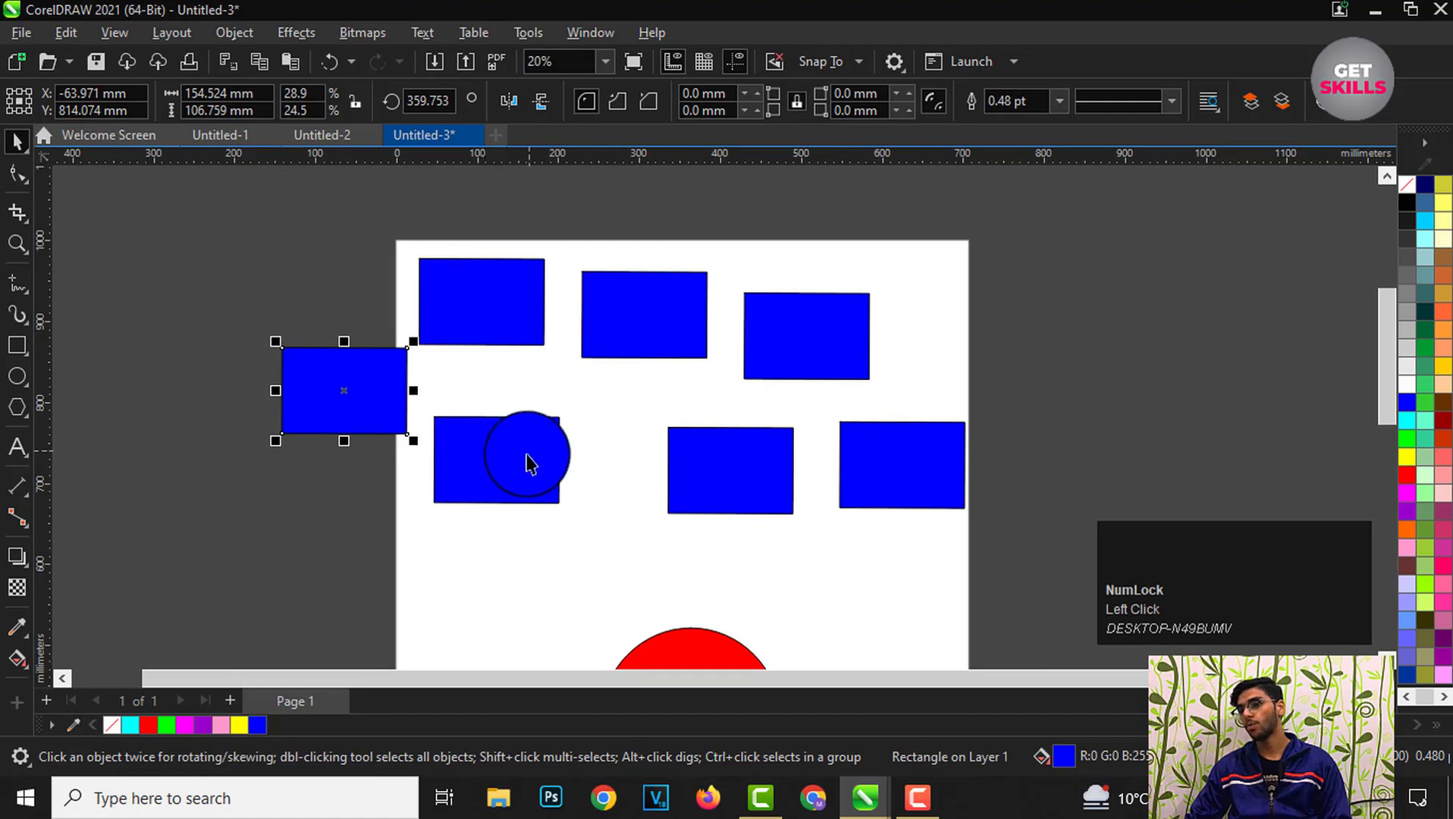
{"action": "left_click", "coordinate": [602, 390]}
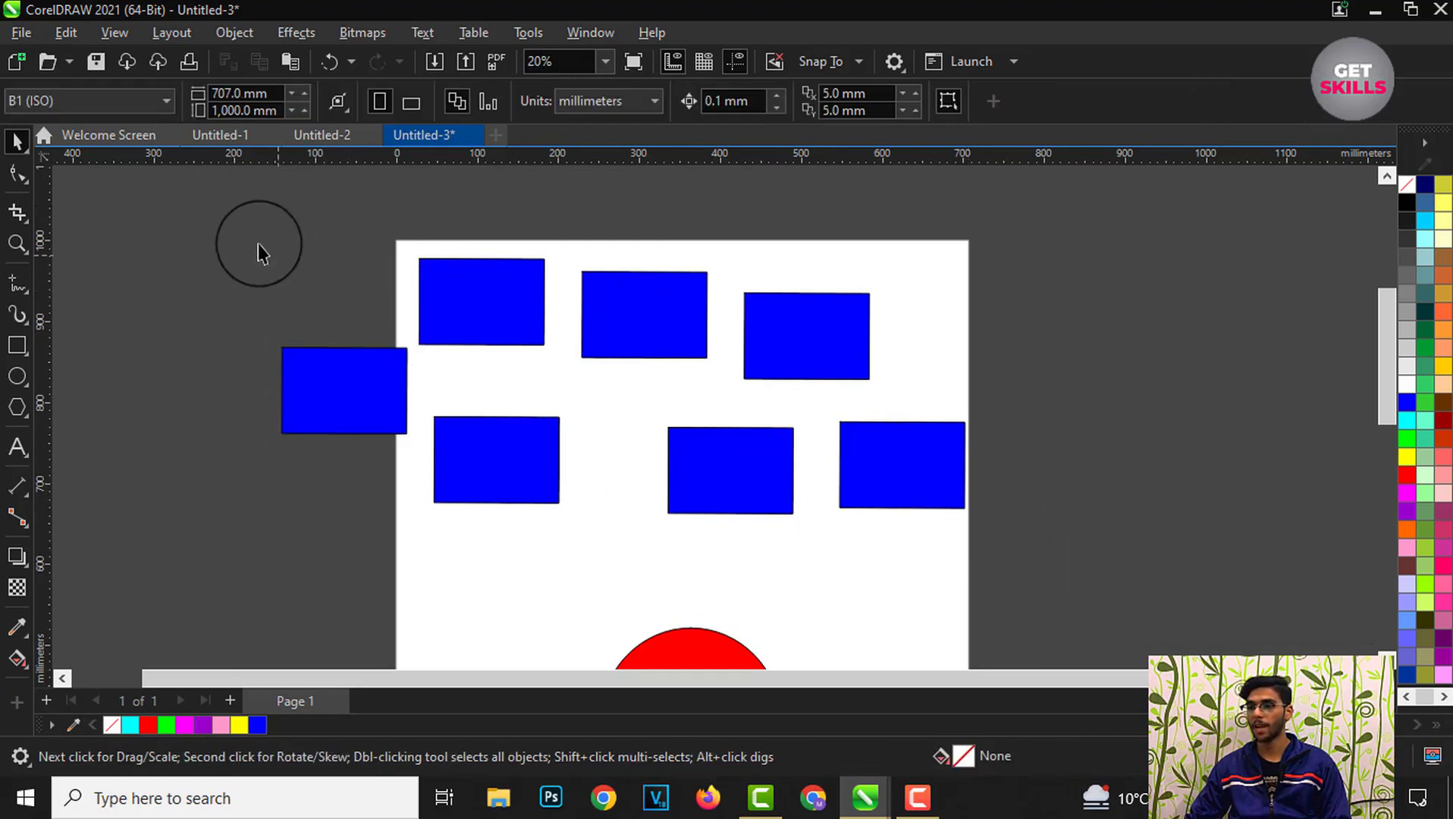
Step: Marquee-select all the rectangles and move them together slightly to the right
{"action": "left_click_drag", "start_coordinate": [216, 203], "coordinate": [1011, 563]}
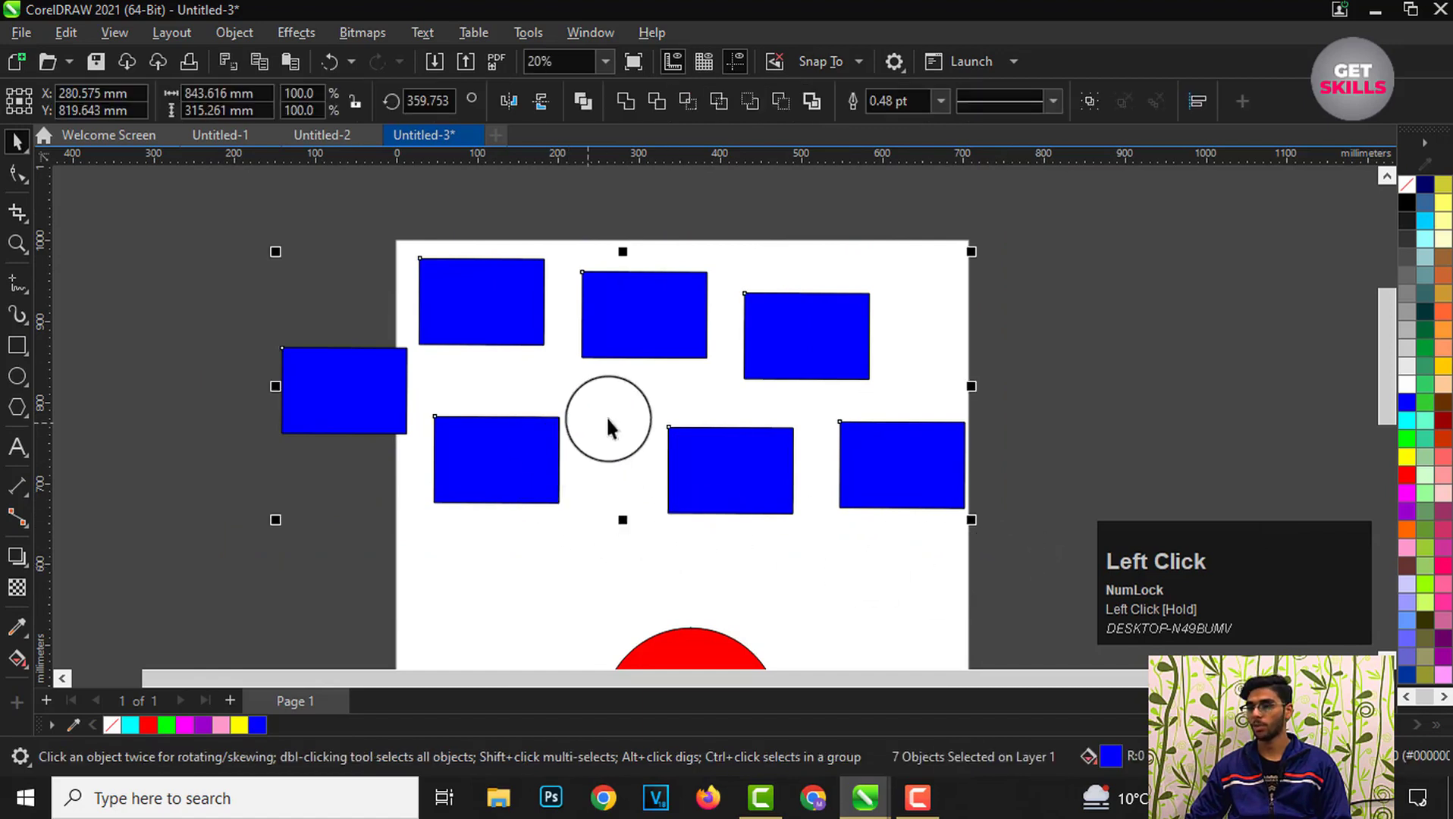
{"action": "left_click_drag", "start_coordinate": [616, 385], "coordinate": [669, 375]}
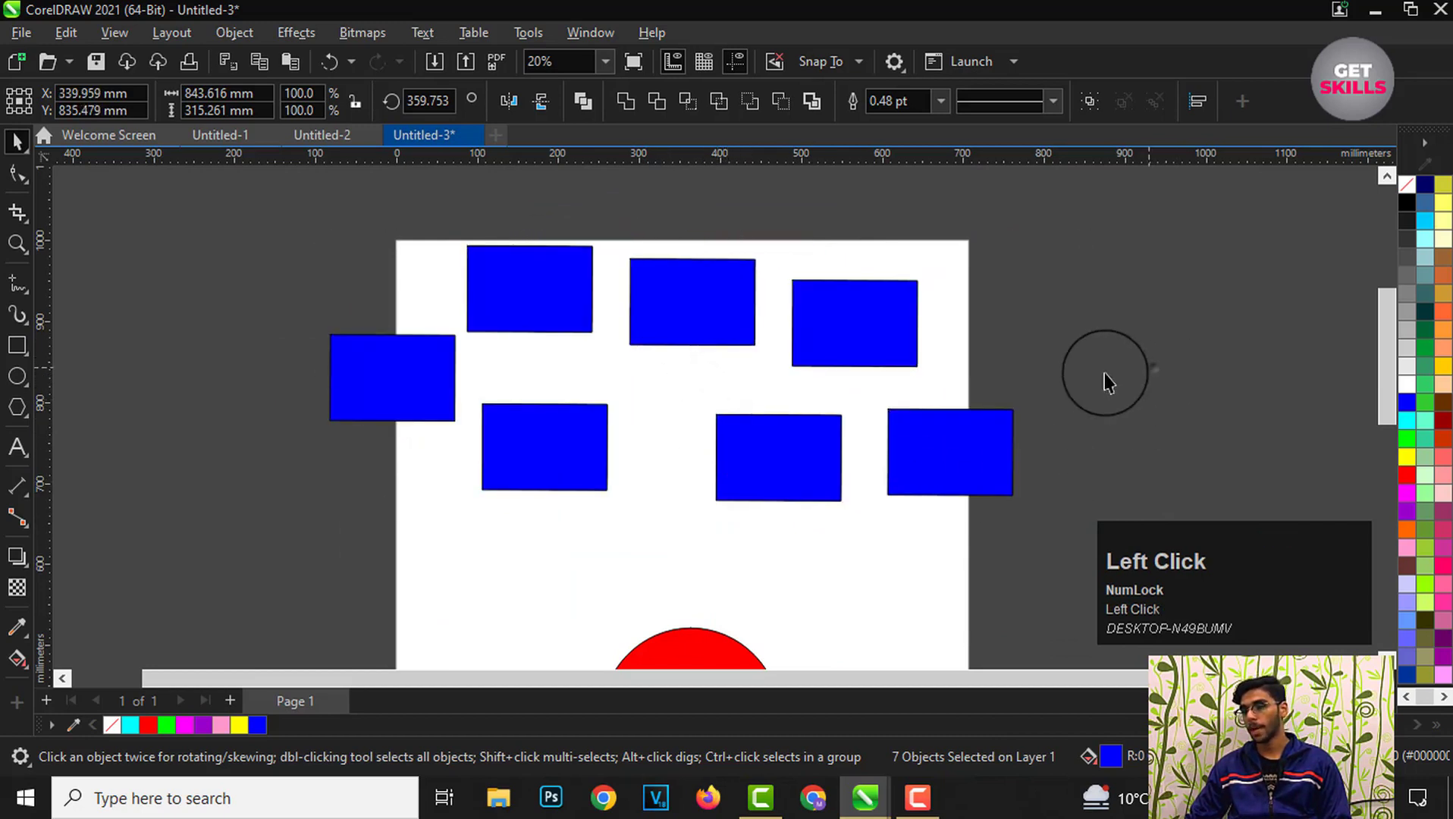
{"action": "left_click", "coordinate": [1153, 369]}
Step: Marquee-select all the rectangles, deselect, then build the selection by adding each rectangle one at a time
{"action": "left_click_drag", "start_coordinate": [254, 205], "coordinate": [1069, 550]}
{"action": "left_click", "coordinate": [1187, 364]}
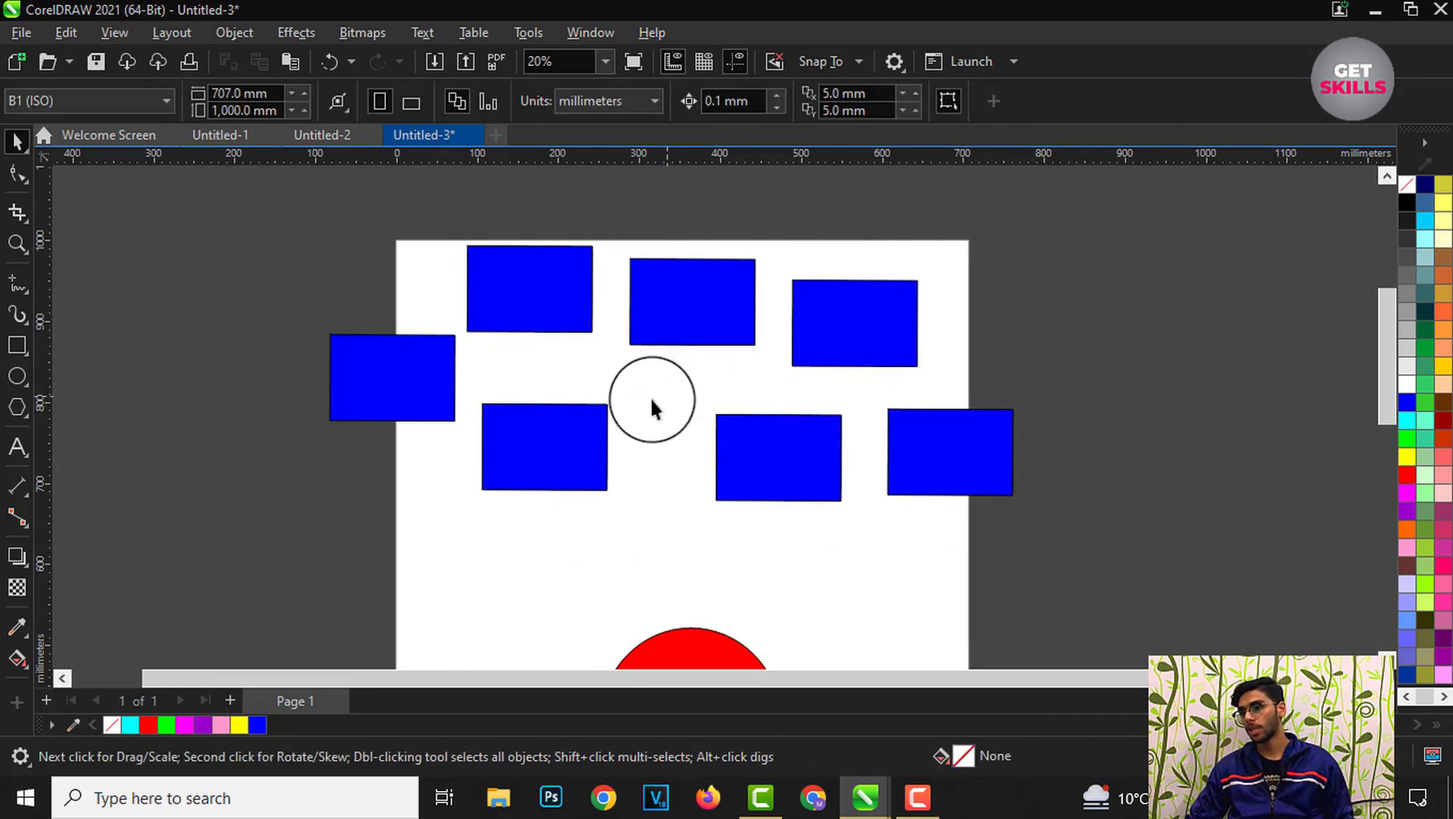
{"action": "left_click", "coordinate": [520, 303]}
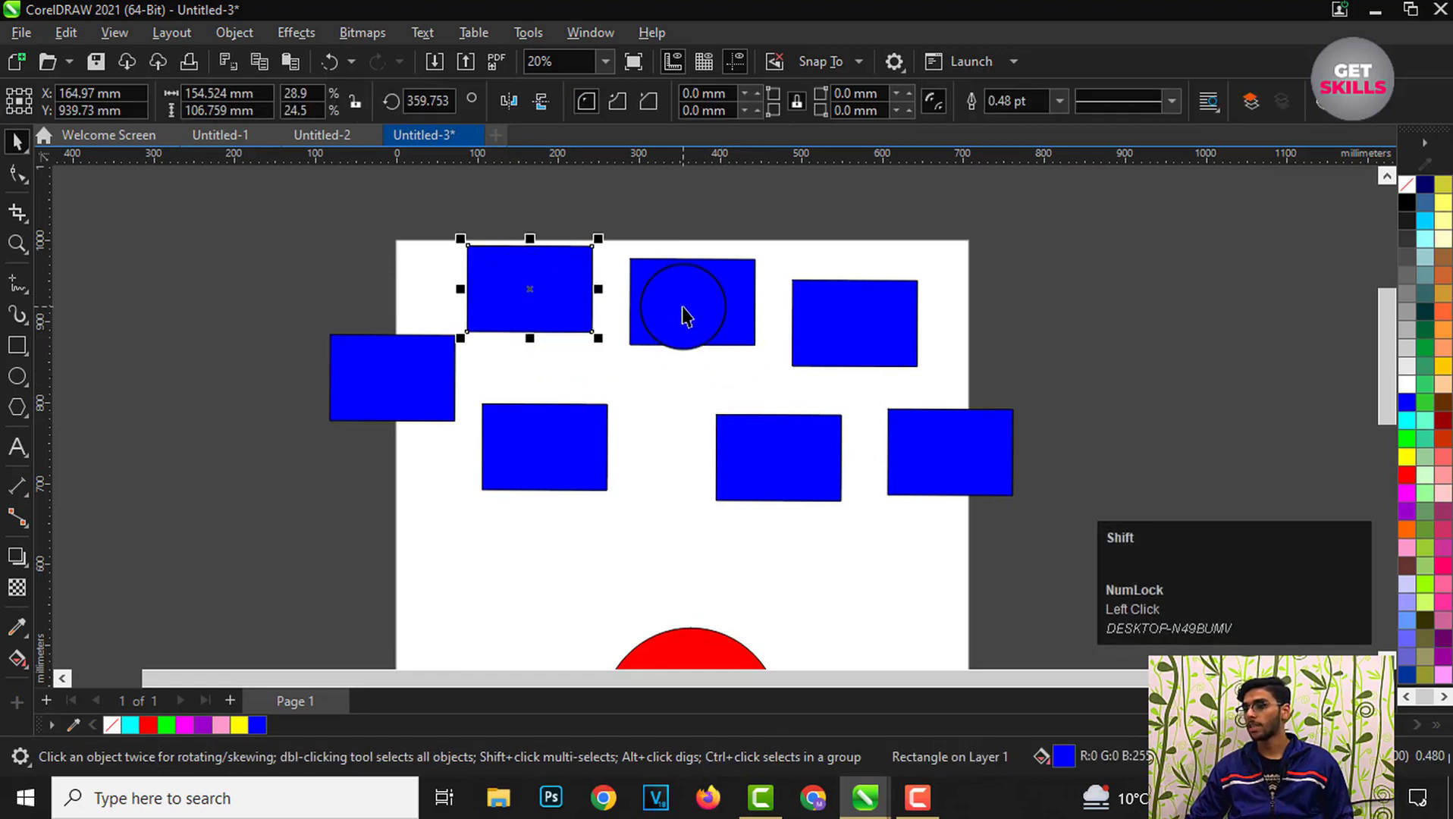
{"action": "left_click", "coordinate": [684, 317], "text": "shift"}
{"action": "left_click", "coordinate": [853, 318], "text": "shift"}
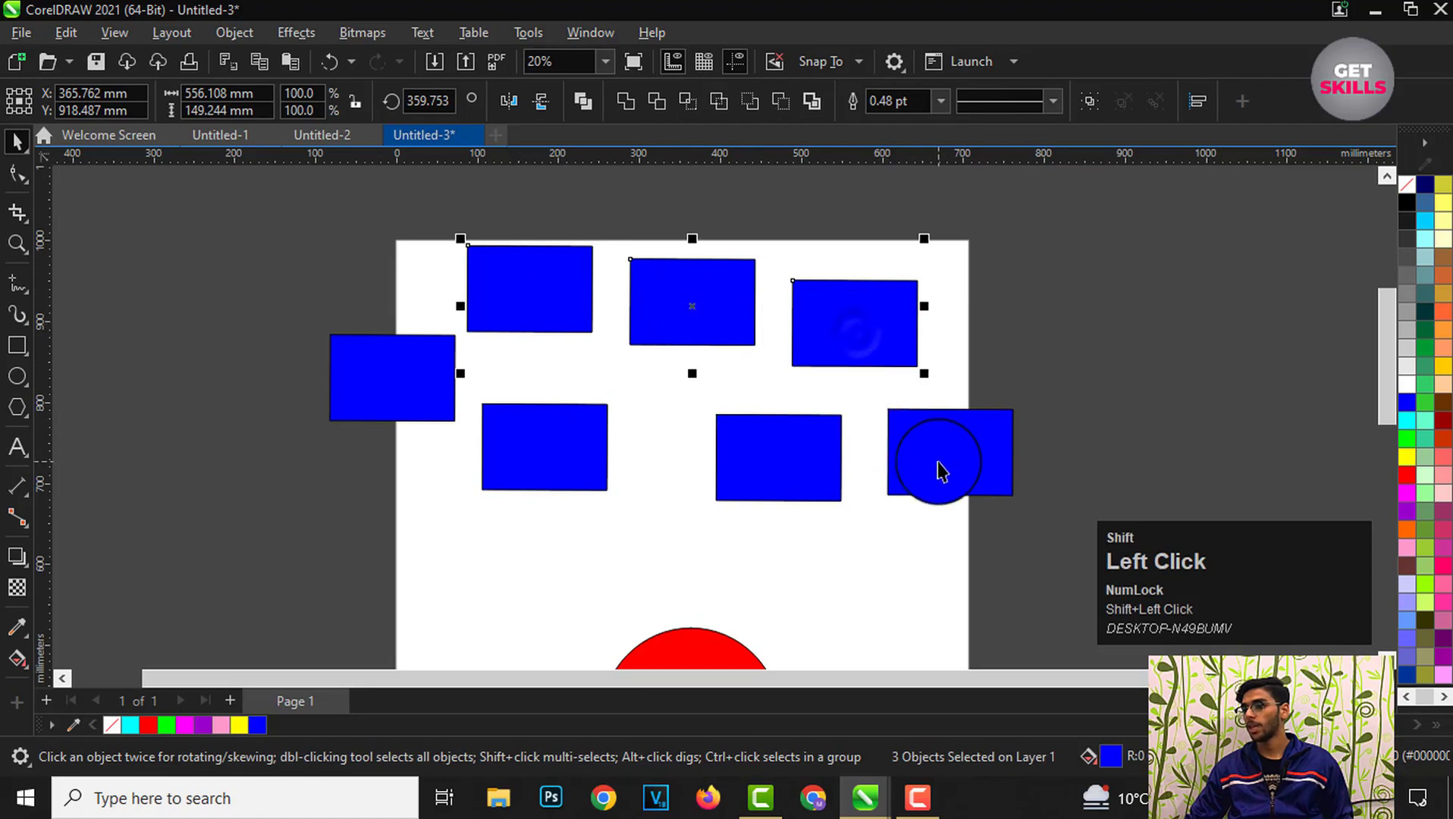
{"action": "left_click", "coordinate": [937, 464], "text": "shift"}
{"action": "left_click", "coordinate": [818, 471], "text": "shift"}
{"action": "left_click", "coordinate": [565, 451], "text": "shift"}
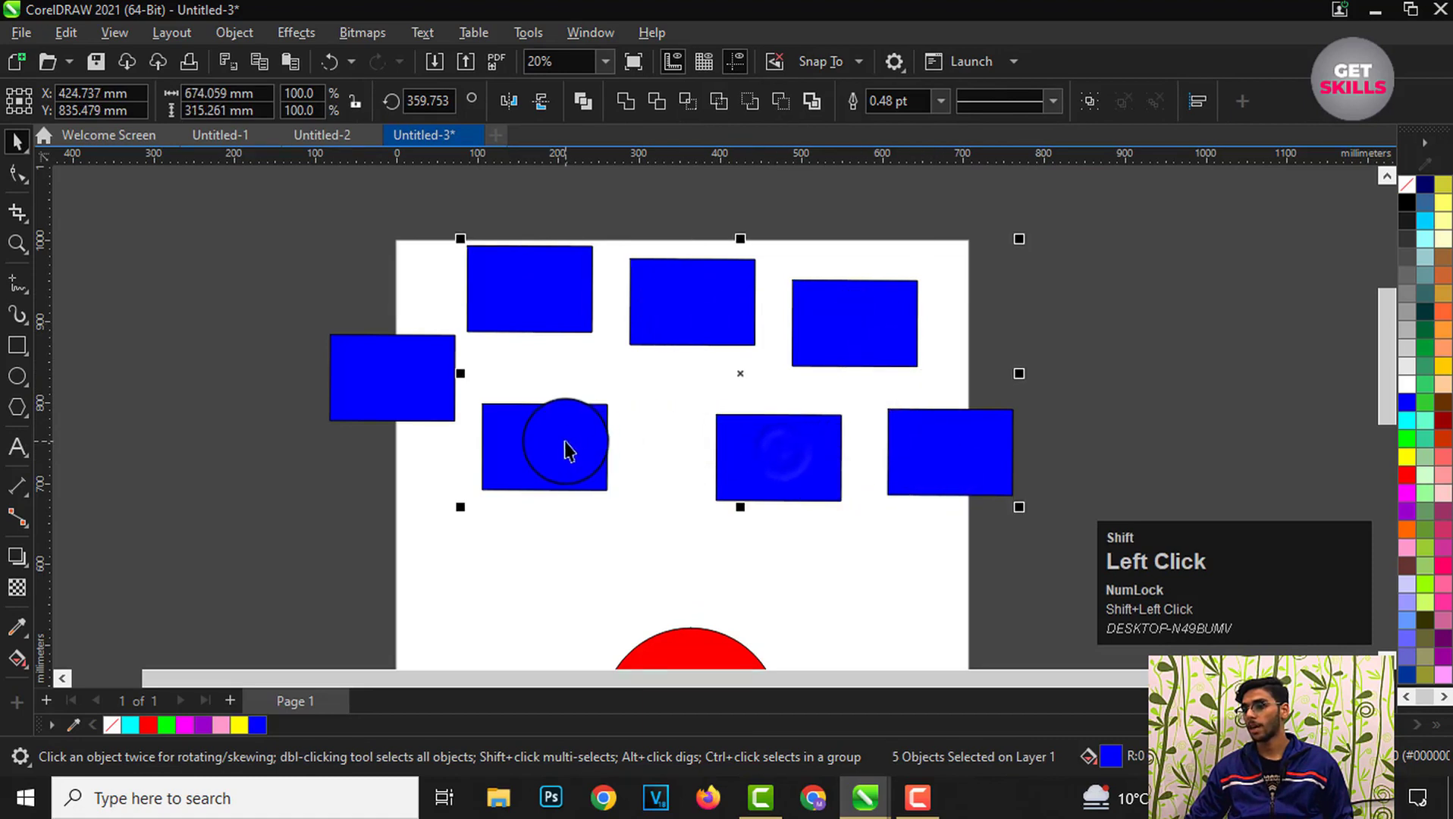
{"action": "left_click", "coordinate": [400, 413], "text": "shift"}
Step: Move the selected rectangles off the page to the right, undo the move and deselect
{"action": "scroll", "coordinate": [402, 410], "scroll_direction": "down", "scroll_amount": 2}
{"action": "left_click_drag", "start_coordinate": [483, 417], "coordinate": [960, 398]}
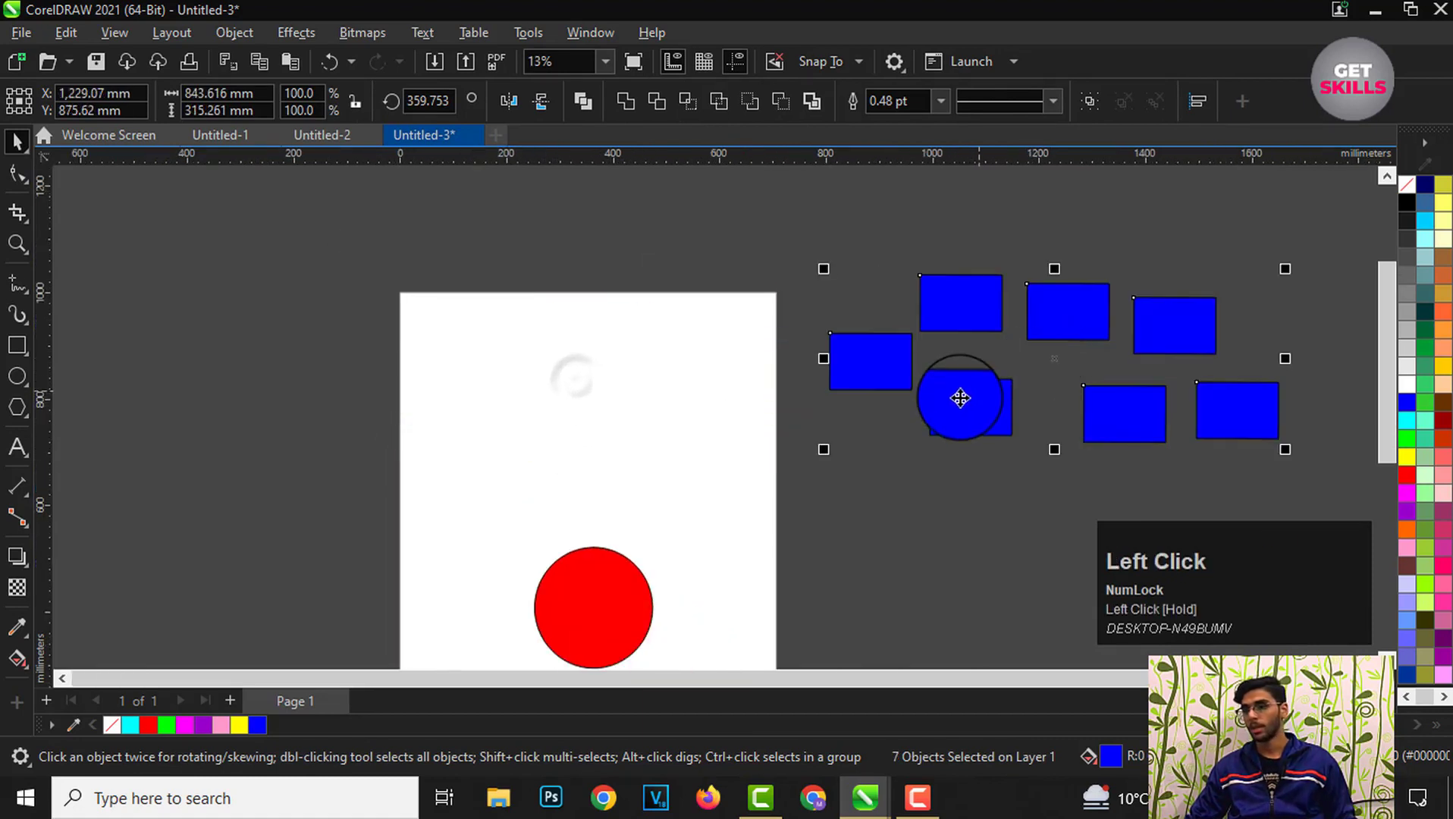
{"action": "key", "text": "ctrl+z"}
{"action": "left_click", "coordinate": [919, 417]}
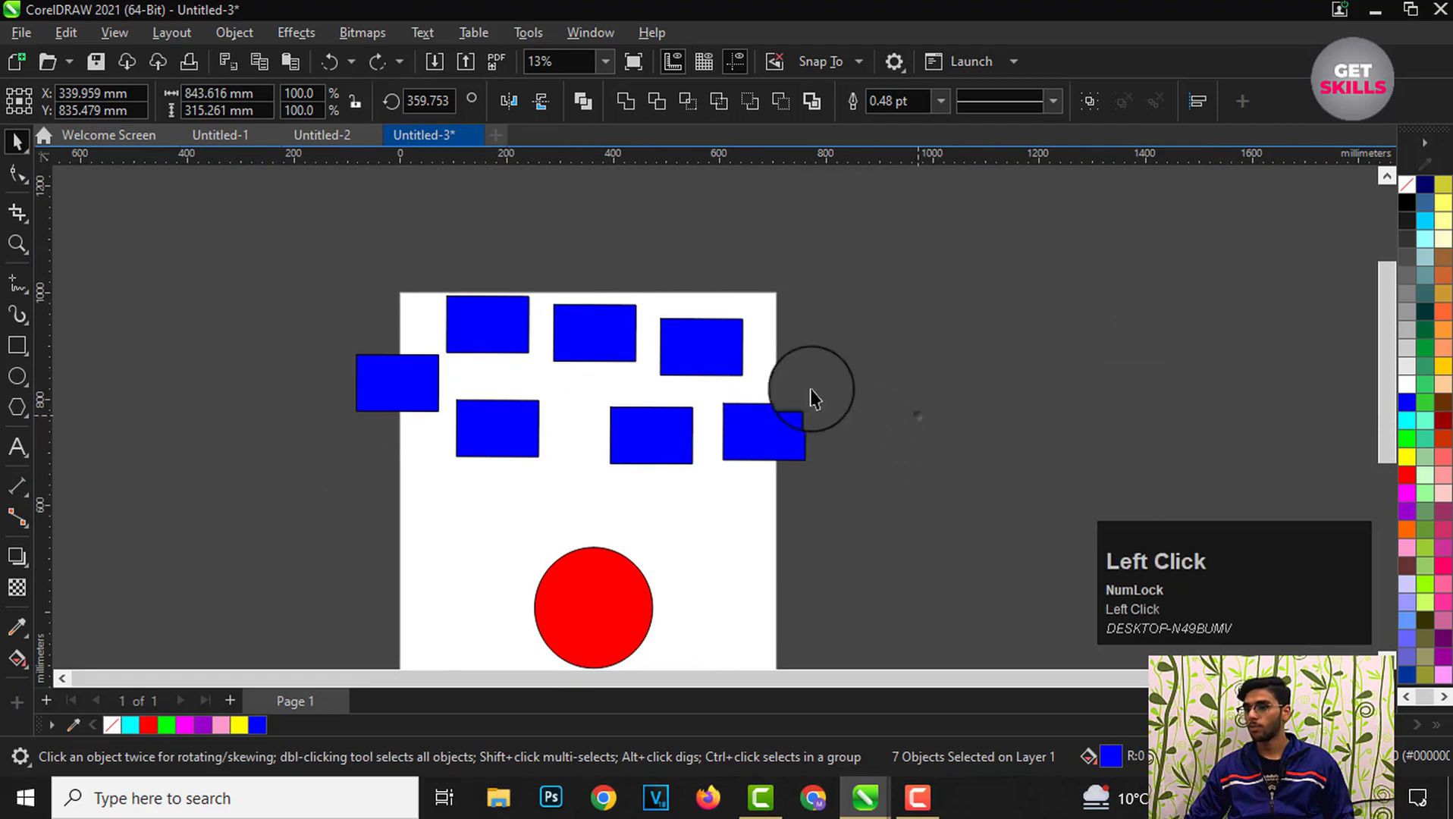
Step: Select the top-left rectangle and add the remaining rectangles to the selection one by one
{"action": "scroll", "coordinate": [476, 351], "scroll_direction": "up", "scroll_amount": 1}
{"action": "left_click", "coordinate": [476, 355]}
{"action": "left_click", "coordinate": [480, 315]}
{"action": "scroll", "coordinate": [493, 338], "scroll_direction": "up", "scroll_amount": 1}
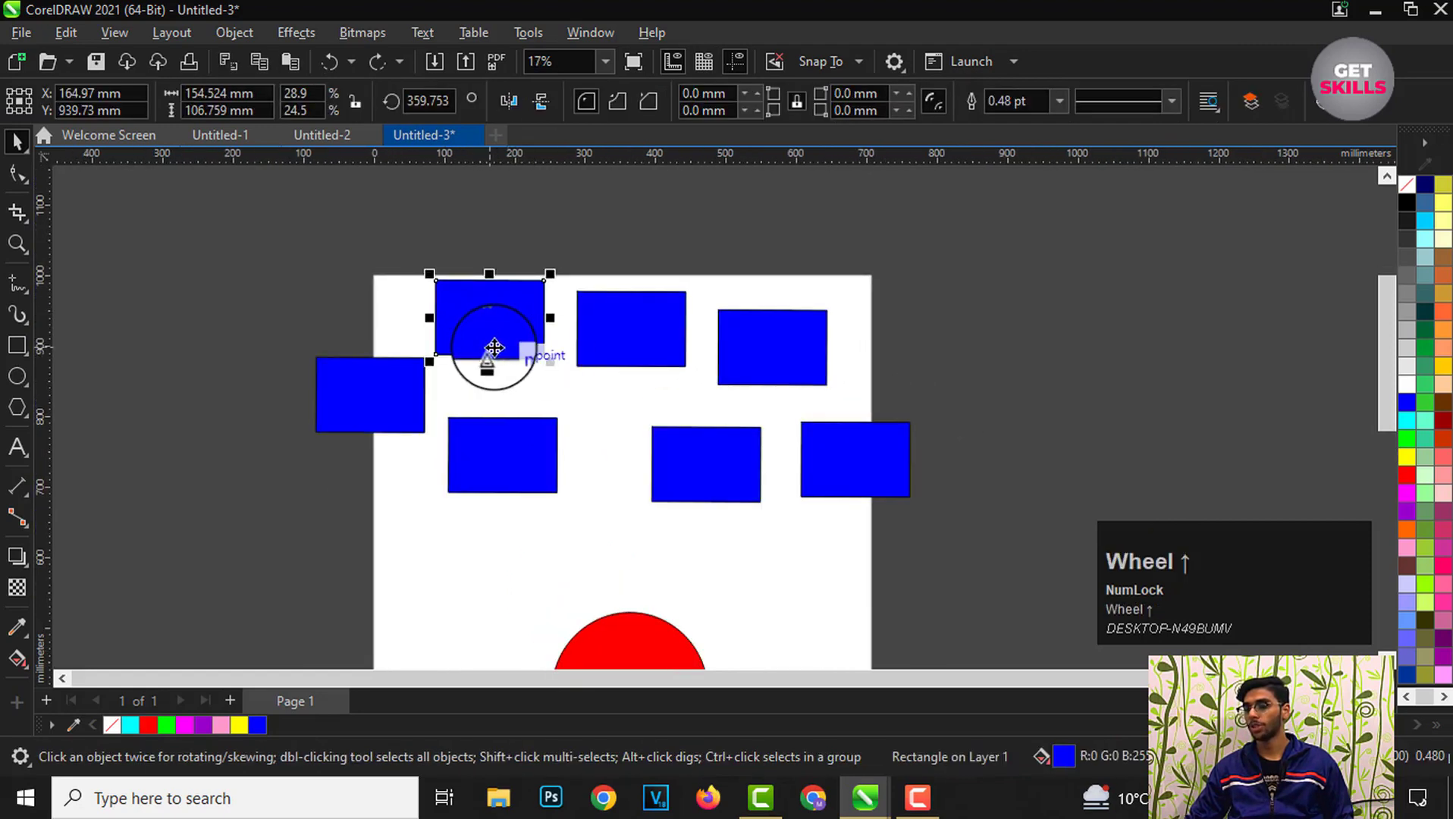
{"action": "left_click_drag", "start_coordinate": [613, 412], "coordinate": [614, 332]}
{"action": "left_click", "coordinate": [613, 337], "text": "shift"}
{"action": "left_click", "coordinate": [762, 376], "text": "shift"}
{"action": "left_click", "coordinate": [816, 448], "text": "shift"}
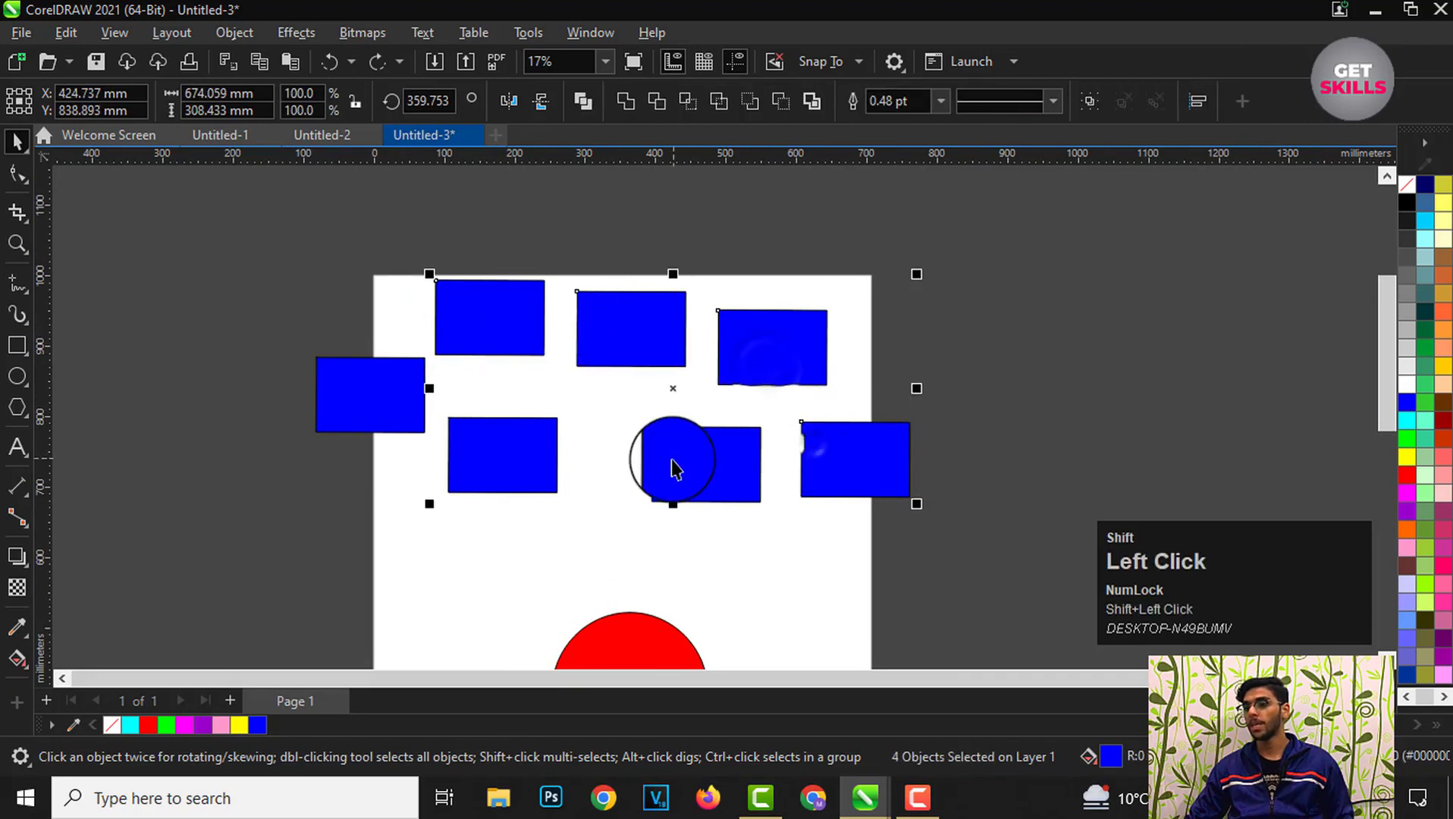
{"action": "left_click", "coordinate": [671, 467], "text": "shift"}
{"action": "left_click", "coordinate": [536, 455], "text": "shift"}
{"action": "left_click", "coordinate": [389, 412], "text": "shift"}
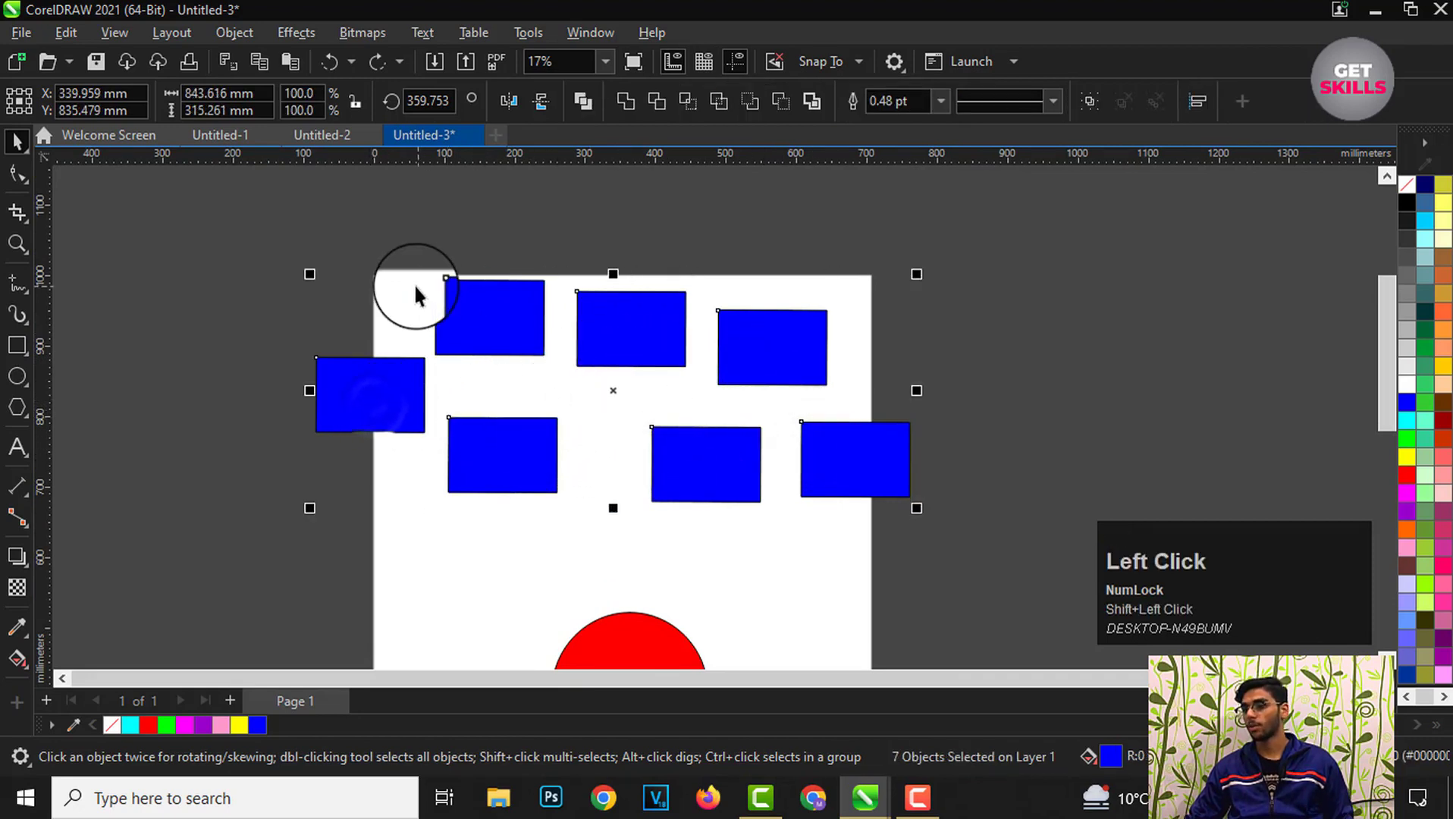
Step: Drag the seven selected rectangles to the right, then undo the move and deselect
{"action": "scroll", "coordinate": [415, 288], "scroll_direction": "down", "scroll_amount": 3}
{"action": "left_click_drag", "start_coordinate": [548, 358], "coordinate": [863, 363]}
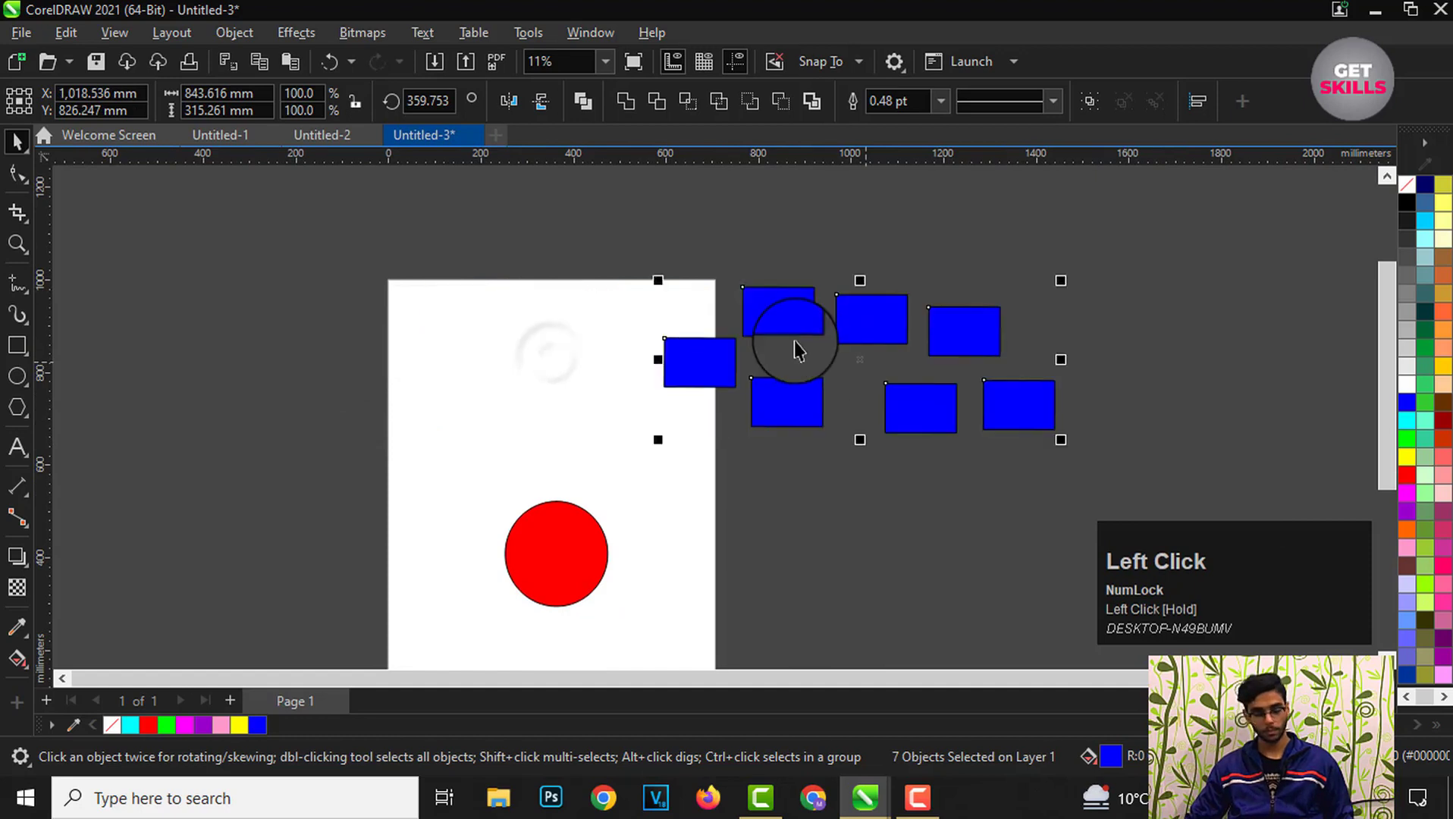
{"action": "key", "text": "ctrl+z"}
{"action": "left_click", "coordinate": [859, 363]}
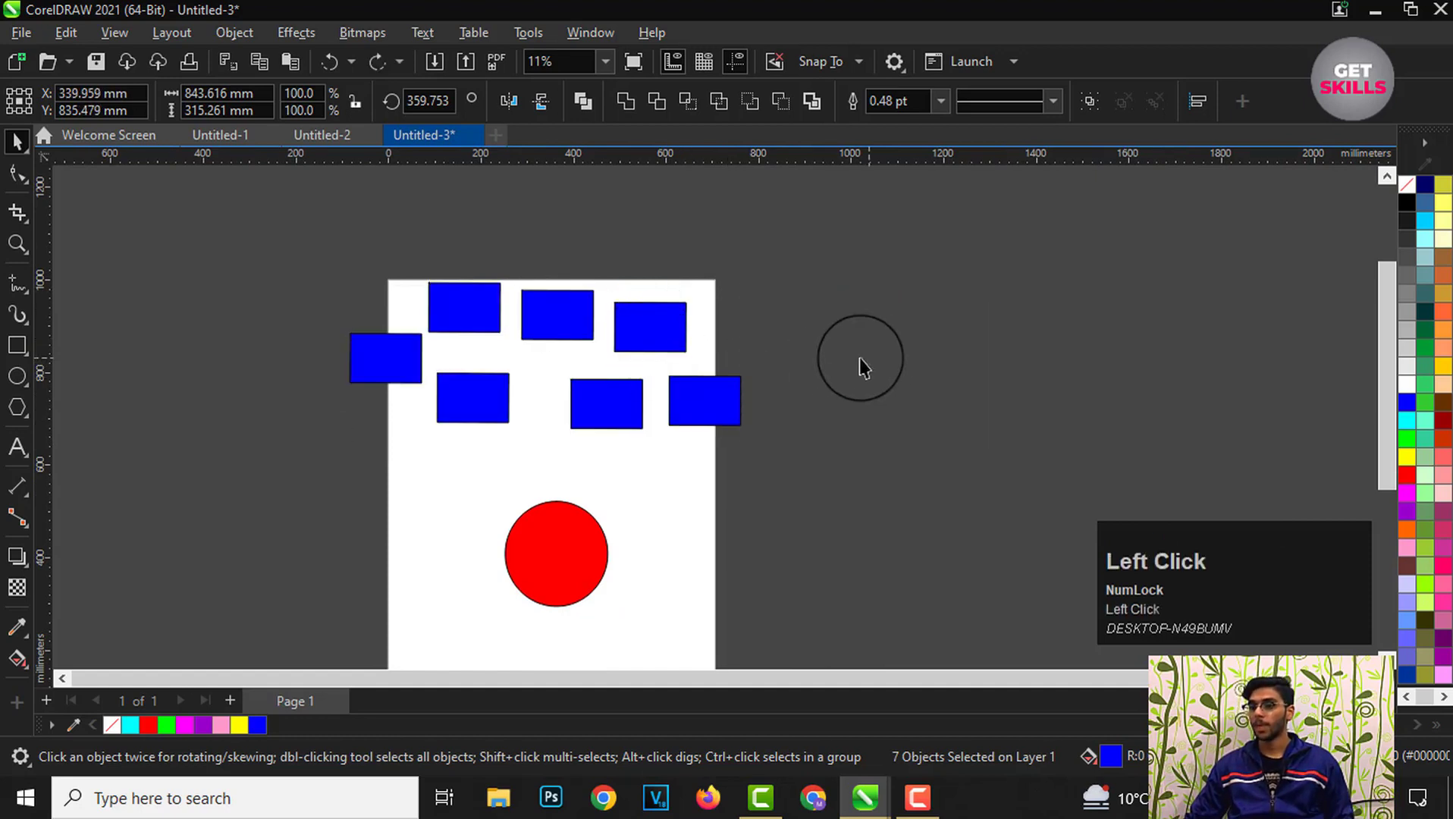
Step: Marquee-select all seven rectangles, then deselect them
{"action": "scroll", "coordinate": [520, 330], "scroll_direction": "up", "scroll_amount": 2}
{"action": "scroll", "coordinate": [323, 327], "scroll_direction": "up", "scroll_amount": 1}
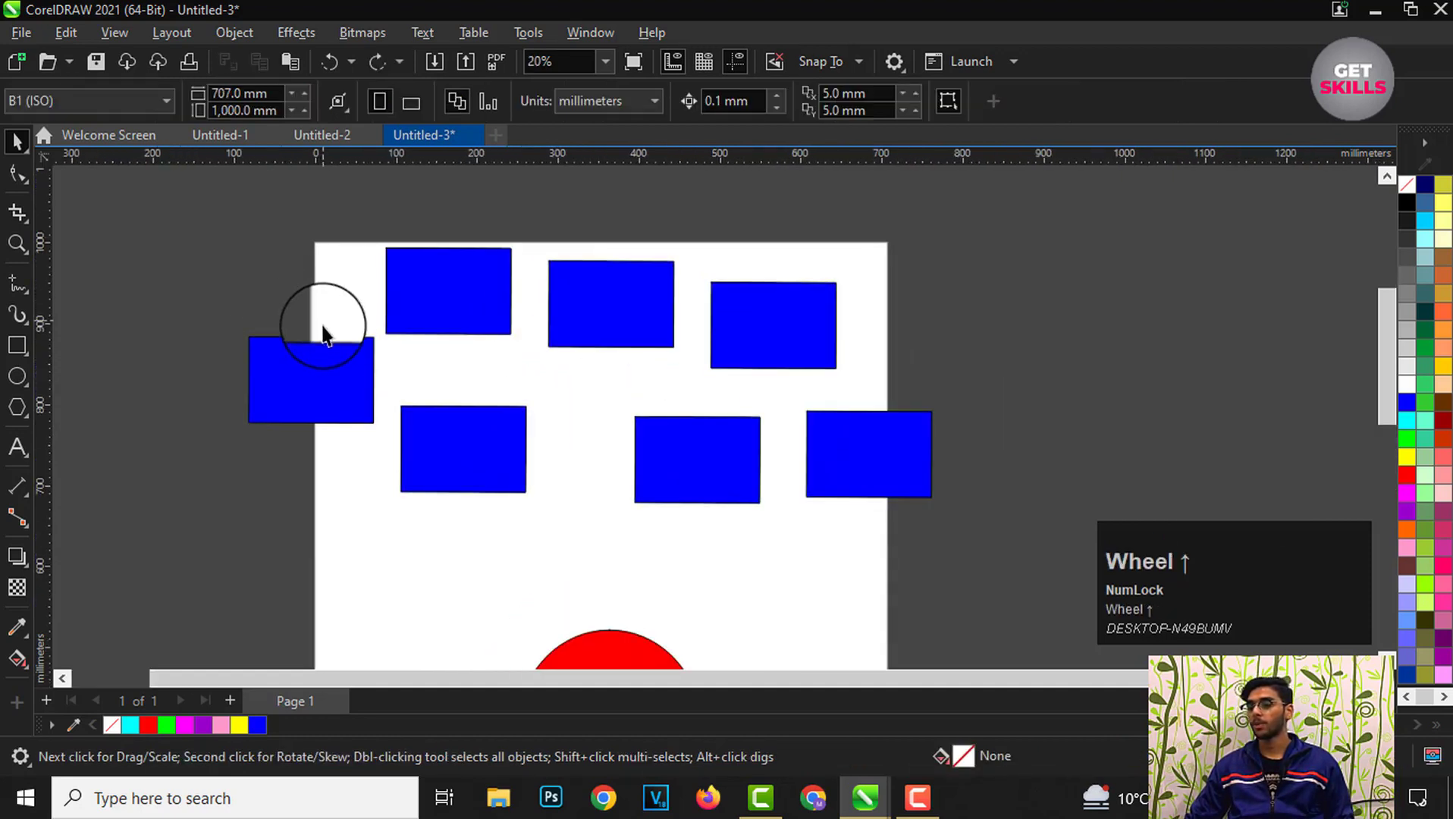
{"action": "scroll", "coordinate": [331, 308], "scroll_direction": "down", "scroll_amount": 2}
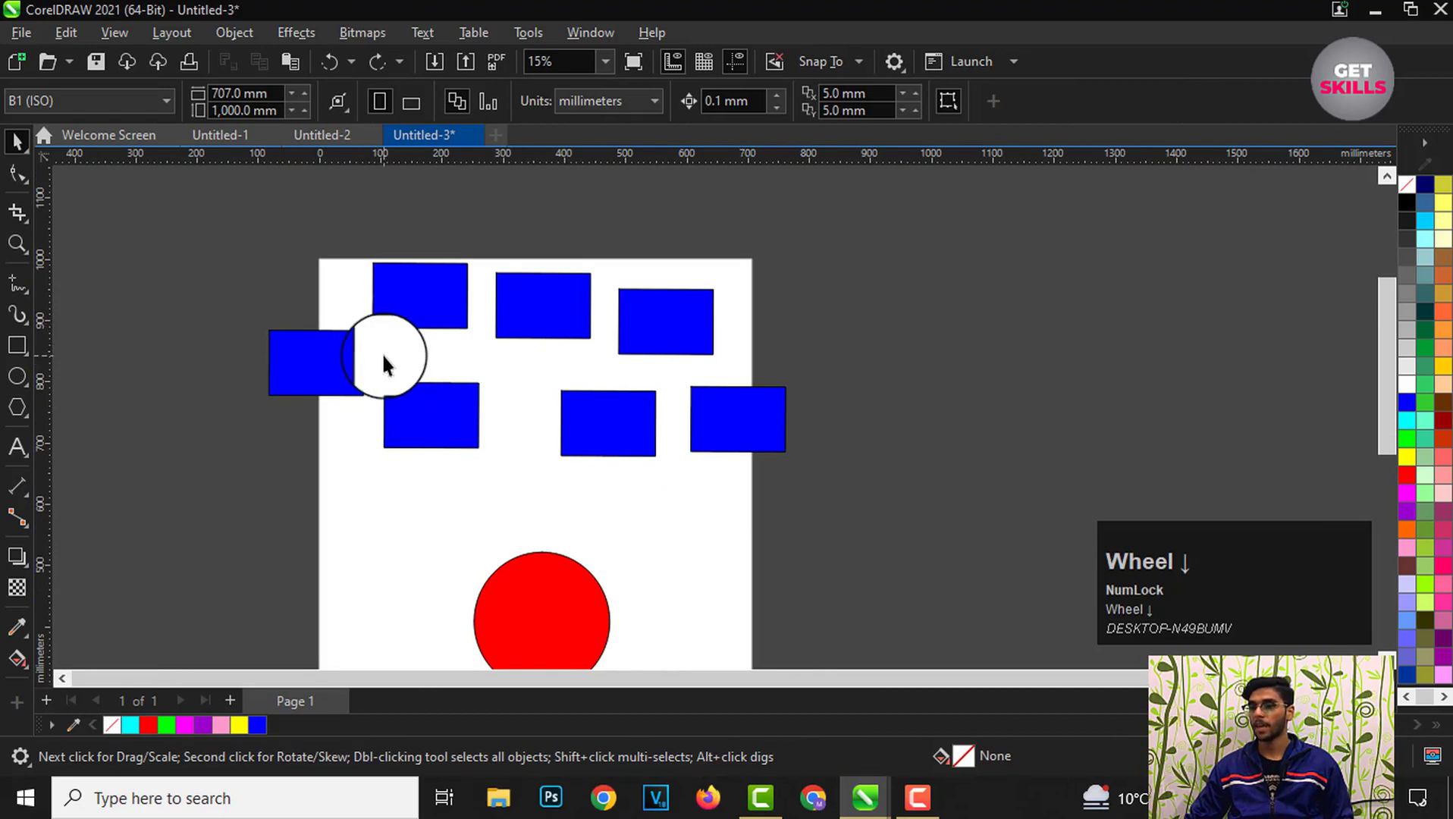
{"action": "scroll", "coordinate": [383, 355], "scroll_direction": "up", "scroll_amount": 1}
{"action": "left_click_drag", "start_coordinate": [167, 207], "coordinate": [904, 518]}
{"action": "scroll", "coordinate": [591, 307], "scroll_direction": "down", "scroll_amount": 2}
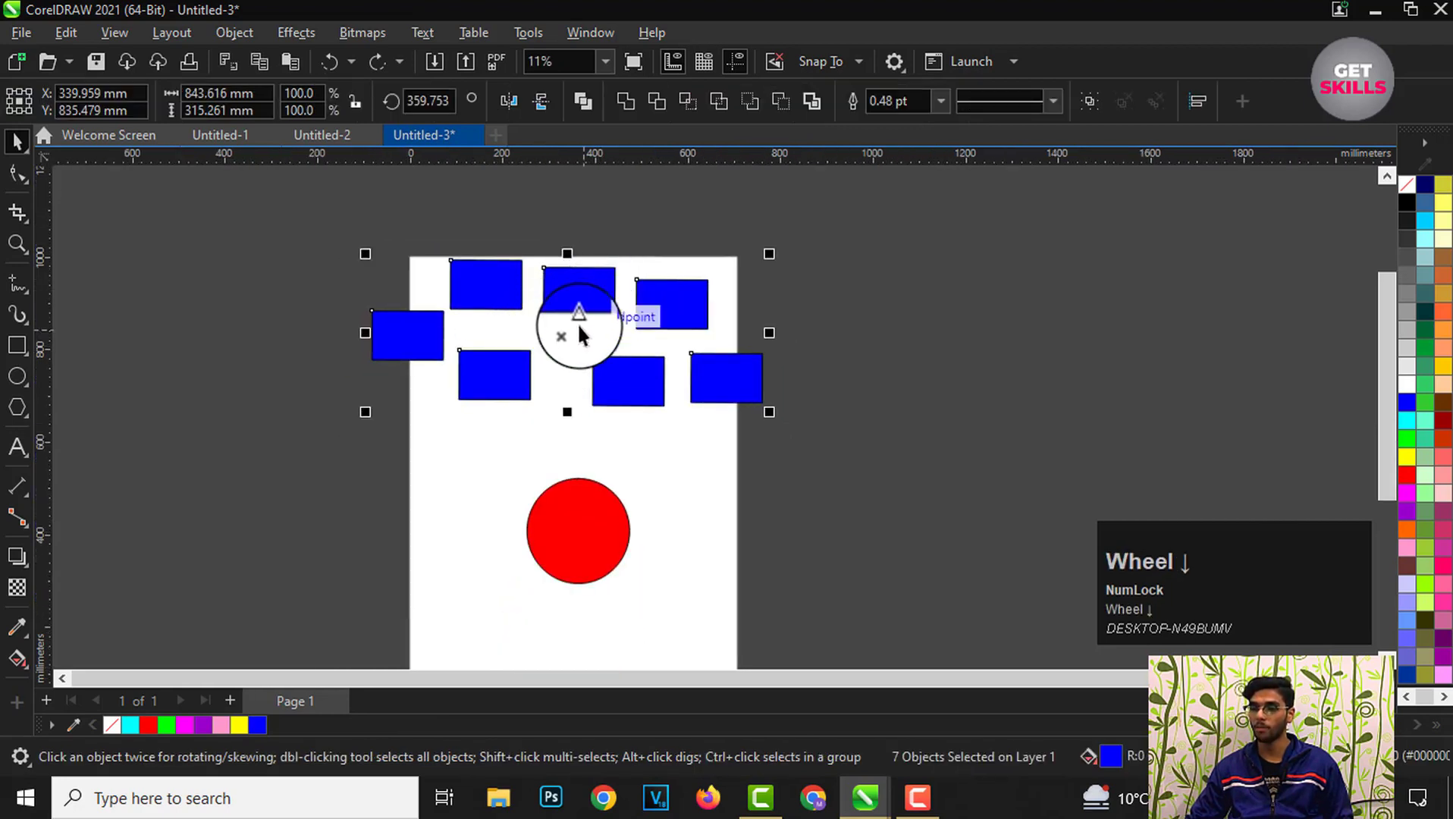
{"action": "scroll", "coordinate": [561, 318], "scroll_direction": "down", "scroll_amount": 1}
{"action": "scroll", "coordinate": [516, 390], "scroll_direction": "up", "scroll_amount": 1}
{"action": "left_click", "coordinate": [734, 446]}
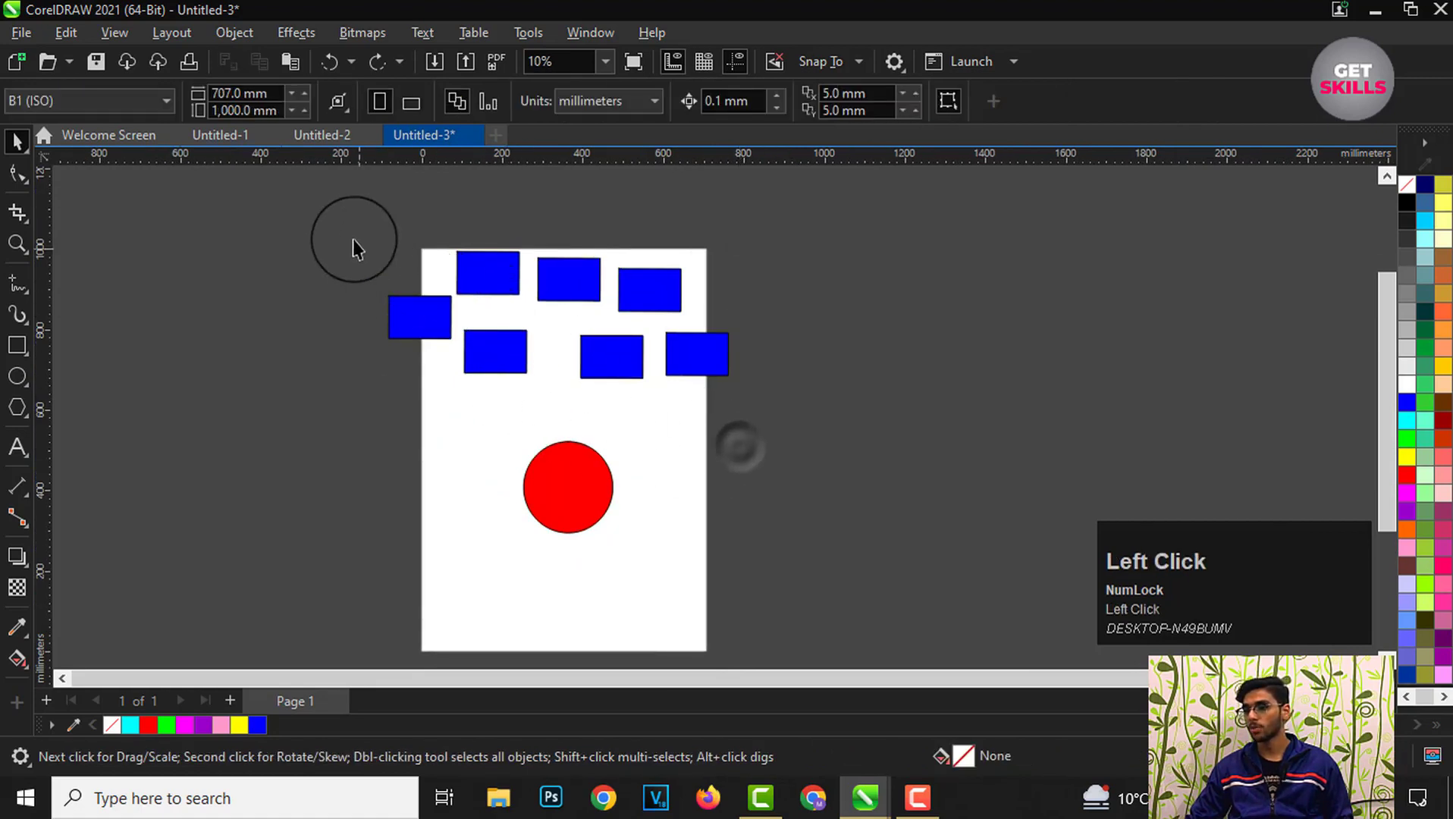
Step: Marquee-select the rectangles together with the red circle, move them right, undo the move and deselect
{"action": "left_click_drag", "start_coordinate": [297, 226], "coordinate": [769, 570]}
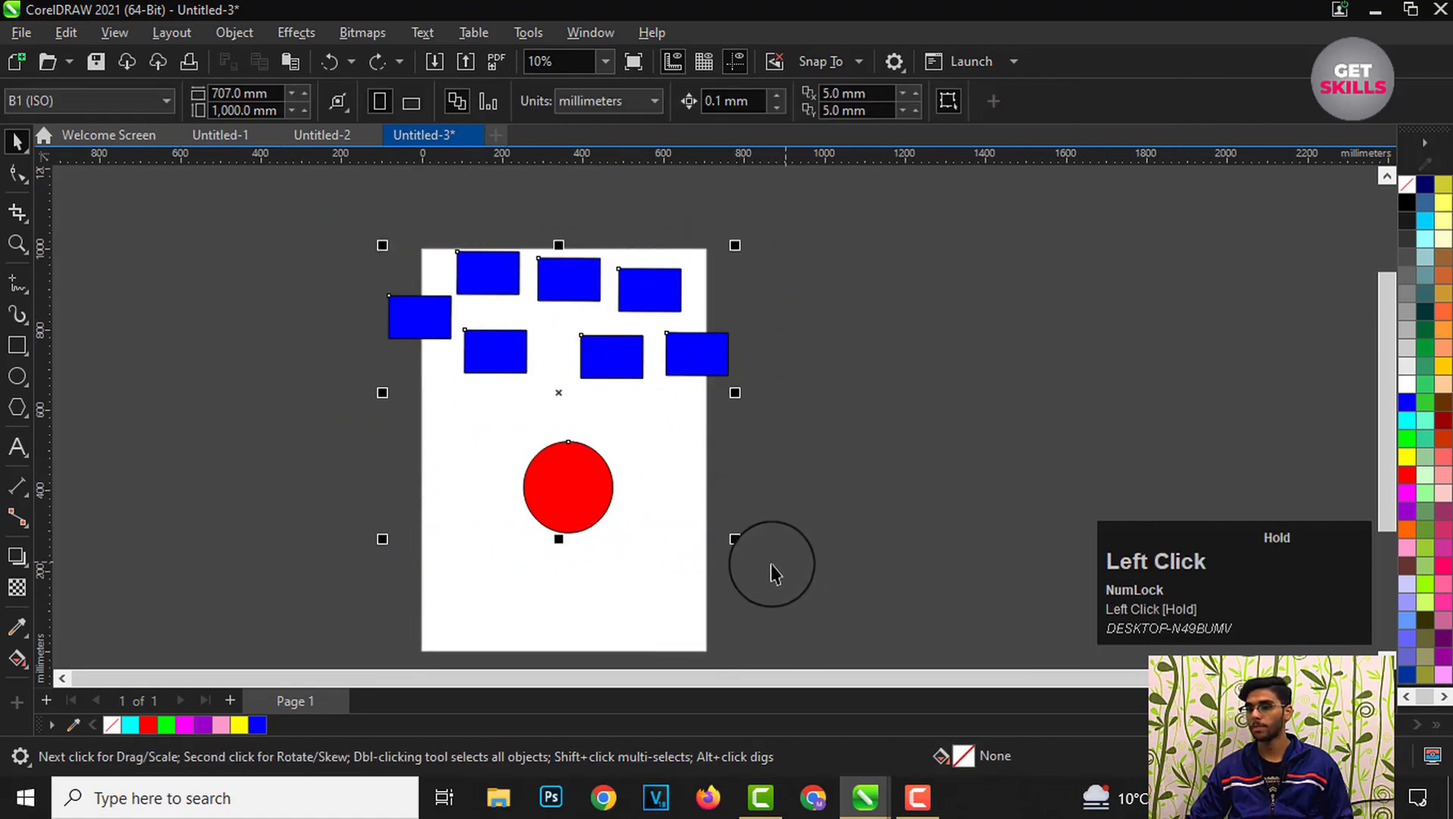
{"action": "left_click_drag", "start_coordinate": [561, 476], "coordinate": [820, 484]}
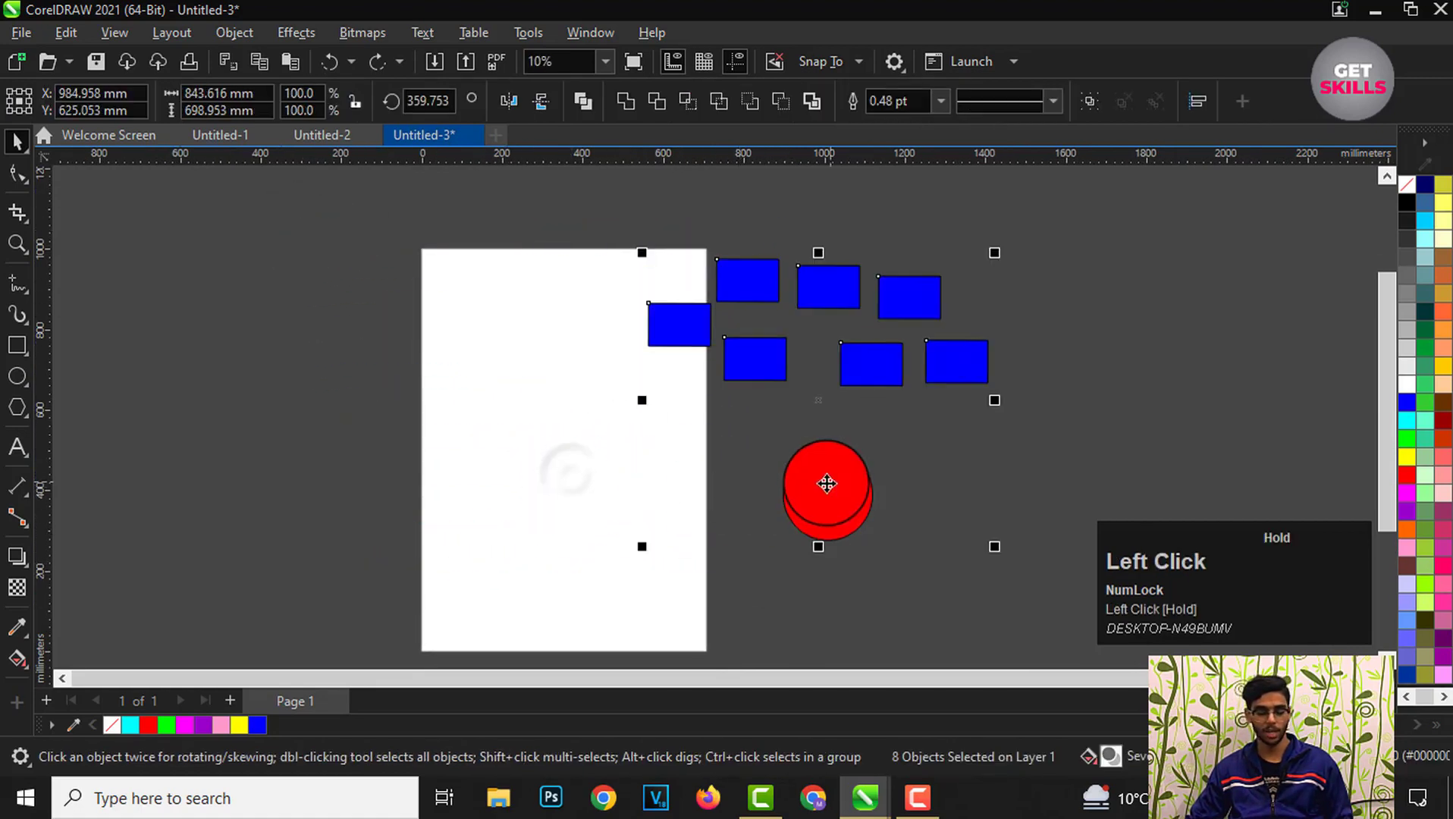
{"action": "key", "text": "ctrl+z"}
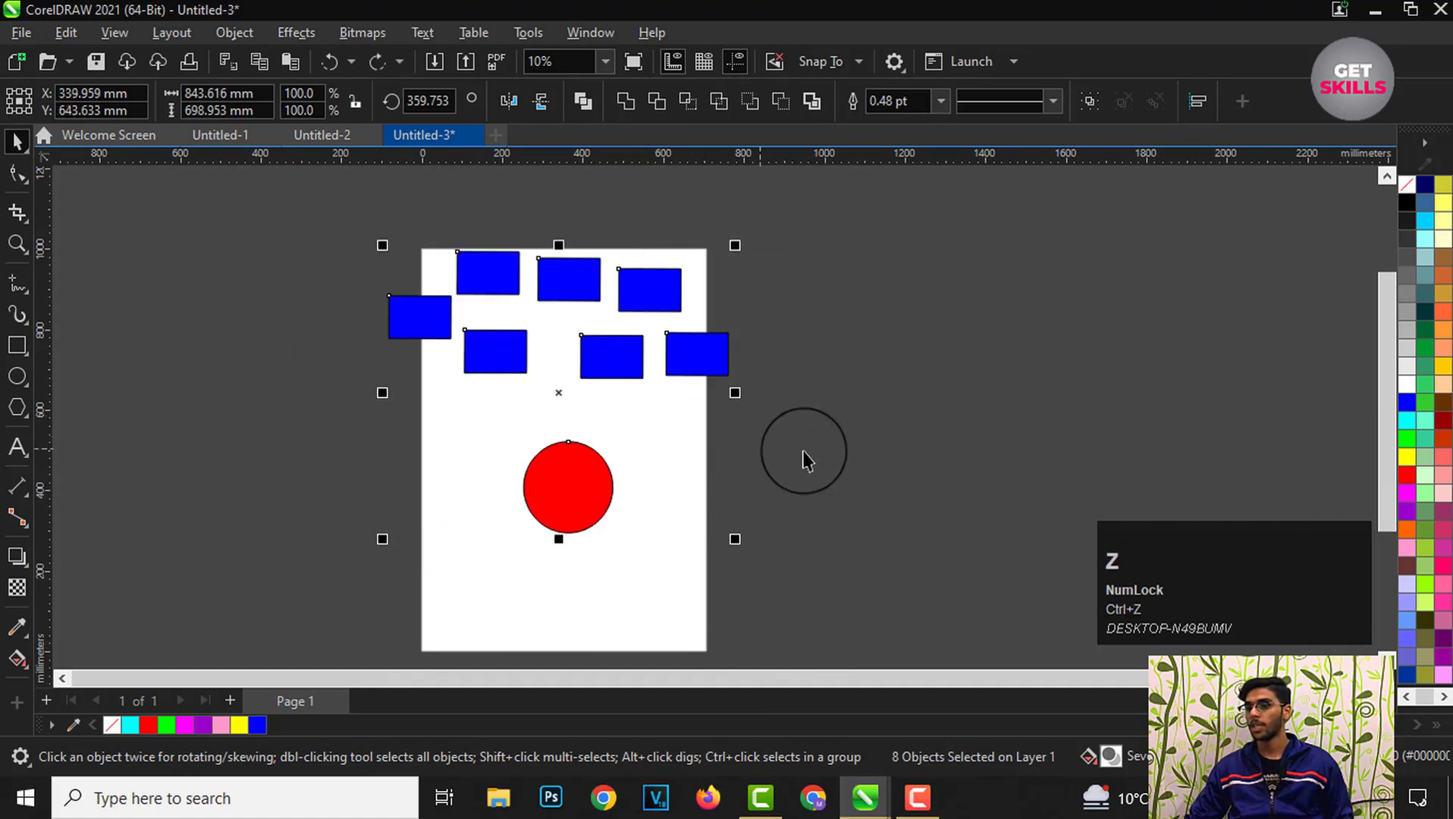
{"action": "left_click", "coordinate": [423, 269]}
{"action": "scroll", "coordinate": [417, 267], "scroll_direction": "up", "scroll_amount": 2}
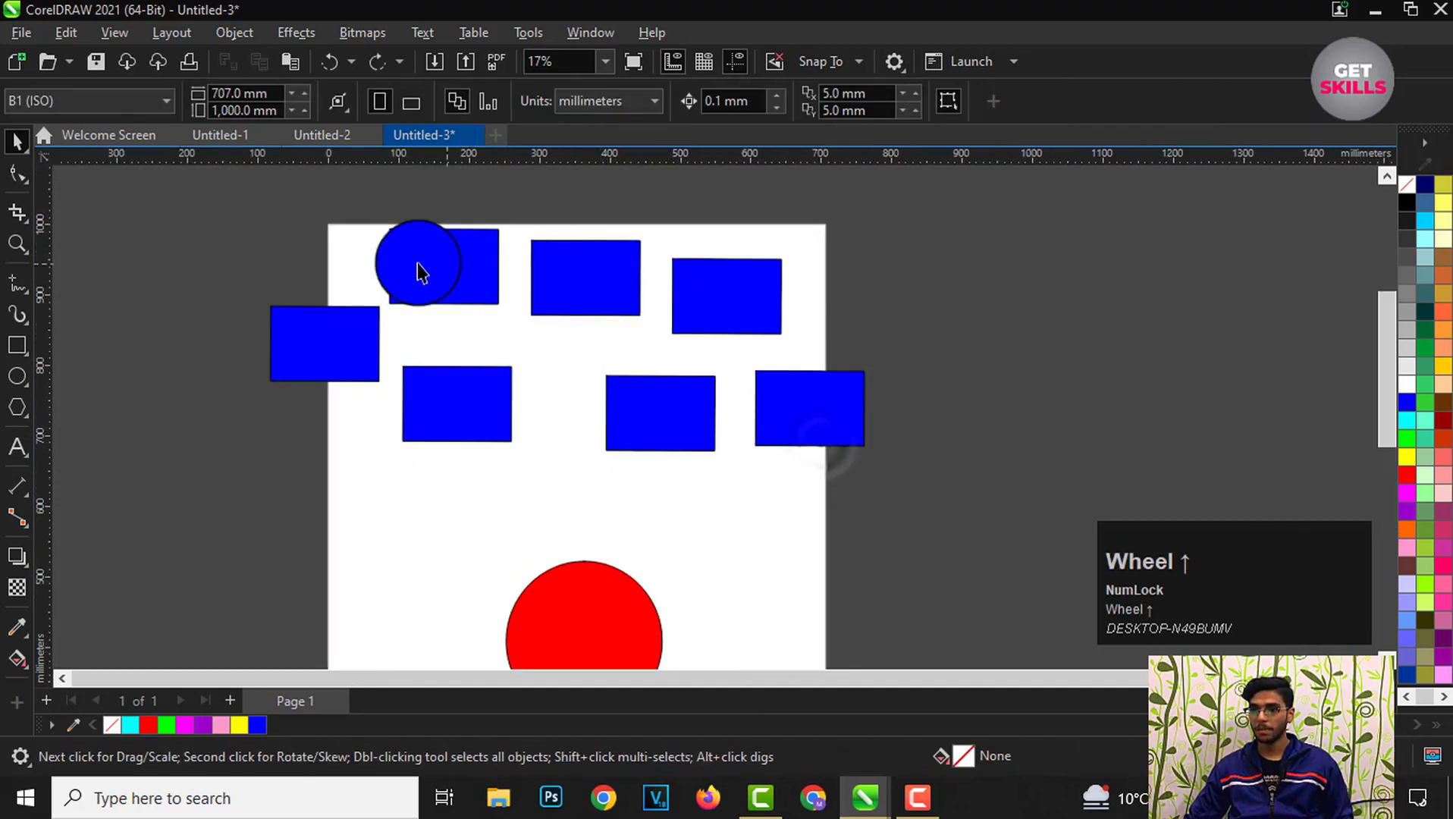
Step: Switch to the Freehand Pick tool and lasso-select the rectangle at the page's left edge, then deselect
{"action": "left_click", "coordinate": [28, 153]}
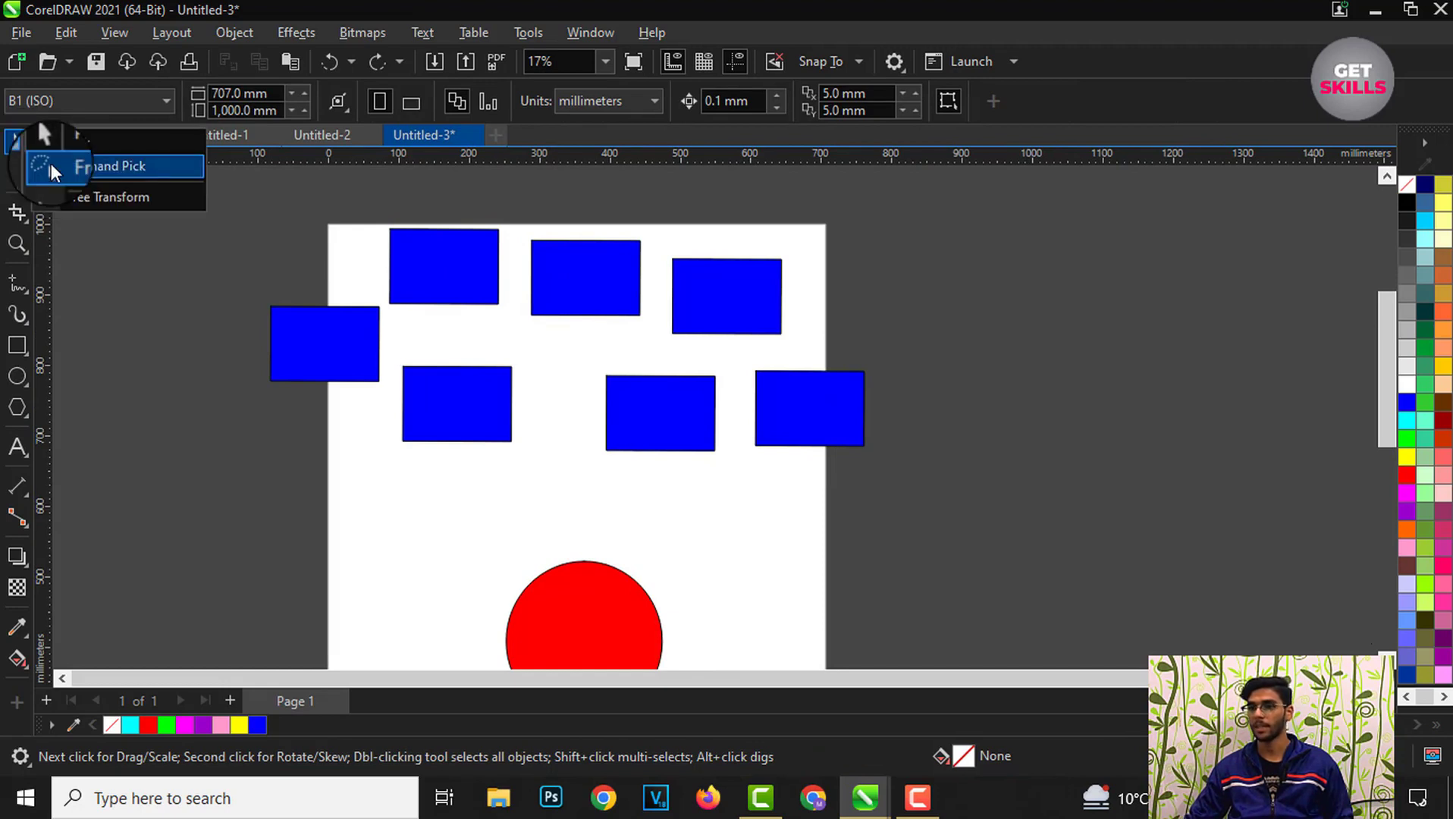
{"action": "left_click", "coordinate": [51, 169]}
{"action": "scroll", "coordinate": [389, 518], "scroll_direction": "down", "scroll_amount": 2}
{"action": "scroll", "coordinate": [438, 389], "scroll_direction": "up", "scroll_amount": 1}
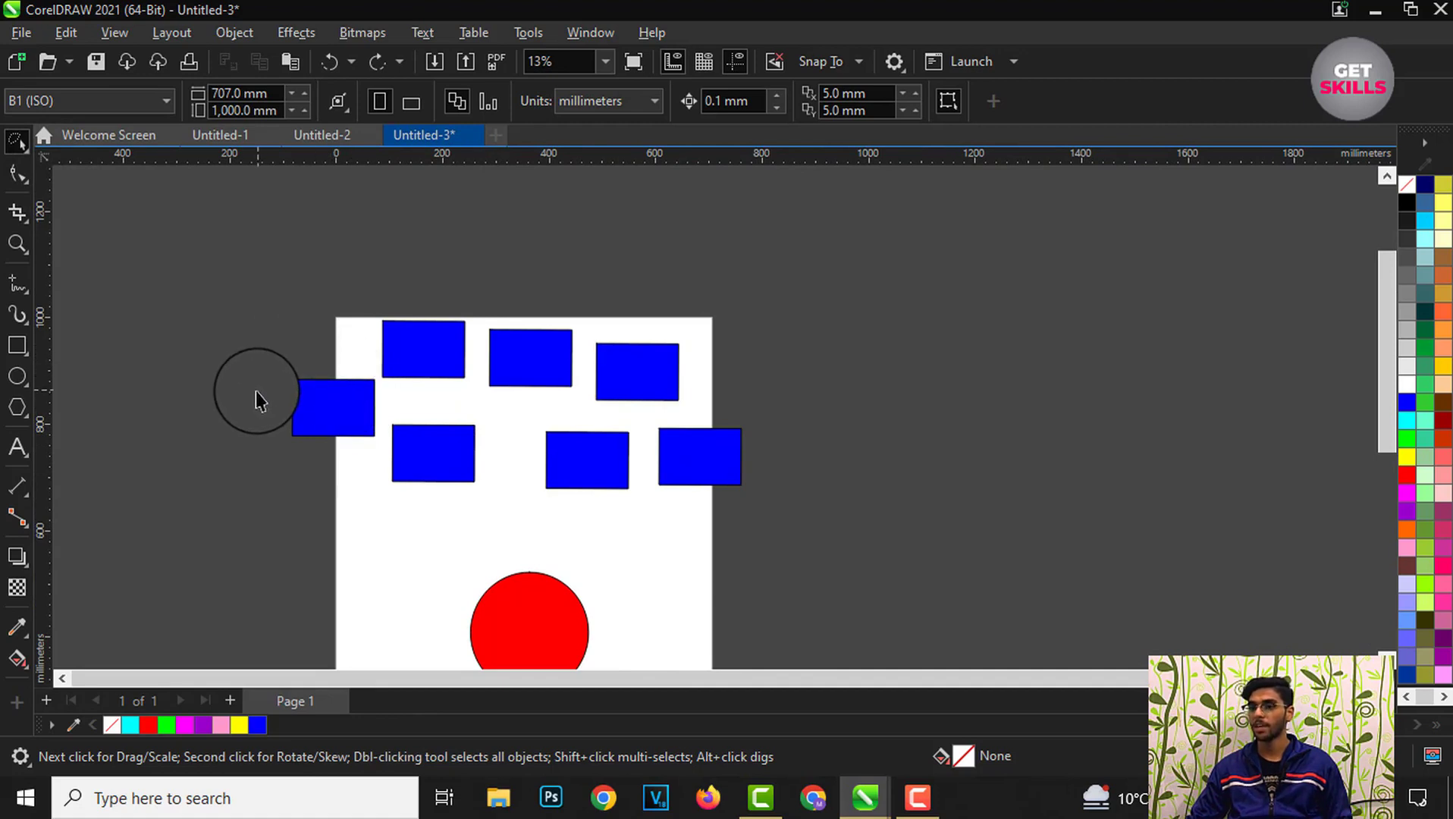
{"action": "scroll", "coordinate": [261, 408], "scroll_direction": "up", "scroll_amount": 2}
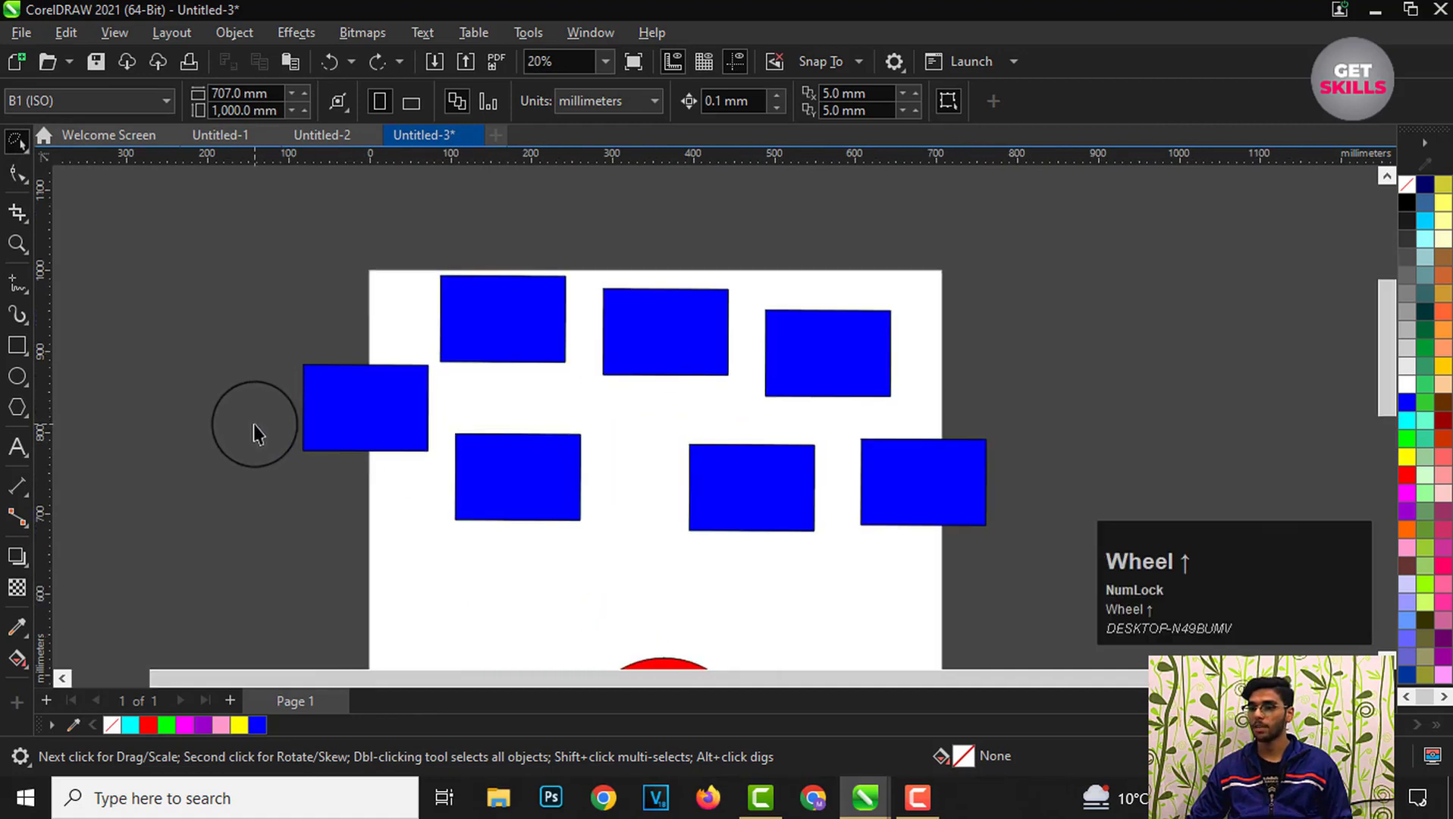
{"action": "mouse_move", "coordinate": [253, 423]}
{"action": "left_mouse_down"}
{"action": "mouse_move", "coordinate": [256, 355]}
{"action": "mouse_move", "coordinate": [279, 308]}
{"action": "mouse_move", "coordinate": [382, 321]}
{"action": "mouse_move", "coordinate": [434, 375]}
{"action": "mouse_move", "coordinate": [456, 435]}
{"action": "mouse_move", "coordinate": [419, 494]}
{"action": "mouse_move", "coordinate": [357, 503]}
{"action": "mouse_move", "coordinate": [256, 455]}
{"action": "left_mouse_up"}
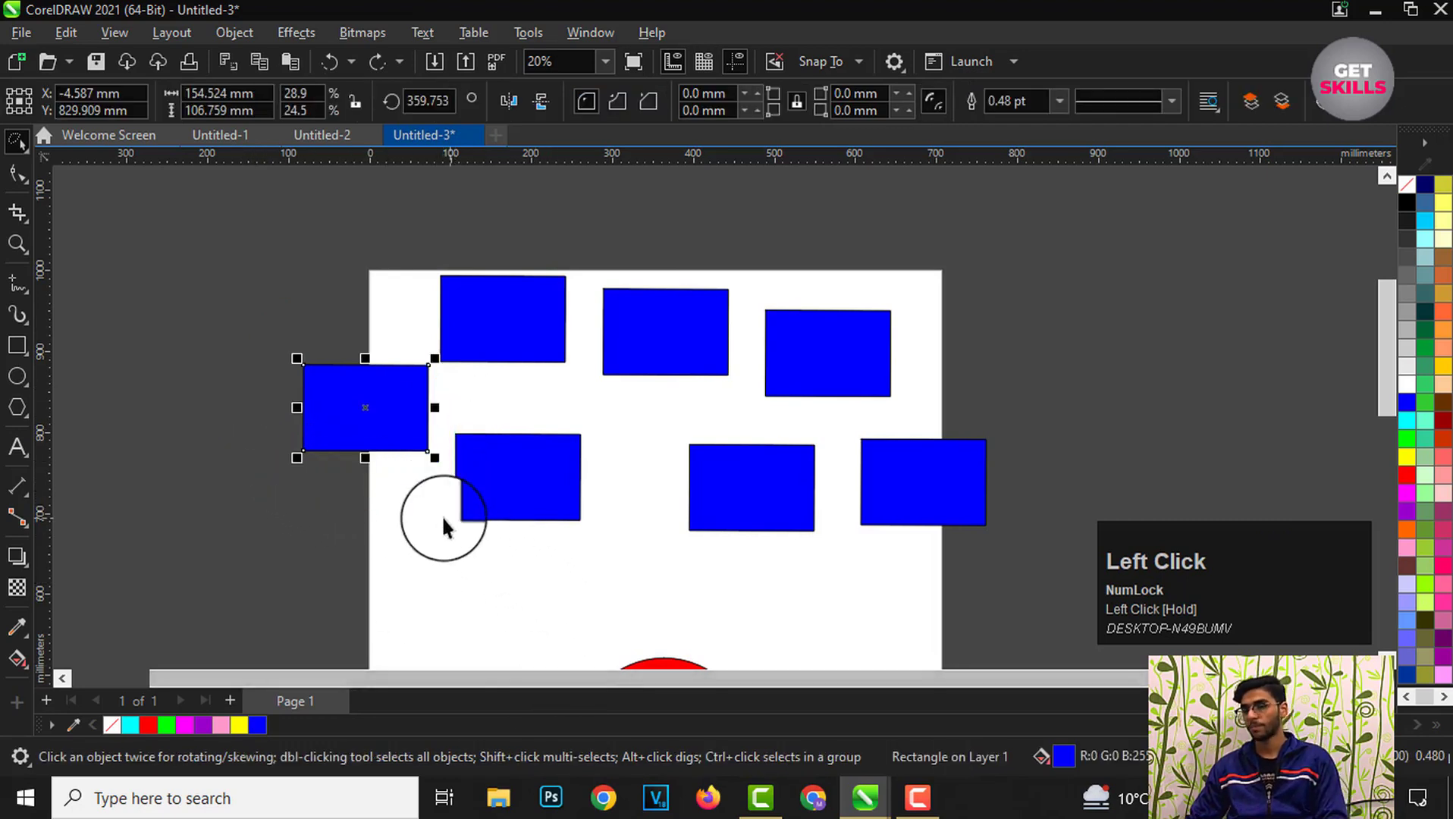
{"action": "left_click", "coordinate": [310, 509]}
Step: Lasso-select all seven rectangles with the Freehand Pick tool
{"action": "scroll", "coordinate": [259, 422], "scroll_direction": "up", "scroll_amount": 1}
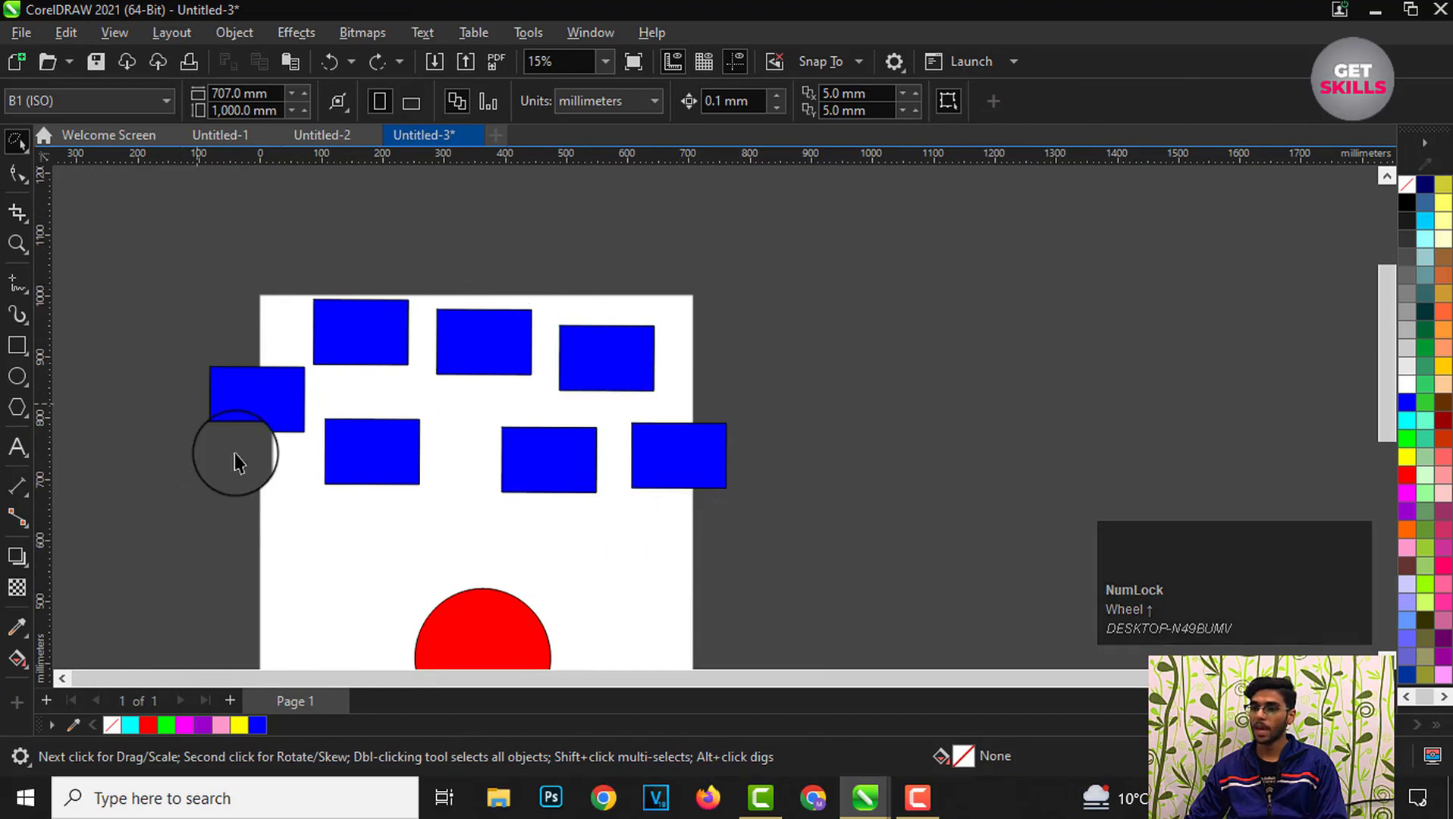
{"action": "mouse_move", "coordinate": [160, 269]}
{"action": "left_mouse_down"}
{"action": "mouse_move", "coordinate": [237, 225]}
{"action": "mouse_move", "coordinate": [407, 219]}
{"action": "mouse_move", "coordinate": [730, 260]}
{"action": "mouse_move", "coordinate": [774, 284]}
{"action": "mouse_move", "coordinate": [816, 386]}
{"action": "mouse_move", "coordinate": [813, 482]}
{"action": "mouse_move", "coordinate": [739, 546]}
{"action": "mouse_move", "coordinate": [576, 565]}
{"action": "mouse_move", "coordinate": [406, 566]}
{"action": "mouse_move", "coordinate": [241, 540]}
{"action": "mouse_move", "coordinate": [168, 479]}
{"action": "mouse_move", "coordinate": [137, 312]}
{"action": "mouse_move", "coordinate": [152, 241]}
{"action": "mouse_move", "coordinate": [178, 220]}
{"action": "left_mouse_up"}
{"action": "left_click", "coordinate": [640, 283]}
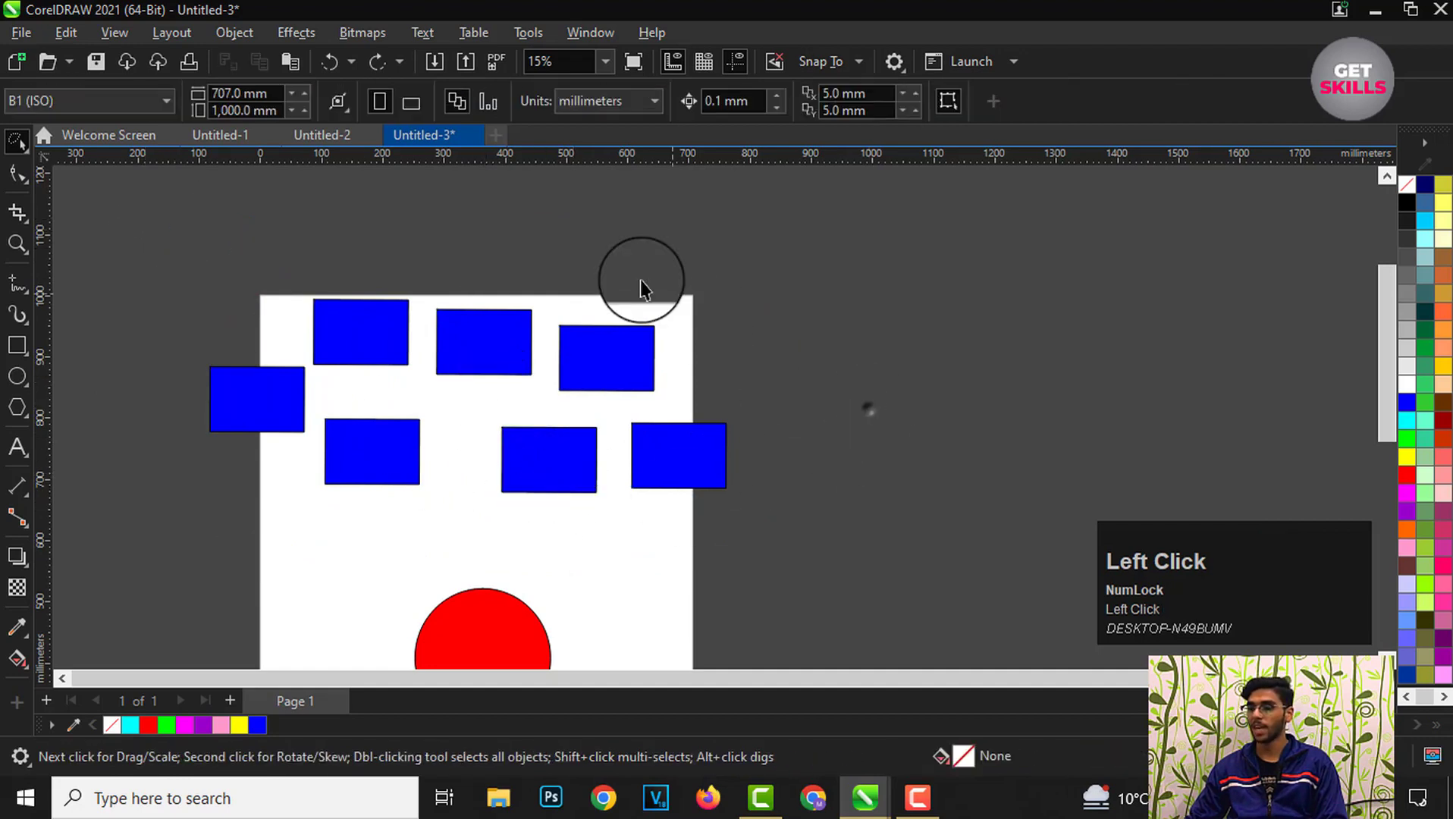
{"action": "scroll", "coordinate": [665, 421], "scroll_direction": "up", "scroll_amount": 2}
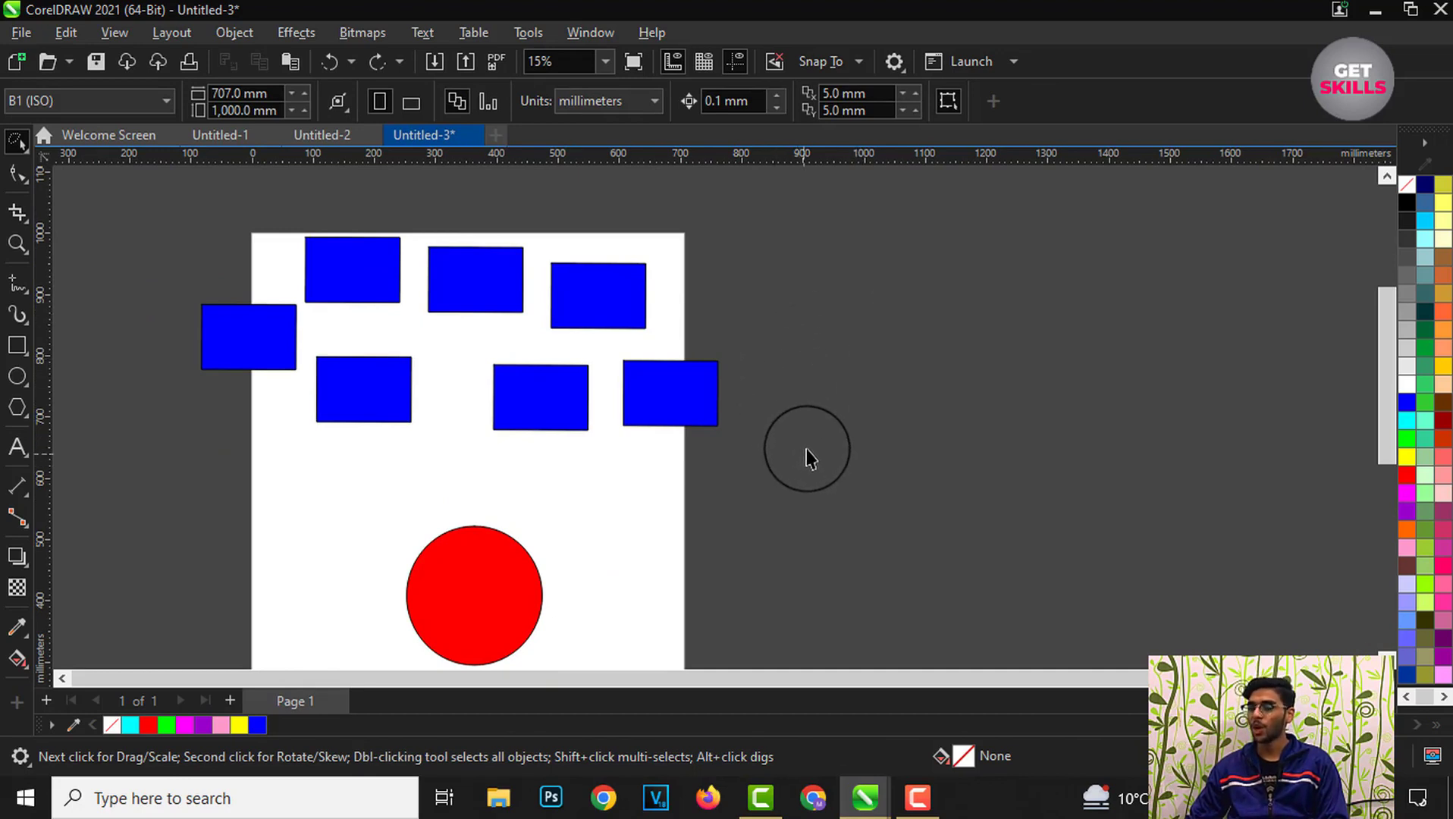
{"action": "scroll", "coordinate": [624, 349], "scroll_direction": "down", "scroll_amount": 1}
{"action": "scroll", "coordinate": [568, 322], "scroll_direction": "up", "scroll_amount": 1}
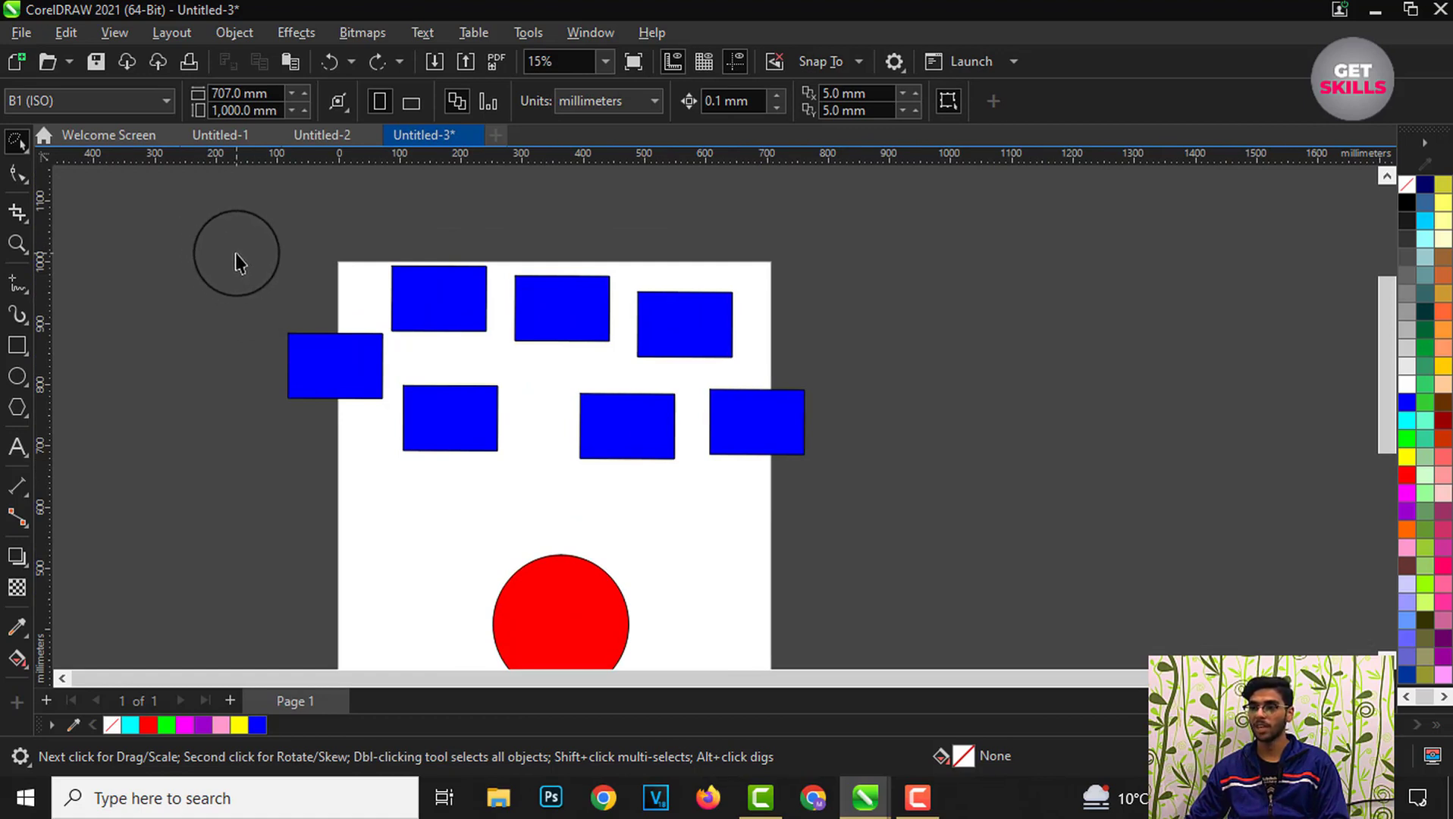
{"action": "mouse_move", "coordinate": [238, 262]}
{"action": "left_mouse_down"}
{"action": "mouse_move", "coordinate": [382, 222]}
{"action": "mouse_move", "coordinate": [714, 226]}
{"action": "mouse_move", "coordinate": [966, 381]}
{"action": "mouse_move", "coordinate": [919, 535]}
{"action": "mouse_move", "coordinate": [555, 544]}
{"action": "mouse_move", "coordinate": [347, 506]}
{"action": "mouse_move", "coordinate": [160, 375]}
{"action": "mouse_move", "coordinate": [164, 265]}
{"action": "mouse_move", "coordinate": [217, 211]}
{"action": "mouse_move", "coordinate": [263, 217]}
{"action": "left_mouse_up"}
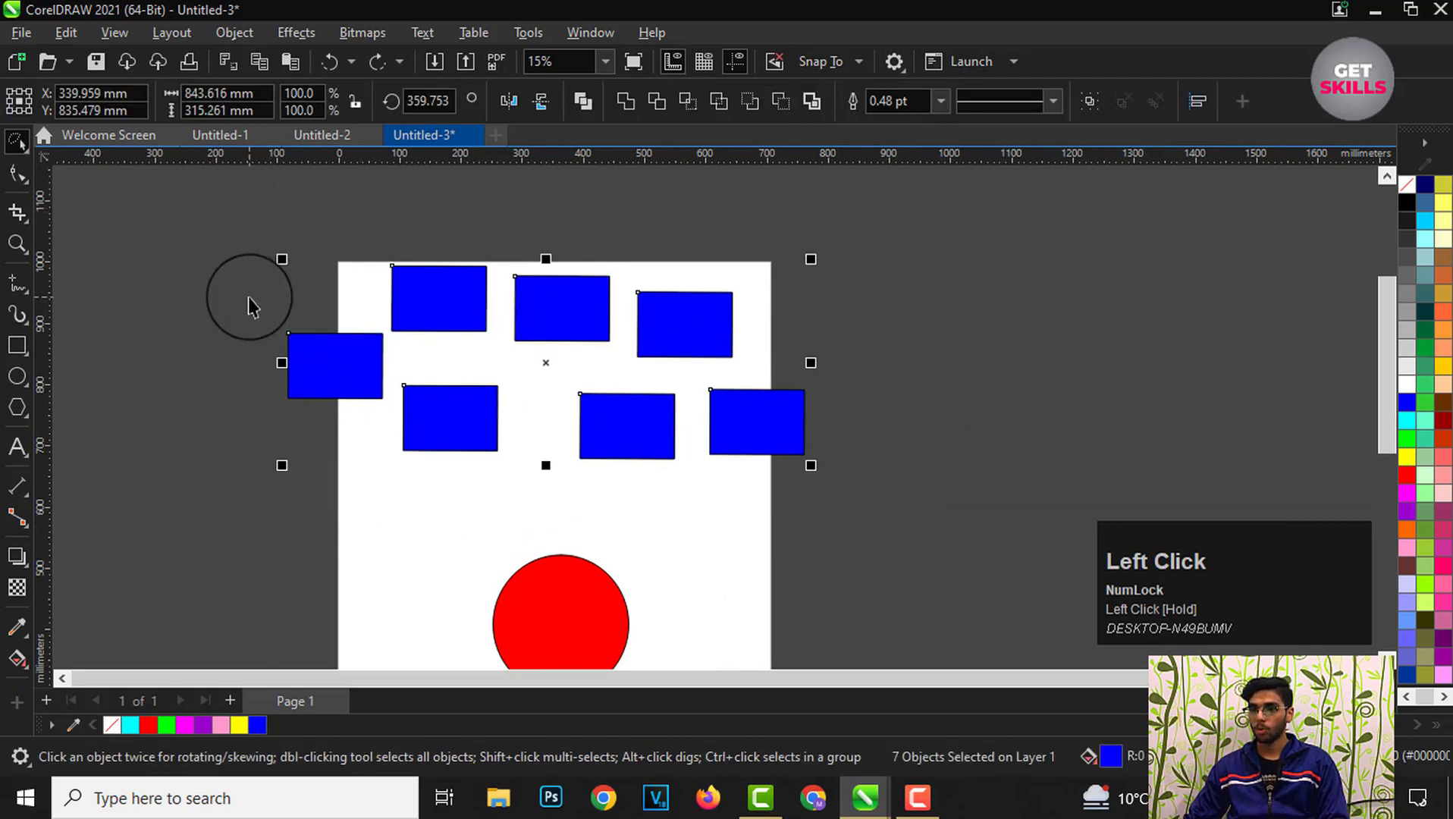
Step: Switch to the Free Transform tool and reshape the top-left rectangle to about 171 × 95 mm
{"action": "left_click", "coordinate": [27, 152]}
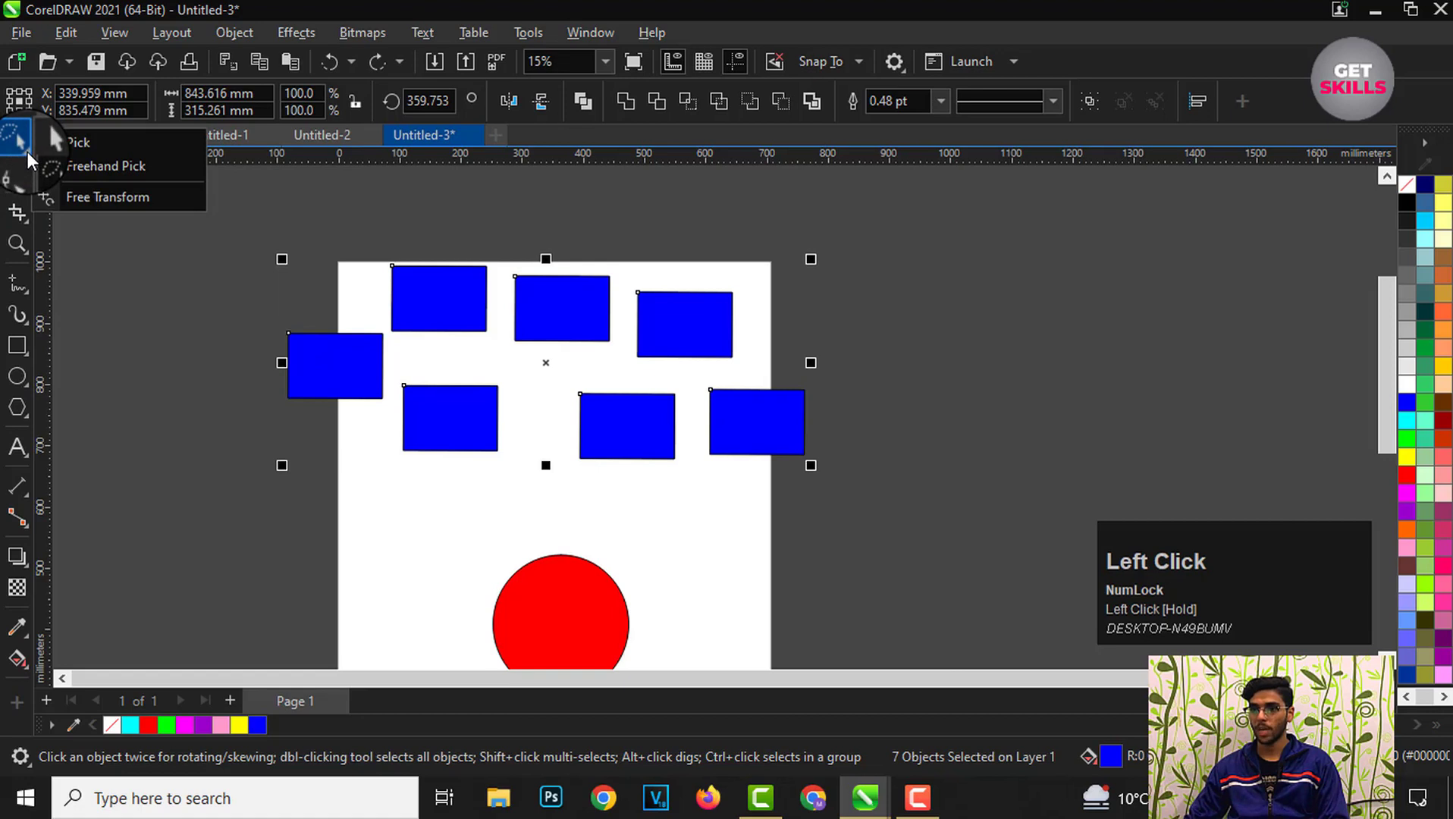
{"action": "left_click", "coordinate": [87, 190]}
{"action": "scroll", "coordinate": [513, 425], "scroll_direction": "down", "scroll_amount": 2}
{"action": "scroll", "coordinate": [405, 344], "scroll_direction": "up", "scroll_amount": 1}
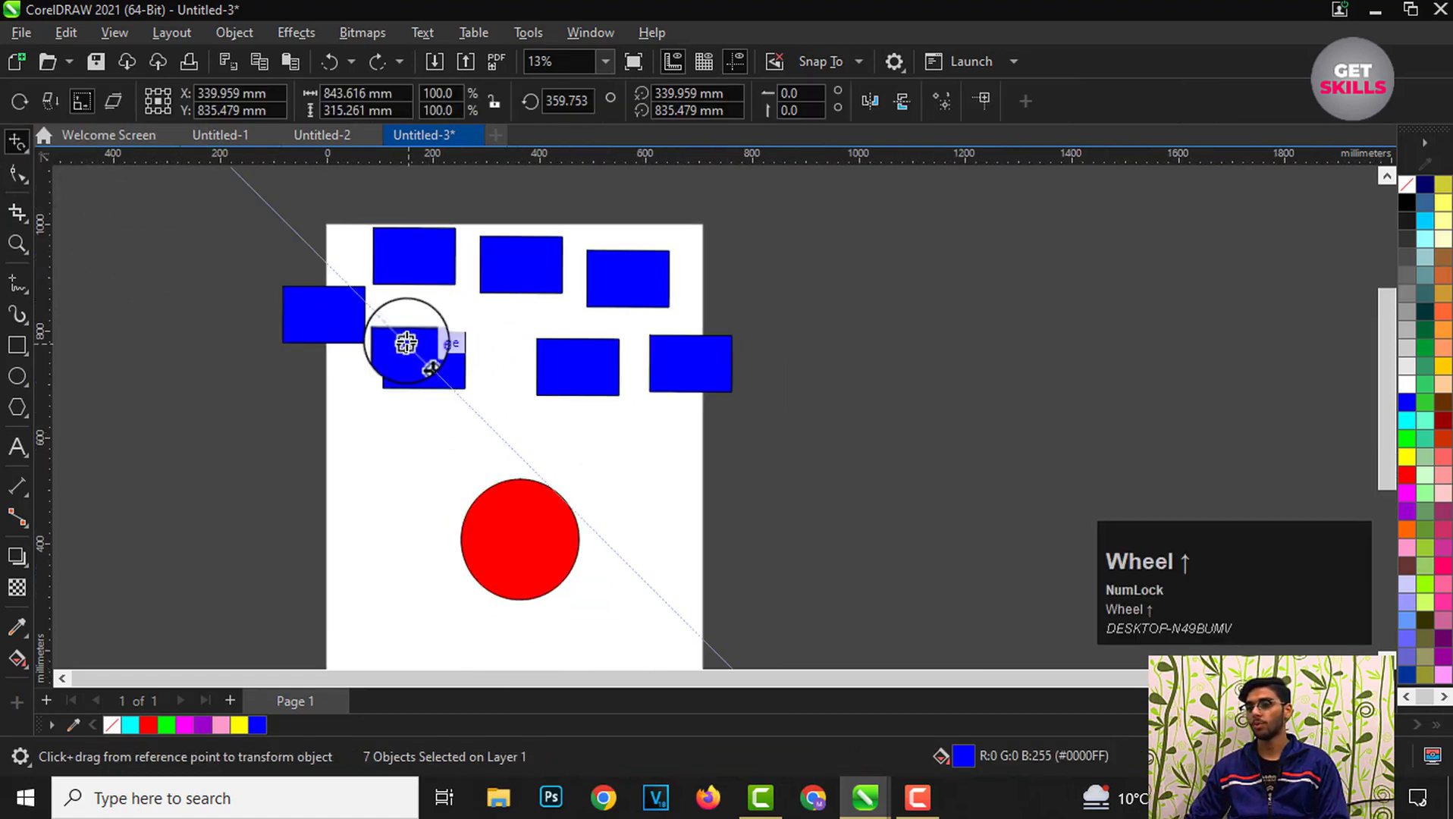
{"action": "left_click", "coordinate": [417, 254]}
{"action": "scroll", "coordinate": [413, 248], "scroll_direction": "up", "scroll_amount": 3}
{"action": "mouse_move", "coordinate": [395, 257]}
{"action": "left_mouse_down"}
{"action": "mouse_move", "coordinate": [470, 276]}
{"action": "mouse_move", "coordinate": [407, 268]}
{"action": "left_mouse_up"}
{"action": "scroll", "coordinate": [402, 265], "scroll_direction": "down", "scroll_amount": 3}
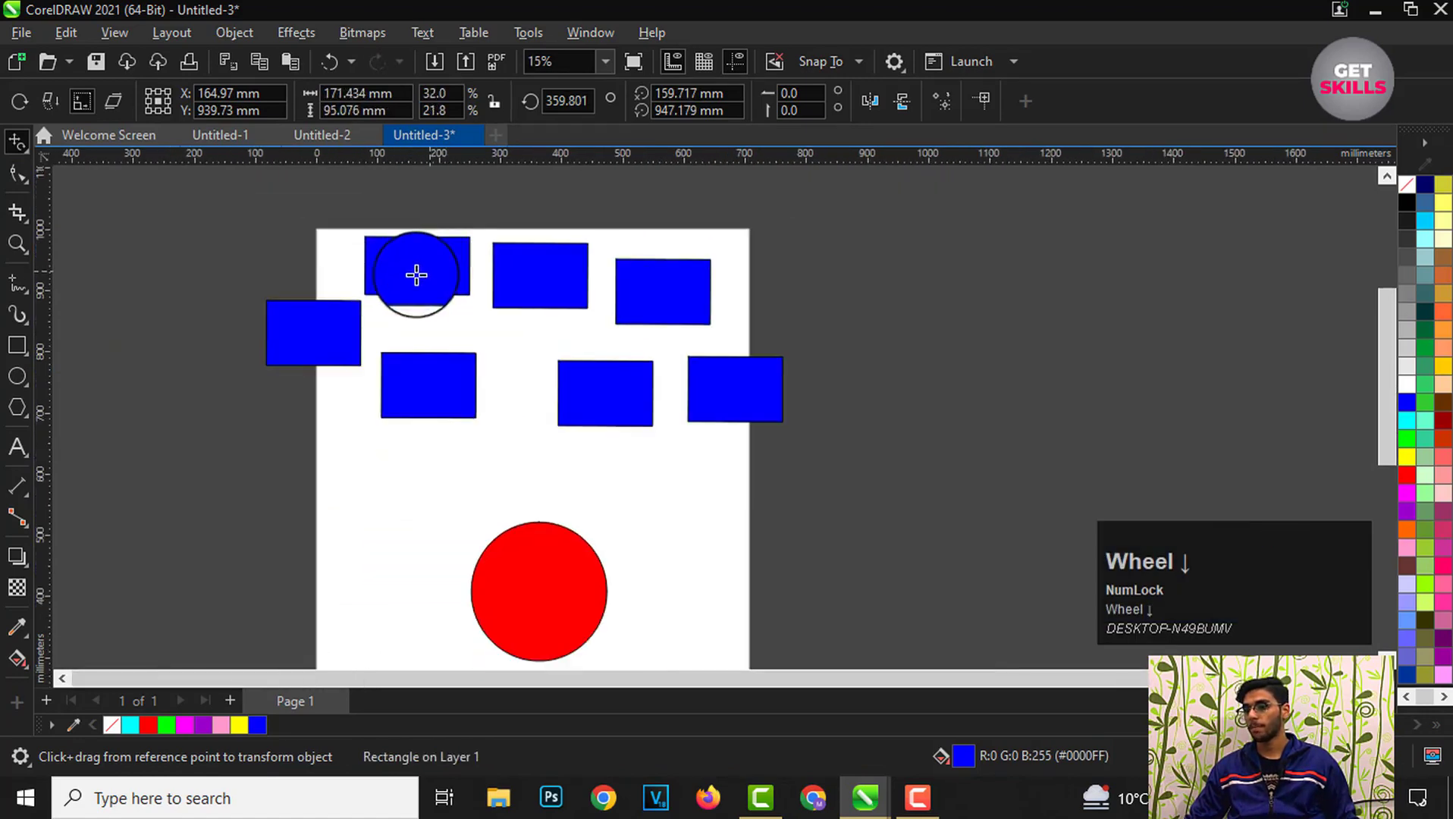
Step: Stretch the rightmost lower rectangle with Free Transform into a thin horizontal bar about 326 × 8 mm
{"action": "scroll", "coordinate": [859, 444], "scroll_direction": "up", "scroll_amount": 2}
{"action": "scroll", "coordinate": [555, 271], "scroll_direction": "up", "scroll_amount": 2}
{"action": "left_click", "coordinate": [574, 341]}
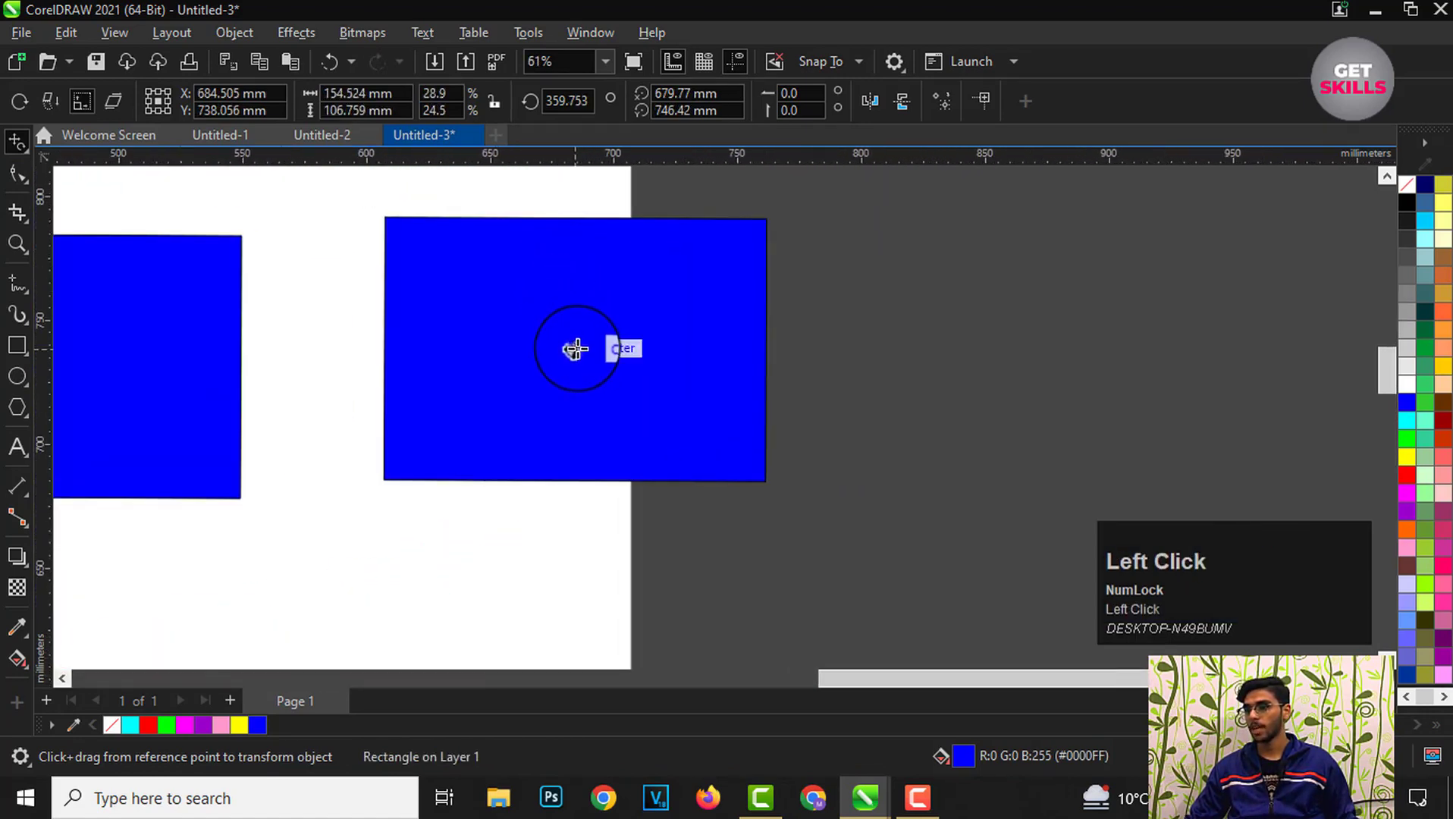
{"action": "scroll", "coordinate": [626, 346], "scroll_direction": "down", "scroll_amount": 2}
{"action": "scroll", "coordinate": [608, 328], "scroll_direction": "up", "scroll_amount": 1}
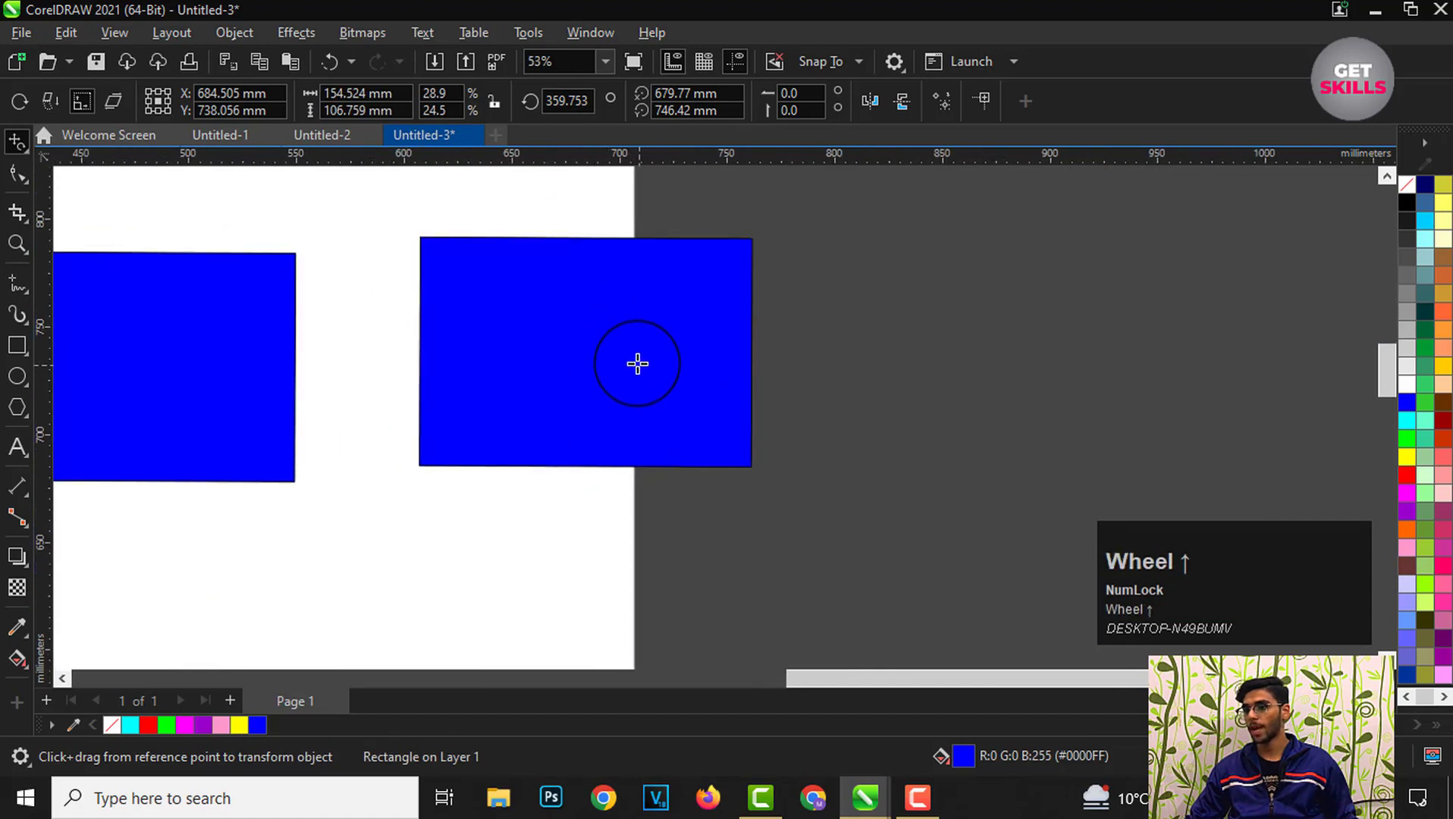
{"action": "left_click_drag", "start_coordinate": [636, 363], "coordinate": [707, 440]}
{"action": "scroll", "coordinate": [675, 398], "scroll_direction": "down", "scroll_amount": 2}
{"action": "scroll", "coordinate": [425, 395], "scroll_direction": "down", "scroll_amount": 1}
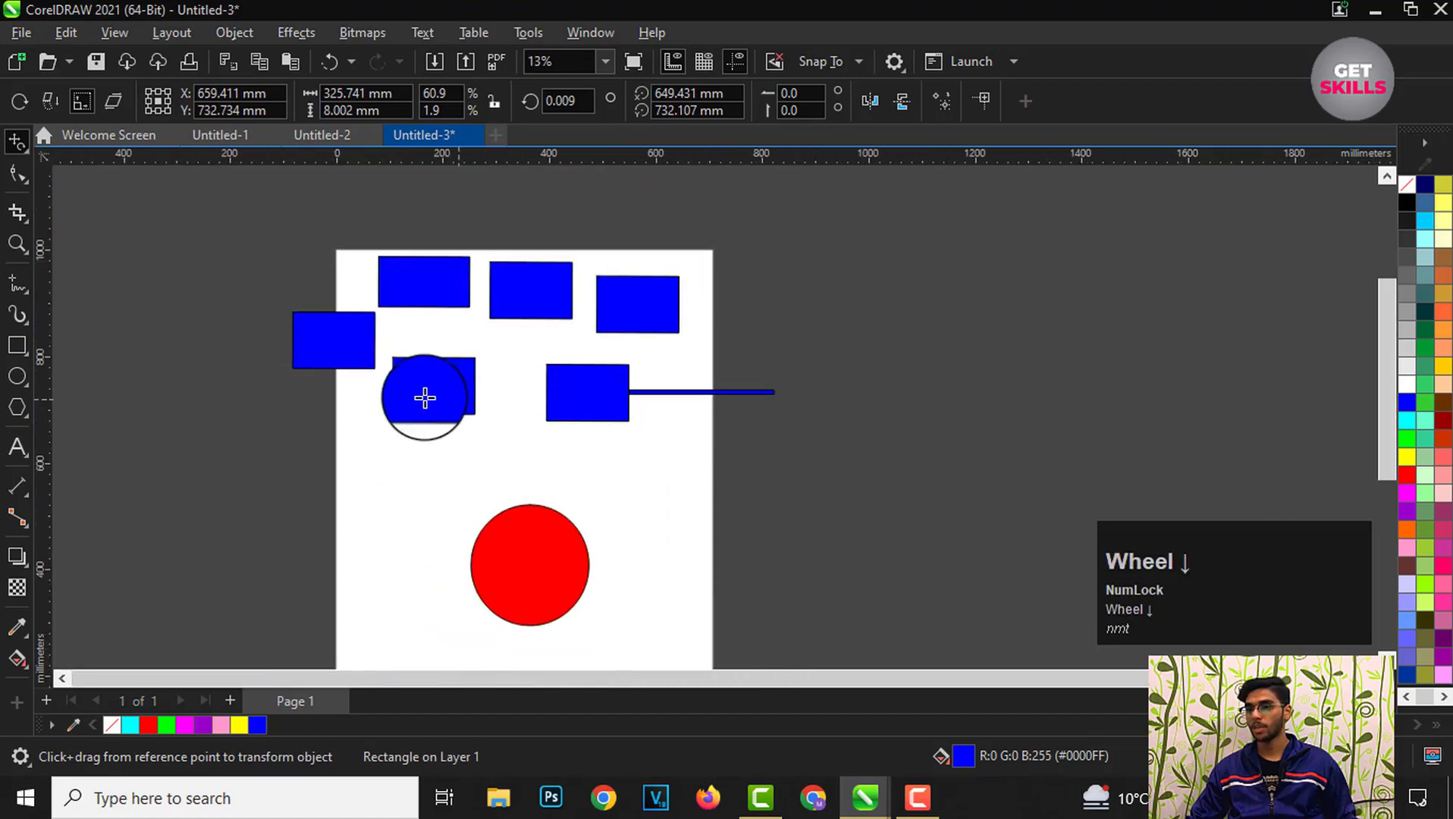
Step: Reshape the lower-left rectangle with Free Transform into a tall rectangle about 77 × 185 mm
{"action": "scroll", "coordinate": [432, 380], "scroll_direction": "up", "scroll_amount": 1}
{"action": "scroll", "coordinate": [413, 371], "scroll_direction": "up", "scroll_amount": 1}
{"action": "left_click_drag", "start_coordinate": [455, 388], "coordinate": [415, 353]}
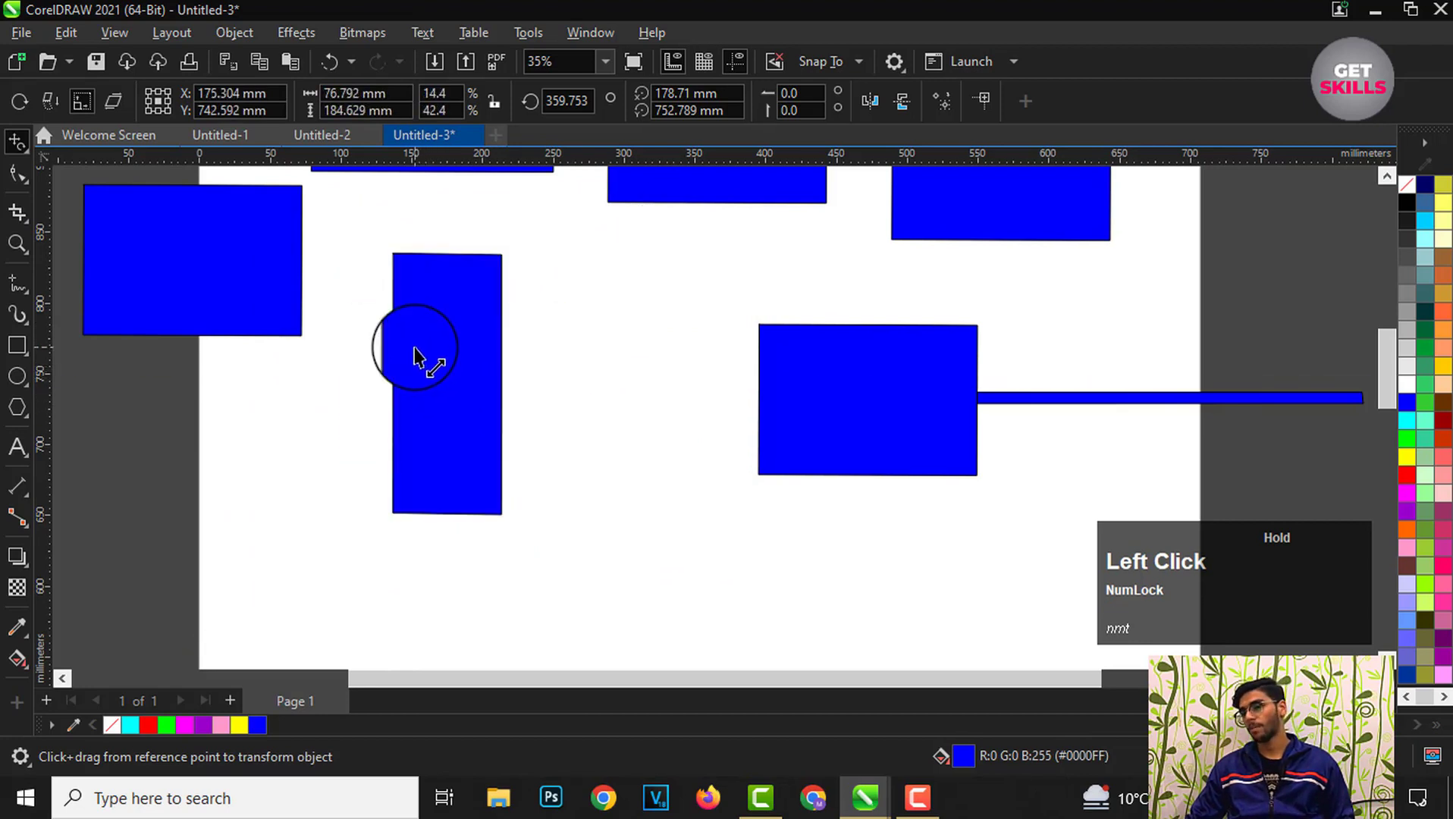
Step: Rotate the tall rectangle about 181° with Free Transform around a point in the right rectangle, placing it at the bar's end
{"action": "scroll", "coordinate": [414, 349], "scroll_direction": "up", "scroll_amount": 1}
{"action": "scroll", "coordinate": [464, 376], "scroll_direction": "down", "scroll_amount": 2}
{"action": "scroll", "coordinate": [827, 431], "scroll_direction": "up", "scroll_amount": 1}
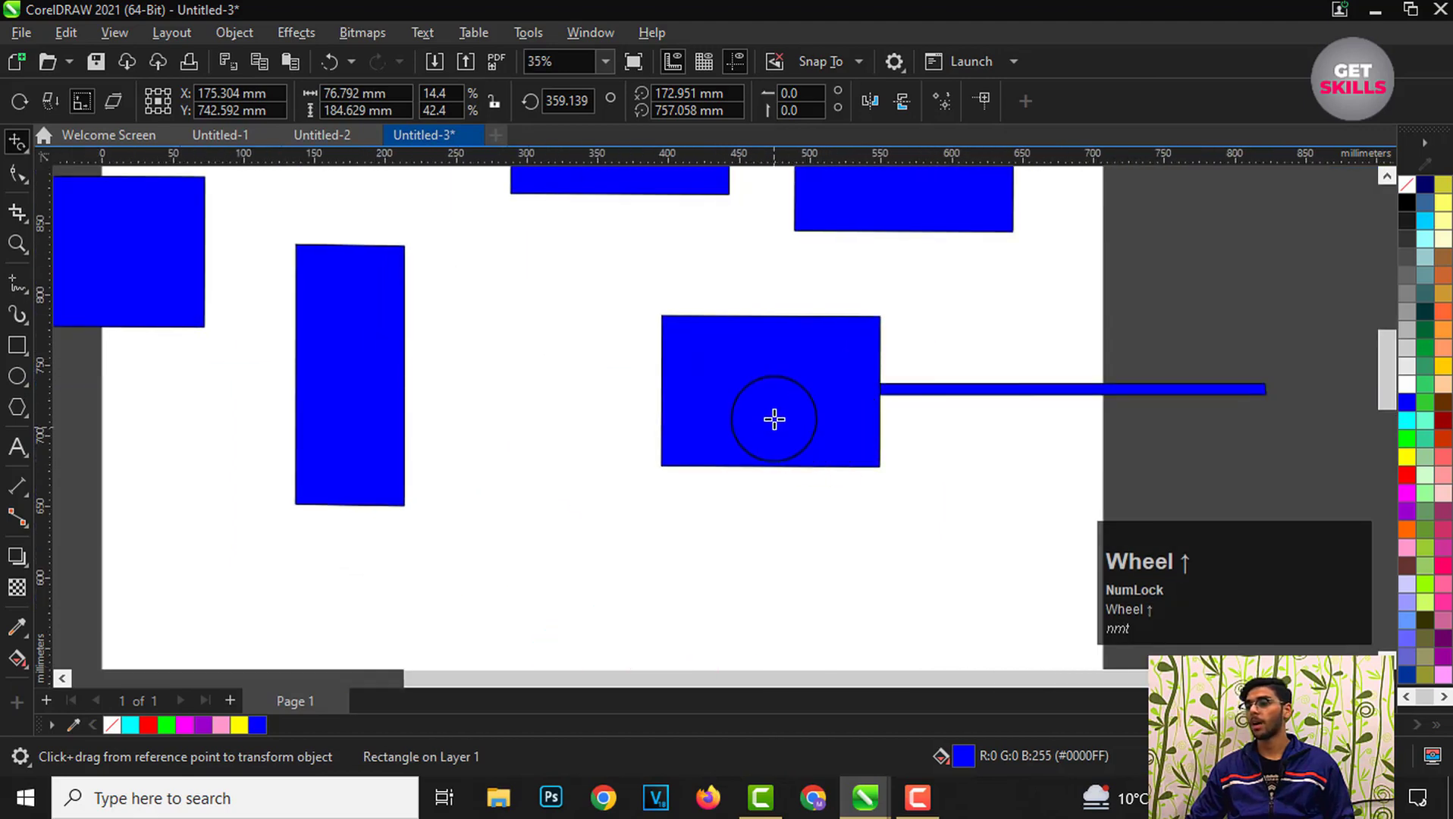
{"action": "left_click_drag", "start_coordinate": [772, 419], "coordinate": [740, 418]}
Step: Stretch the red circle with Free Transform into an ellipse about 456 × 302 mm
{"action": "scroll", "coordinate": [725, 416], "scroll_direction": "down", "scroll_amount": 1}
{"action": "scroll", "coordinate": [810, 418], "scroll_direction": "up", "scroll_amount": 1}
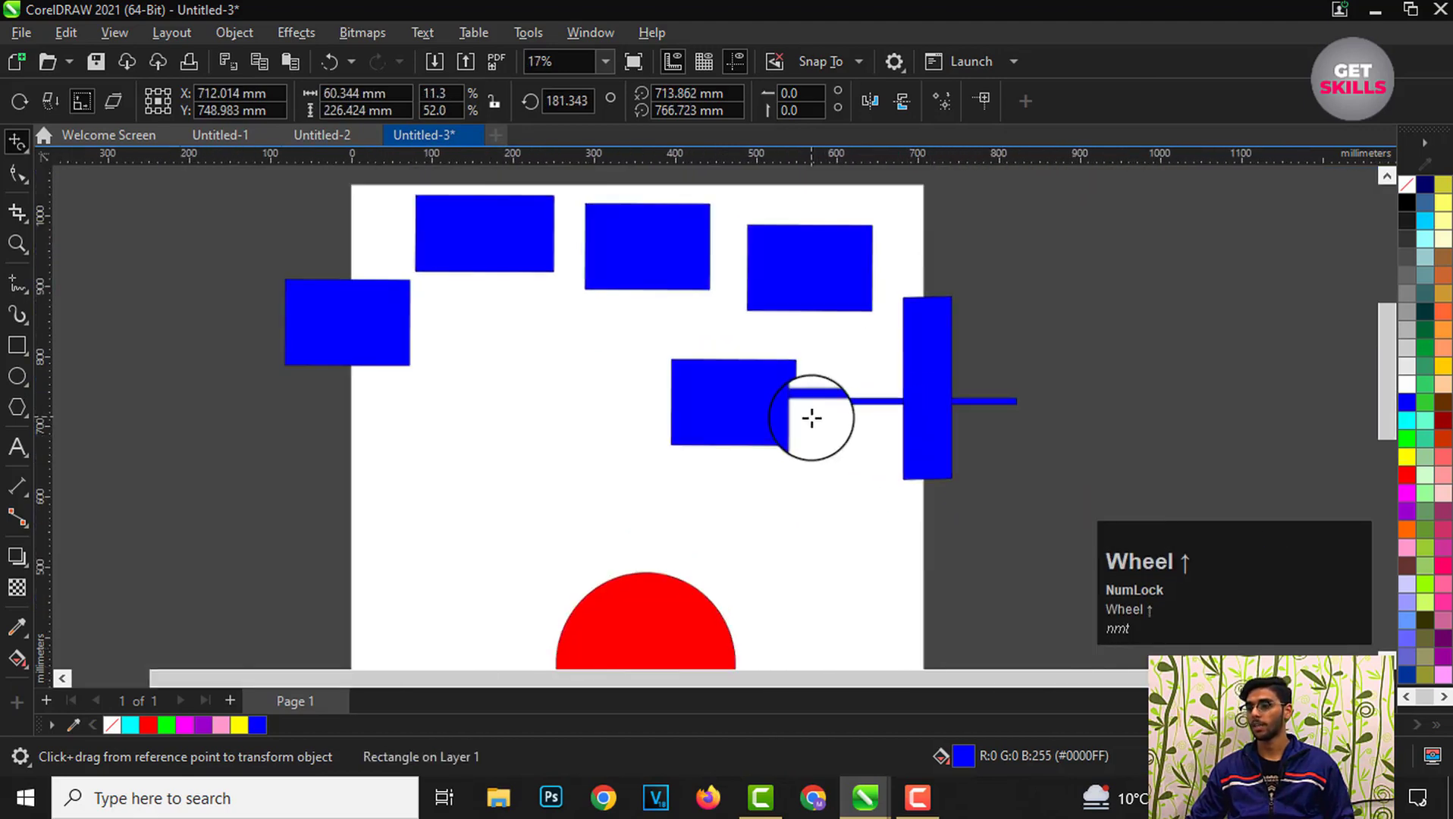
{"action": "scroll", "coordinate": [762, 435], "scroll_direction": "down", "scroll_amount": 1}
{"action": "scroll", "coordinate": [817, 303], "scroll_direction": "up", "scroll_amount": 1}
{"action": "scroll", "coordinate": [789, 368], "scroll_direction": "down", "scroll_amount": 1}
{"action": "scroll", "coordinate": [661, 595], "scroll_direction": "up", "scroll_amount": 1}
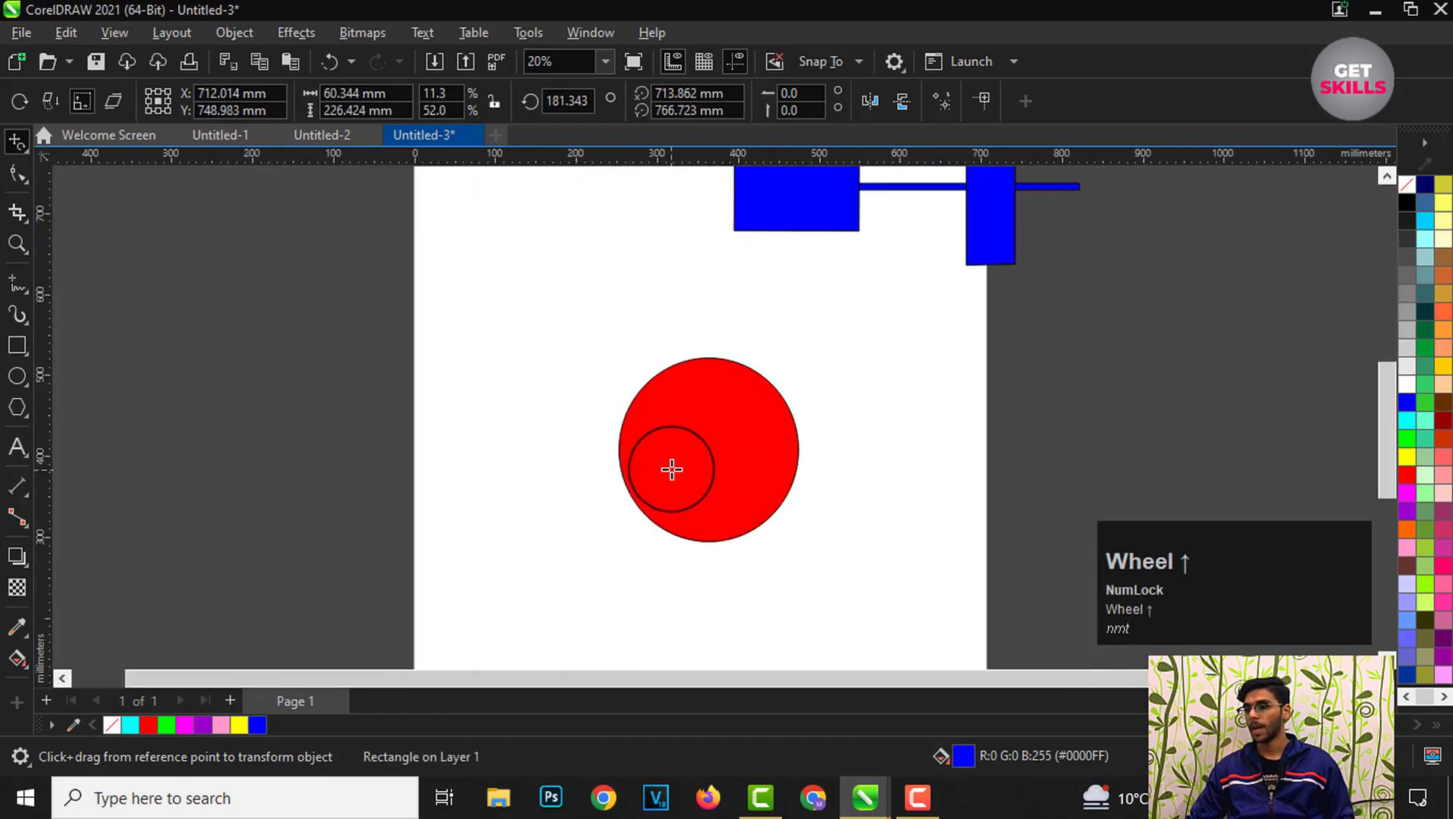
{"action": "left_click", "coordinate": [706, 469]}
{"action": "mouse_move", "coordinate": [699, 458]}
{"action": "left_mouse_down"}
{"action": "mouse_move", "coordinate": [830, 473]}
{"action": "mouse_move", "coordinate": [733, 473]}
{"action": "mouse_move", "coordinate": [711, 366]}
{"action": "mouse_move", "coordinate": [718, 426]}
{"action": "mouse_move", "coordinate": [768, 448]}
{"action": "mouse_move", "coordinate": [721, 448]}
{"action": "left_mouse_up"}
{"action": "scroll", "coordinate": [769, 515], "scroll_direction": "down", "scroll_amount": 5}
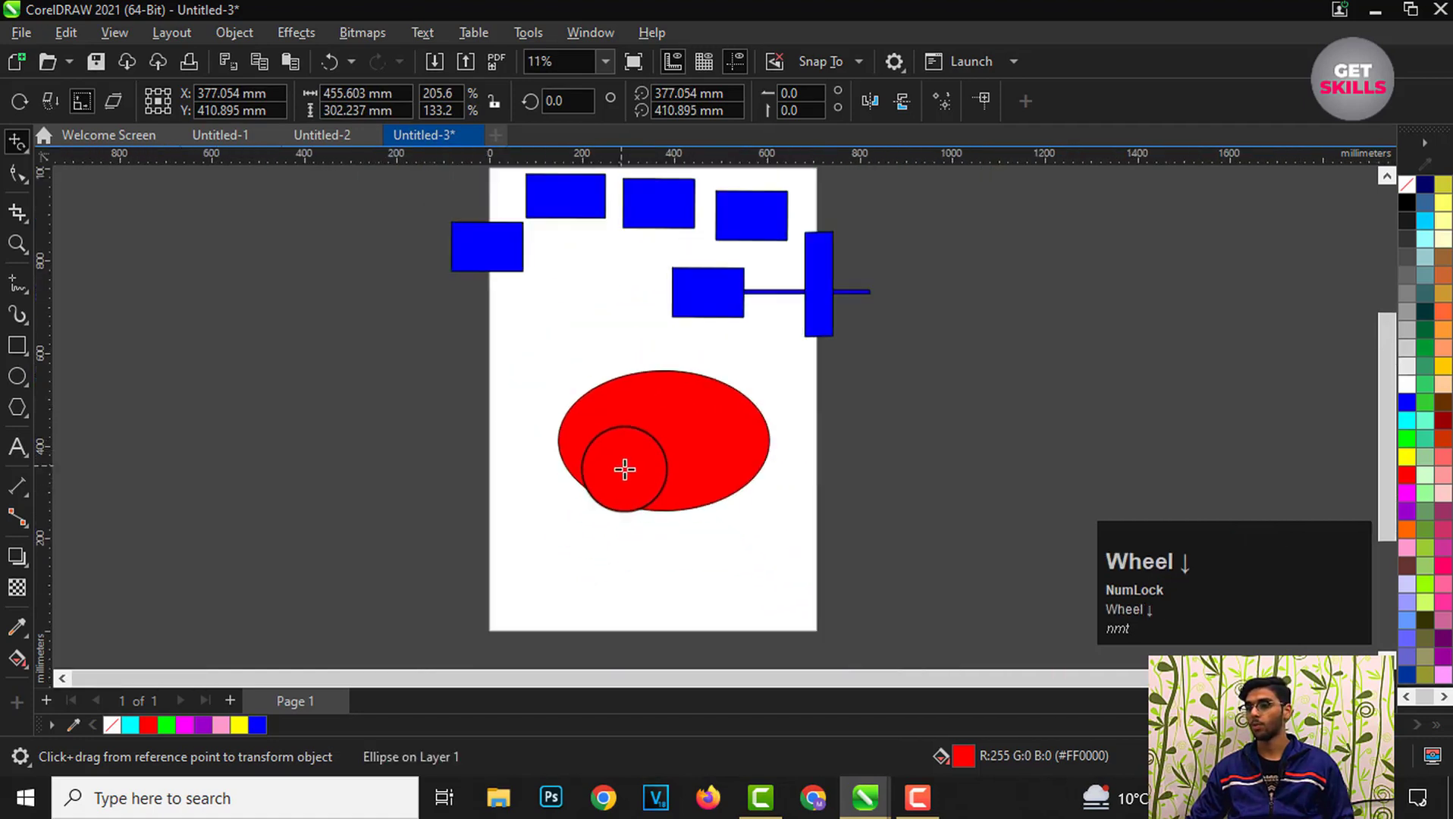
Step: Switch back to the Pick tool and deselect all objects
{"action": "scroll", "coordinate": [675, 334], "scroll_direction": "up", "scroll_amount": 3}
{"action": "scroll", "coordinate": [662, 296], "scroll_direction": "up", "scroll_amount": 2}
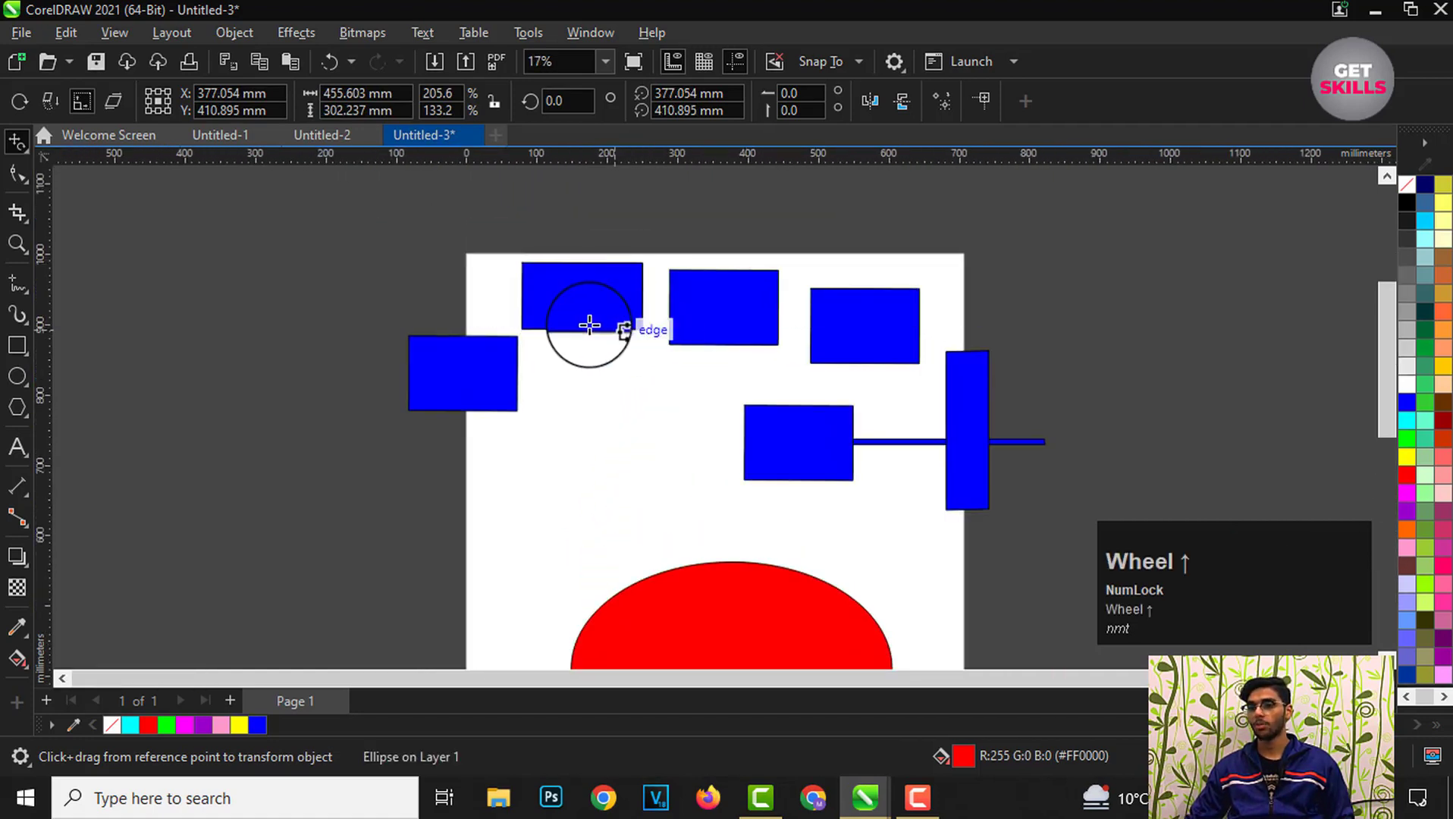
{"action": "left_click", "coordinate": [14, 149]}
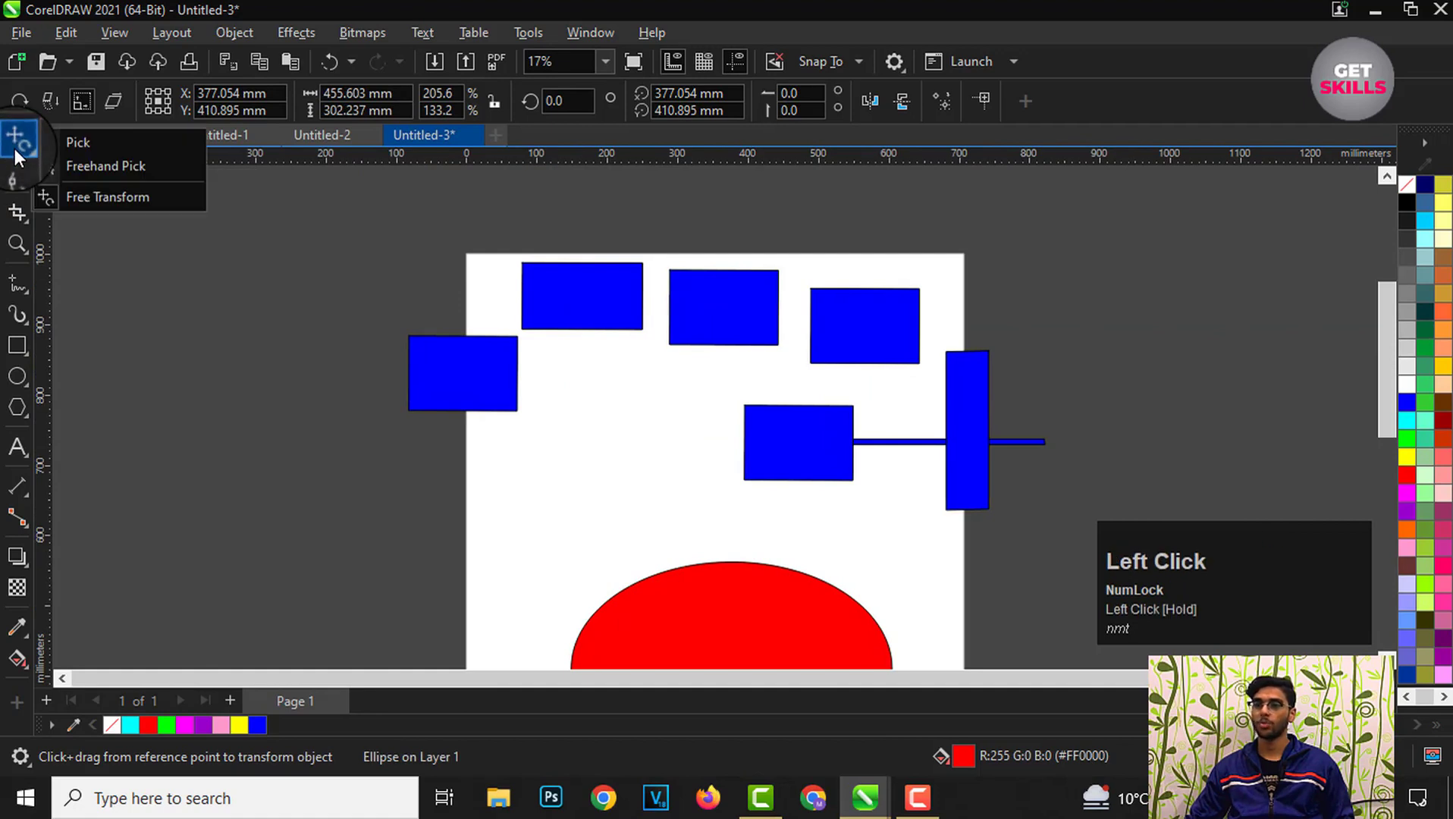
{"action": "left_click_drag", "start_coordinate": [15, 148], "coordinate": [80, 148]}
{"action": "left_click", "coordinate": [194, 296]}
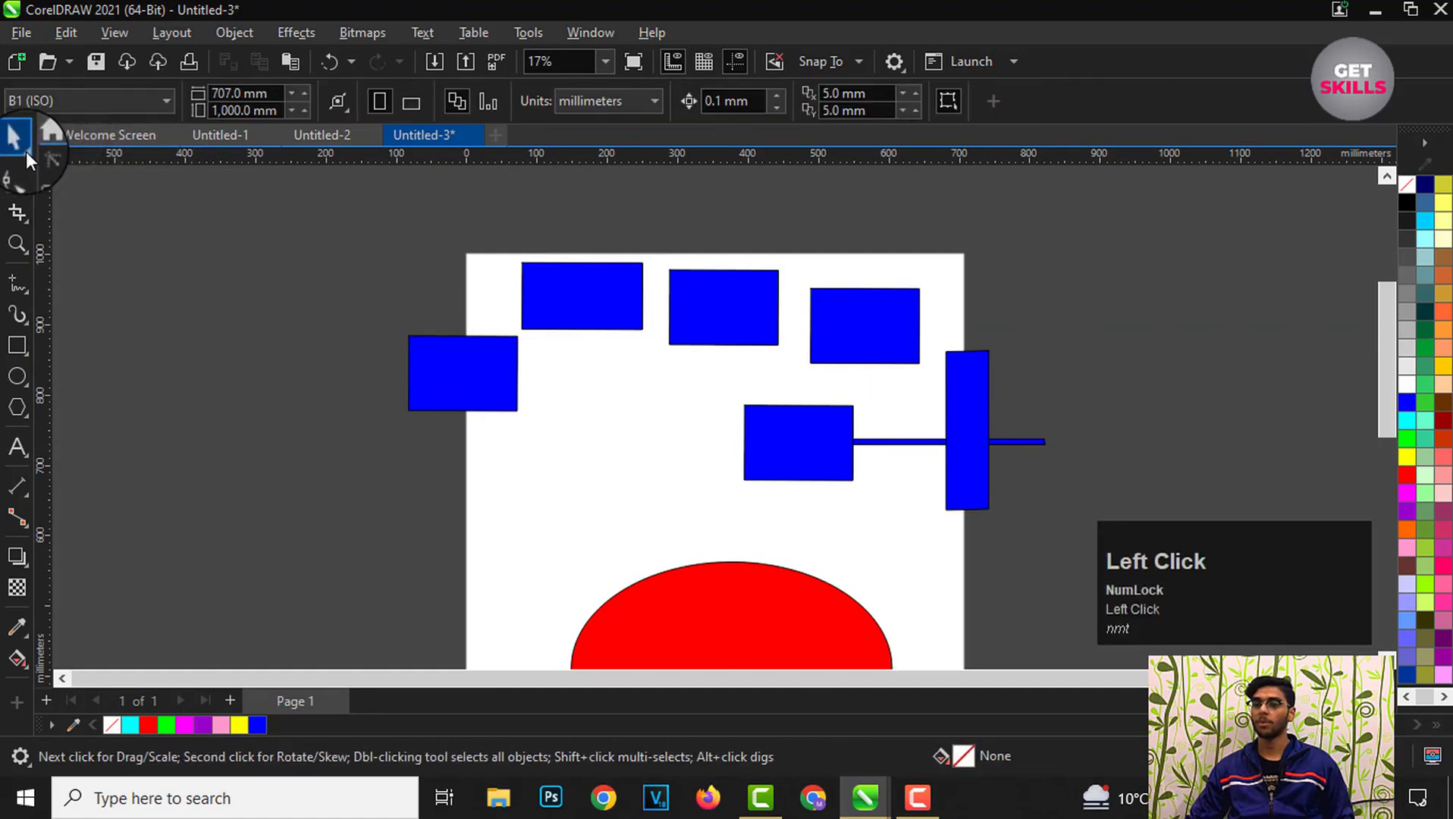
Step: Lasso-select the seven blue rectangles with the Freehand Pick tool
{"action": "left_click", "coordinate": [26, 152]}
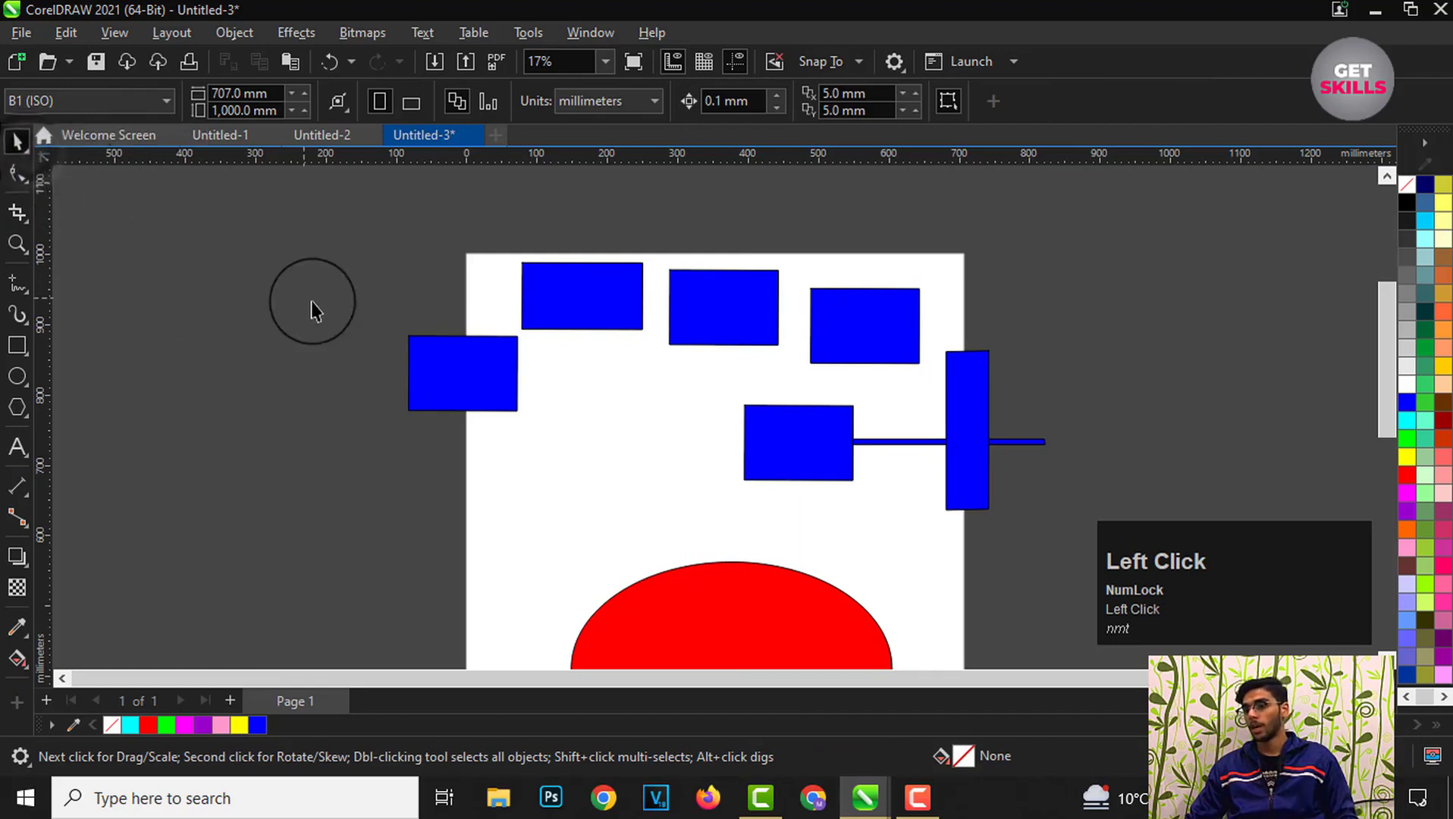
{"action": "scroll", "coordinate": [327, 311], "scroll_direction": "down", "scroll_amount": 2}
{"action": "scroll", "coordinate": [513, 328], "scroll_direction": "up", "scroll_amount": 1}
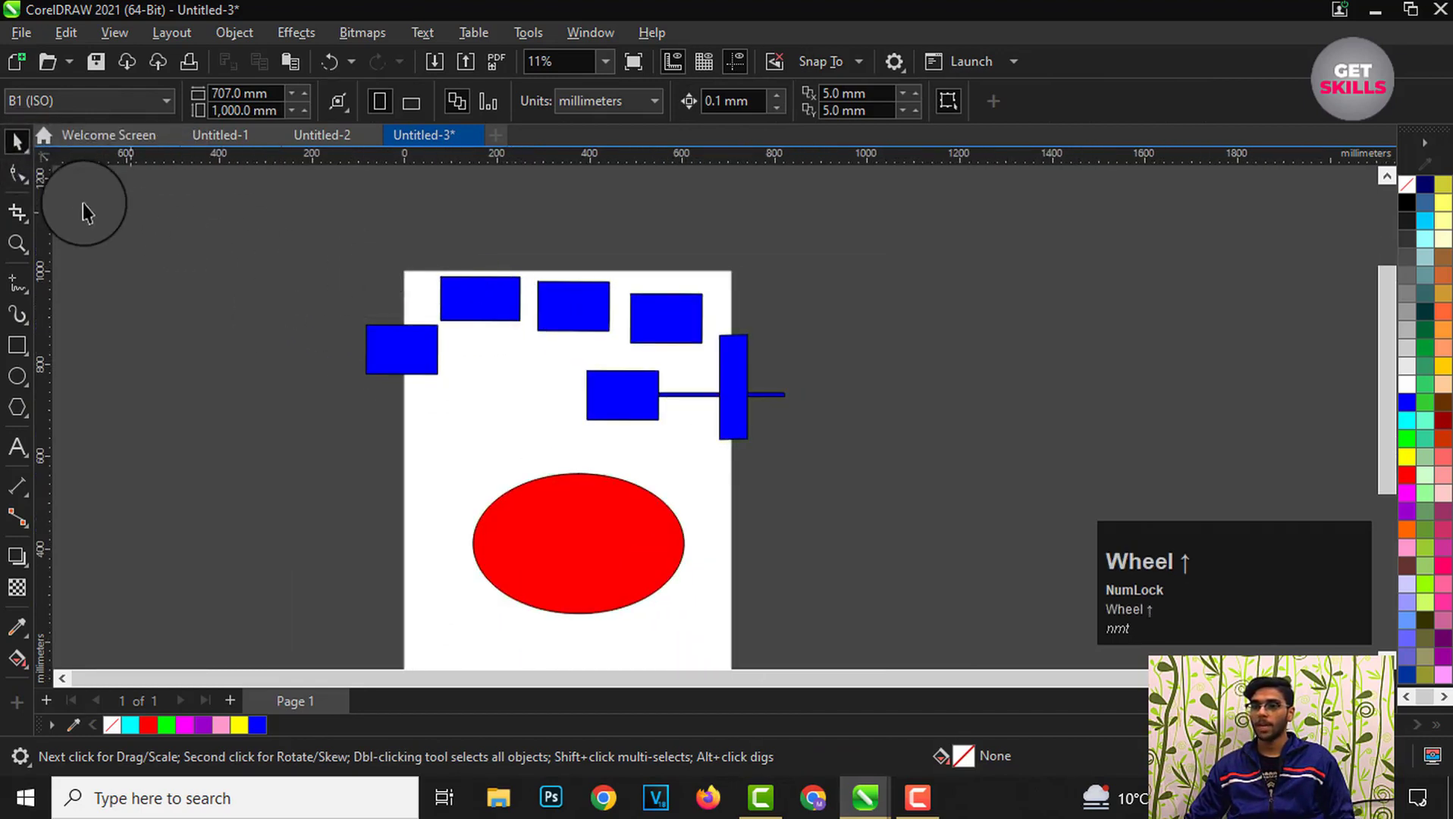
{"action": "left_click", "coordinate": [28, 150]}
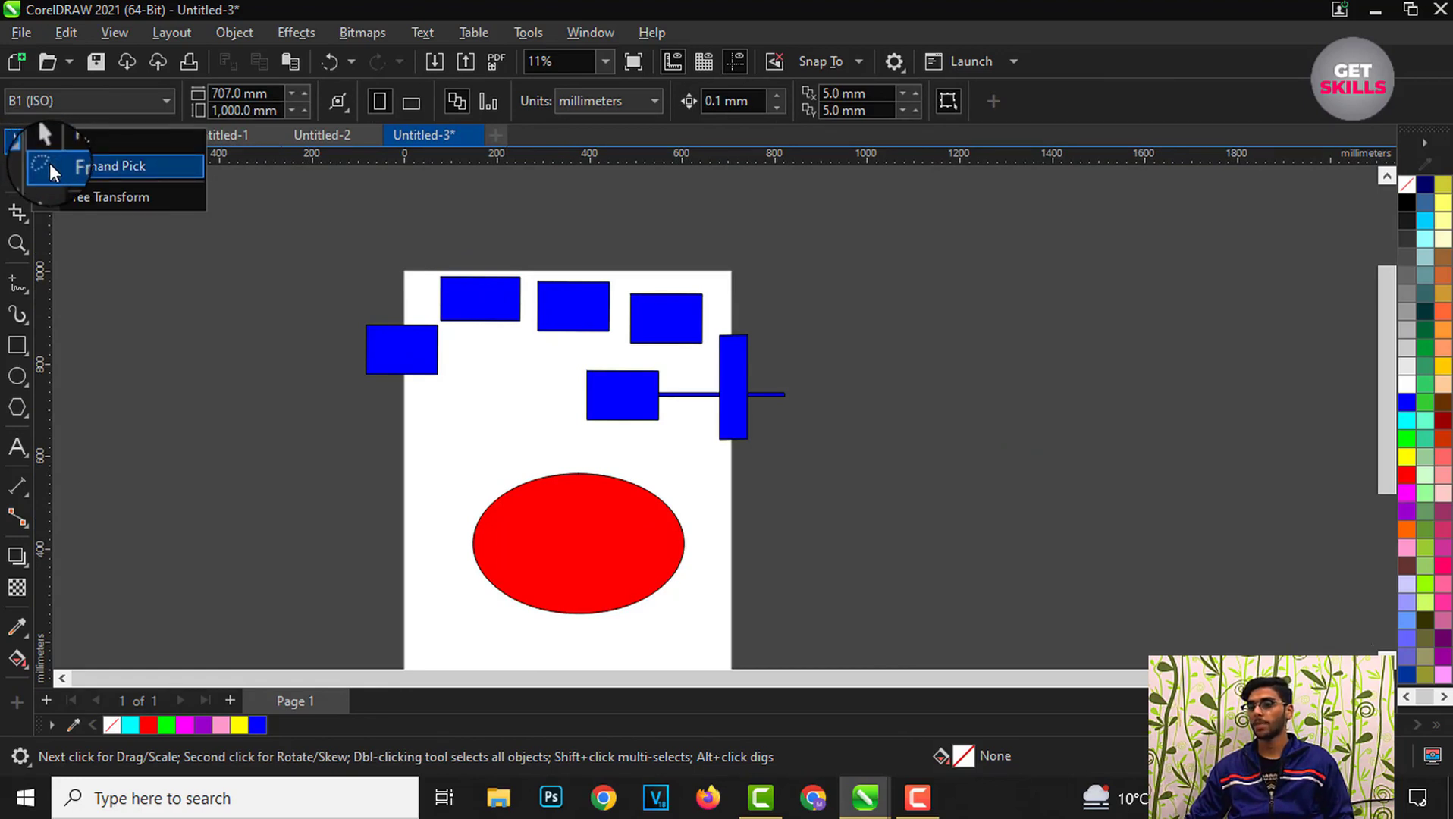
{"action": "left_click", "coordinate": [48, 164]}
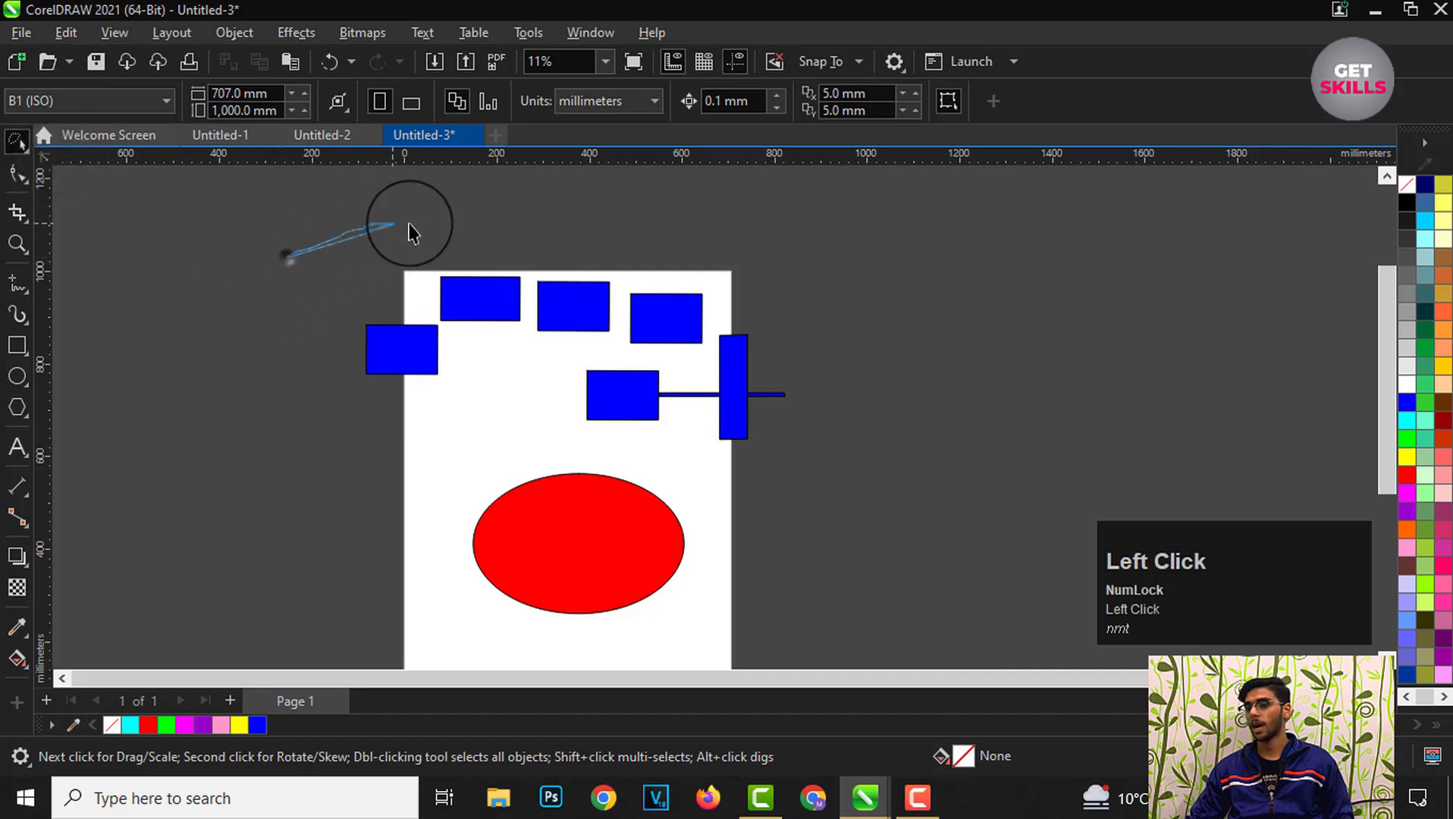
{"action": "mouse_move", "coordinate": [410, 233]}
{"action": "left_mouse_down"}
{"action": "mouse_move", "coordinate": [853, 345]}
{"action": "mouse_move", "coordinate": [868, 455]}
{"action": "mouse_move", "coordinate": [791, 508]}
{"action": "mouse_move", "coordinate": [623, 507]}
{"action": "mouse_move", "coordinate": [454, 483]}
{"action": "mouse_move", "coordinate": [307, 406]}
{"action": "left_mouse_up"}
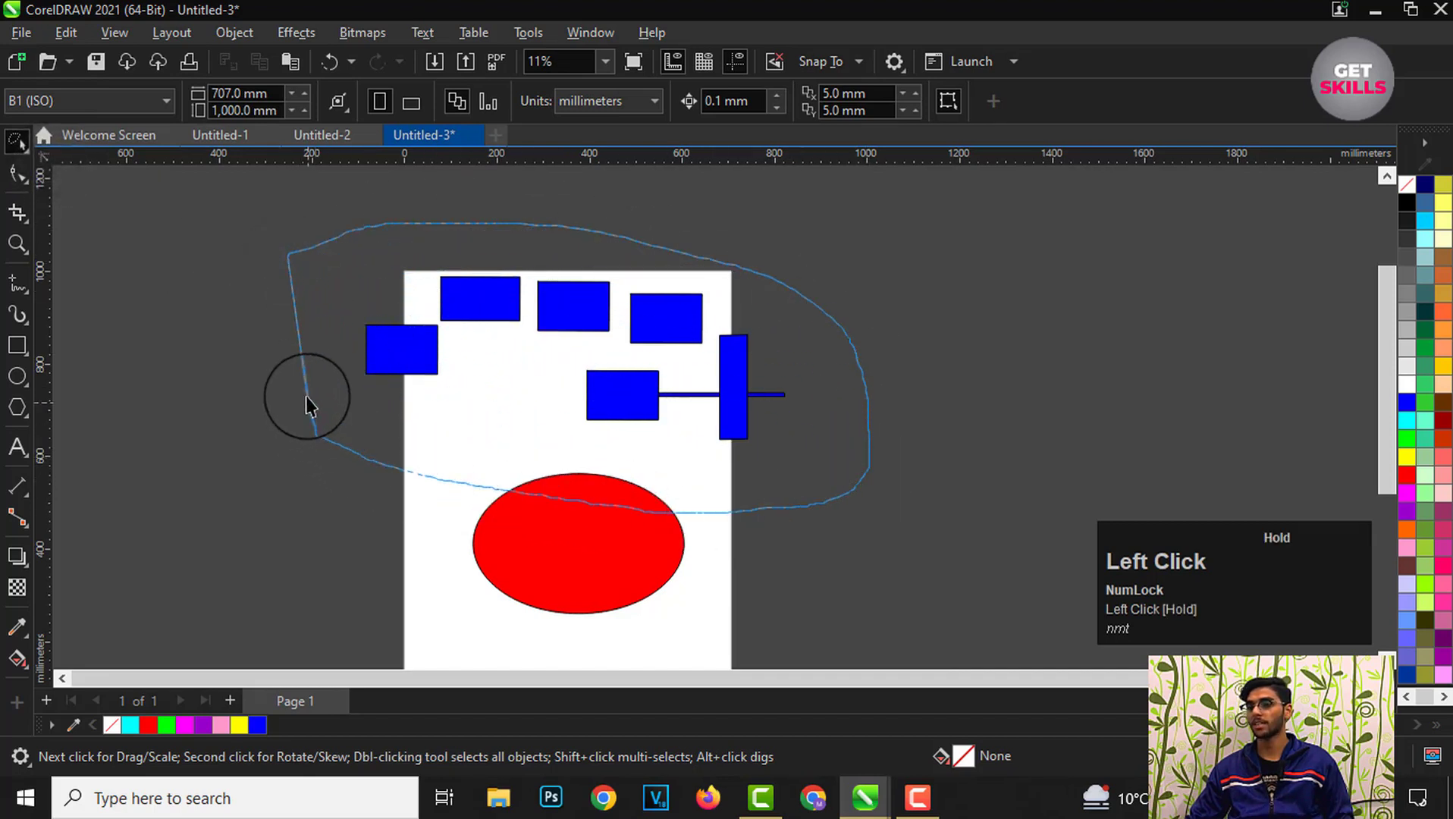
{"action": "left_click_drag", "start_coordinate": [286, 256], "coordinate": [288, 258]}
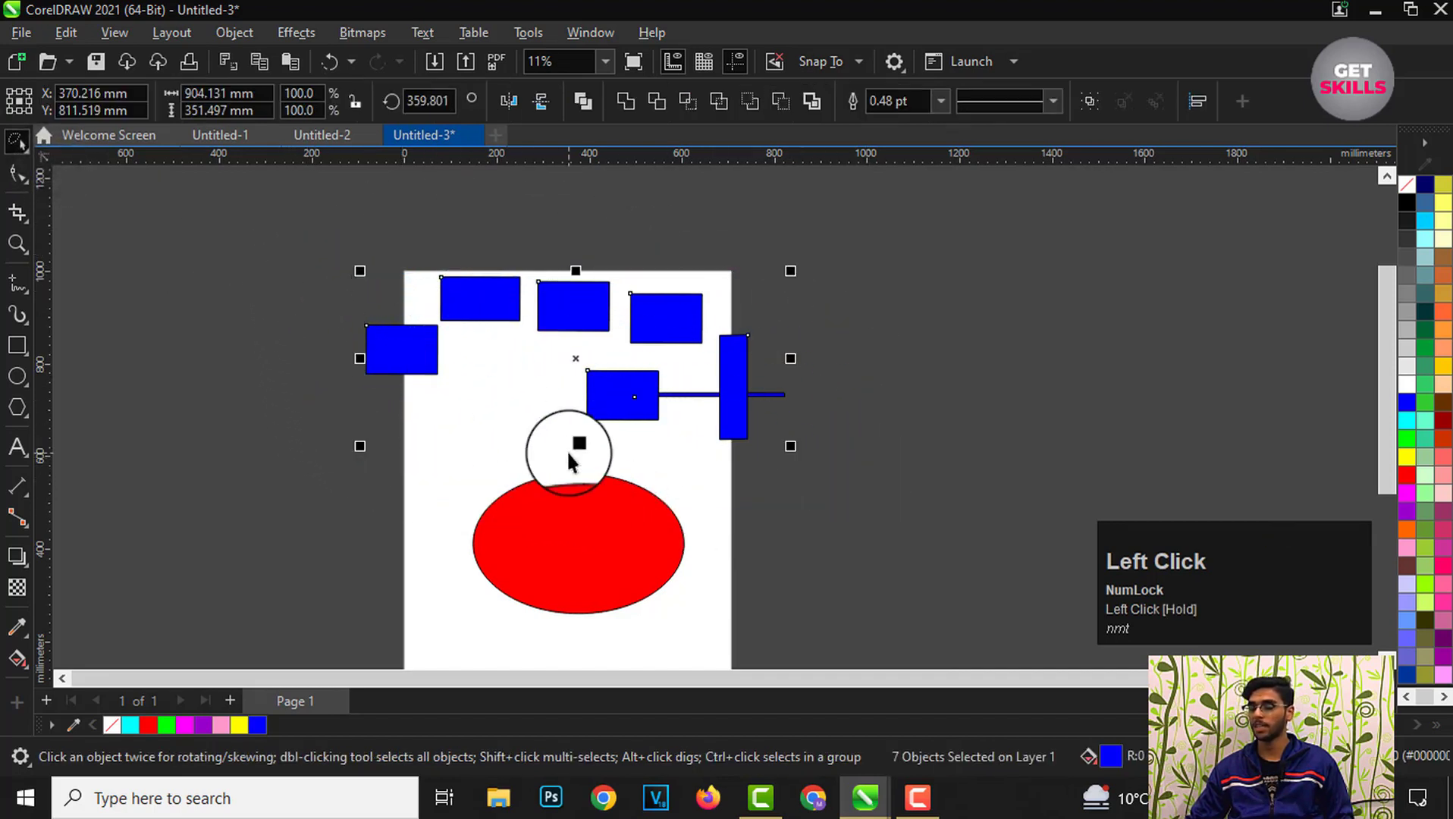
Step: Deselect, then lasso all shapes including the red ellipse with the Freehand Pick tool
{"action": "scroll", "coordinate": [648, 419], "scroll_direction": "down", "scroll_amount": 1}
{"action": "scroll", "coordinate": [545, 432], "scroll_direction": "up", "scroll_amount": 1}
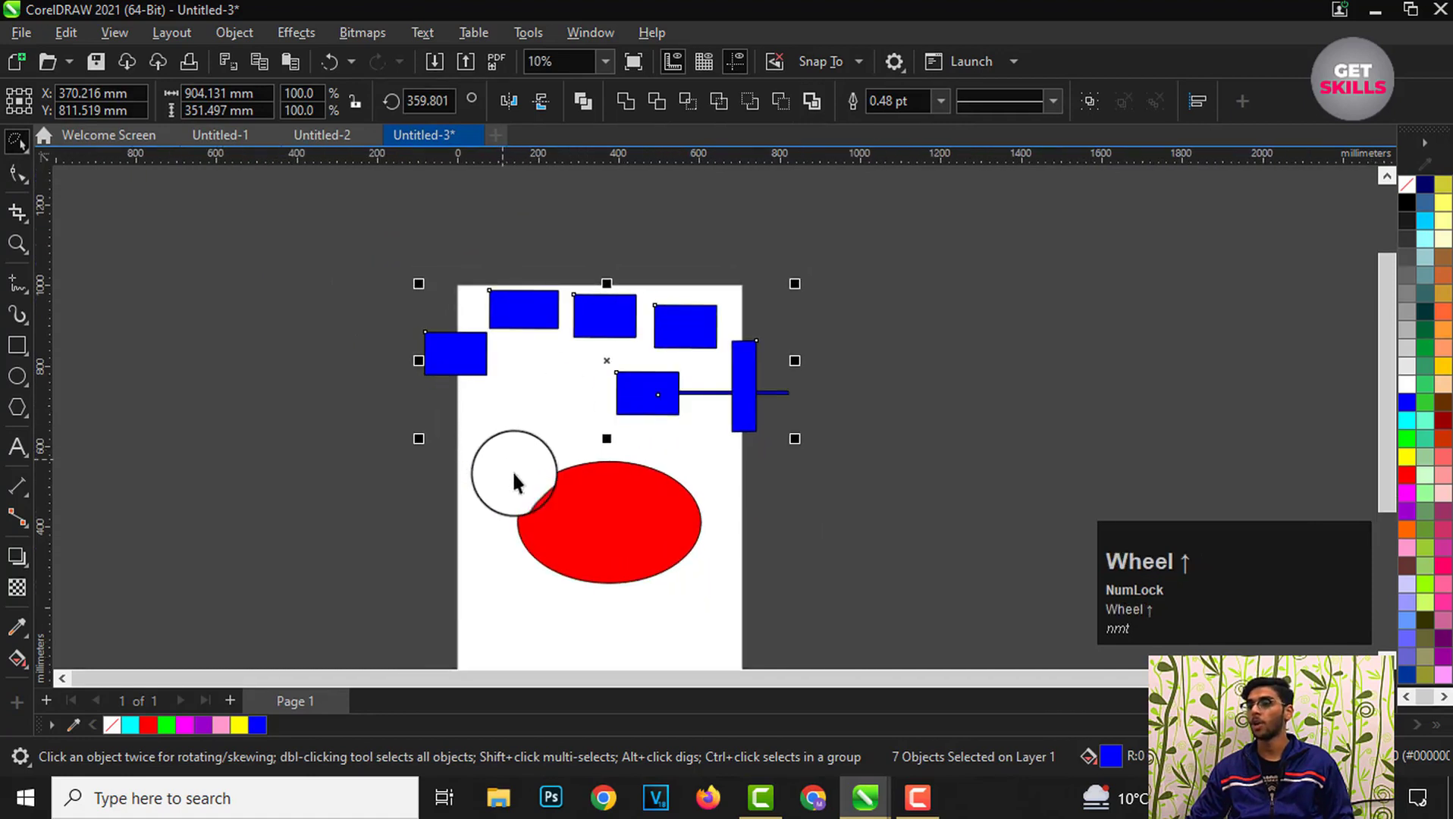
{"action": "scroll", "coordinate": [584, 540], "scroll_direction": "up", "scroll_amount": 2}
{"action": "scroll", "coordinate": [525, 409], "scroll_direction": "down", "scroll_amount": 2}
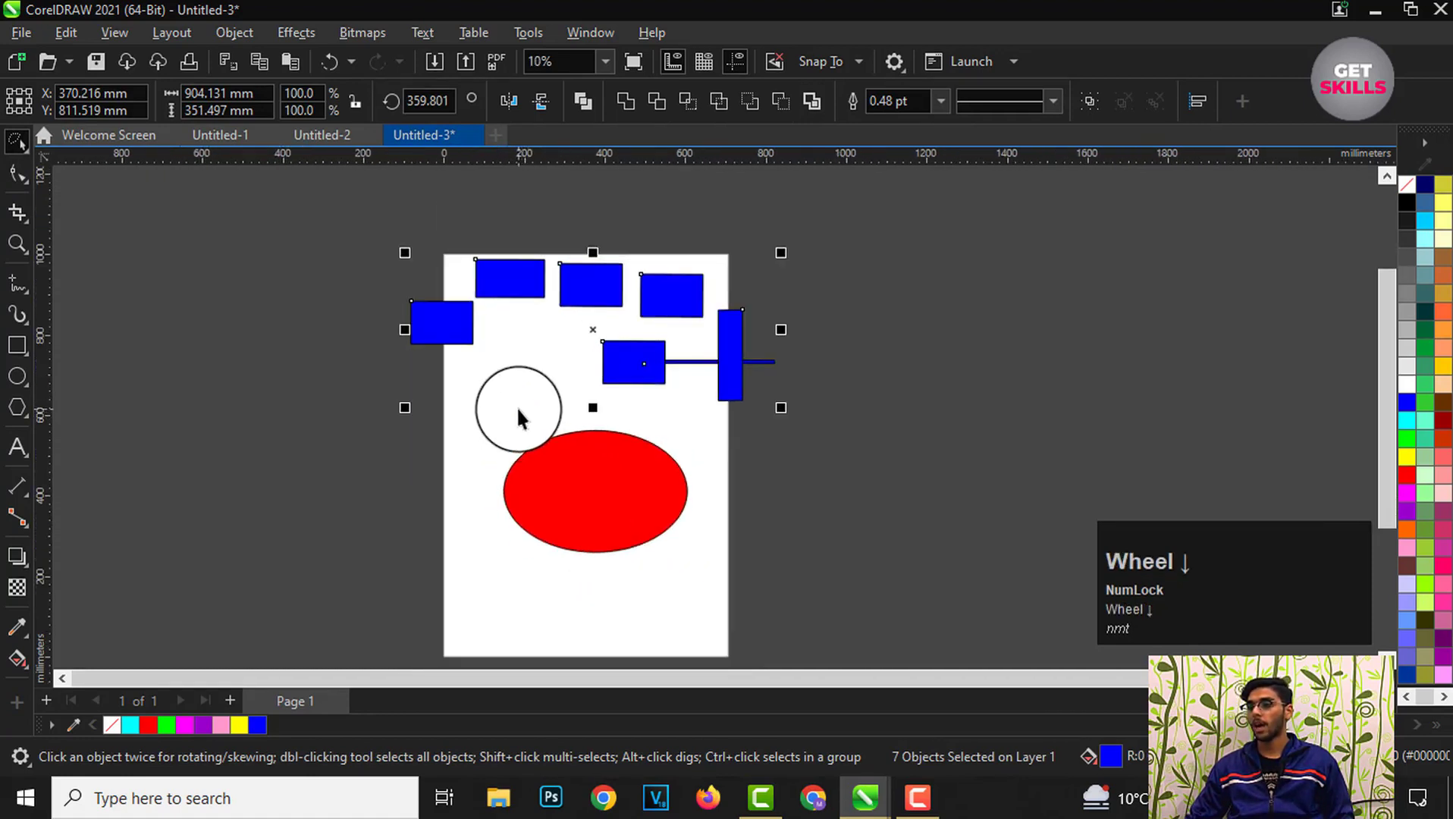
{"action": "scroll", "coordinate": [525, 402], "scroll_direction": "up", "scroll_amount": 1}
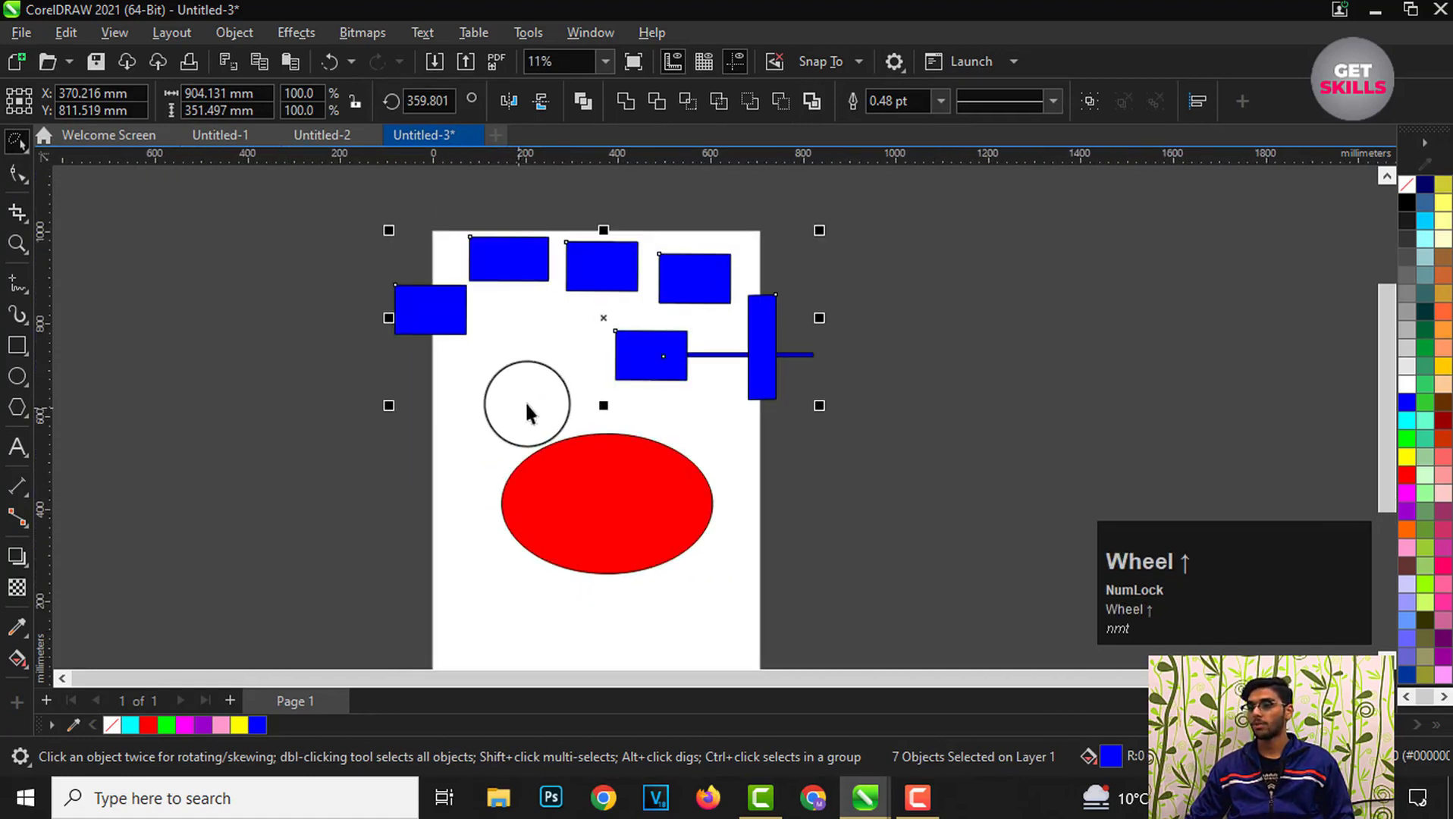
{"action": "left_click", "coordinate": [947, 466]}
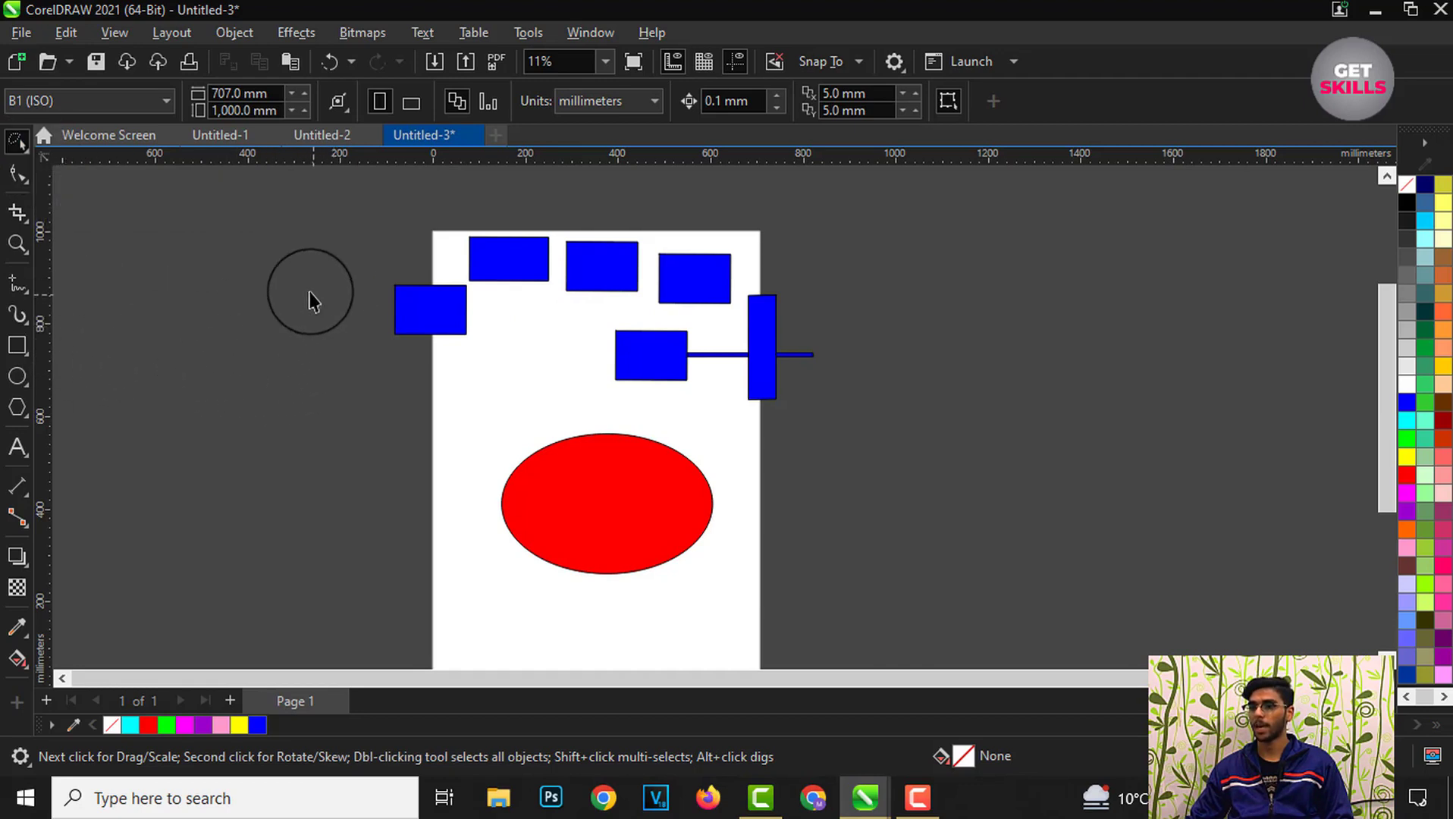
{"action": "mouse_move", "coordinate": [311, 214]}
{"action": "left_mouse_down"}
{"action": "mouse_move", "coordinate": [807, 400]}
{"action": "mouse_move", "coordinate": [857, 483]}
{"action": "mouse_move", "coordinate": [759, 564]}
{"action": "mouse_move", "coordinate": [594, 578]}
{"action": "mouse_move", "coordinate": [423, 496]}
{"action": "mouse_move", "coordinate": [334, 356]}
{"action": "mouse_move", "coordinate": [318, 213]}
{"action": "mouse_move", "coordinate": [404, 192]}
{"action": "mouse_move", "coordinate": [634, 193]}
{"action": "mouse_move", "coordinate": [825, 230]}
{"action": "mouse_move", "coordinate": [943, 385]}
{"action": "mouse_move", "coordinate": [949, 536]}
{"action": "mouse_move", "coordinate": [874, 596]}
{"action": "mouse_move", "coordinate": [734, 625]}
{"action": "mouse_move", "coordinate": [583, 620]}
{"action": "mouse_move", "coordinate": [383, 552]}
{"action": "mouse_move", "coordinate": [311, 471]}
{"action": "mouse_move", "coordinate": [283, 332]}
{"action": "mouse_move", "coordinate": [320, 214]}
{"action": "left_mouse_up"}
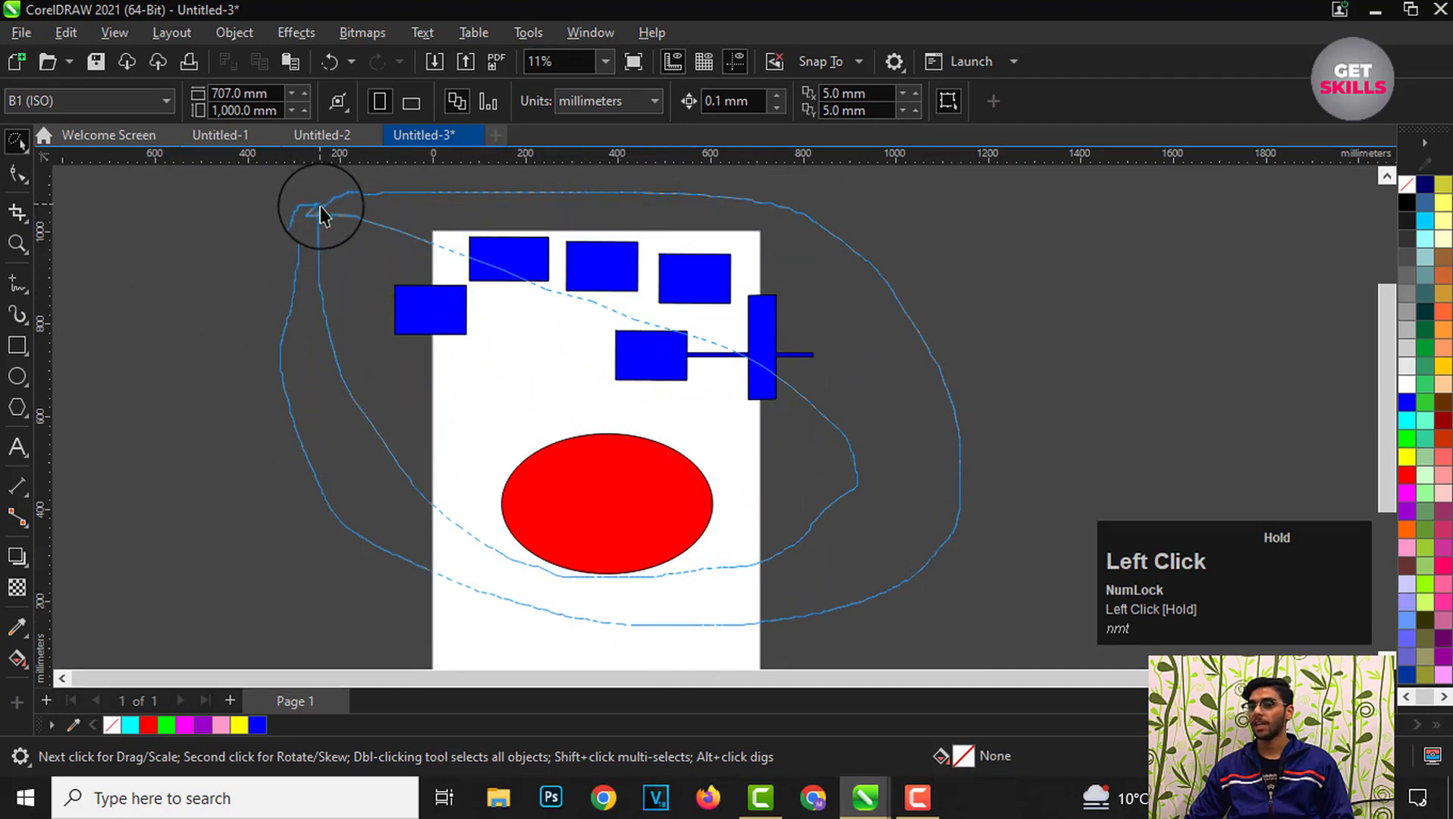